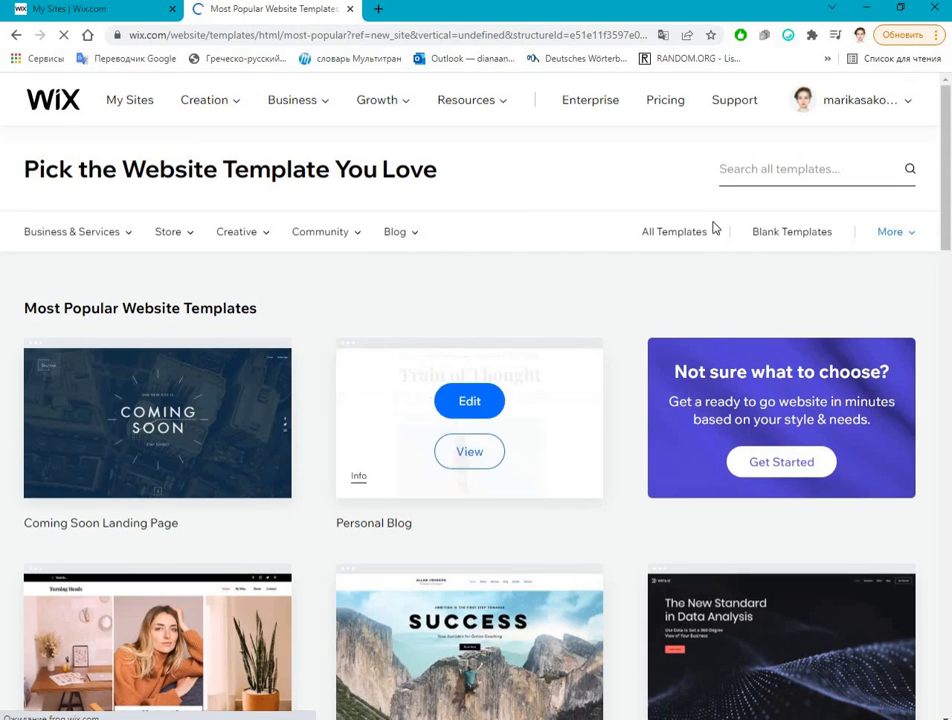
Step: Look through the most popular website templates and switch to the blank templates
{"action": "scroll", "coordinate": [912, 452], "scroll_direction": "down", "scroll_amount": 10}
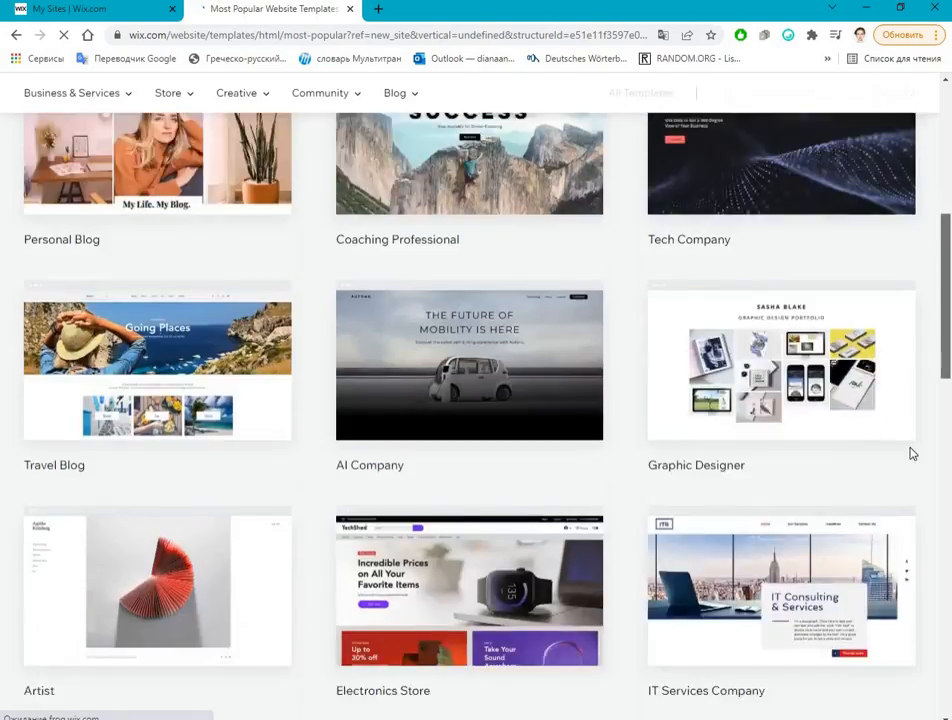
{"action": "scroll", "coordinate": [924, 395], "scroll_direction": "up", "scroll_amount": 4}
{"action": "scroll", "coordinate": [928, 389], "scroll_direction": "up", "scroll_amount": 10}
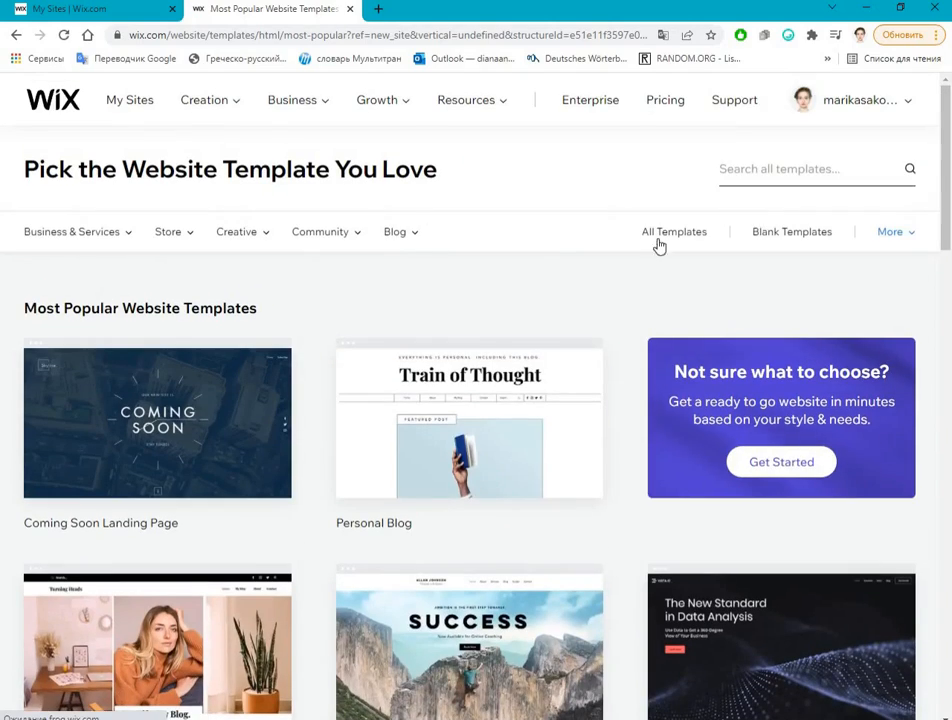
{"action": "left_click", "coordinate": [795, 238]}
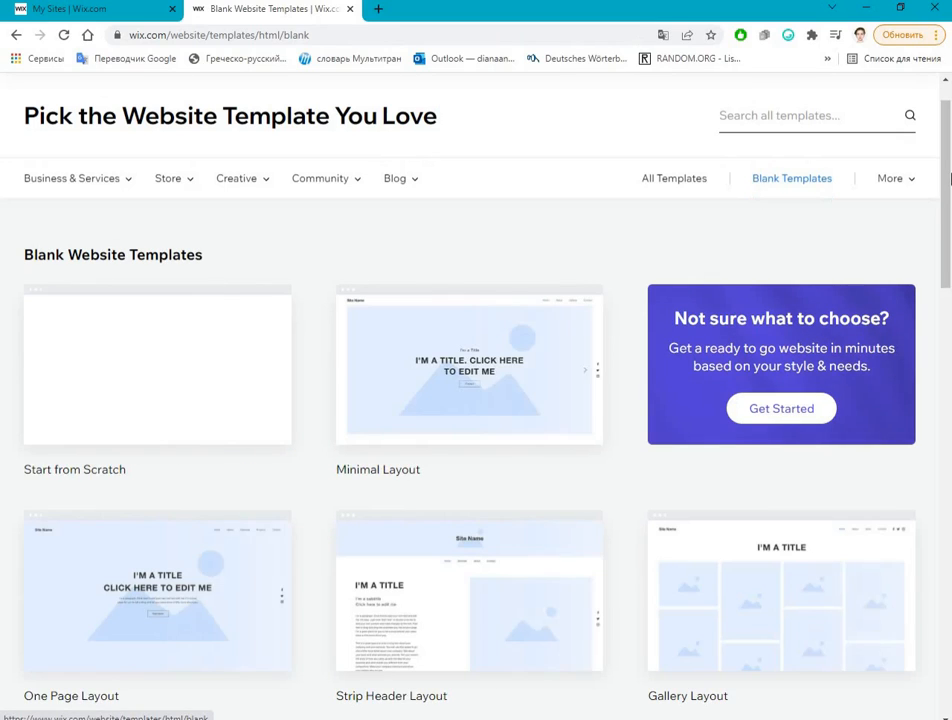
Step: Browse the blank website templates and open the Minimal Layout template for editing
{"action": "scroll", "coordinate": [927, 241], "scroll_direction": "down", "scroll_amount": 1}
{"action": "scroll", "coordinate": [927, 241], "scroll_direction": "down", "scroll_amount": 3}
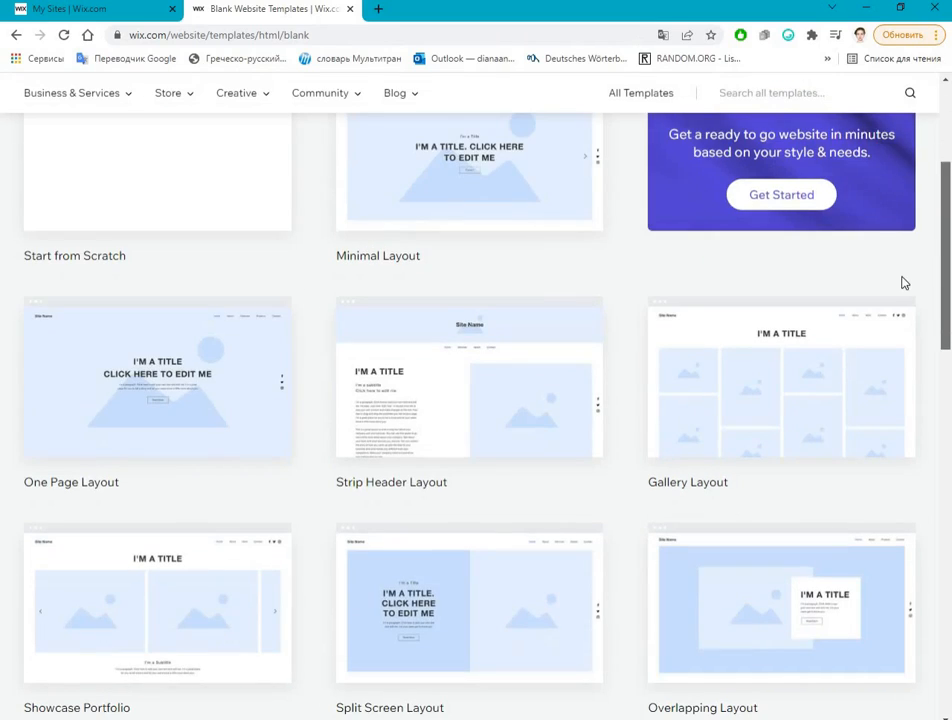
{"action": "scroll", "coordinate": [902, 283], "scroll_direction": "down", "scroll_amount": 3}
{"action": "left_click_drag", "start_coordinate": [948, 218], "coordinate": [948, 188]}
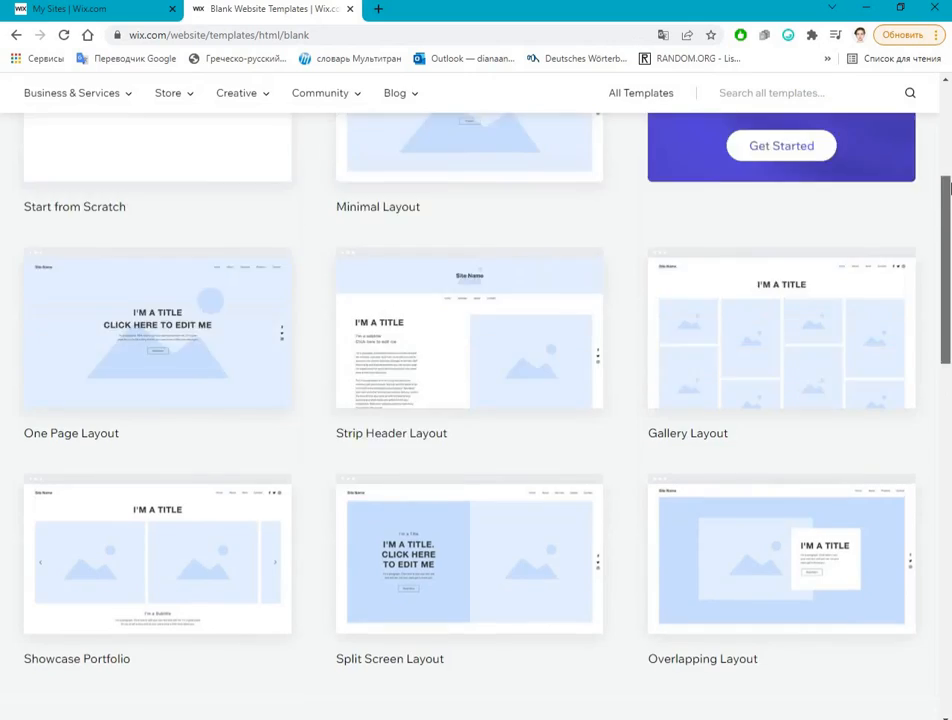
{"action": "scroll", "coordinate": [950, 187], "scroll_direction": "up", "scroll_amount": 4}
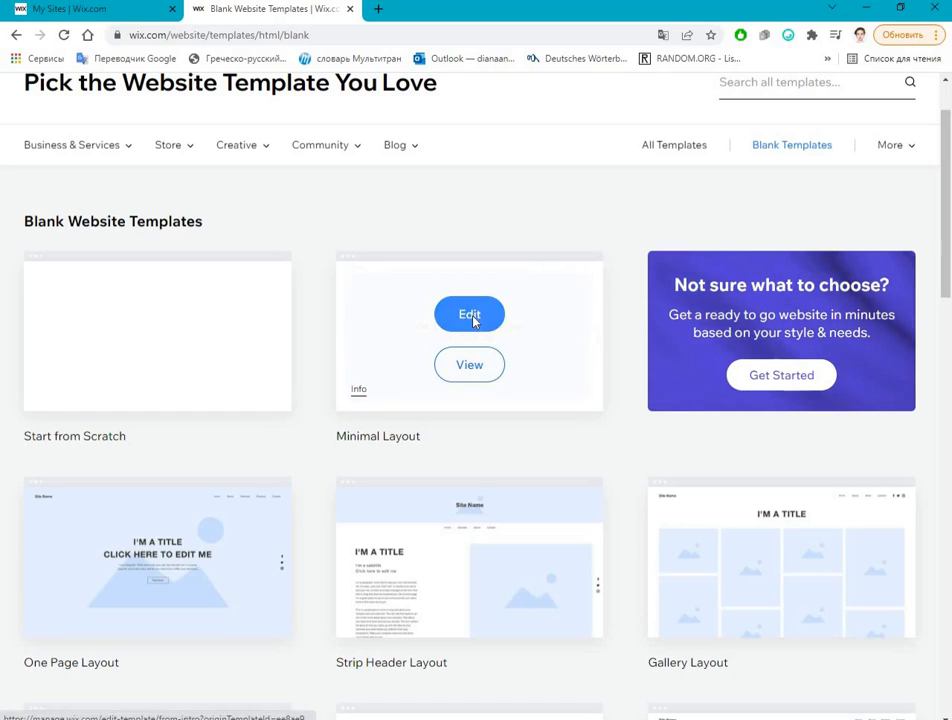
{"action": "left_click", "coordinate": [470, 310]}
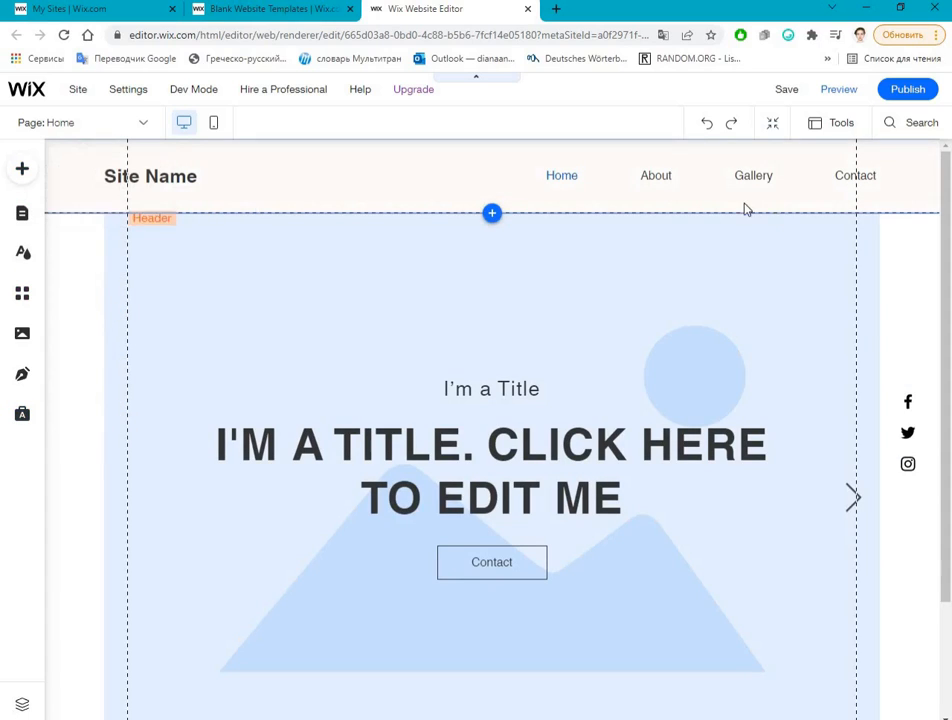
Step: Examine the template's structure from the header and its strip through the page area down to the footer
{"action": "left_click", "coordinate": [97, 190]}
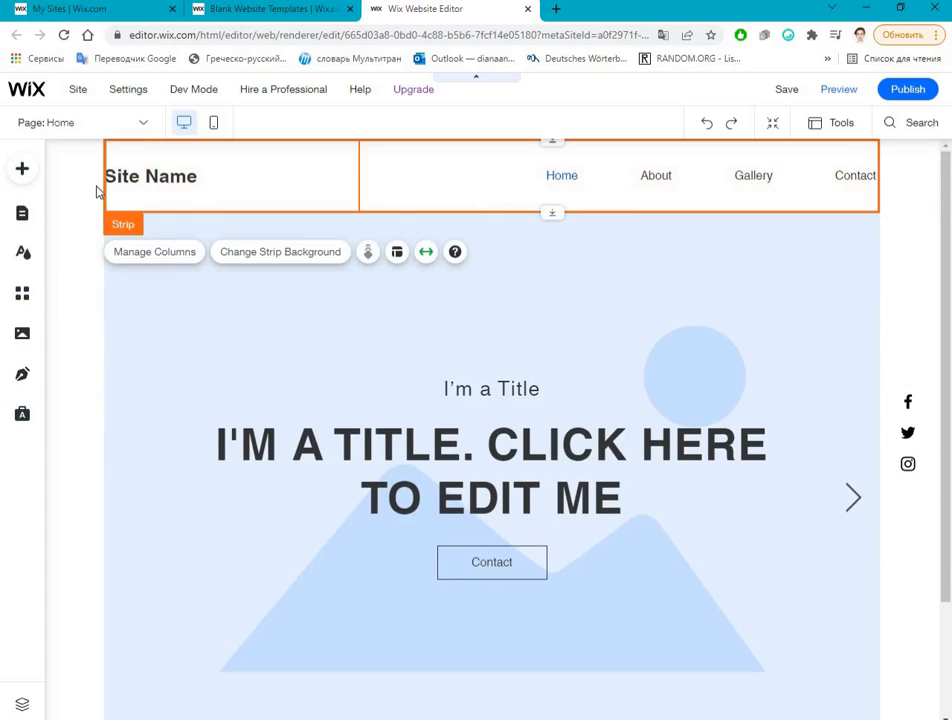
{"action": "left_click", "coordinate": [97, 190]}
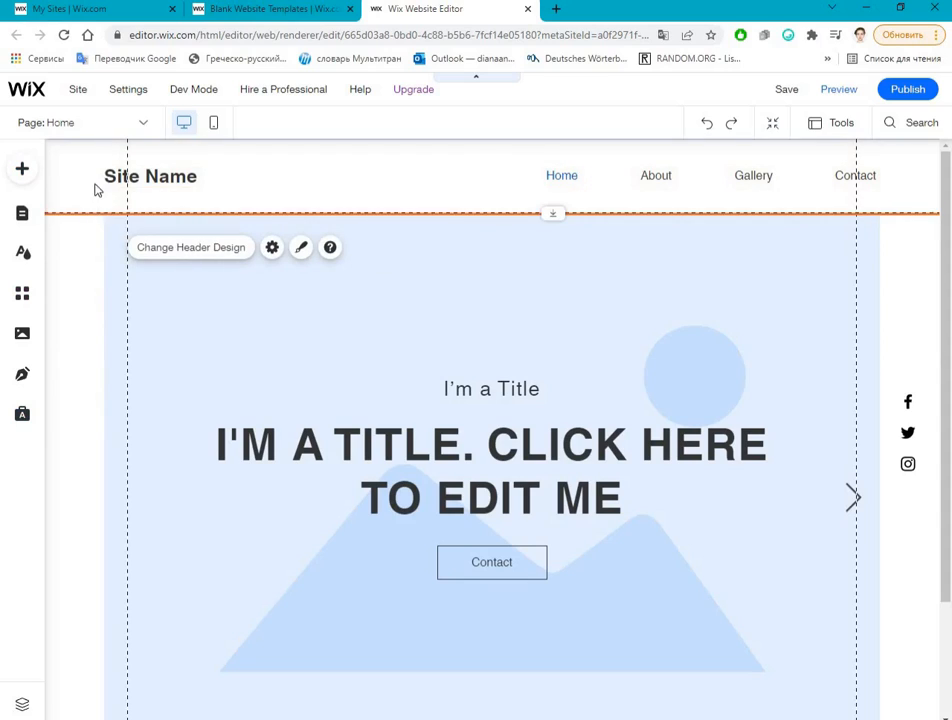
{"action": "left_click", "coordinate": [97, 190]}
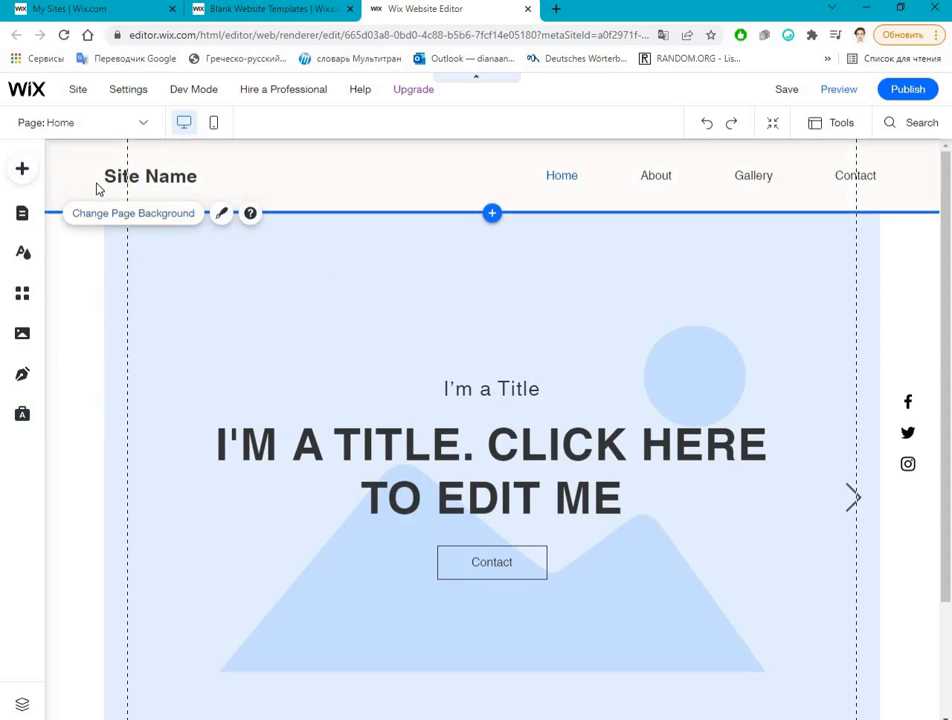
{"action": "left_click", "coordinate": [100, 205]}
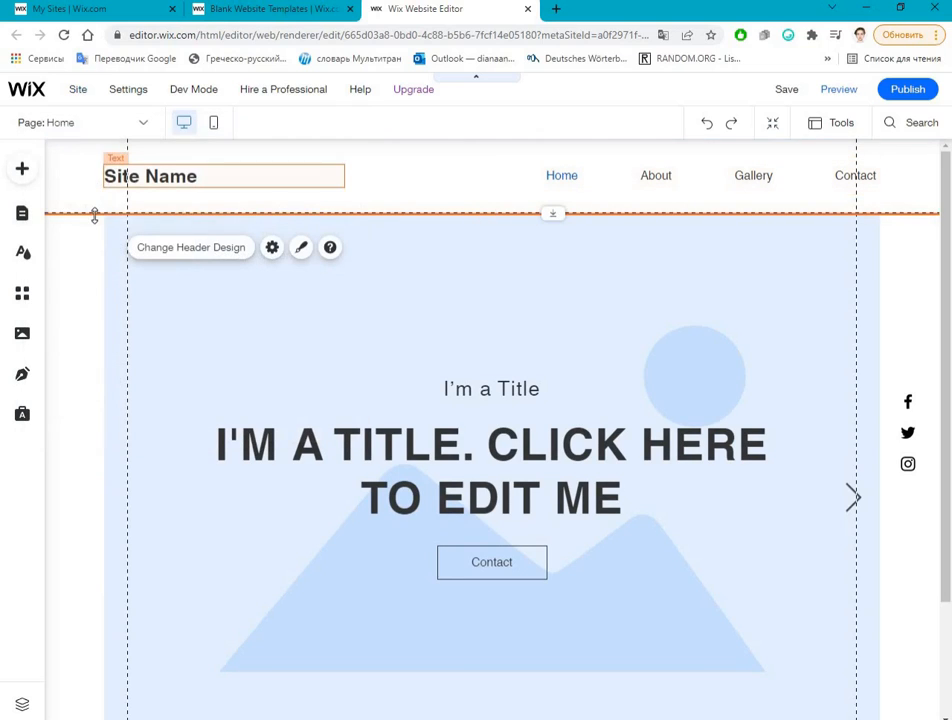
{"action": "scroll", "coordinate": [338, 683], "scroll_direction": "down", "scroll_amount": 1}
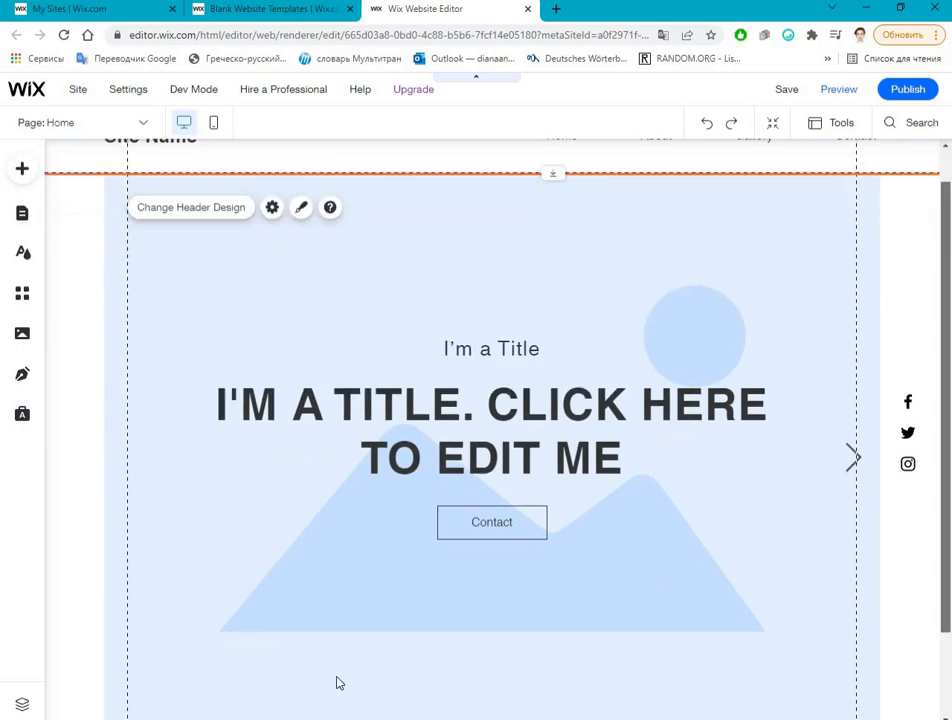
{"action": "scroll", "coordinate": [338, 683], "scroll_direction": "down", "scroll_amount": 2}
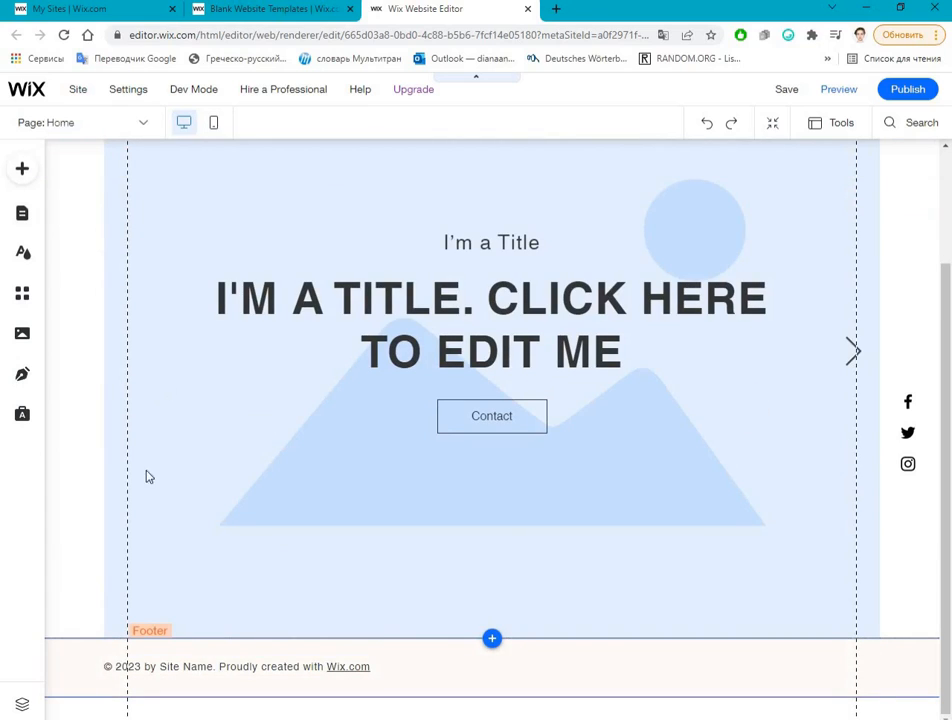
{"action": "scroll", "coordinate": [145, 500], "scroll_direction": "up", "scroll_amount": 3}
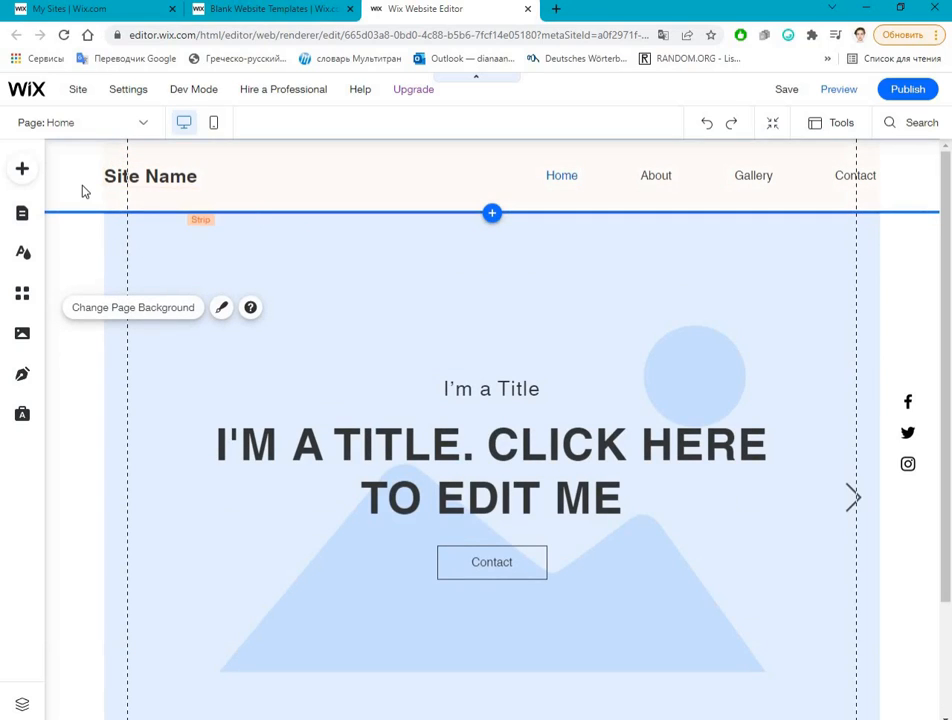
{"action": "scroll", "coordinate": [204, 650], "scroll_direction": "down", "scroll_amount": 3}
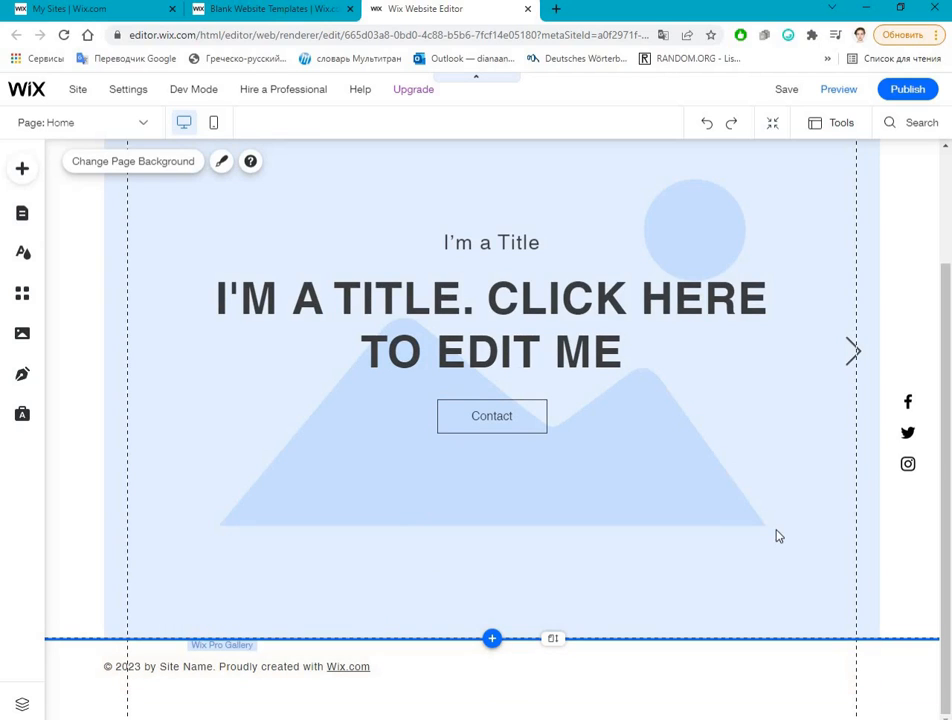
{"action": "scroll", "coordinate": [618, 463], "scroll_direction": "up", "scroll_amount": 3}
{"action": "scroll", "coordinate": [169, 390], "scroll_direction": "down", "scroll_amount": 3}
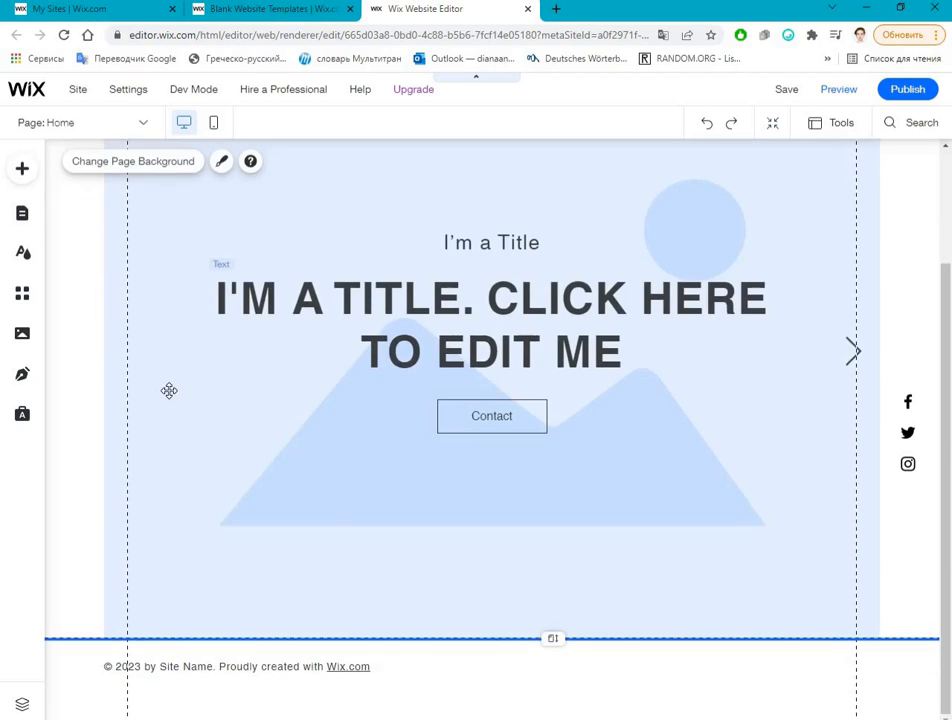
{"action": "scroll", "coordinate": [512, 506], "scroll_direction": "up", "scroll_amount": 3}
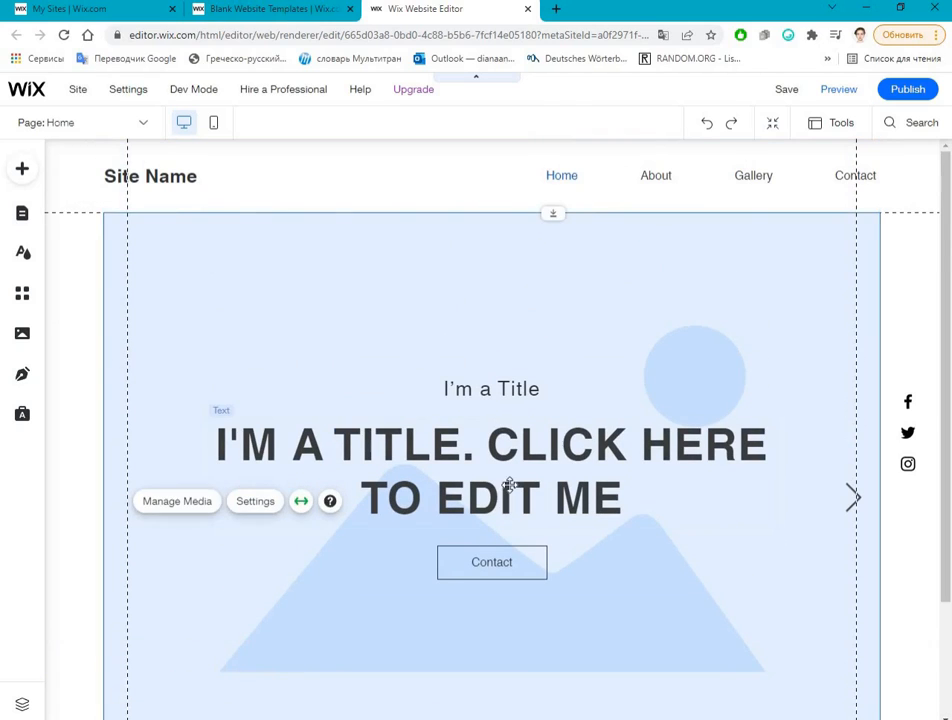
Step: Inspect individual elements of the home page, including the Contact button, the page itself and the gallery
{"action": "left_click", "coordinate": [505, 500]}
{"action": "left_click", "coordinate": [914, 407]}
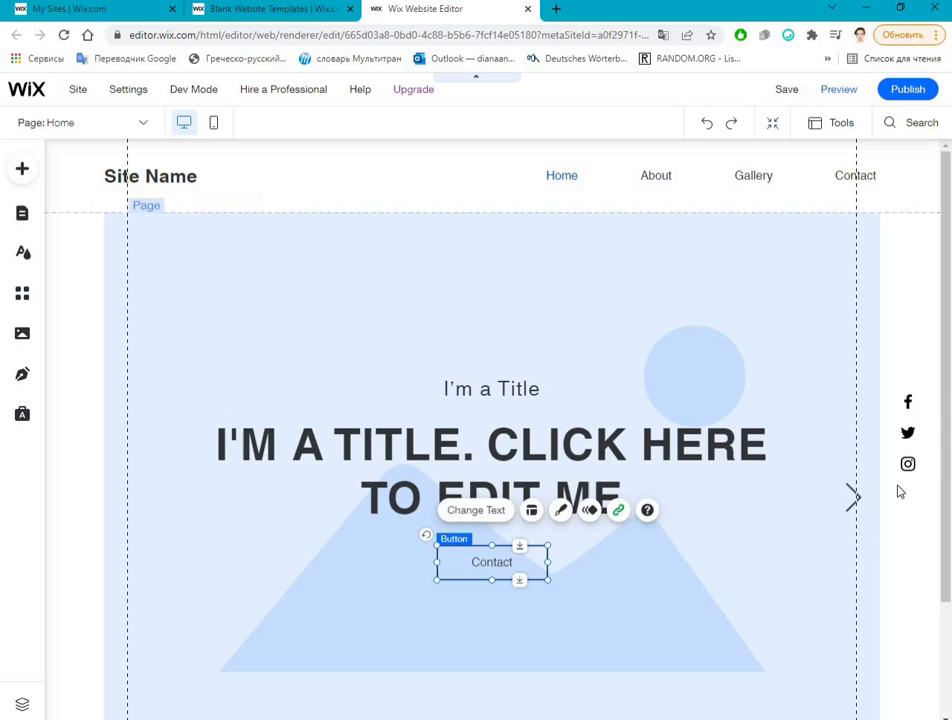
{"action": "left_click", "coordinate": [880, 532]}
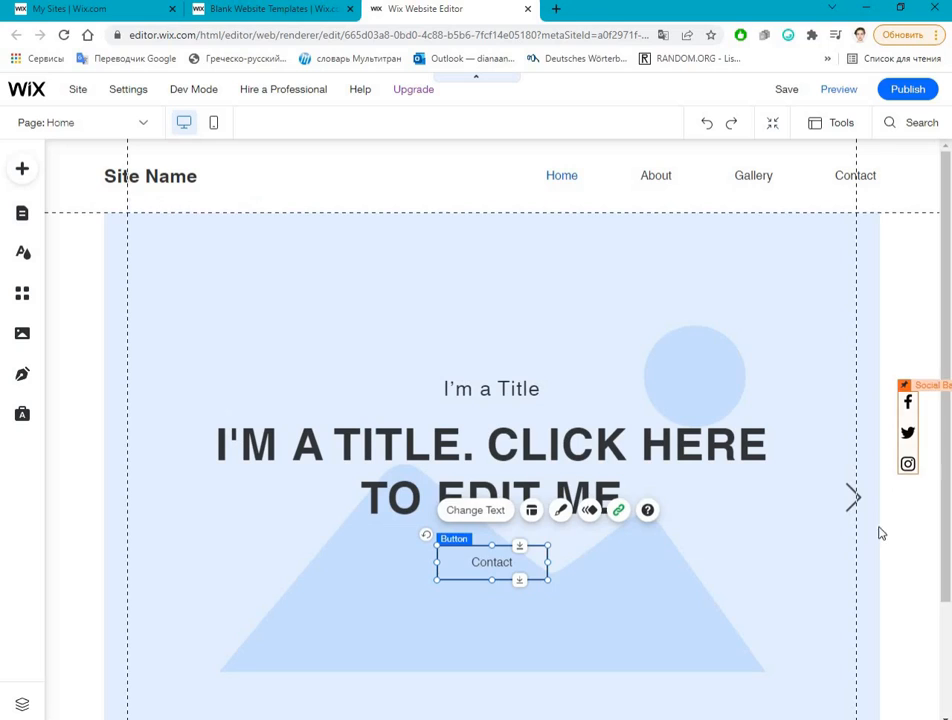
{"action": "left_click", "coordinate": [219, 231]}
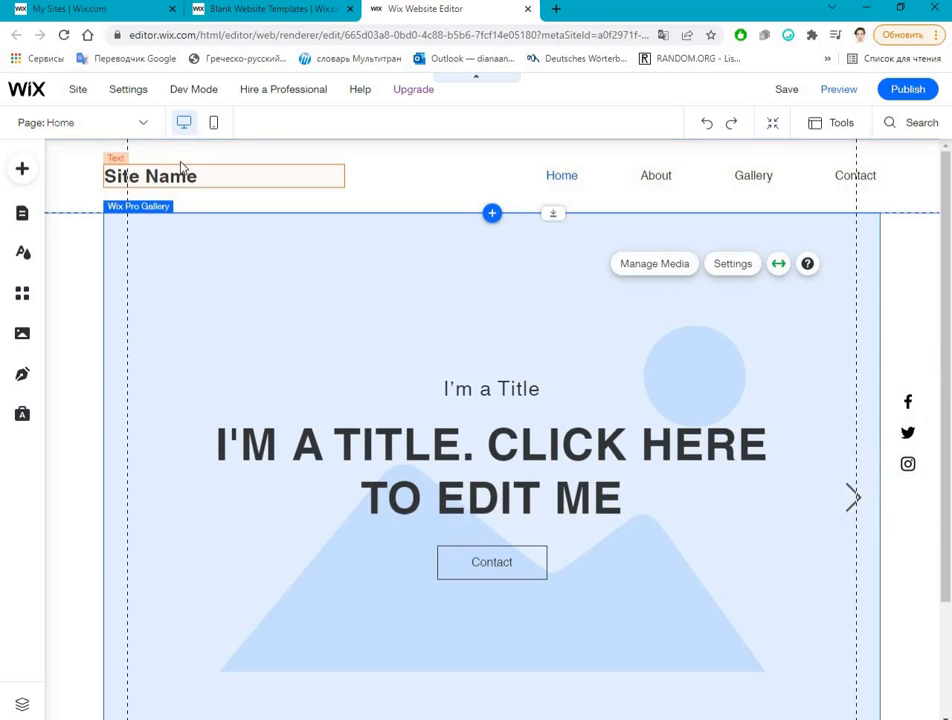
Step: Delete the Site Name text and the horizontal menu from the header
{"action": "left_click", "coordinate": [163, 175]}
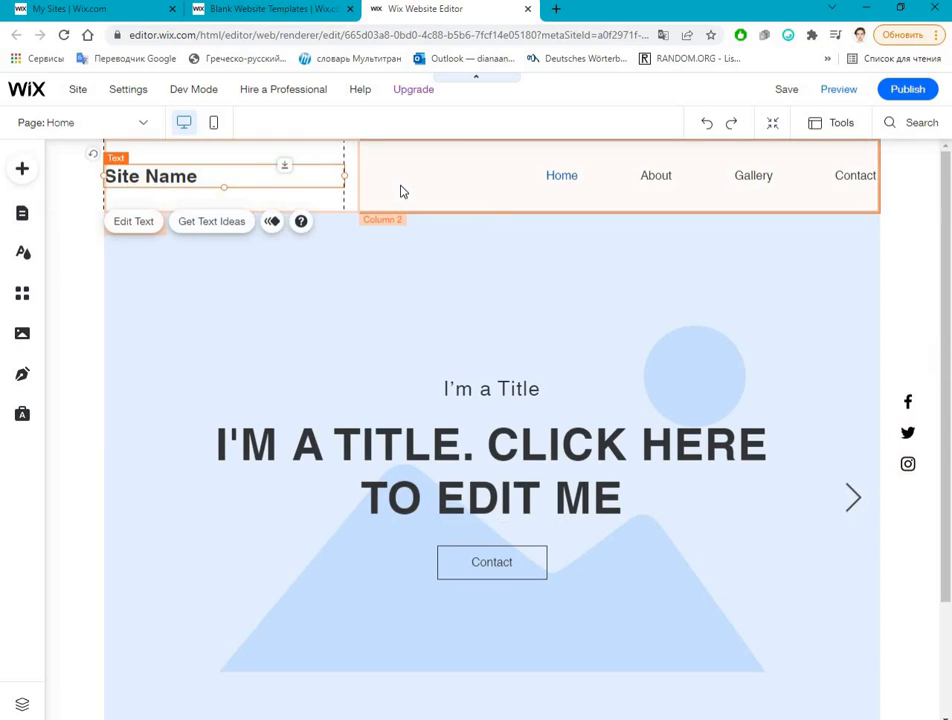
{"action": "key", "text": "Delete"}
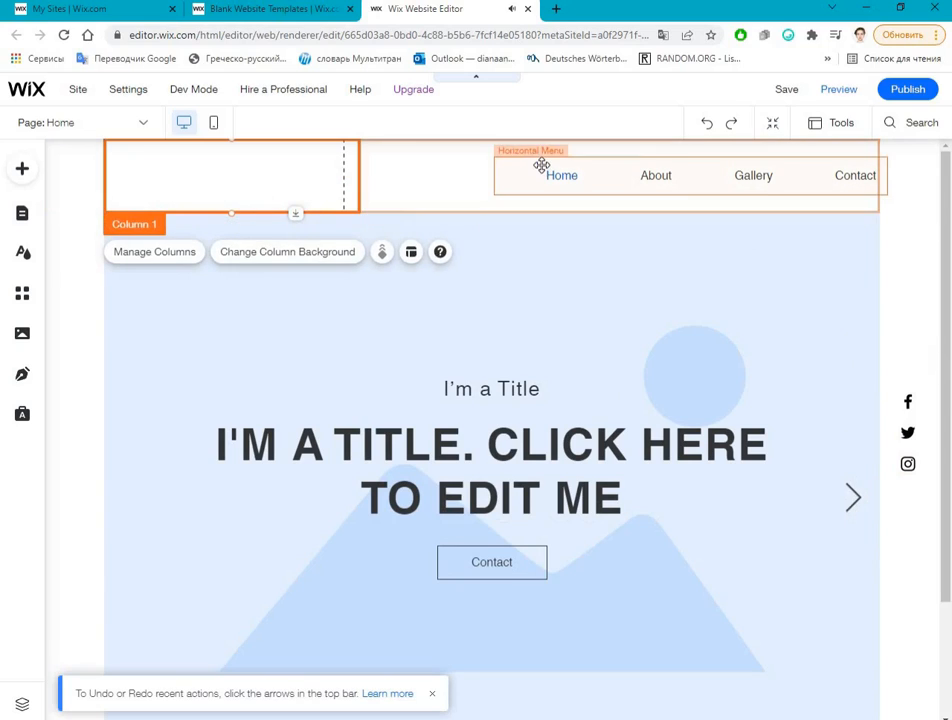
{"action": "left_click", "coordinate": [541, 165]}
{"action": "key", "text": "Delete"}
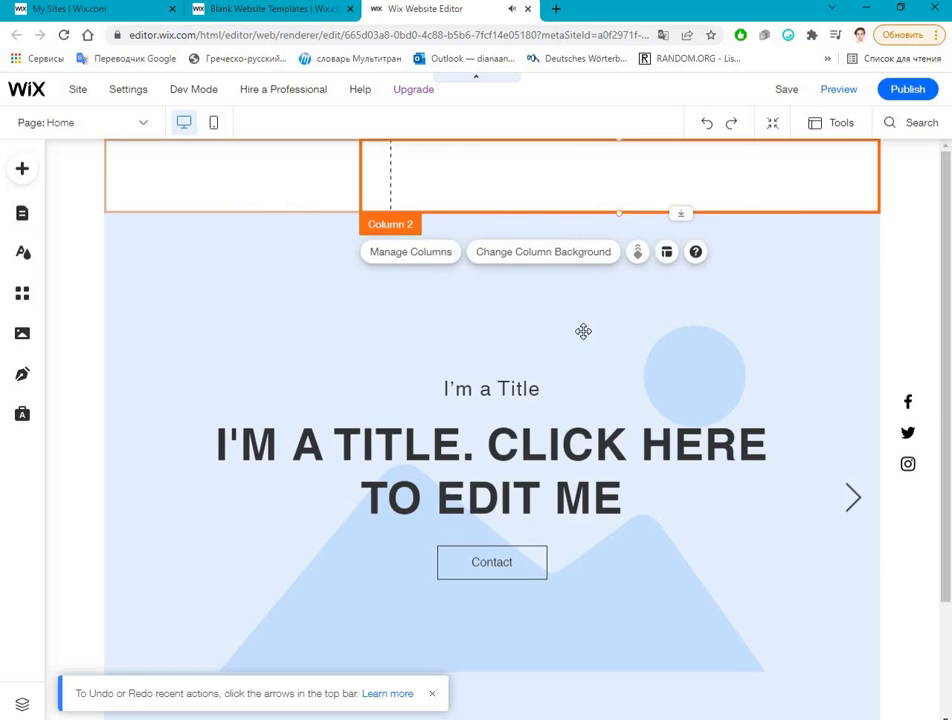
Step: Clear the home page body by deleting the gallery, both title texts and the Contact button
{"action": "left_click", "coordinate": [457, 238]}
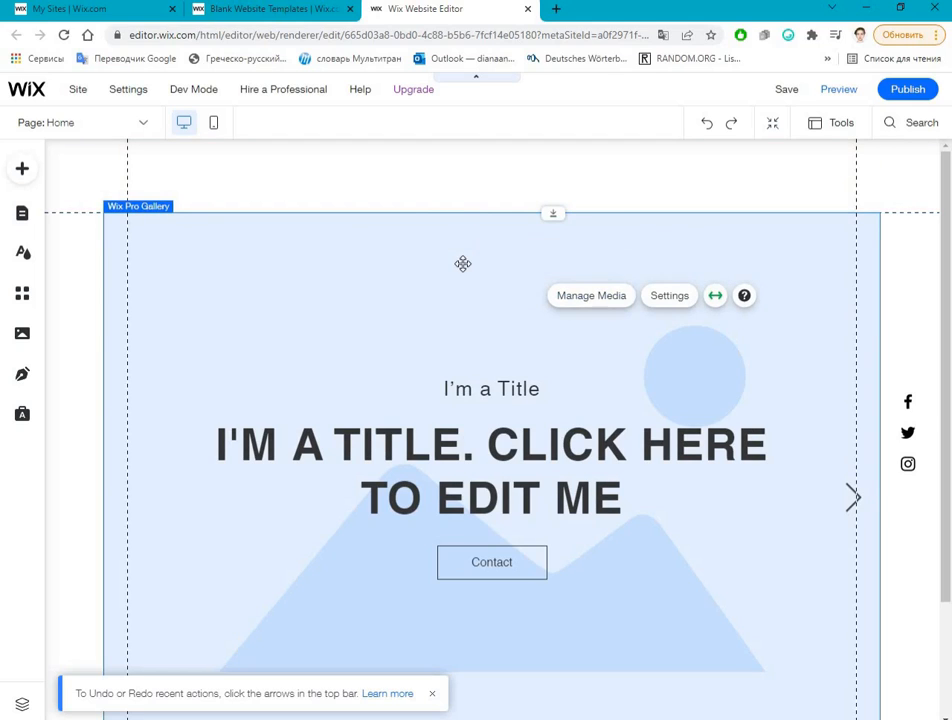
{"action": "left_click", "coordinate": [463, 264]}
{"action": "key", "text": "Delete"}
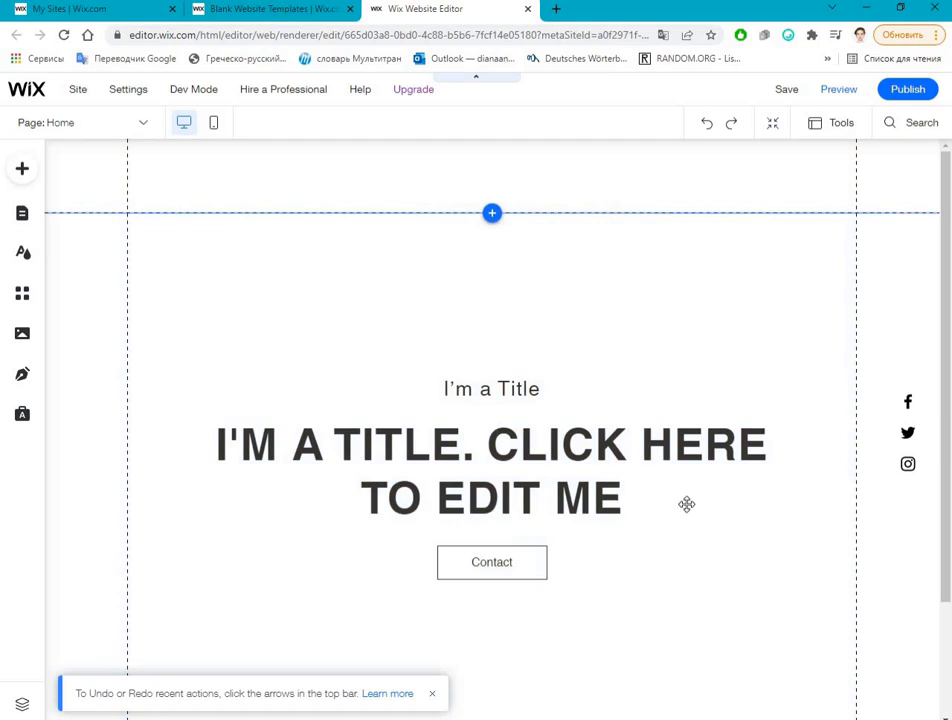
{"action": "left_click_drag", "start_coordinate": [277, 326], "coordinate": [937, 616]}
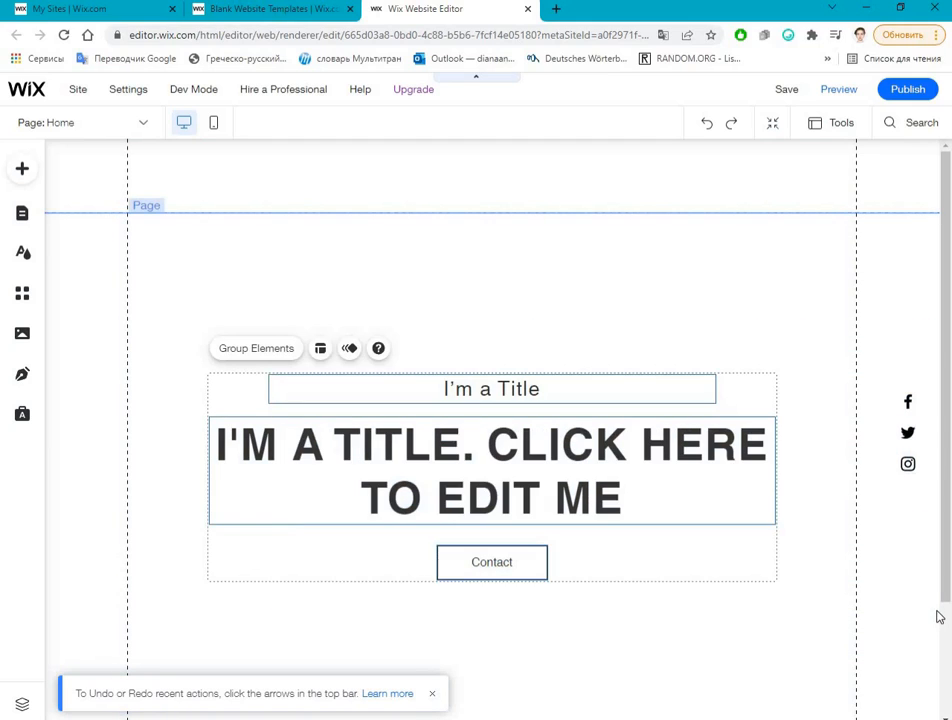
{"action": "key", "text": "Delete"}
Step: Move the footer's copyright text so that its left edge aligns with the left vertical gridline
{"action": "scroll", "coordinate": [123, 678], "scroll_direction": "down", "scroll_amount": 4}
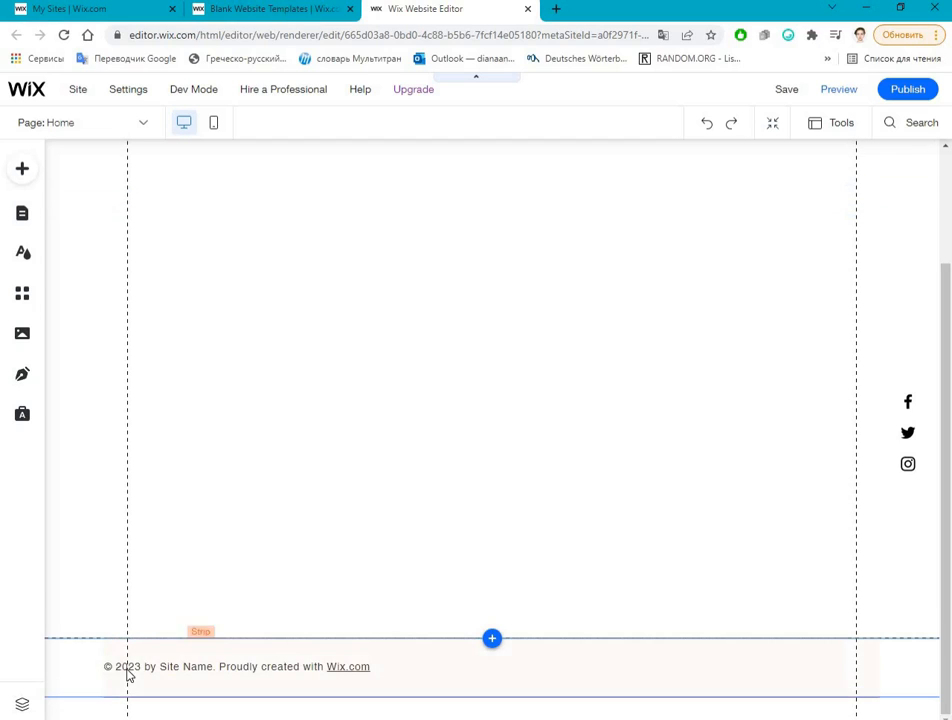
{"action": "mouse_move", "coordinate": [153, 671]}
{"action": "left_mouse_down"}
{"action": "mouse_move", "coordinate": [136, 667]}
{"action": "mouse_move", "coordinate": [150, 672]}
{"action": "left_mouse_up"}
{"action": "left_click_drag", "start_coordinate": [115, 497], "coordinate": [97, 424]}
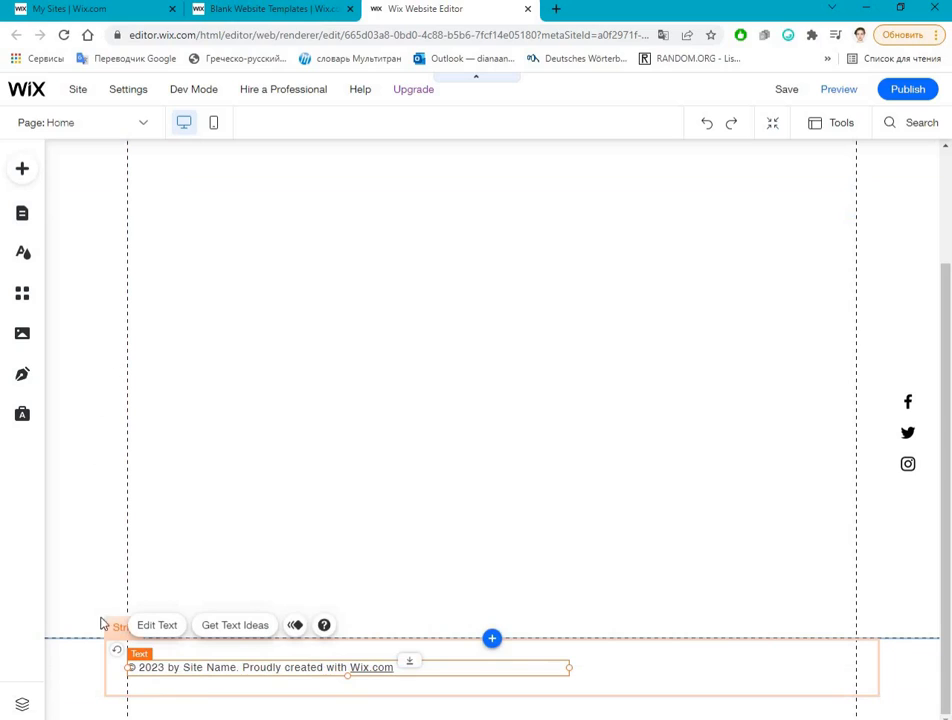
{"action": "mouse_move", "coordinate": [183, 667]}
{"action": "left_mouse_down"}
{"action": "mouse_move", "coordinate": [134, 666]}
{"action": "mouse_move", "coordinate": [170, 663]}
{"action": "mouse_move", "coordinate": [272, 684]}
{"action": "mouse_move", "coordinate": [298, 663]}
{"action": "mouse_move", "coordinate": [323, 668]}
{"action": "mouse_move", "coordinate": [170, 663]}
{"action": "mouse_move", "coordinate": [178, 672]}
{"action": "left_mouse_up"}
{"action": "left_click", "coordinate": [254, 554]}
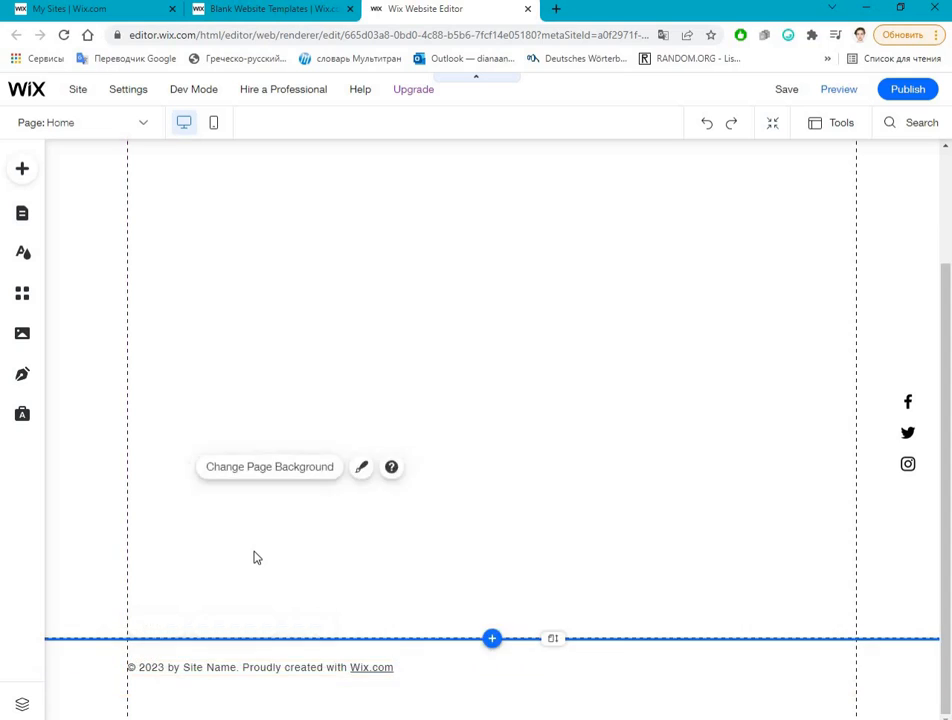
Step: Look over the home page from header to footer to review its sections and vertical gridlines
{"action": "scroll", "coordinate": [254, 554], "scroll_direction": "up", "scroll_amount": 2}
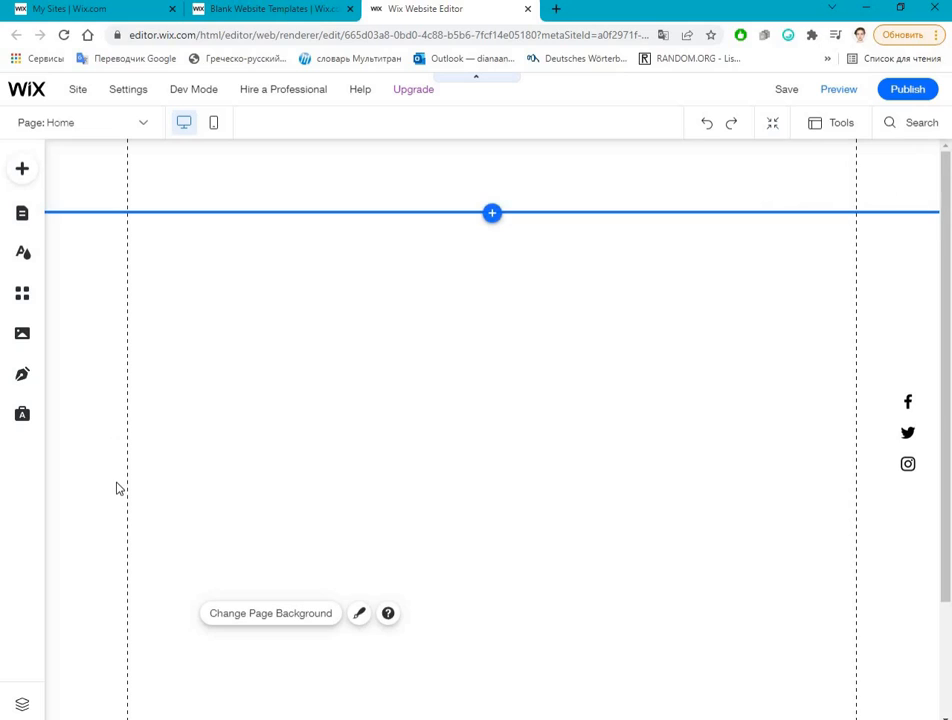
{"action": "scroll", "coordinate": [118, 470], "scroll_direction": "down", "scroll_amount": 5}
{"action": "scroll", "coordinate": [115, 380], "scroll_direction": "up", "scroll_amount": 5}
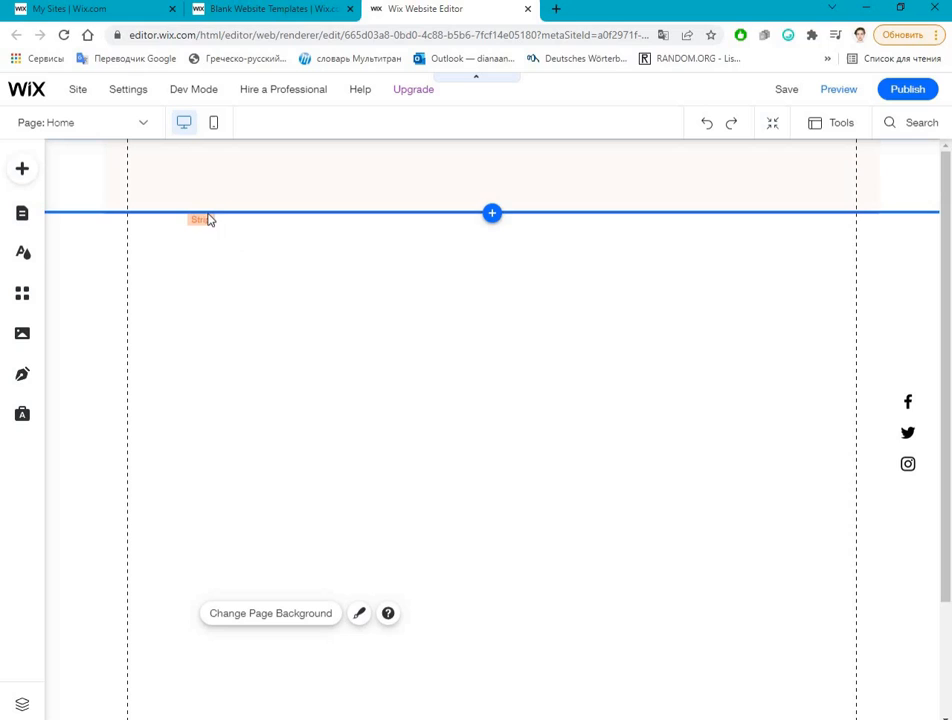
{"action": "scroll", "coordinate": [200, 427], "scroll_direction": "down", "scroll_amount": 2}
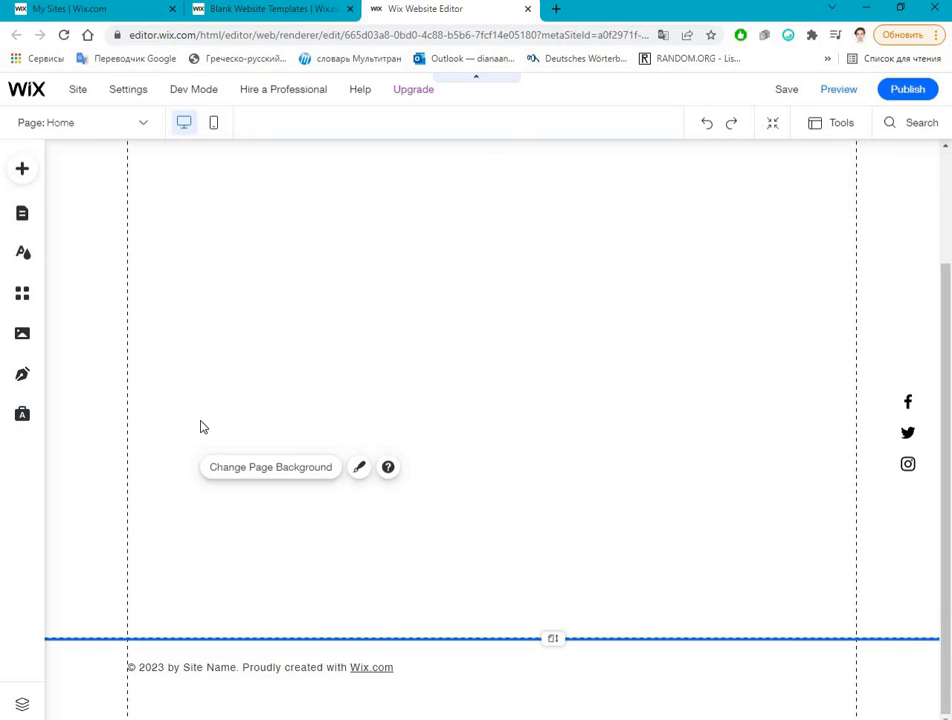
{"action": "scroll", "coordinate": [238, 238], "scroll_direction": "up", "scroll_amount": 2}
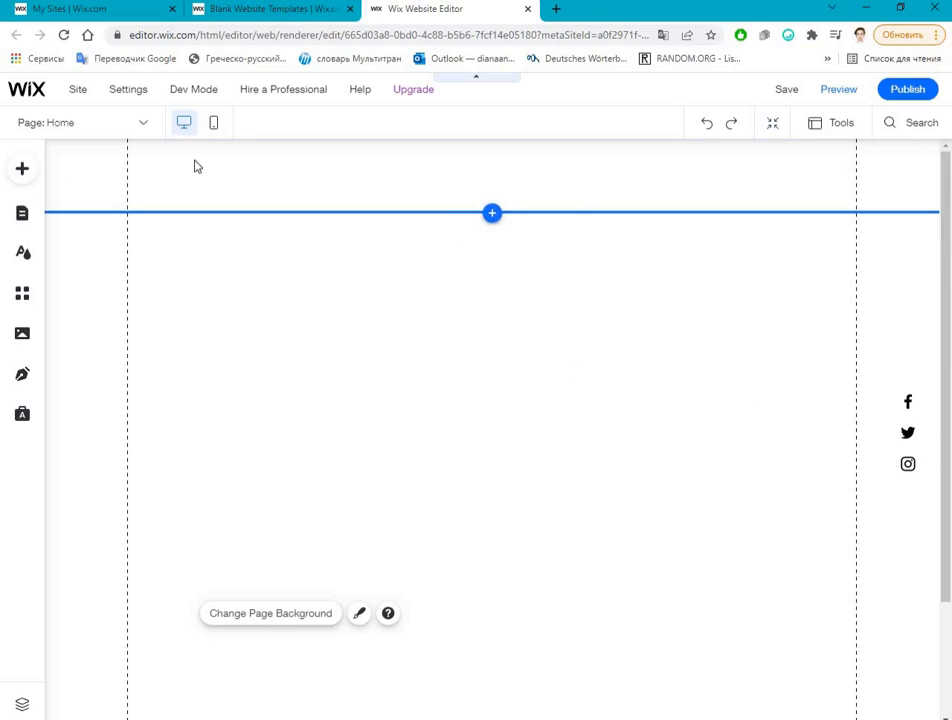
{"action": "scroll", "coordinate": [7, 542], "scroll_direction": "down", "scroll_amount": 1}
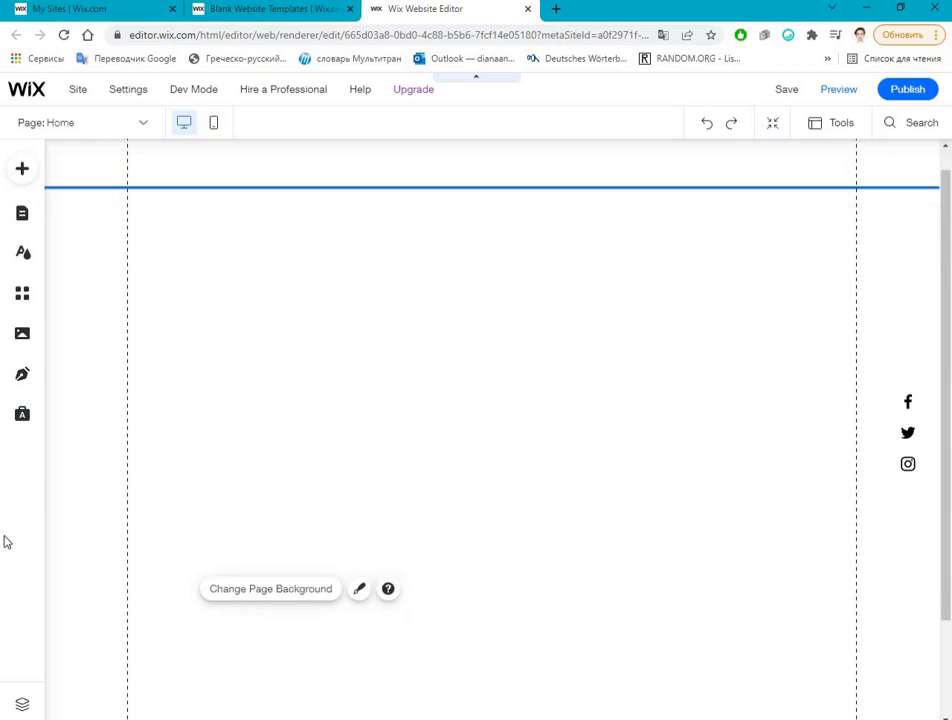
{"action": "scroll", "coordinate": [7, 542], "scroll_direction": "down", "scroll_amount": 2}
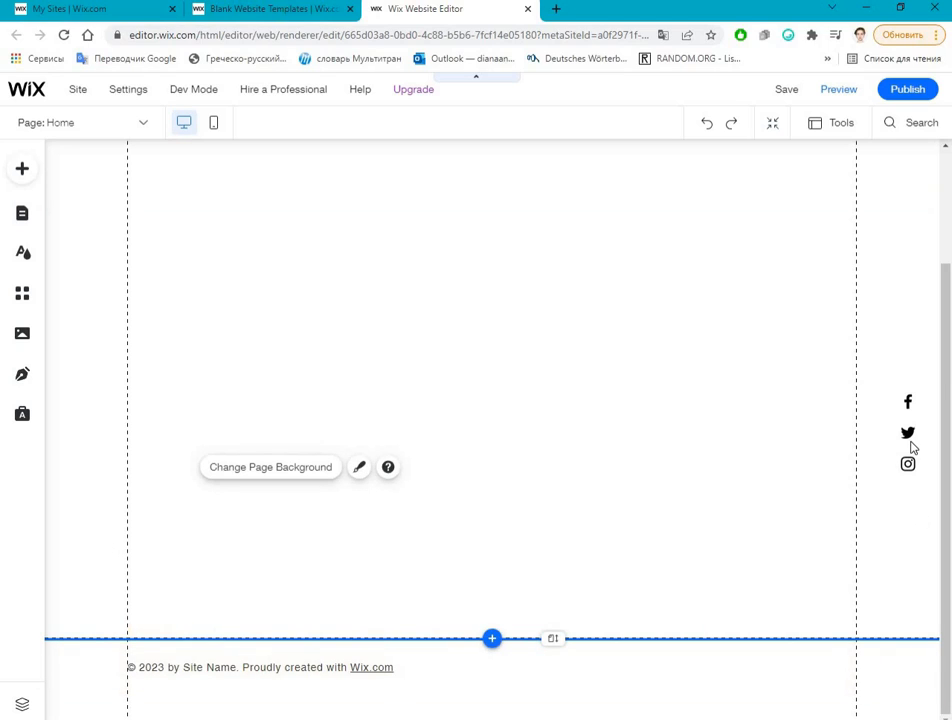
Step: Examine the Strip, Text and Image elements that can be added to the site
{"action": "scroll", "coordinate": [381, 344], "scroll_direction": "up", "scroll_amount": 2}
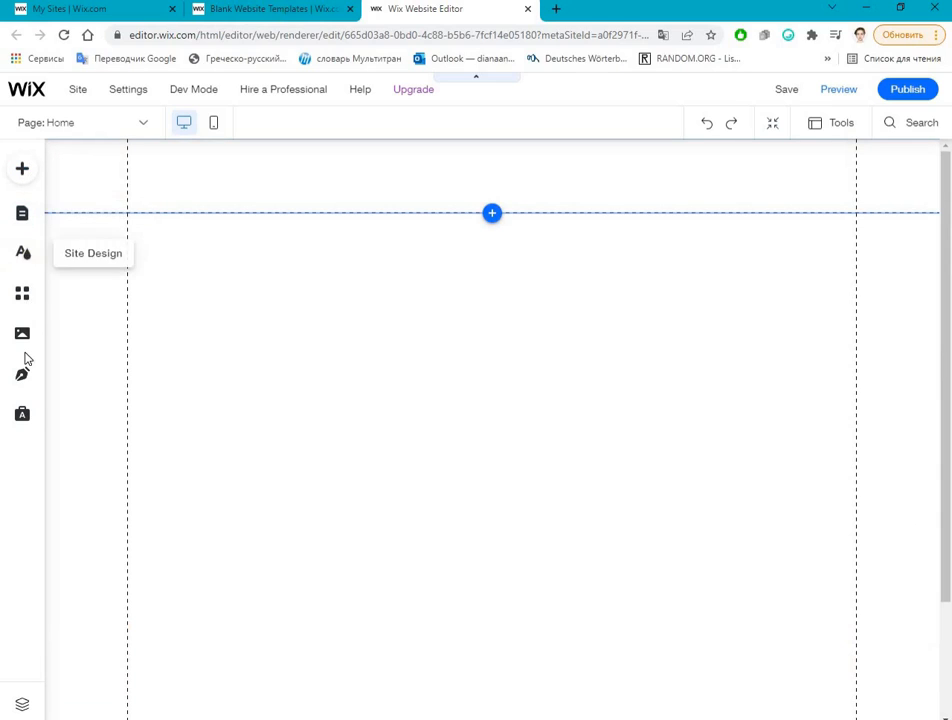
{"action": "left_click", "coordinate": [36, 150]}
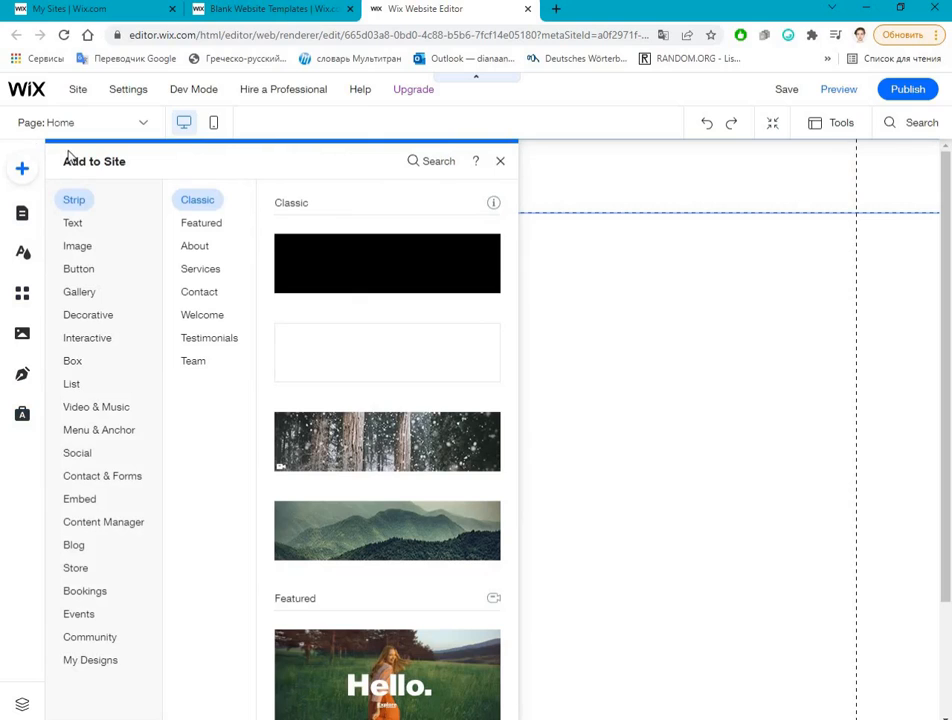
{"action": "scroll", "coordinate": [333, 415], "scroll_direction": "down", "scroll_amount": 10}
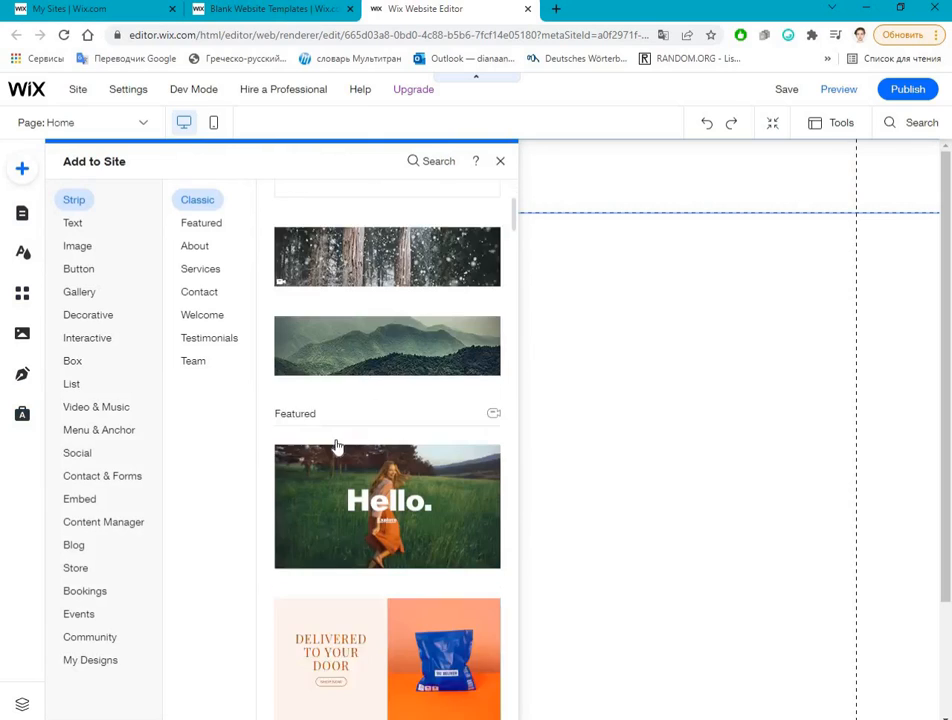
{"action": "scroll", "coordinate": [333, 480], "scroll_direction": "up", "scroll_amount": 10}
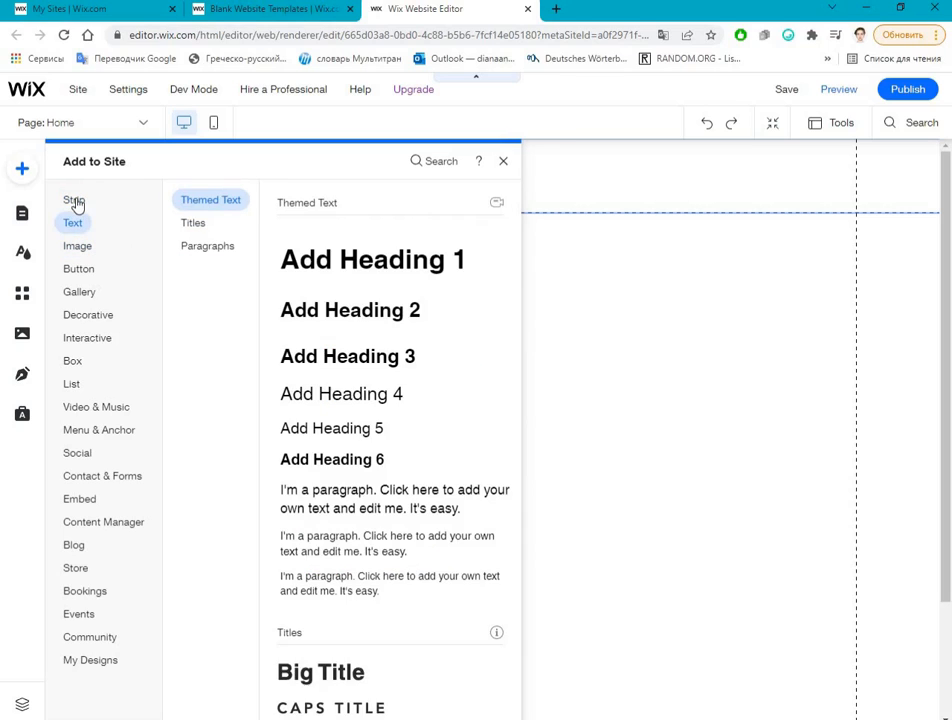
{"action": "mouse_move", "coordinate": [76, 203]}
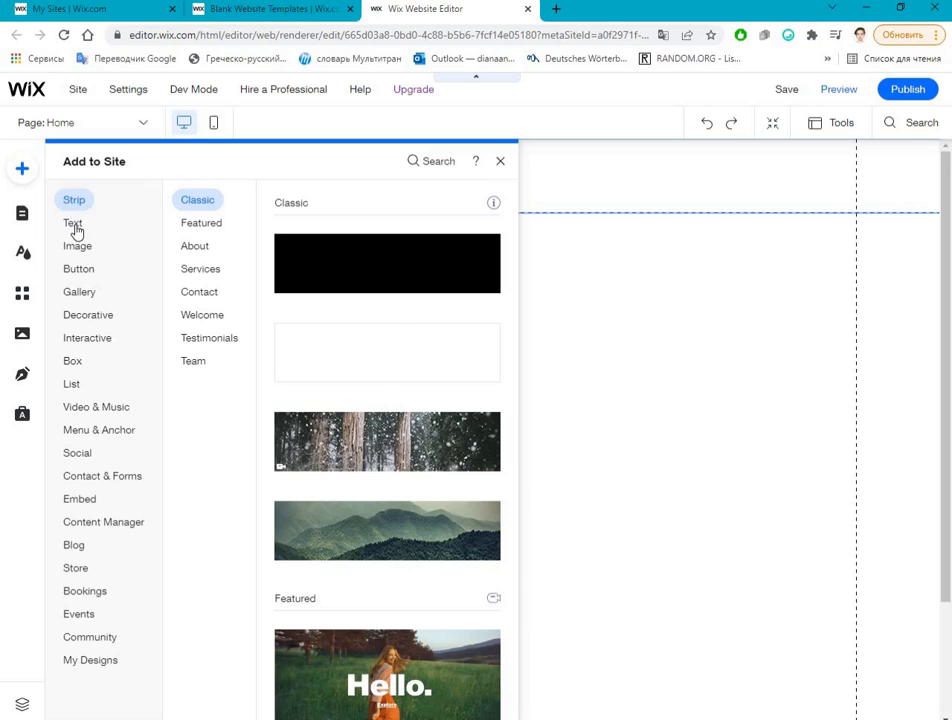
{"action": "mouse_move", "coordinate": [76, 231]}
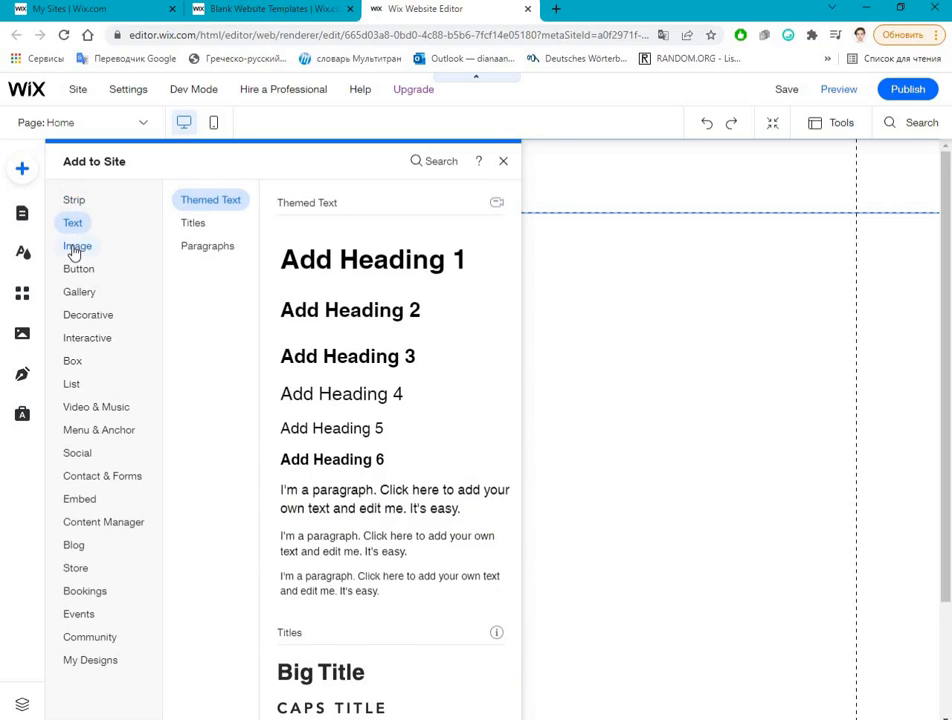
{"action": "mouse_move", "coordinate": [73, 253]}
{"action": "scroll", "coordinate": [427, 554], "scroll_direction": "down", "scroll_amount": 6}
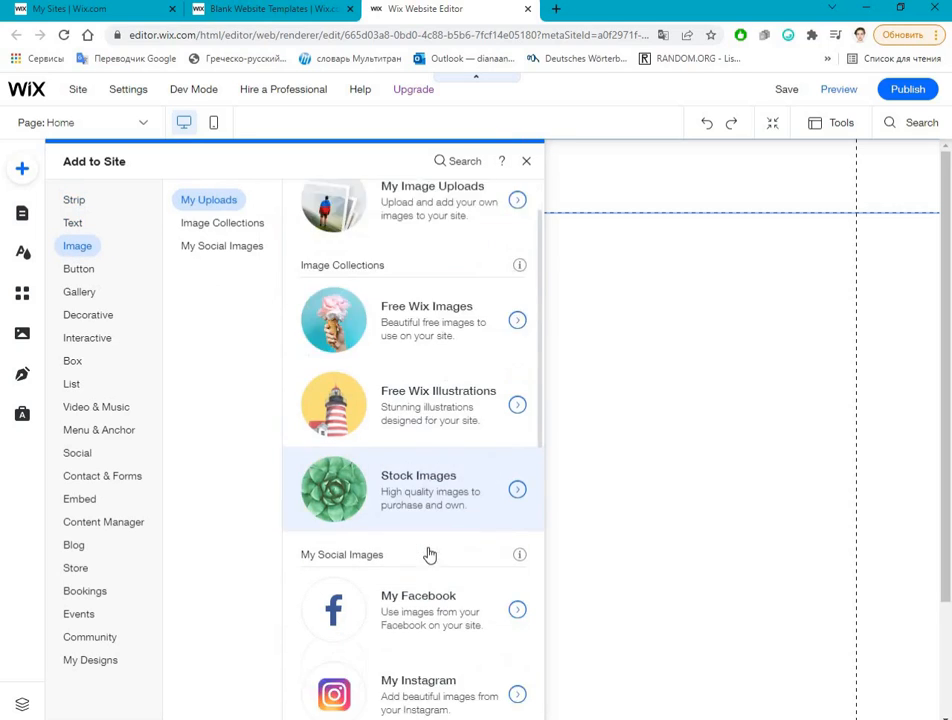
{"action": "scroll", "coordinate": [400, 500], "scroll_direction": "up", "scroll_amount": 6}
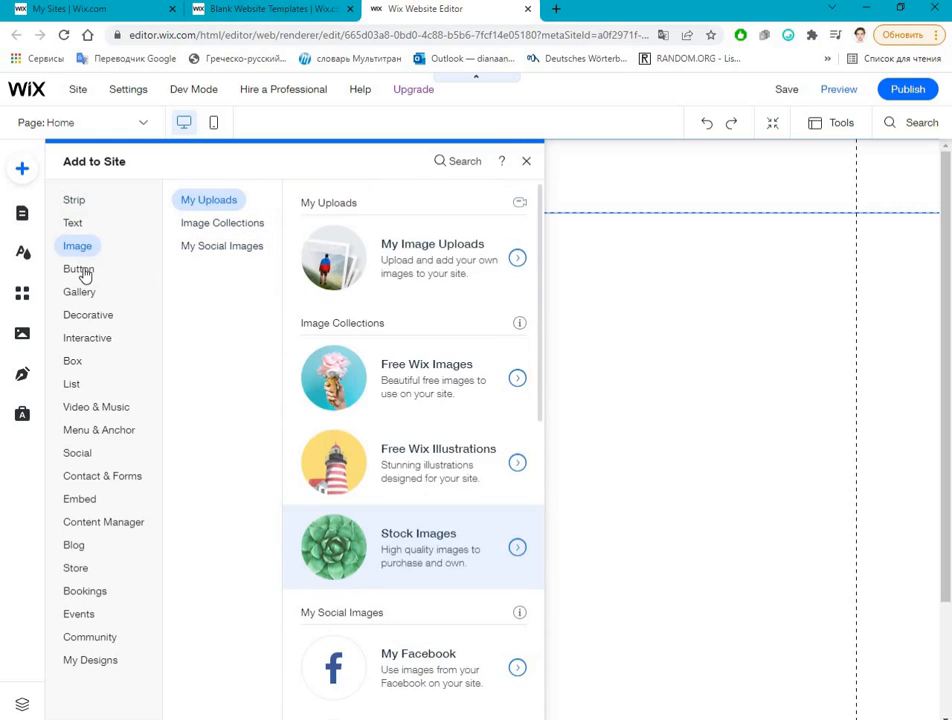
Step: Examine the Button, Gallery, Box and List elements available for the site, including the icon buttons and container boxes
{"action": "left_click", "coordinate": [83, 273]}
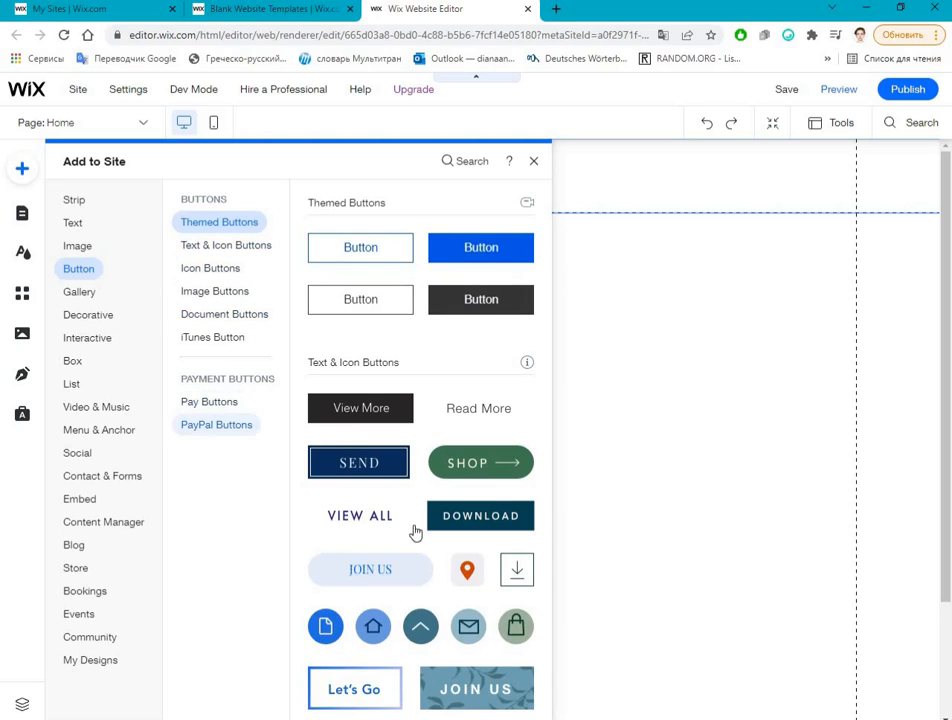
{"action": "scroll", "coordinate": [455, 584], "scroll_direction": "down", "scroll_amount": 4}
{"action": "scroll", "coordinate": [455, 584], "scroll_direction": "down", "scroll_amount": 8}
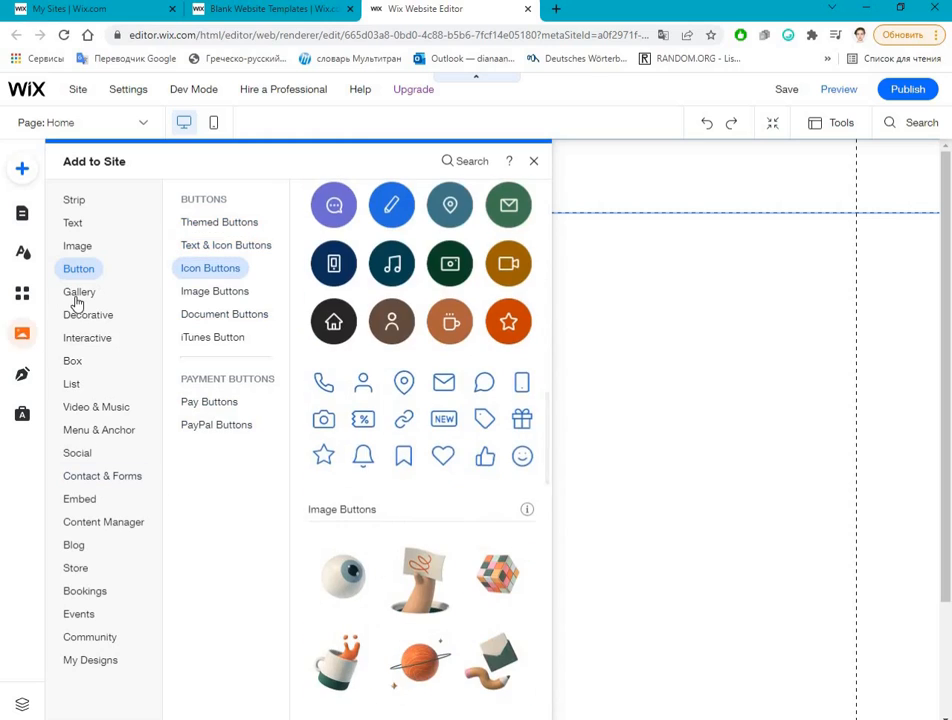
{"action": "left_click", "coordinate": [77, 298]}
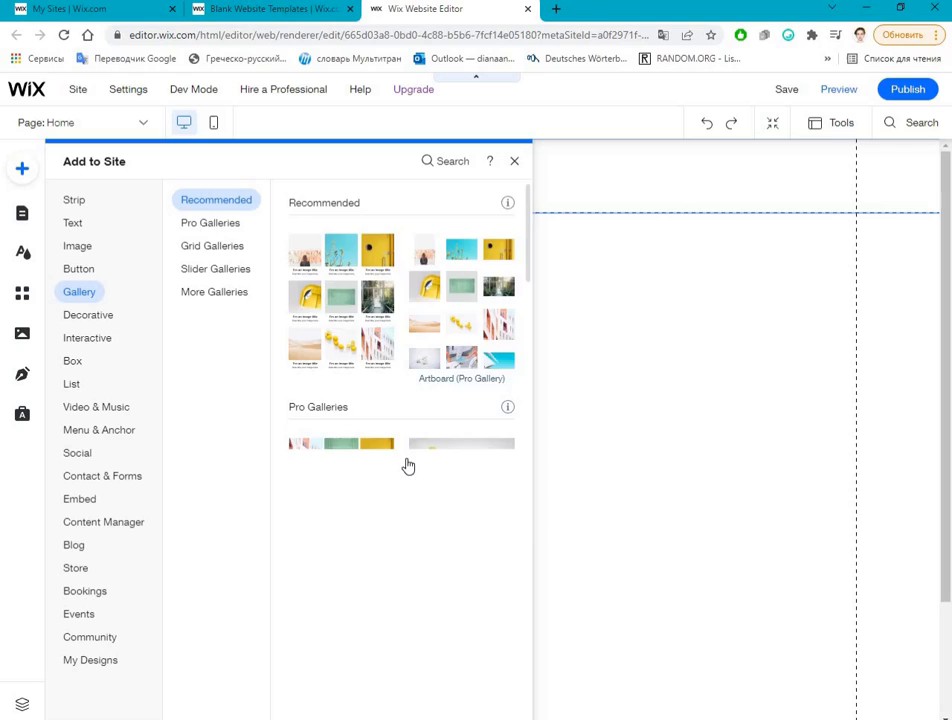
{"action": "scroll", "coordinate": [406, 465], "scroll_direction": "down", "scroll_amount": 2}
{"action": "scroll", "coordinate": [374, 400], "scroll_direction": "down", "scroll_amount": 4}
{"action": "left_click", "coordinate": [80, 366]}
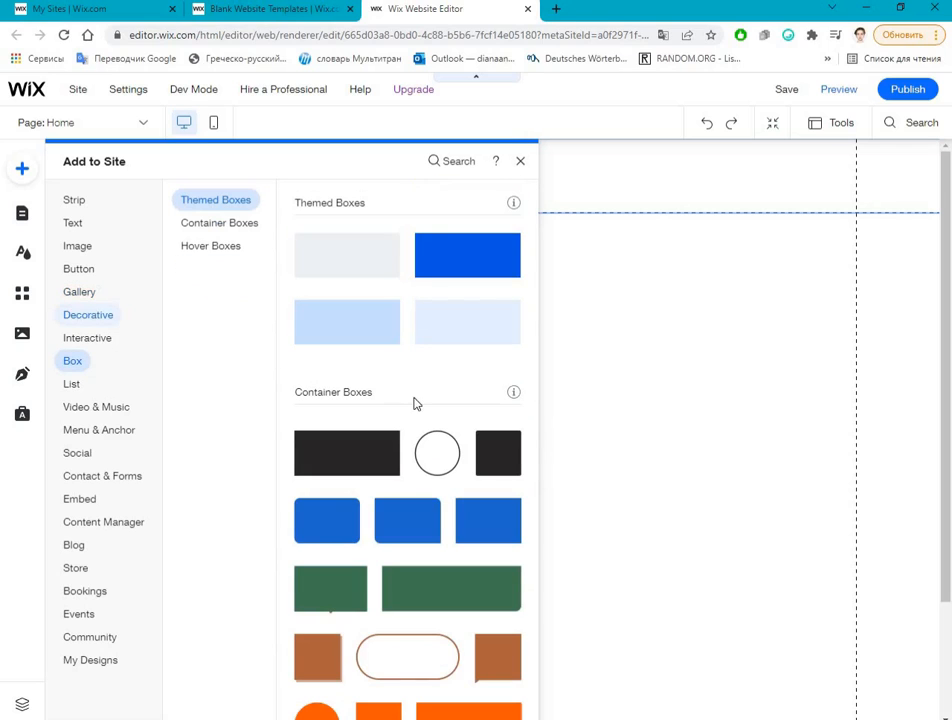
{"action": "left_click", "coordinate": [70, 387]}
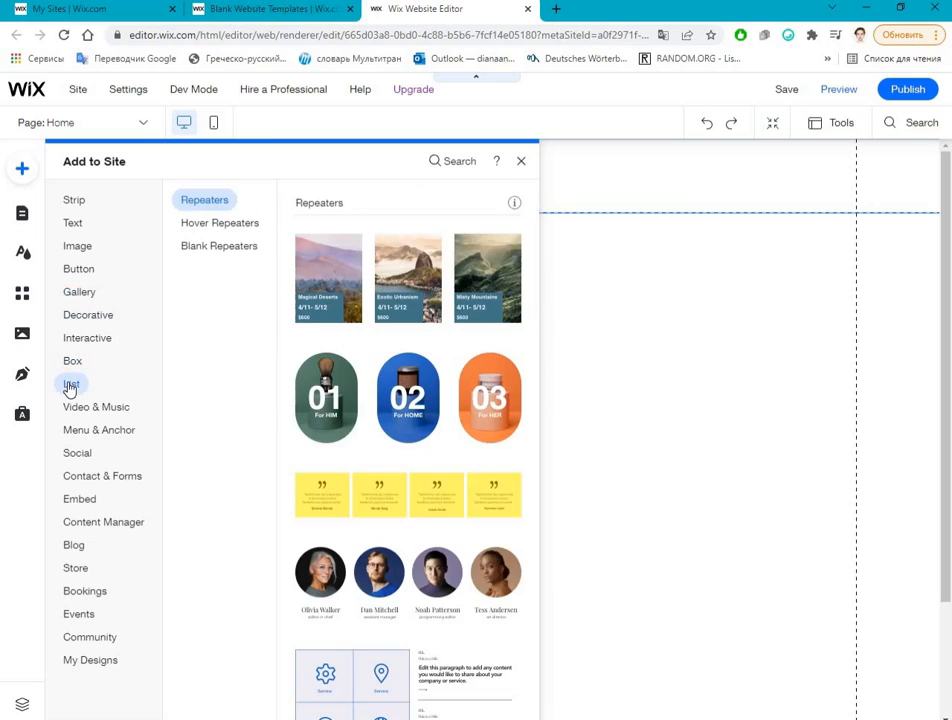
{"action": "left_click", "coordinate": [79, 362]}
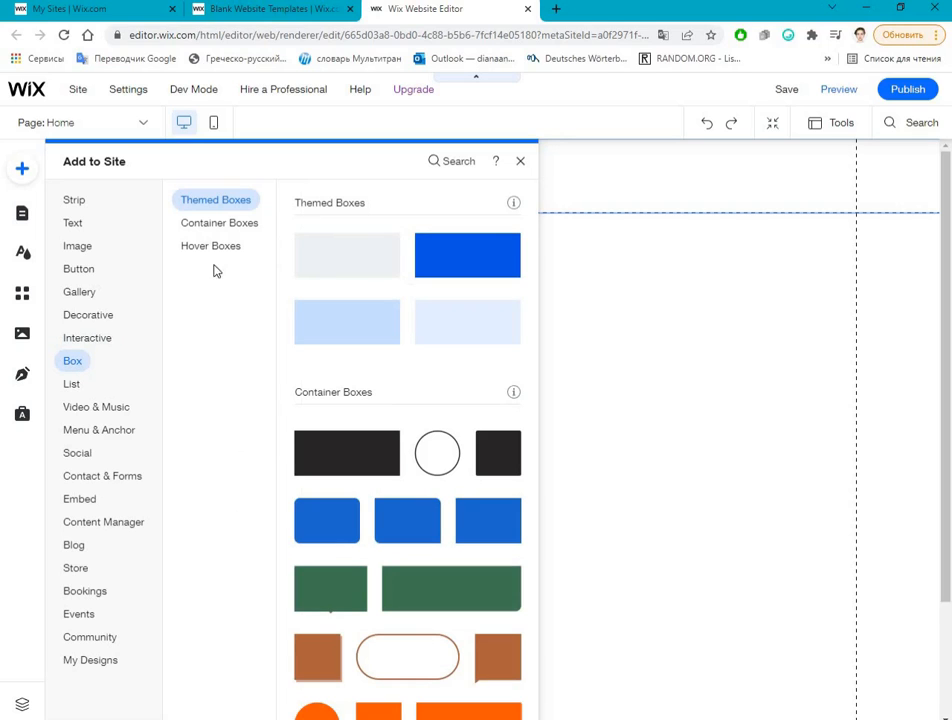
{"action": "left_click", "coordinate": [228, 228]}
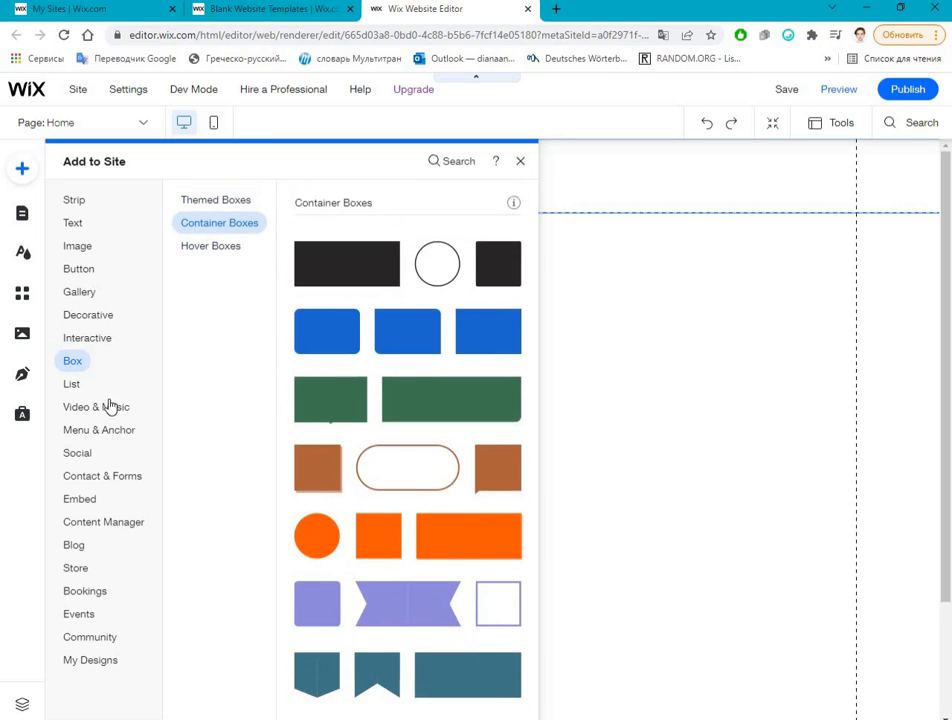
Step: Look through the remaining element categories, from Video & Music, Menu & Anchor and Social to Contact & Forms, Embed, Blog and Store
{"action": "left_click", "coordinate": [80, 398]}
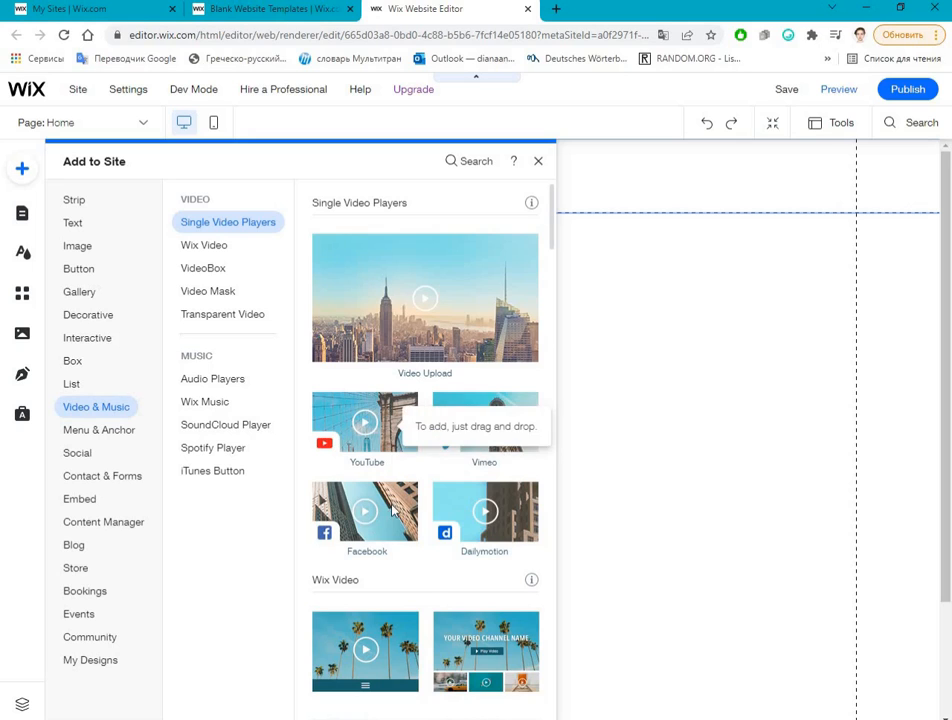
{"action": "scroll", "coordinate": [393, 459], "scroll_direction": "down", "scroll_amount": 3}
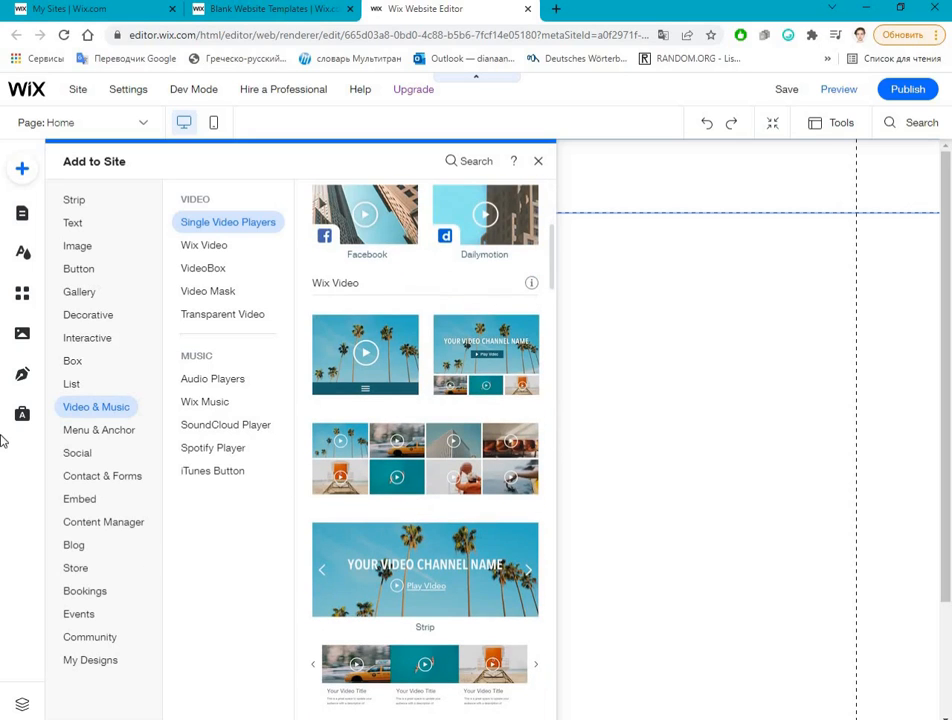
{"action": "left_click", "coordinate": [115, 433]}
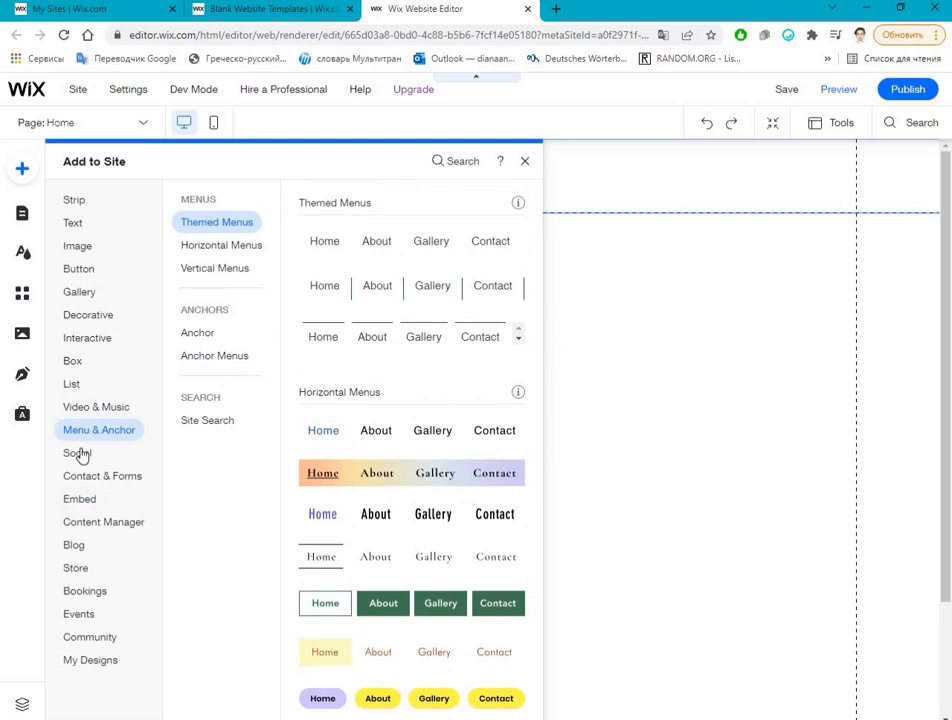
{"action": "left_click", "coordinate": [80, 454]}
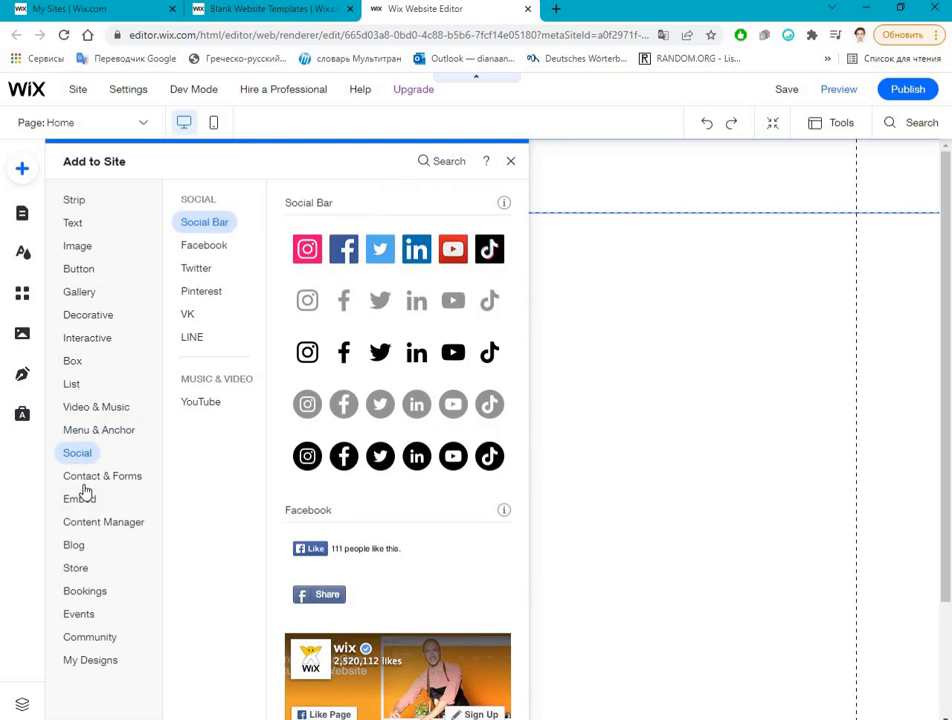
{"action": "left_click", "coordinate": [85, 486]}
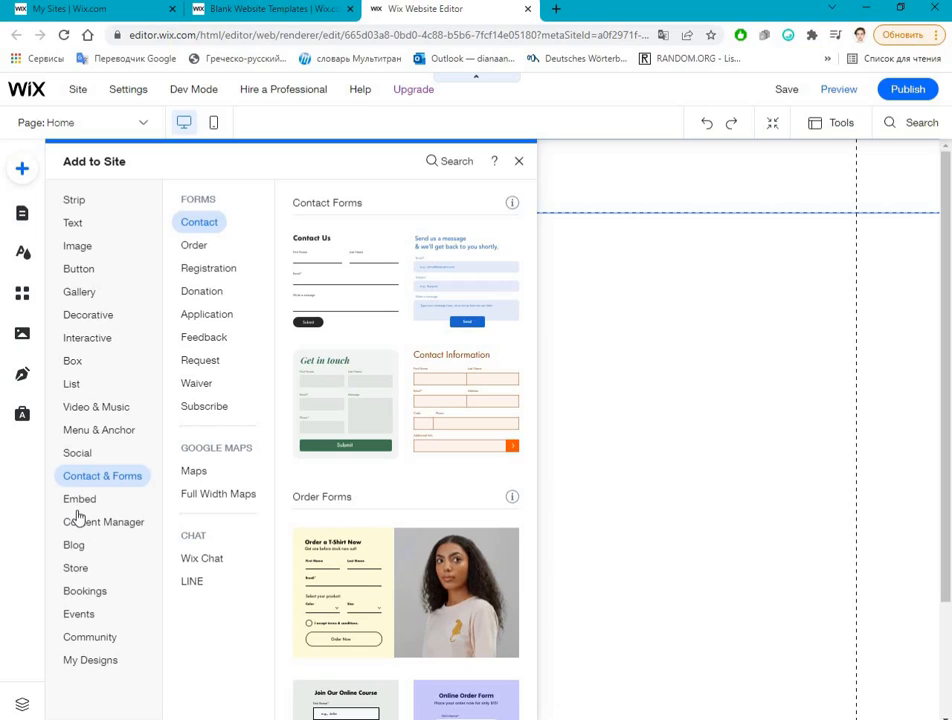
{"action": "left_click", "coordinate": [80, 500]}
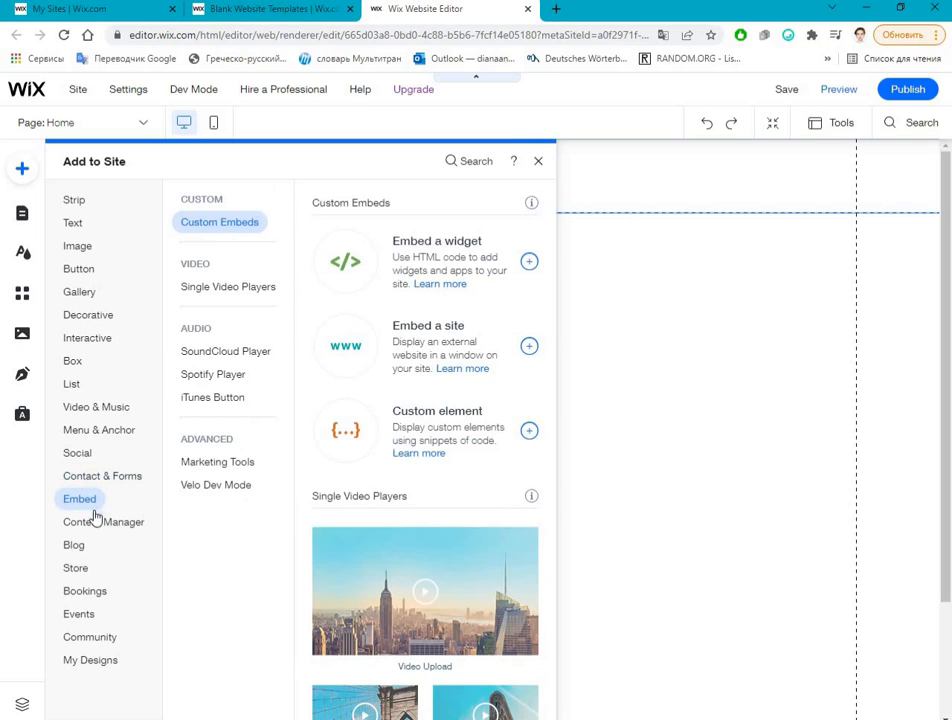
{"action": "left_click", "coordinate": [72, 530]}
{"action": "left_click", "coordinate": [72, 552]}
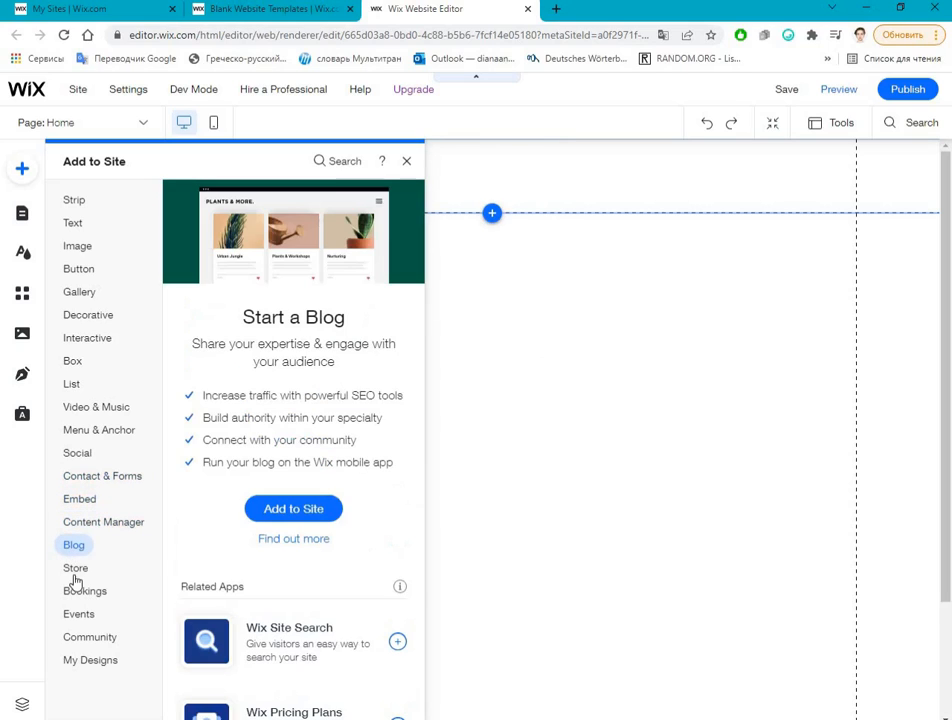
{"action": "left_click", "coordinate": [75, 570]}
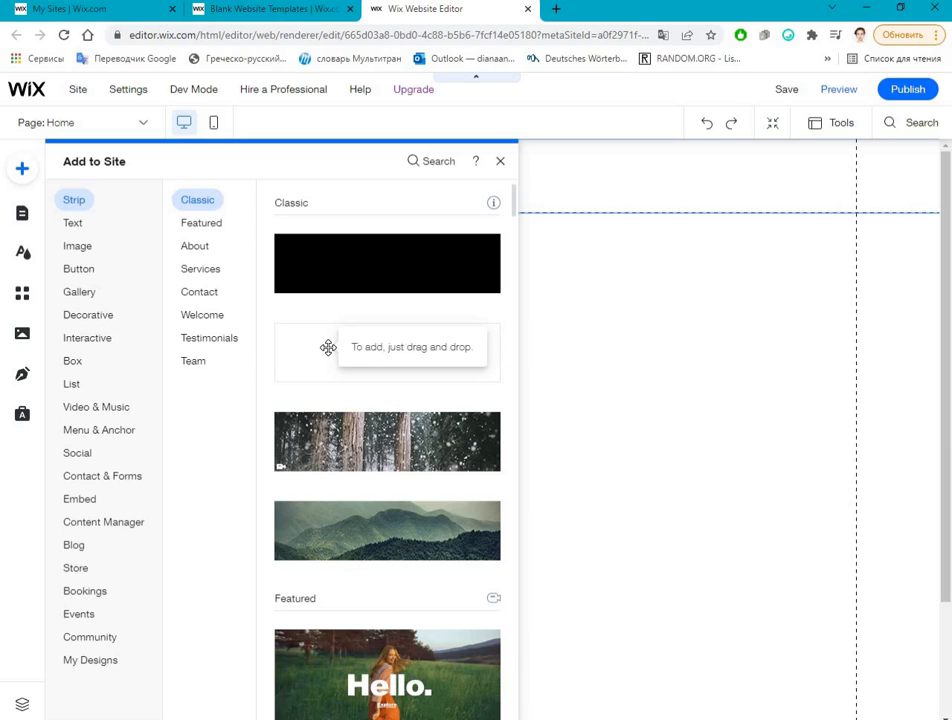
Step: Add the blank white Classic strip directly below the header and split it into two columns
{"action": "left_click_drag", "start_coordinate": [332, 355], "coordinate": [361, 314]}
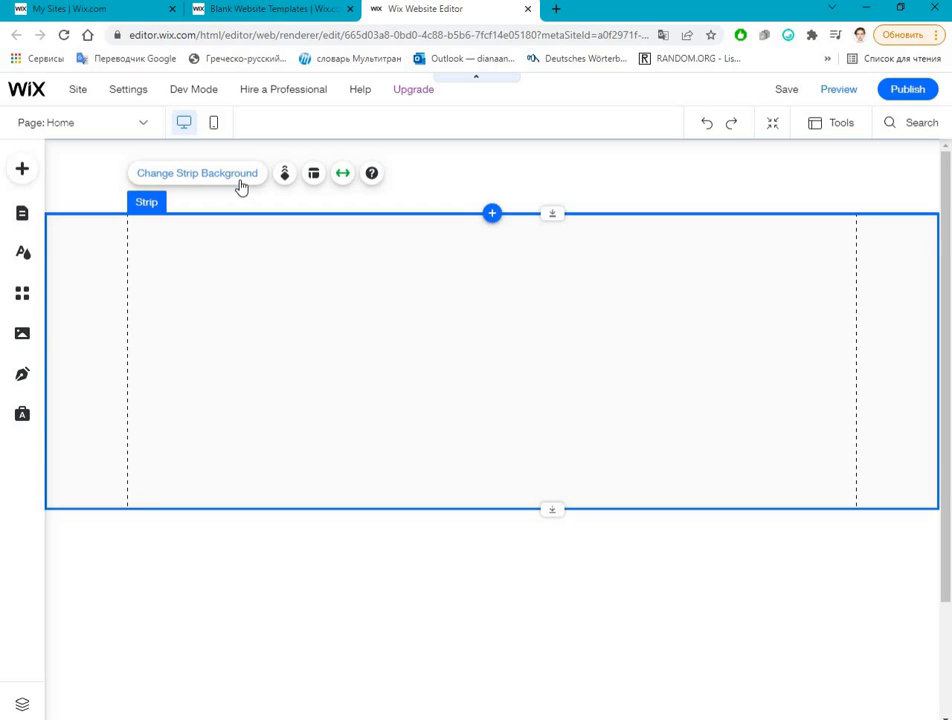
{"action": "left_click", "coordinate": [312, 175]}
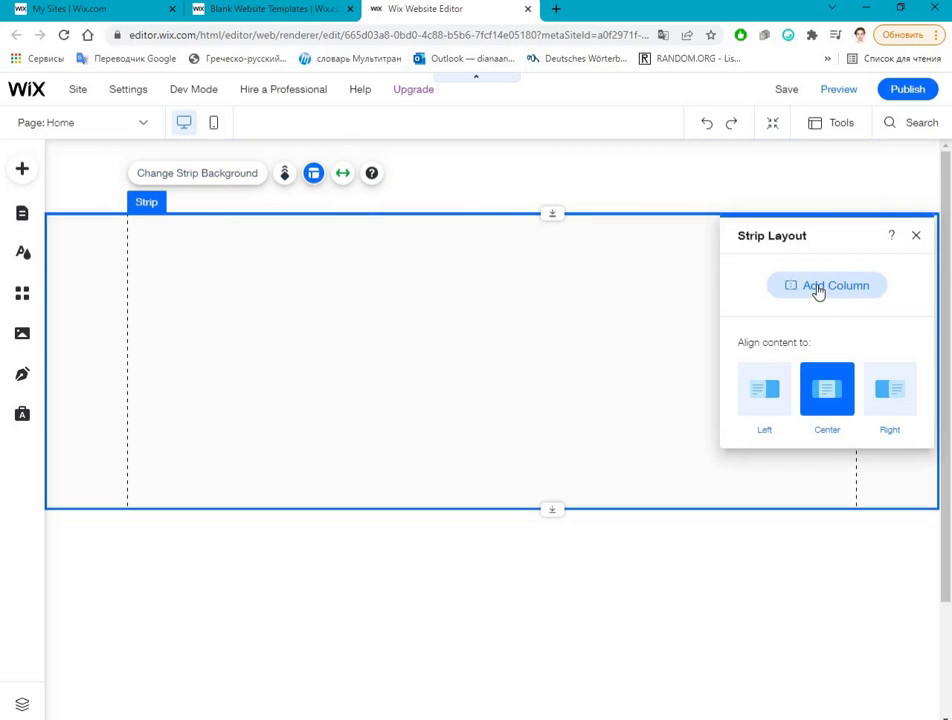
{"action": "left_click", "coordinate": [776, 280]}
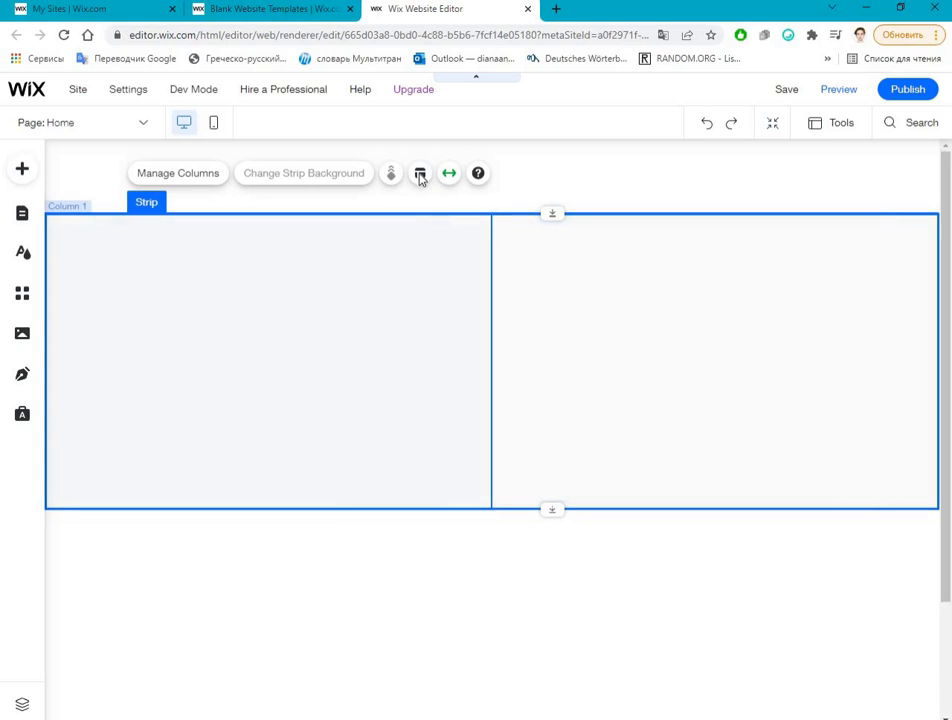
Step: Add a third and a fourth column to the strip
{"action": "left_click", "coordinate": [371, 175]}
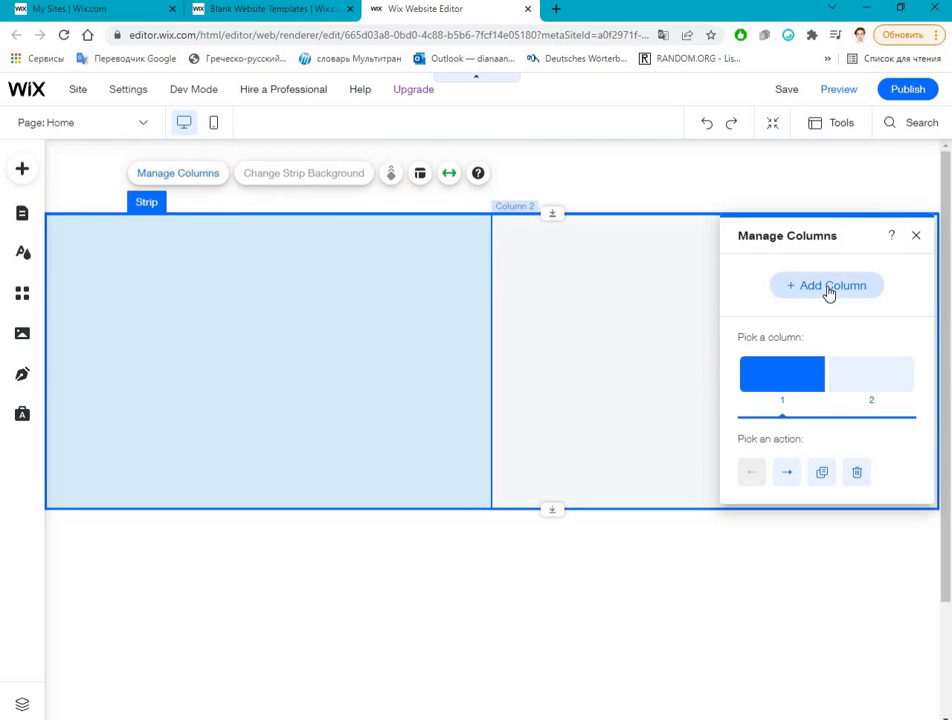
{"action": "left_click", "coordinate": [828, 287]}
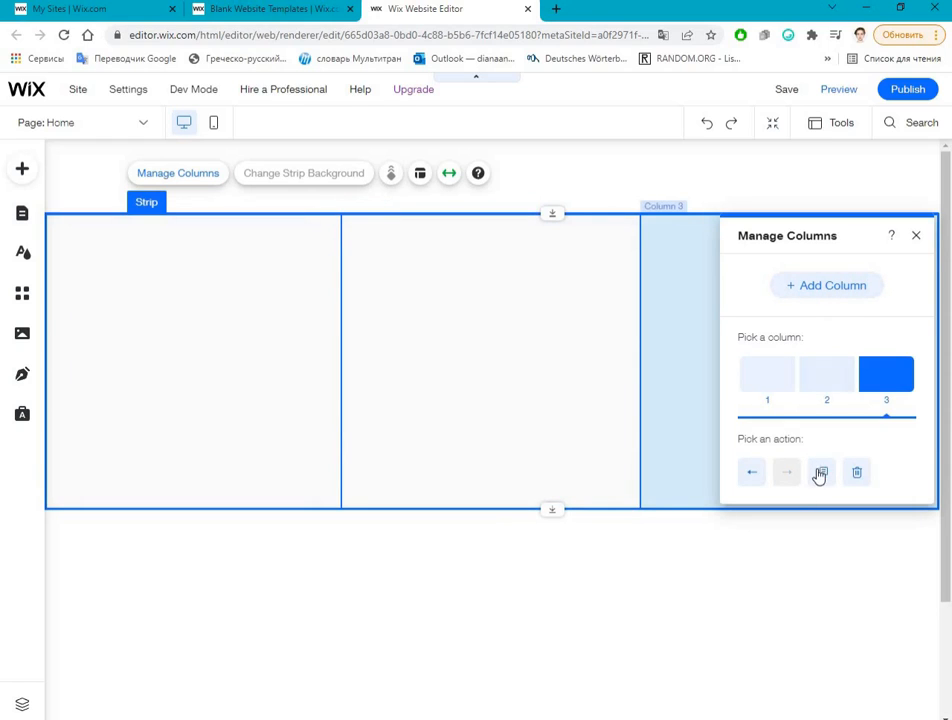
{"action": "left_click", "coordinate": [363, 335]}
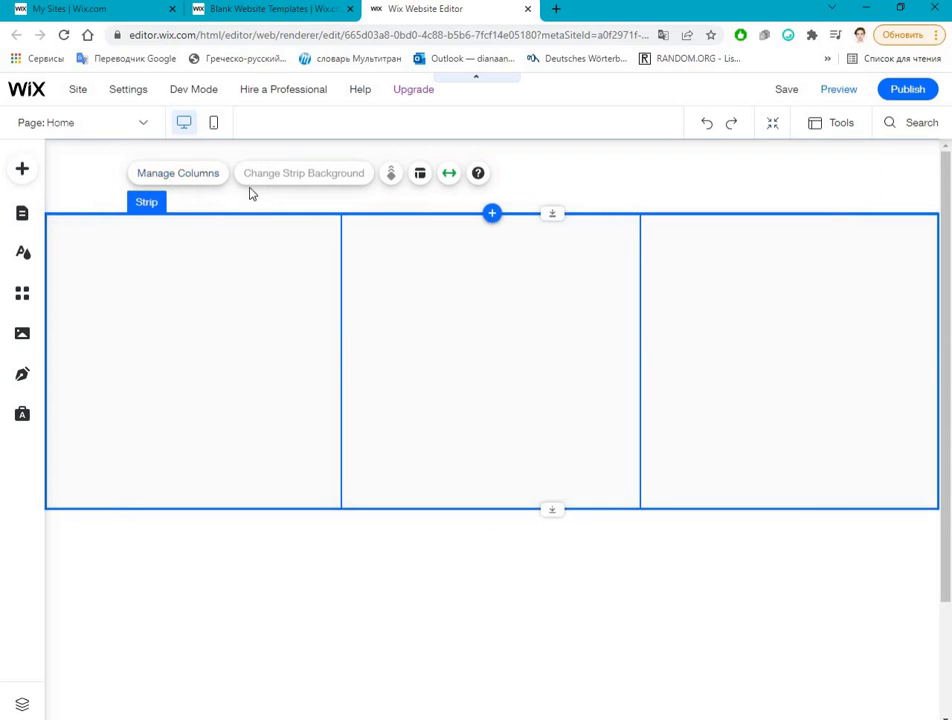
{"action": "left_click", "coordinate": [206, 177]}
{"action": "left_click", "coordinate": [865, 291]}
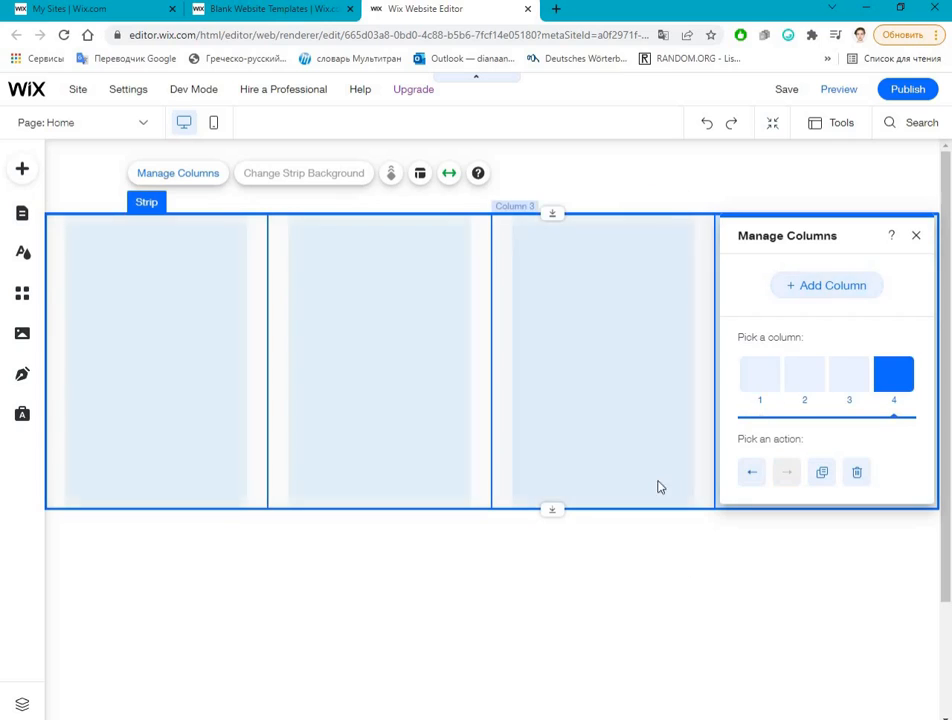
{"action": "left_click", "coordinate": [88, 185]}
{"action": "left_click", "coordinate": [533, 279]}
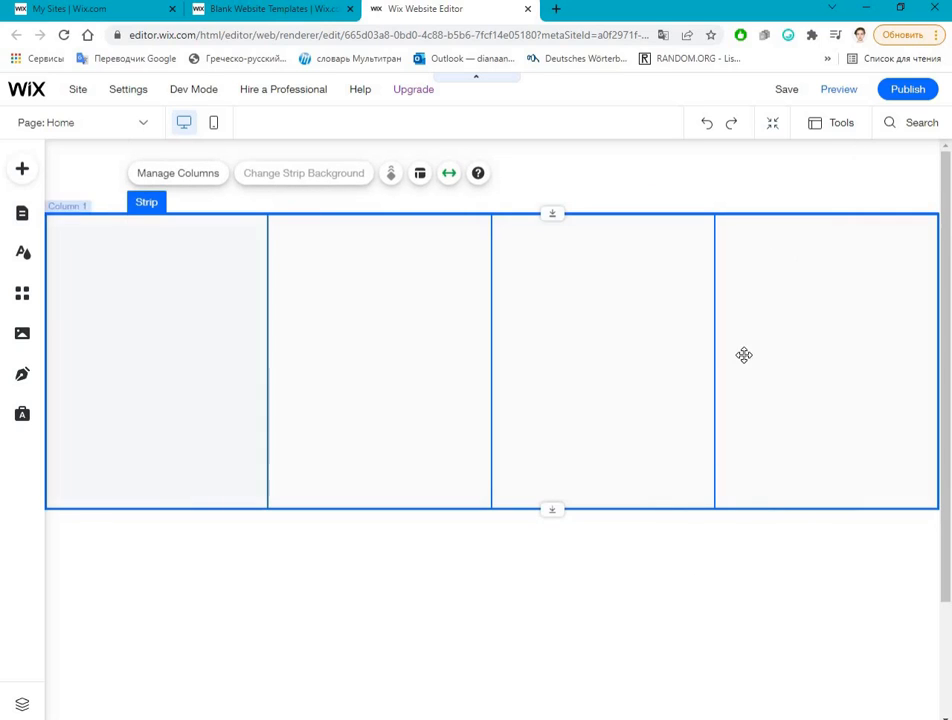
Step: Move the four-column strip down the page body, leaving empty space between it and the header
{"action": "left_click", "coordinate": [458, 566]}
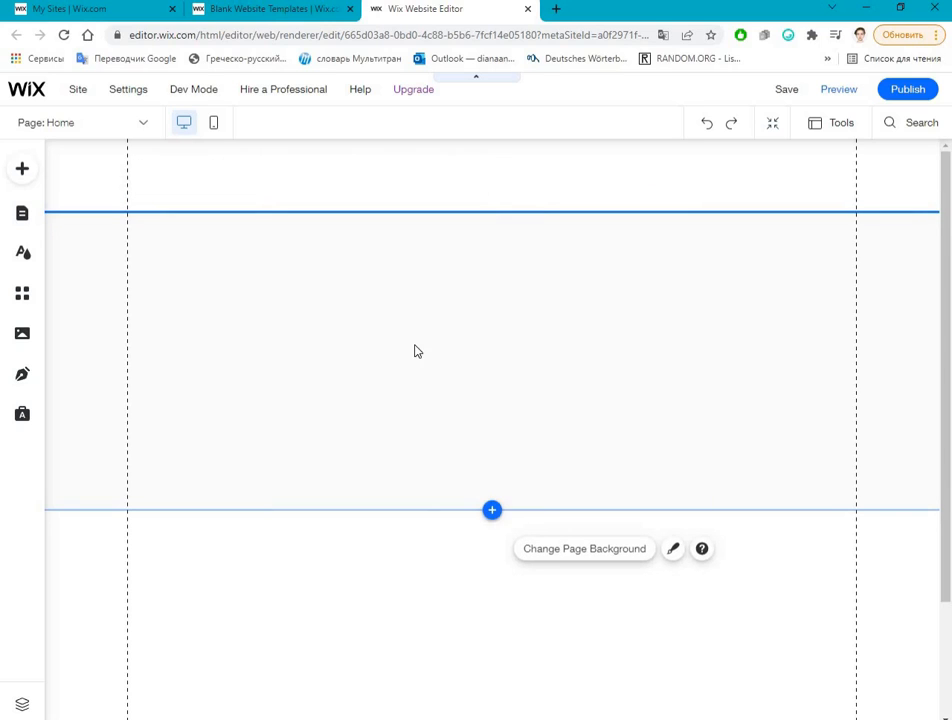
{"action": "left_click", "coordinate": [438, 265]}
{"action": "left_click_drag", "start_coordinate": [446, 497], "coordinate": [450, 530]}
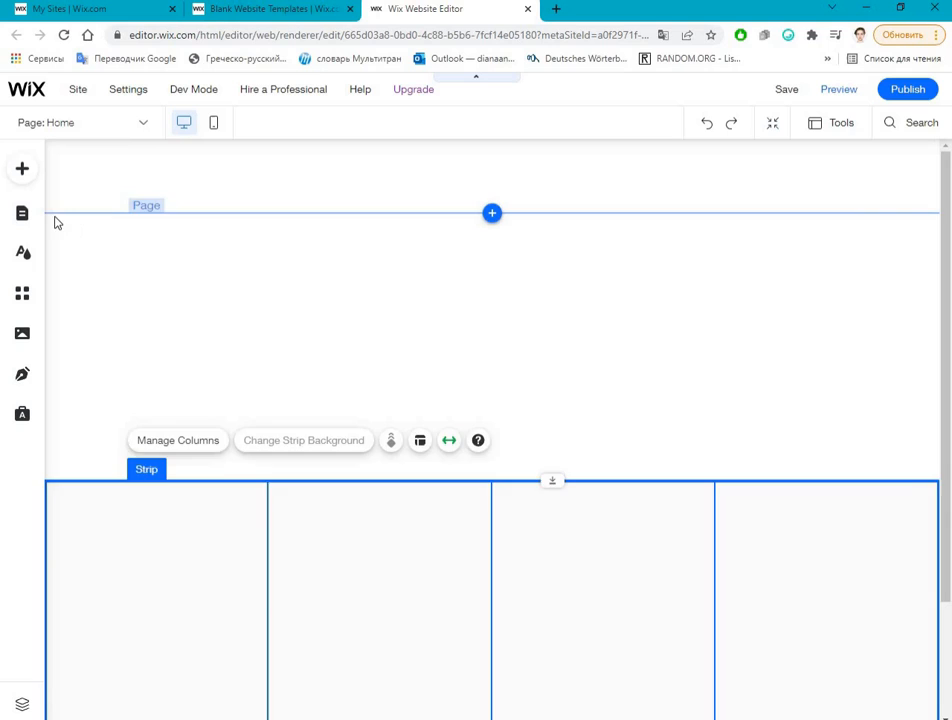
Step: Add the Featured "Greetings" strip with the coloured paper background below the four-column strip
{"action": "left_click", "coordinate": [18, 176]}
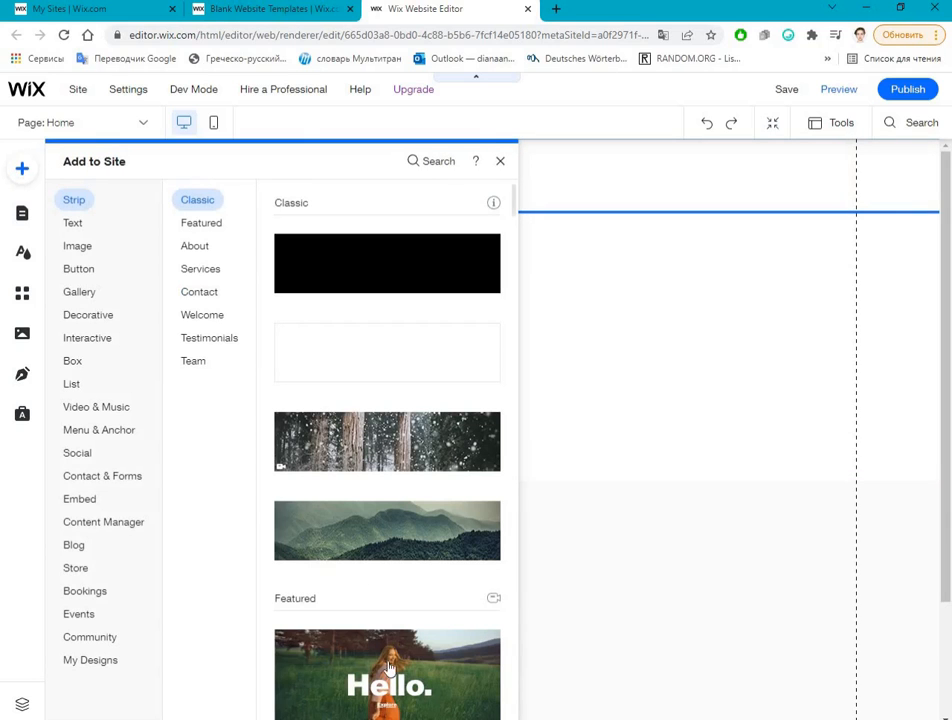
{"action": "scroll", "coordinate": [340, 590], "scroll_direction": "down", "scroll_amount": 2}
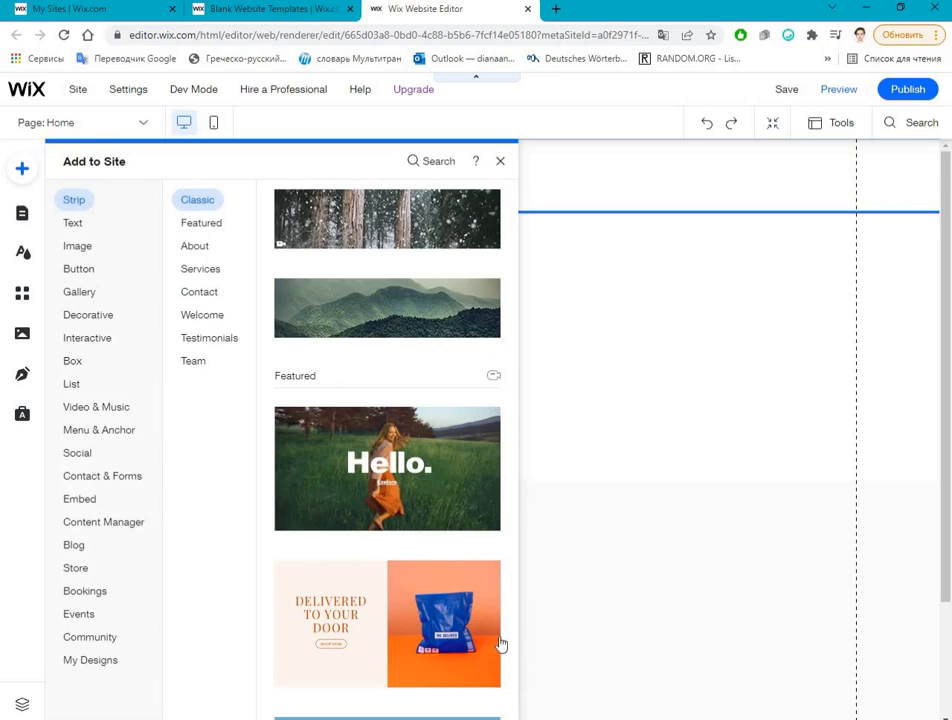
{"action": "scroll", "coordinate": [351, 574], "scroll_direction": "down", "scroll_amount": 5}
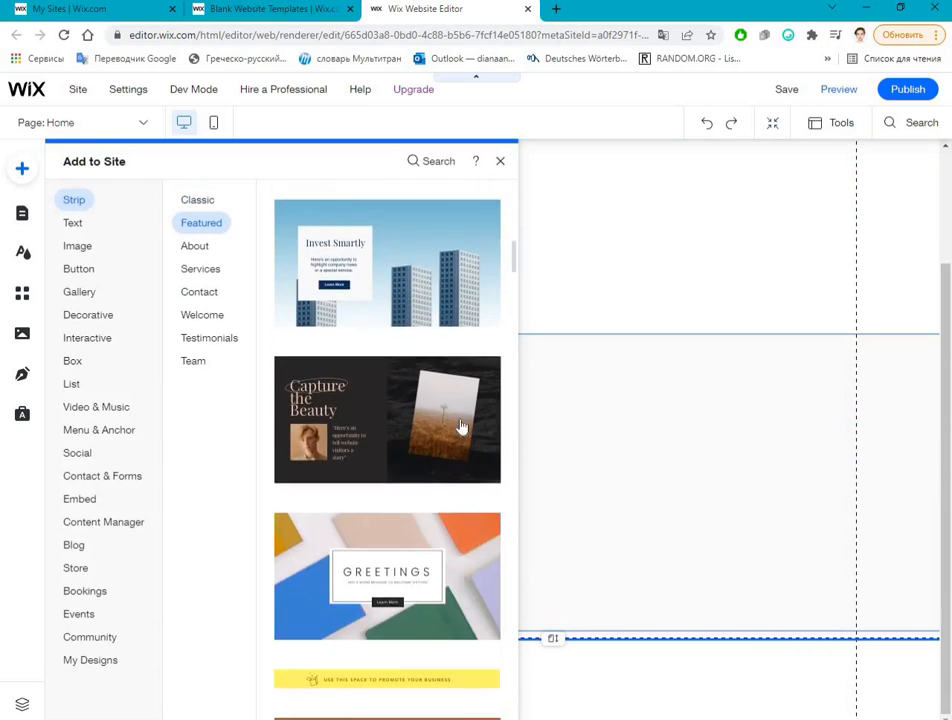
{"action": "scroll", "coordinate": [391, 484], "scroll_direction": "down", "scroll_amount": 1}
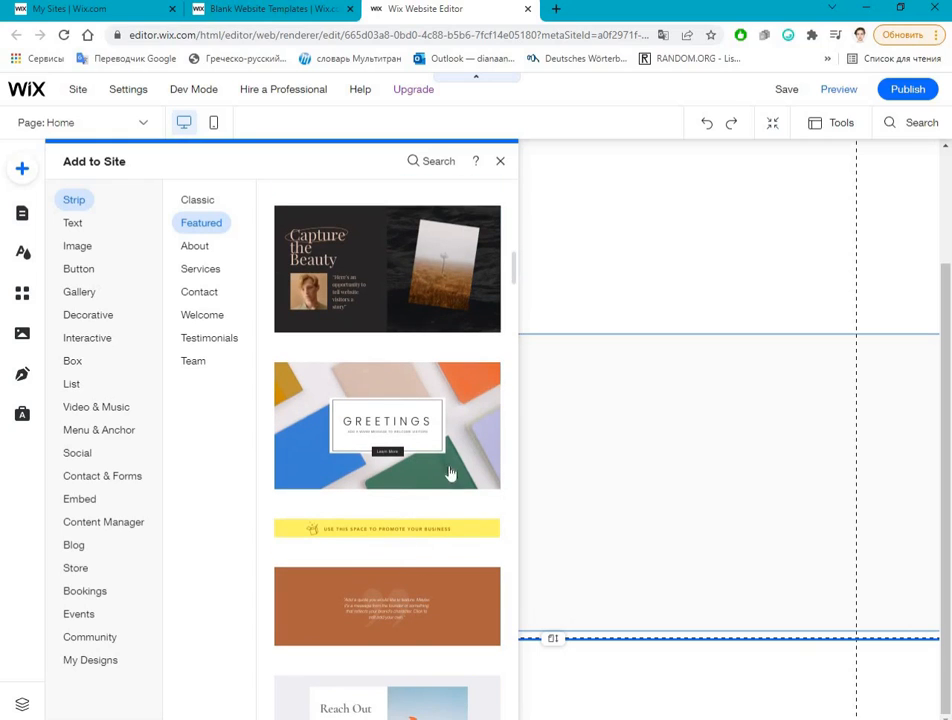
{"action": "scroll", "coordinate": [338, 569], "scroll_direction": "down", "scroll_amount": 3}
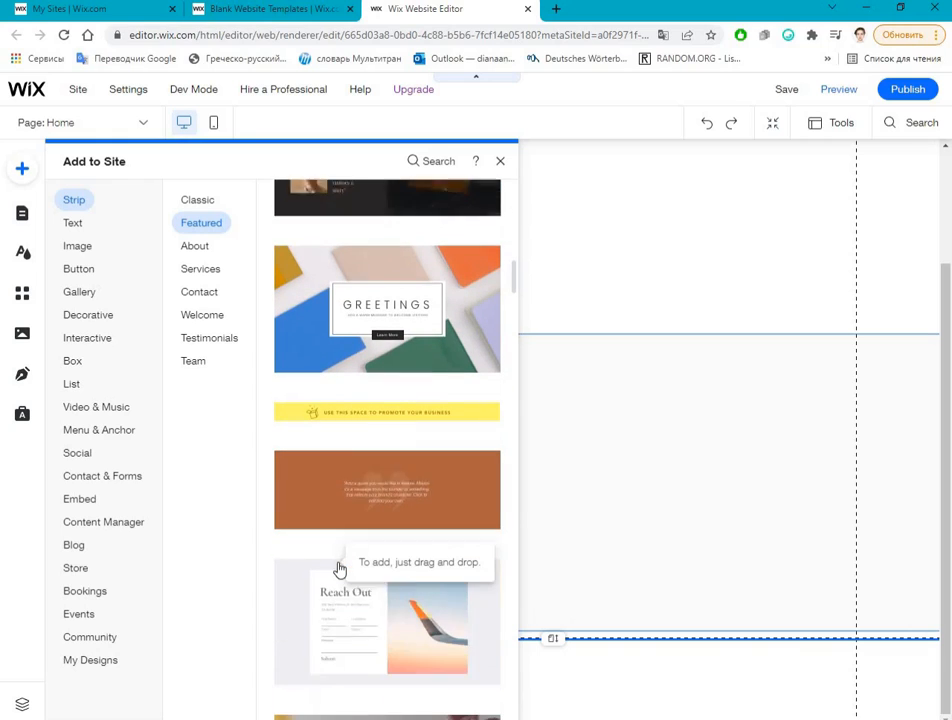
{"action": "scroll", "coordinate": [338, 569], "scroll_direction": "up", "scroll_amount": 2}
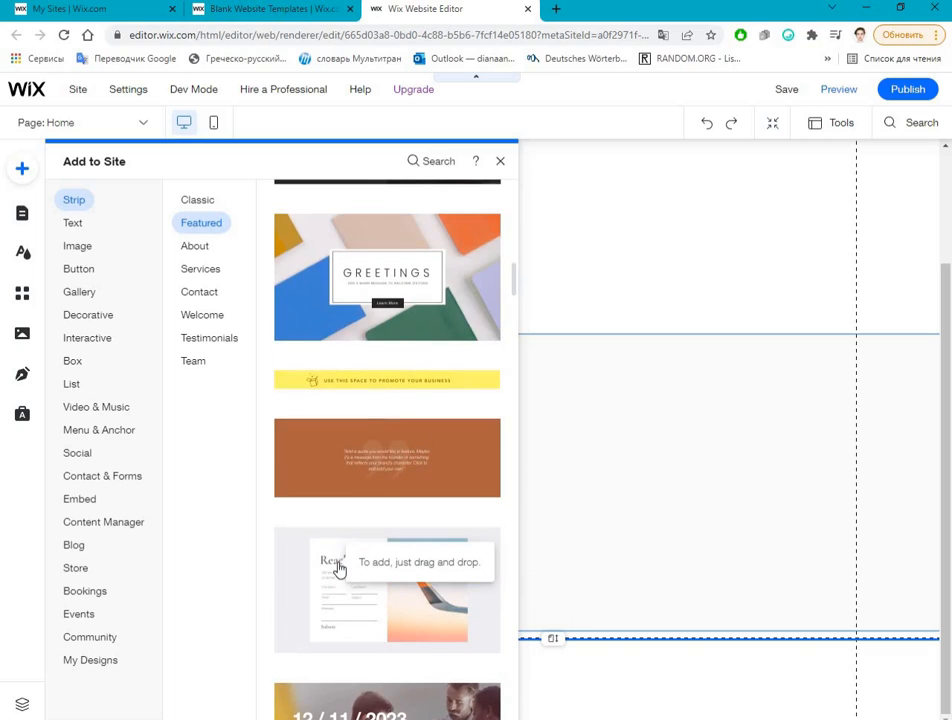
{"action": "left_click", "coordinate": [420, 300]}
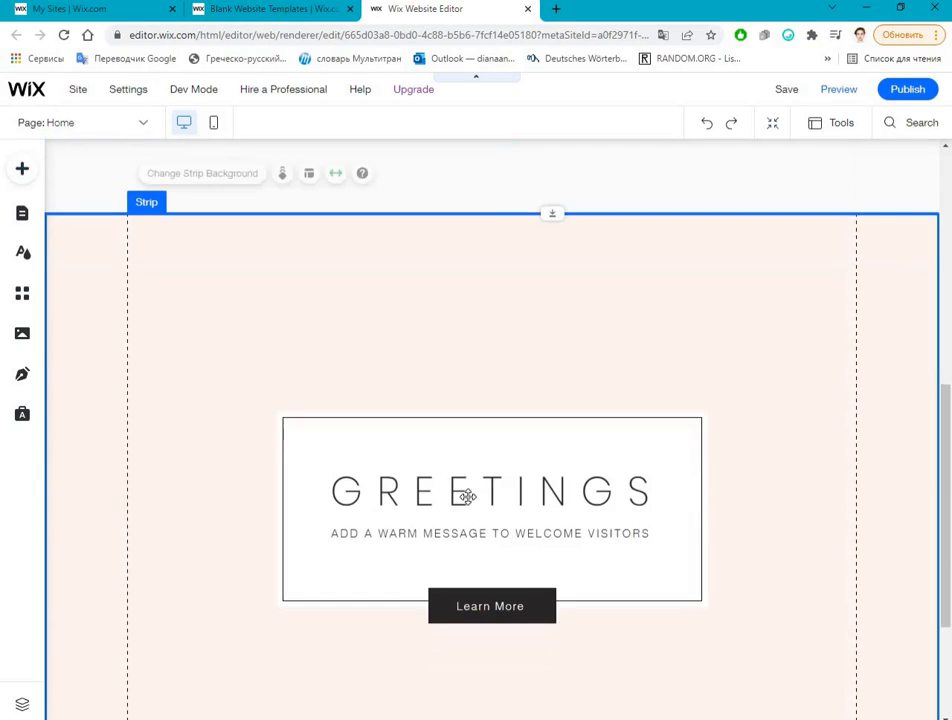
Step: Replace the "GREETINGS" heading in the new strip with "Coconut oil production"
{"action": "scroll", "coordinate": [495, 260], "scroll_direction": "down", "scroll_amount": 2}
{"action": "left_click", "coordinate": [488, 273]}
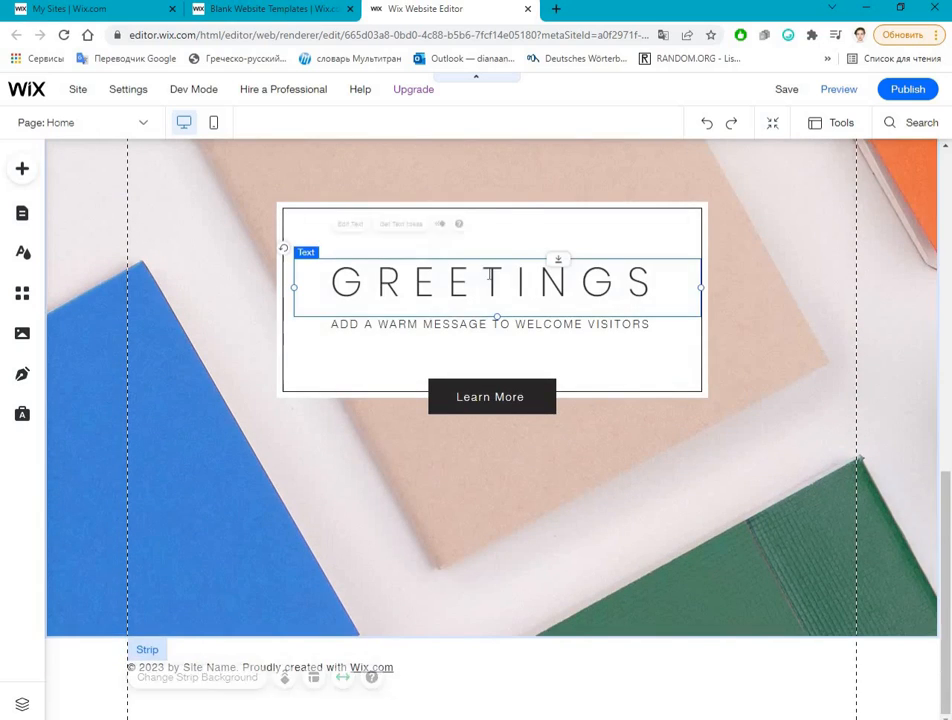
{"action": "double_click", "coordinate": [488, 273]}
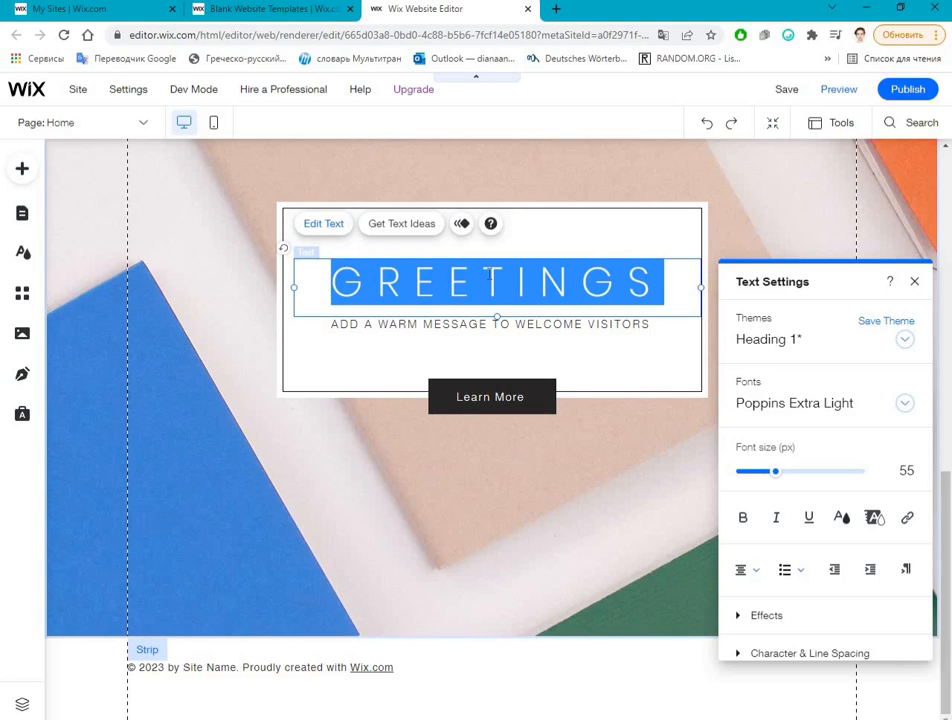
{"action": "type", "text": "Coconut"}
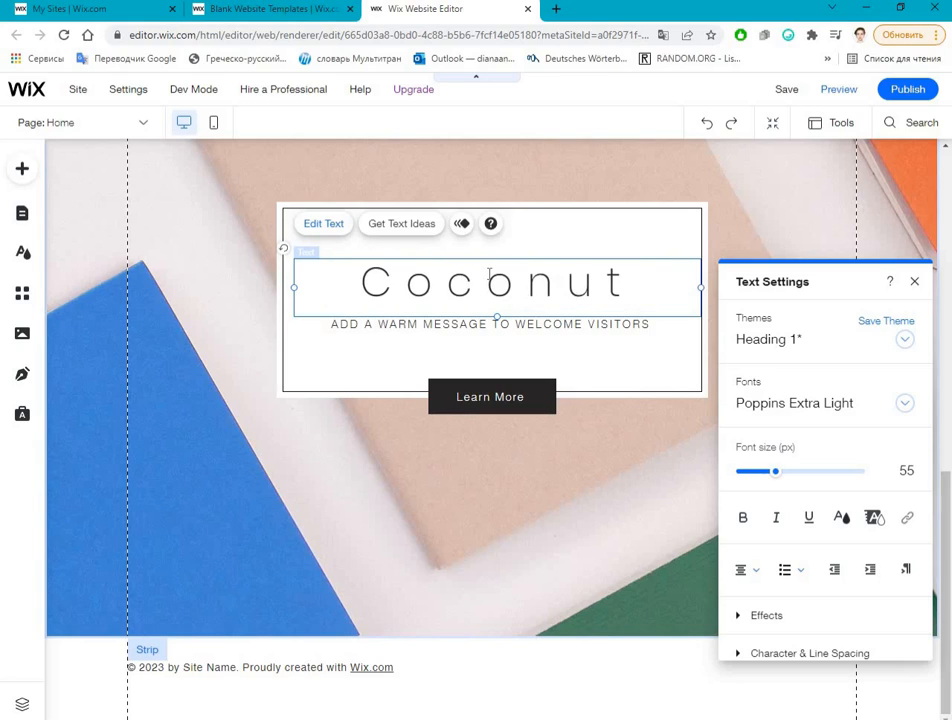
{"action": "type", "text": " oil"}
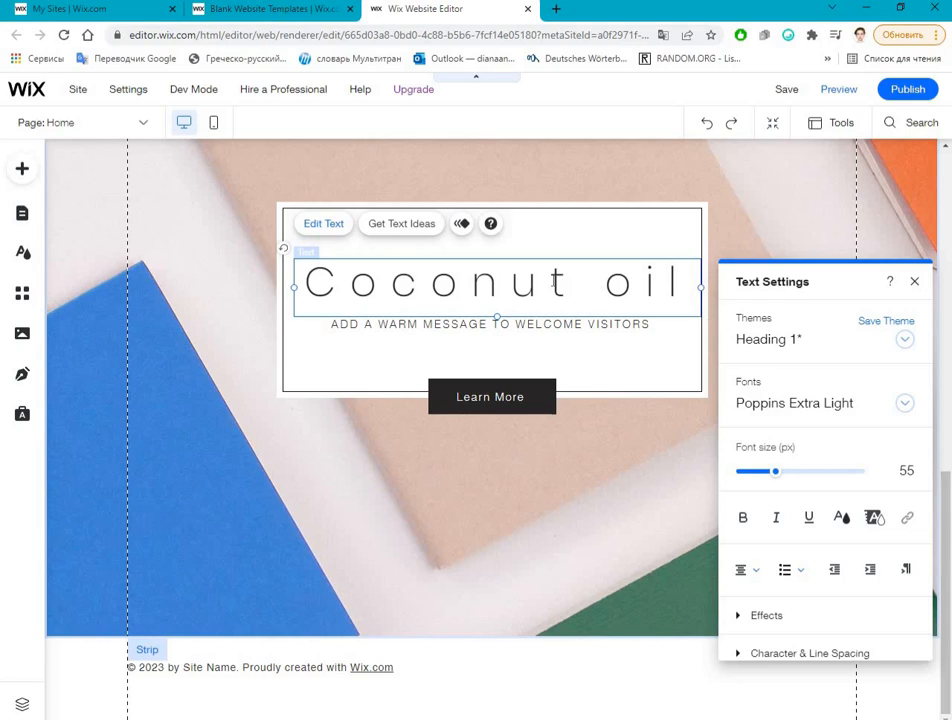
{"action": "type", "text": "pro"}
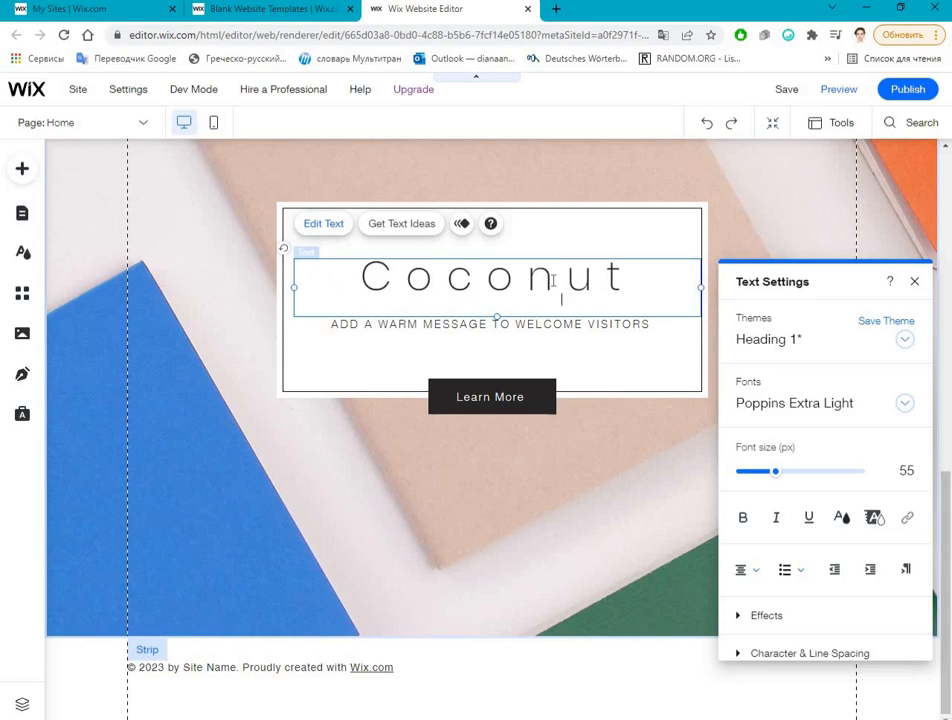
{"action": "key", "text": "BackSpace"}
{"action": "key", "text": "BackSpace"}
{"action": "key", "text": "BackSpace"}
{"action": "type", "text": "produc"}
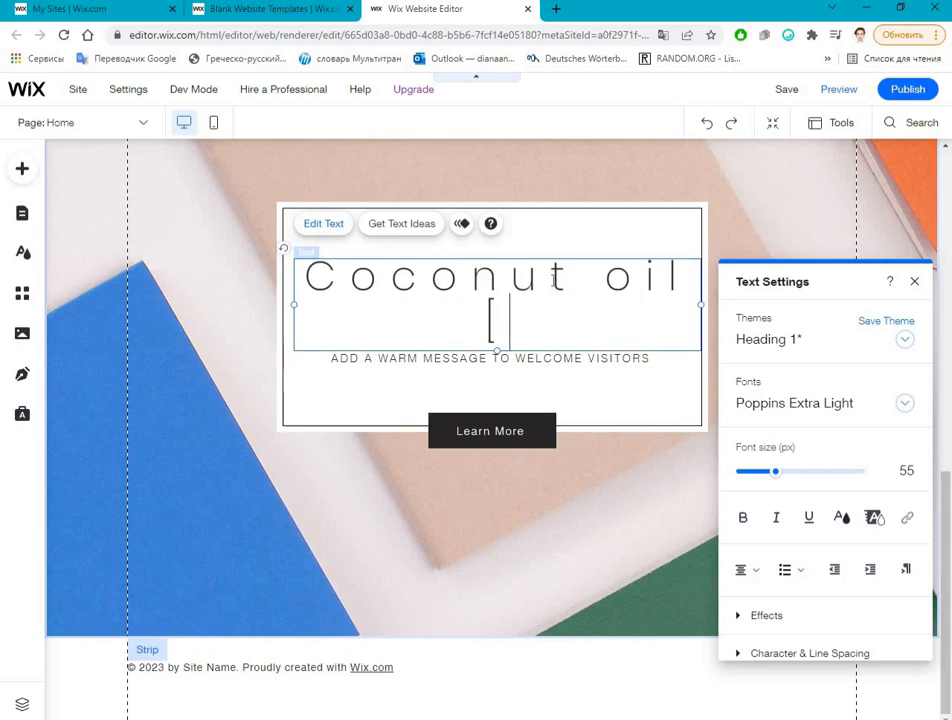
{"action": "type", "text": "tion"}
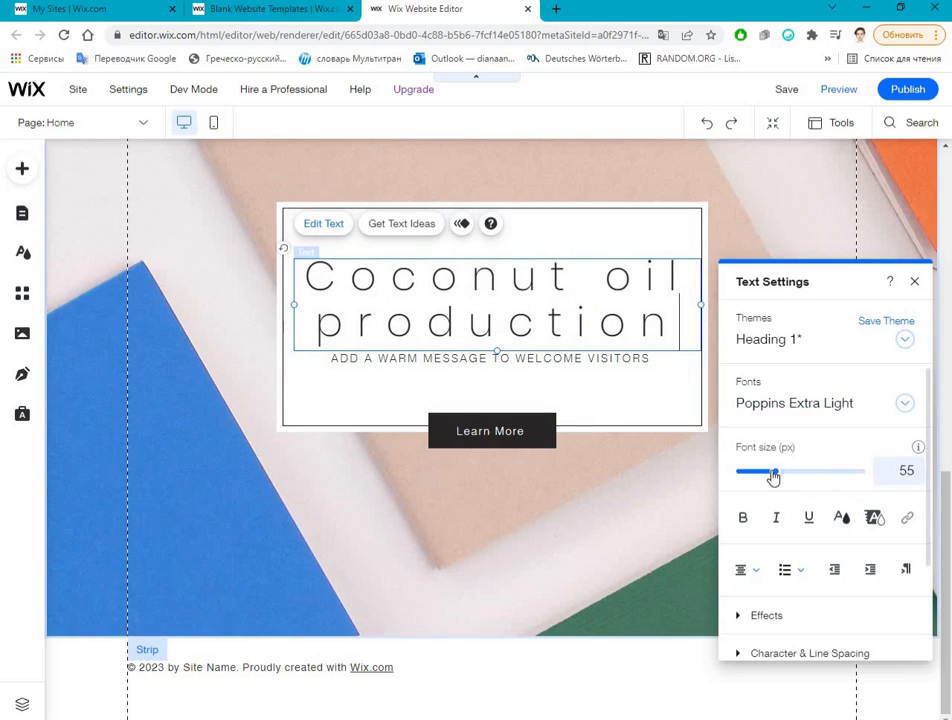
Step: Reduce the whole "Coconut oil production" heading to 25 px and make it bold
{"action": "left_click_drag", "start_coordinate": [776, 476], "coordinate": [759, 483]}
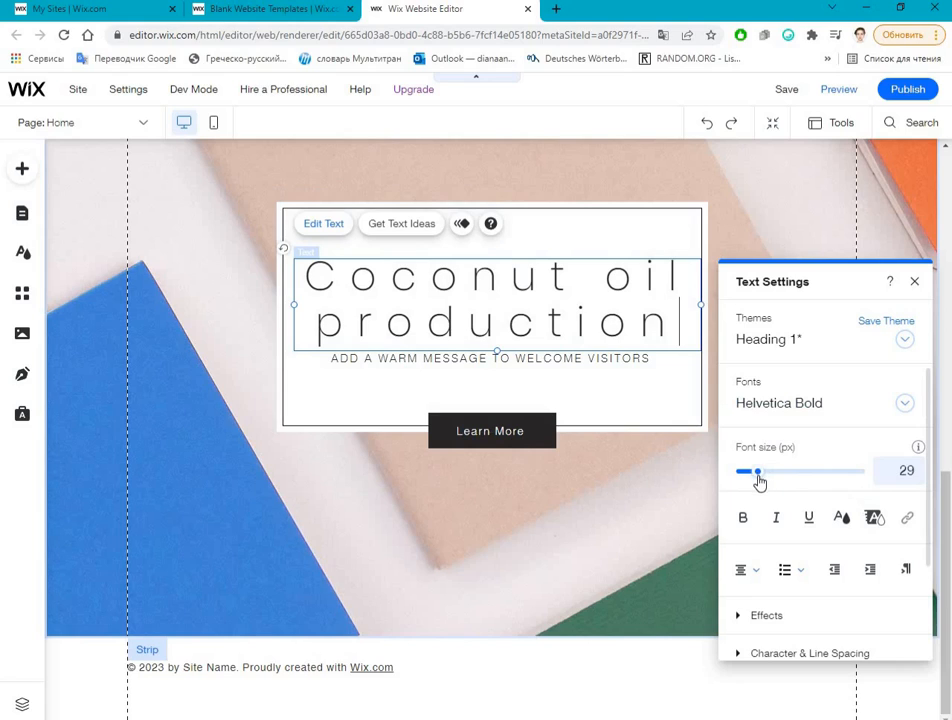
{"action": "triple_click", "coordinate": [565, 284]}
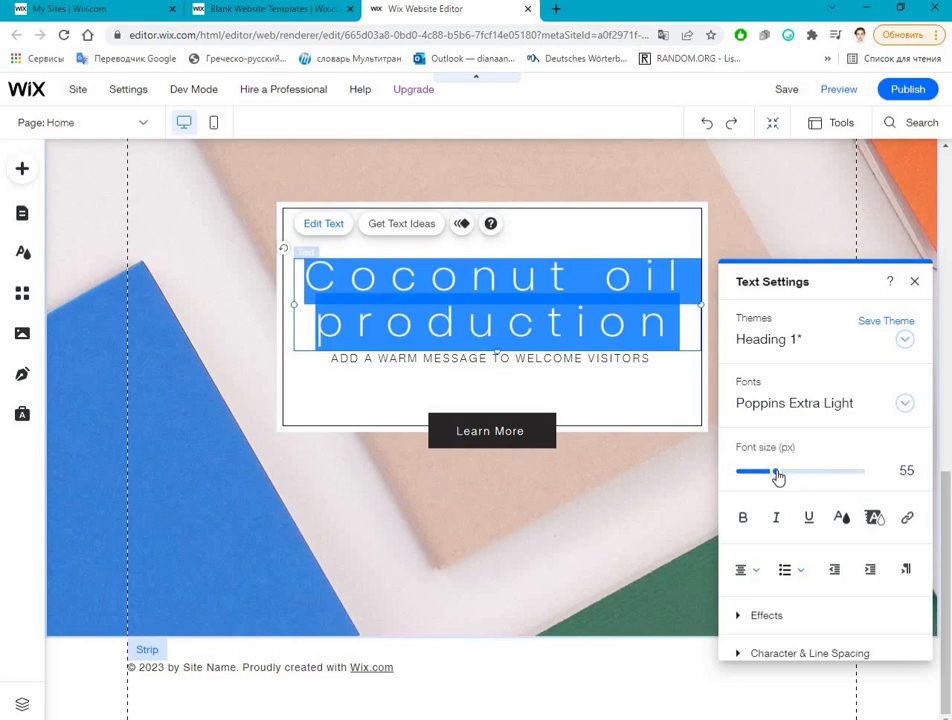
{"action": "left_click_drag", "start_coordinate": [776, 476], "coordinate": [755, 476]}
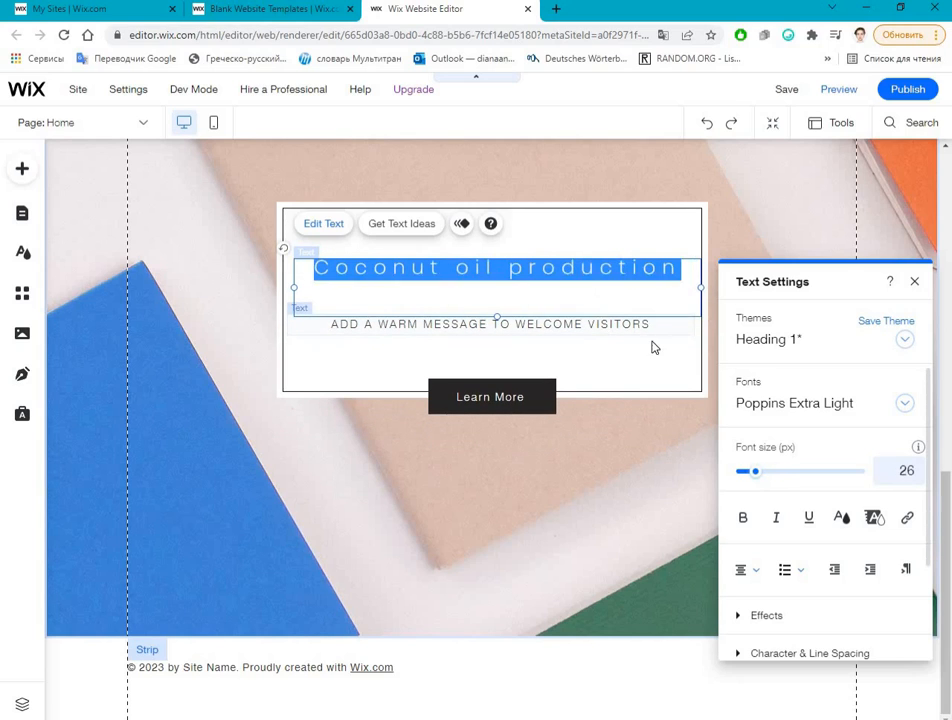
{"action": "left_click", "coordinate": [743, 517]}
Step: Change the font of the "Coconut oil production" heading to Kanit
{"action": "left_click", "coordinate": [808, 413]}
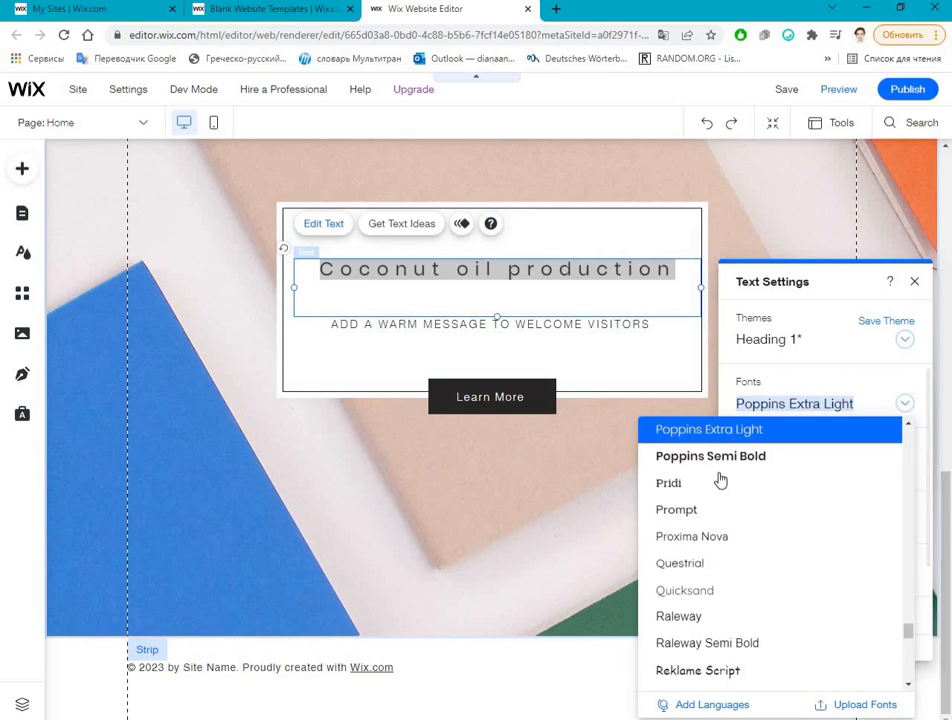
{"action": "scroll", "coordinate": [755, 670], "scroll_direction": "down", "scroll_amount": 7}
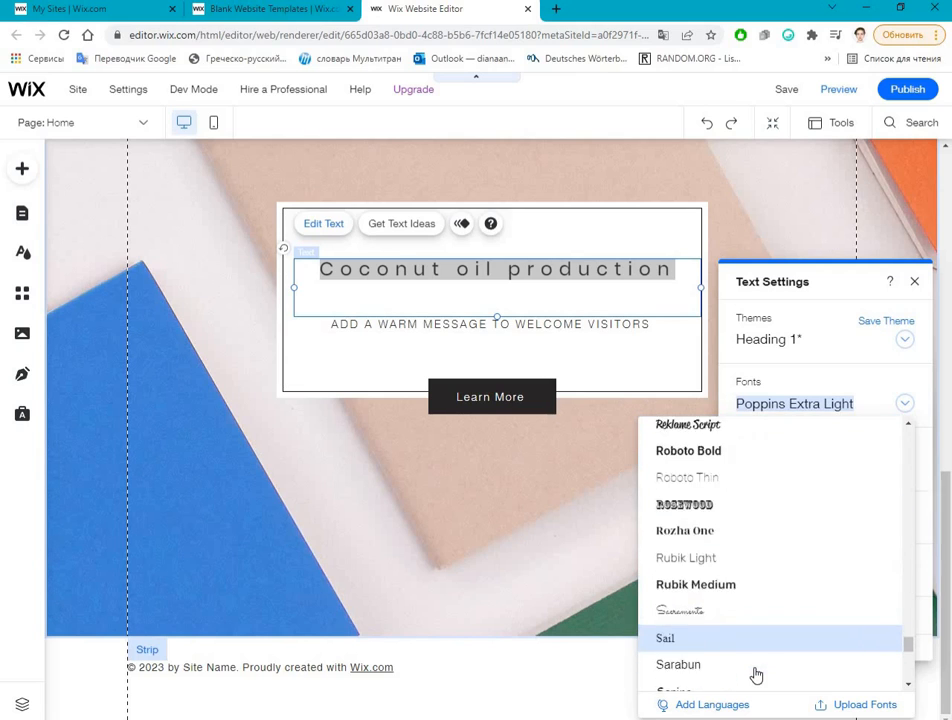
{"action": "scroll", "coordinate": [726, 600], "scroll_direction": "down", "scroll_amount": 3}
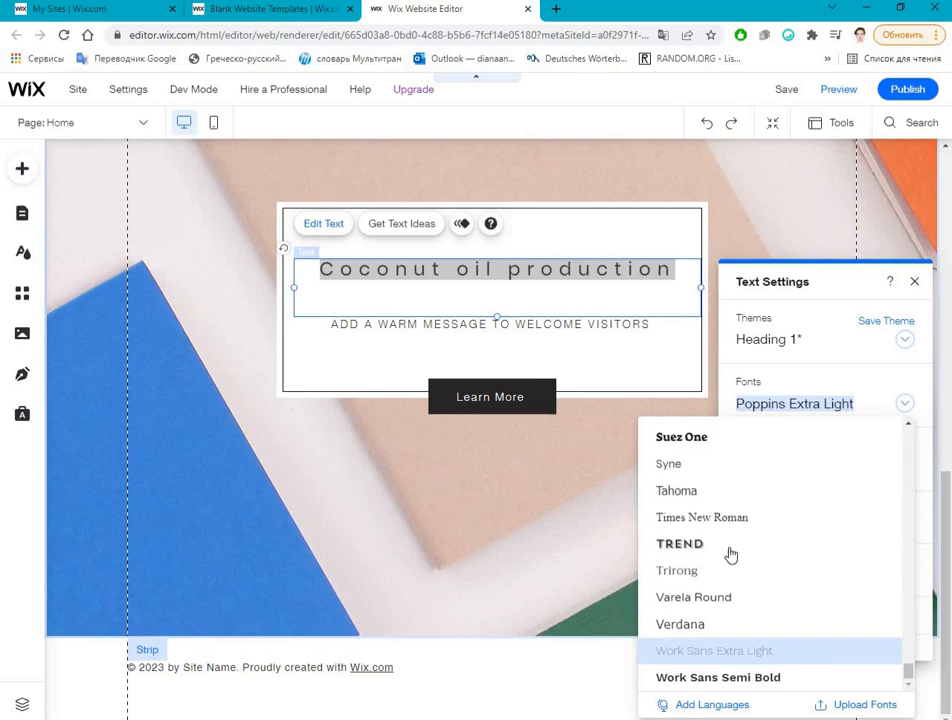
{"action": "scroll", "coordinate": [836, 656], "scroll_direction": "up", "scroll_amount": 8}
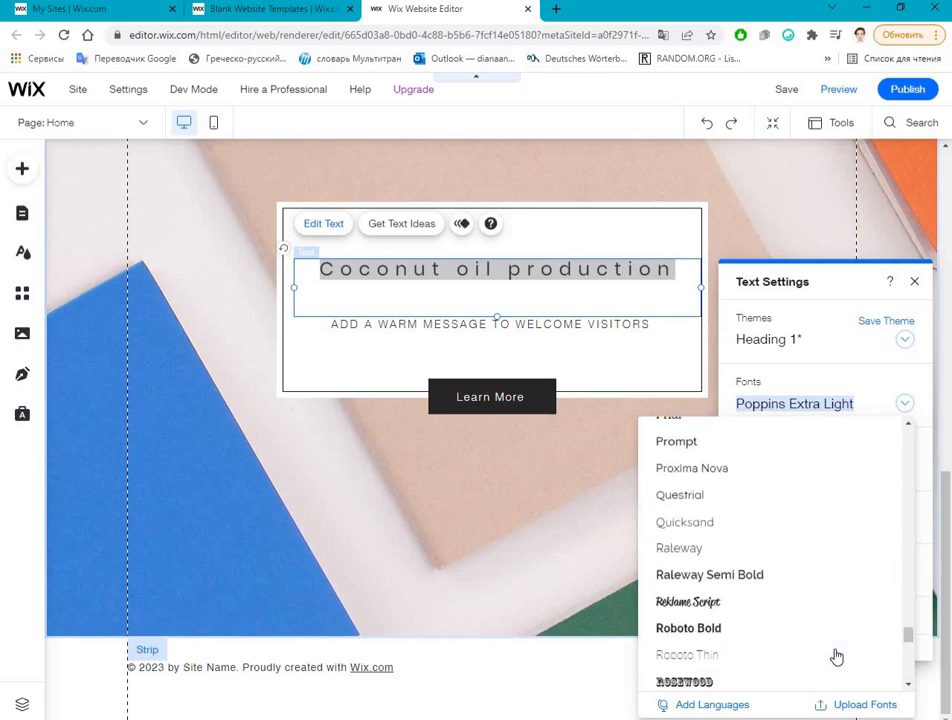
{"action": "scroll", "coordinate": [744, 574], "scroll_direction": "up", "scroll_amount": 4}
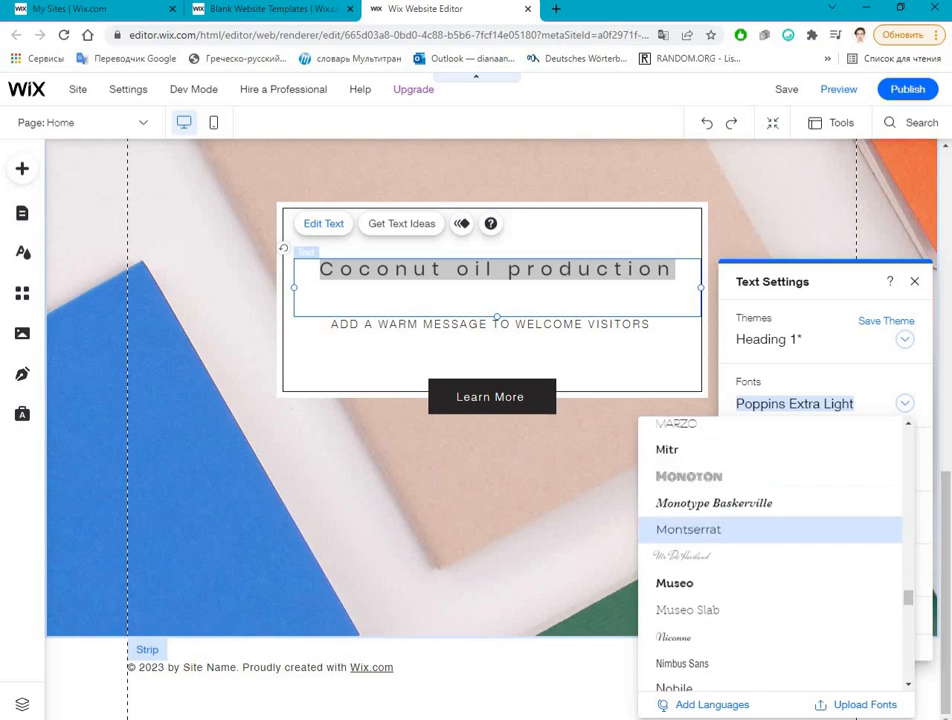
{"action": "scroll", "coordinate": [744, 574], "scroll_direction": "down", "scroll_amount": 1}
{"action": "scroll", "coordinate": [738, 560], "scroll_direction": "up", "scroll_amount": 4}
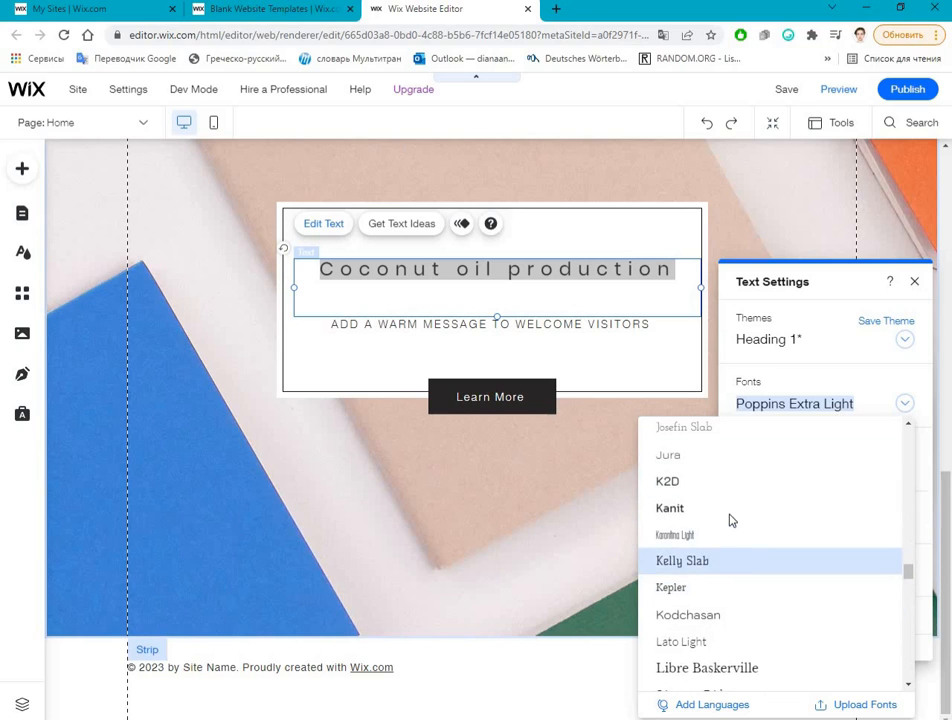
{"action": "left_click", "coordinate": [730, 508]}
Step: Try the Palatino Linotype font on the "Coconut oil production" heading
{"action": "left_click", "coordinate": [793, 407]}
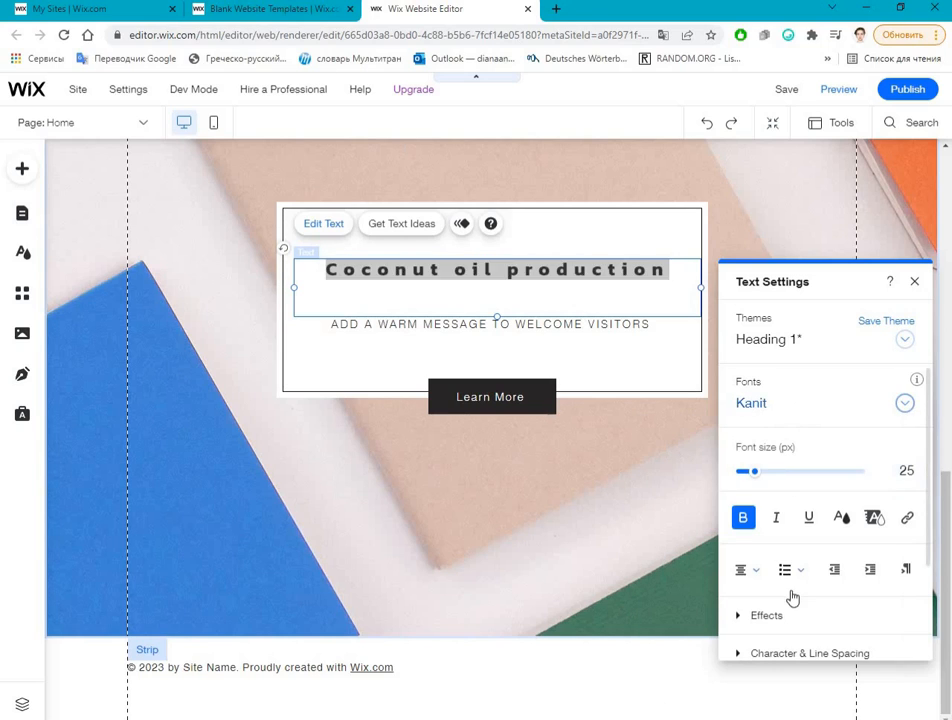
{"action": "scroll", "coordinate": [780, 600], "scroll_direction": "down", "scroll_amount": 4}
{"action": "scroll", "coordinate": [745, 595], "scroll_direction": "down", "scroll_amount": 4}
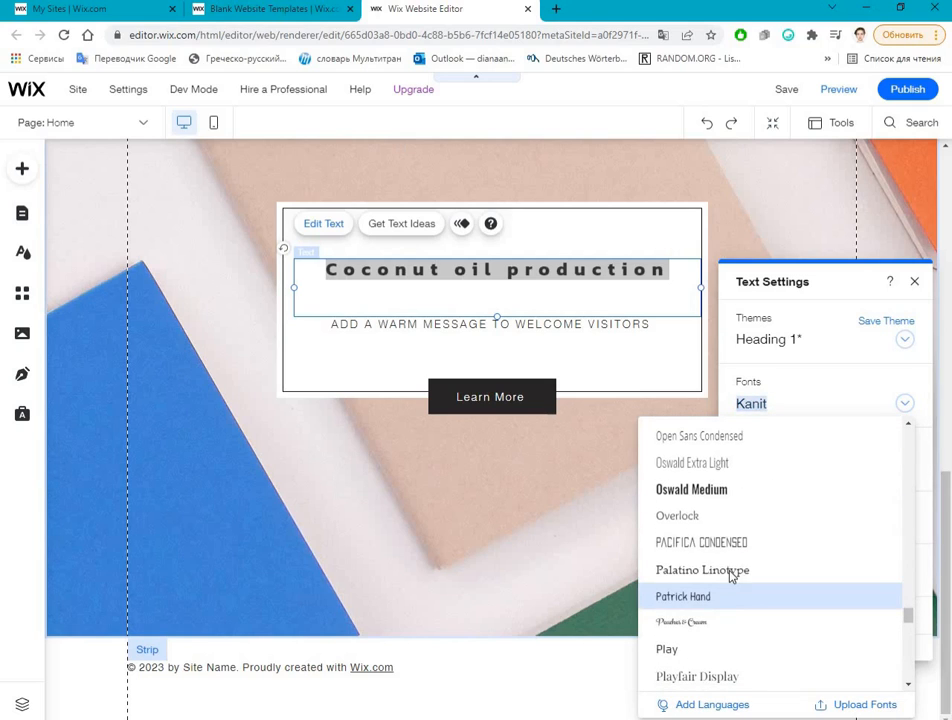
{"action": "left_click", "coordinate": [731, 572]}
Step: Set the font of the "Coconut oil production" heading to Signika and leave text editing
{"action": "left_click", "coordinate": [827, 415]}
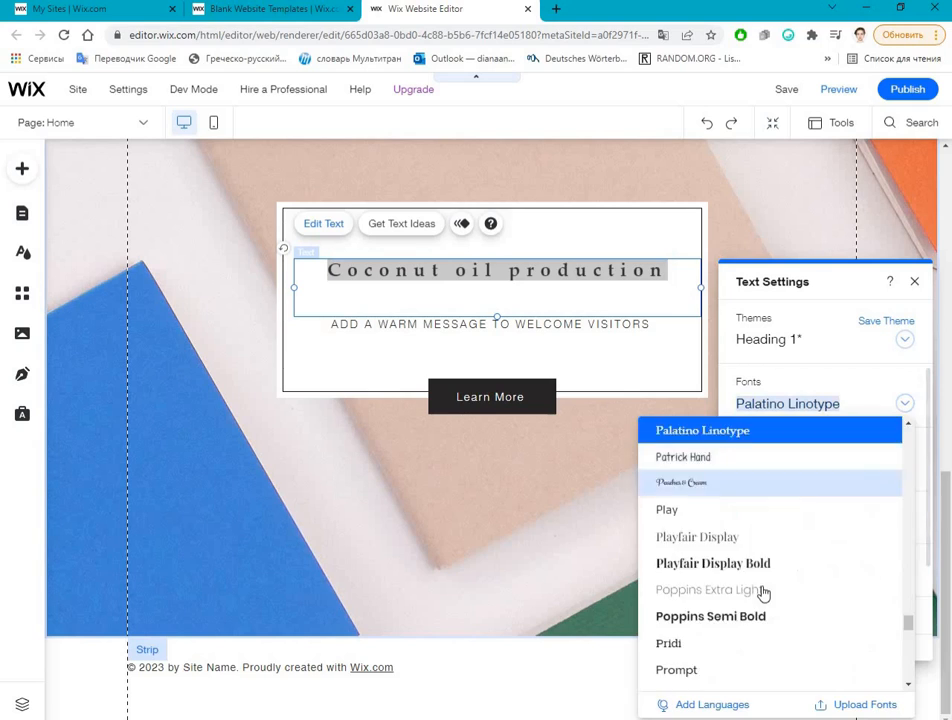
{"action": "scroll", "coordinate": [760, 592], "scroll_direction": "down", "scroll_amount": 4}
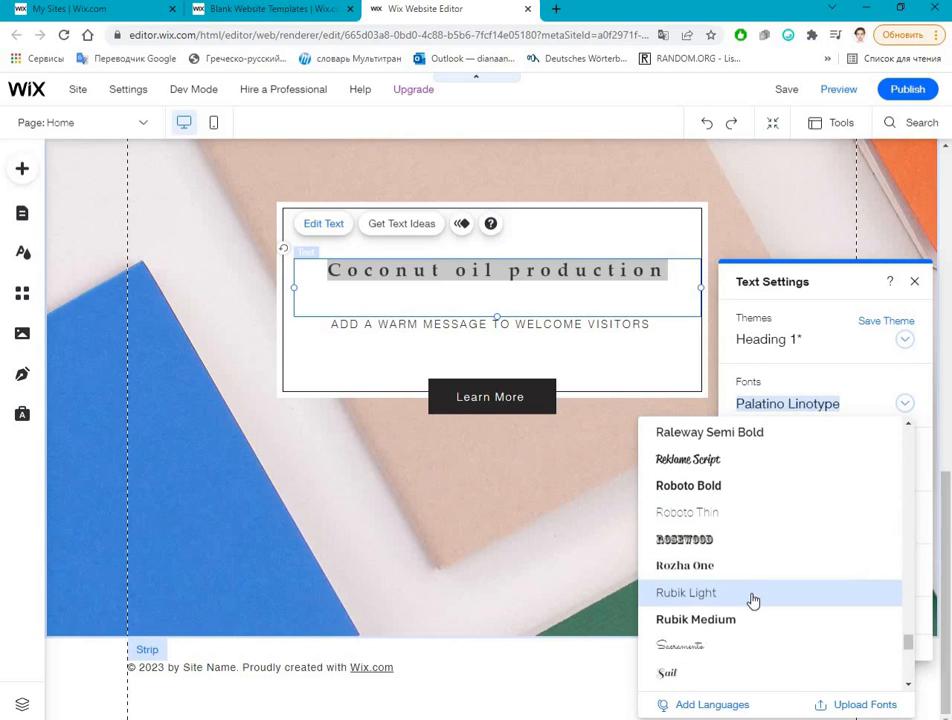
{"action": "scroll", "coordinate": [718, 595], "scroll_direction": "down", "scroll_amount": 2}
{"action": "scroll", "coordinate": [703, 516], "scroll_direction": "down", "scroll_amount": 3}
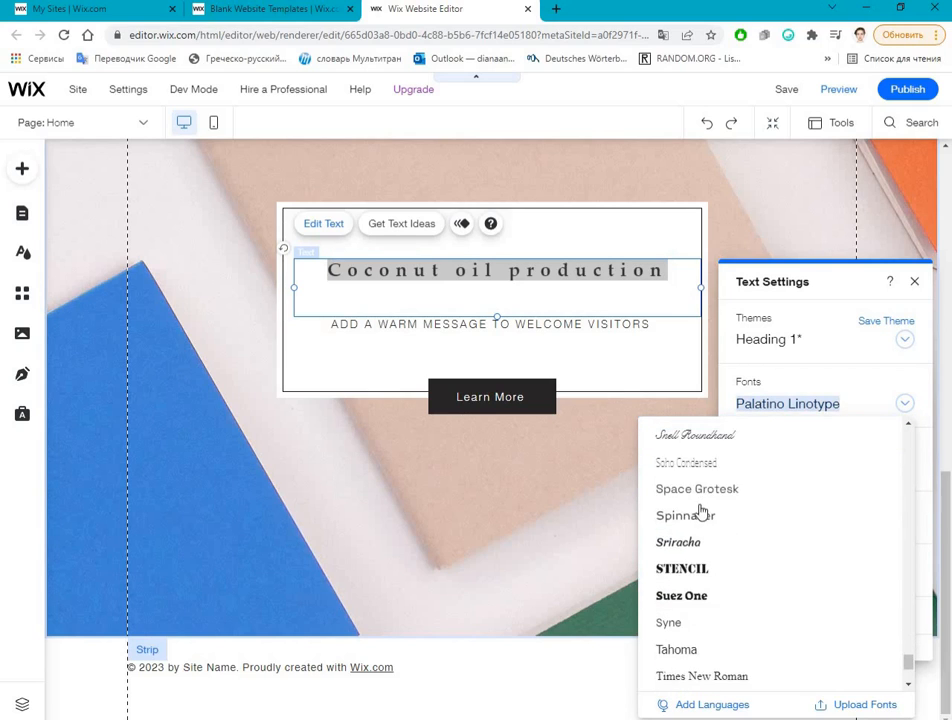
{"action": "scroll", "coordinate": [701, 487], "scroll_direction": "up", "scroll_amount": 1}
{"action": "left_click", "coordinate": [701, 482]}
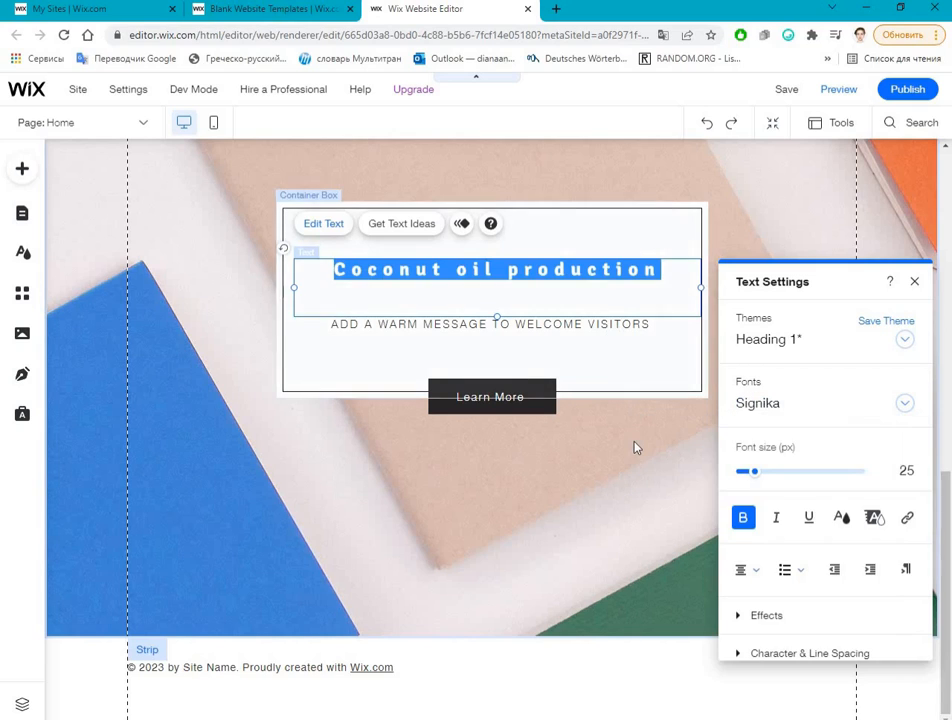
{"action": "left_click", "coordinate": [633, 447]}
Step: Enlarge the whole "Coconut oil production" heading to a font size of 30 px
{"action": "double_click", "coordinate": [547, 261]}
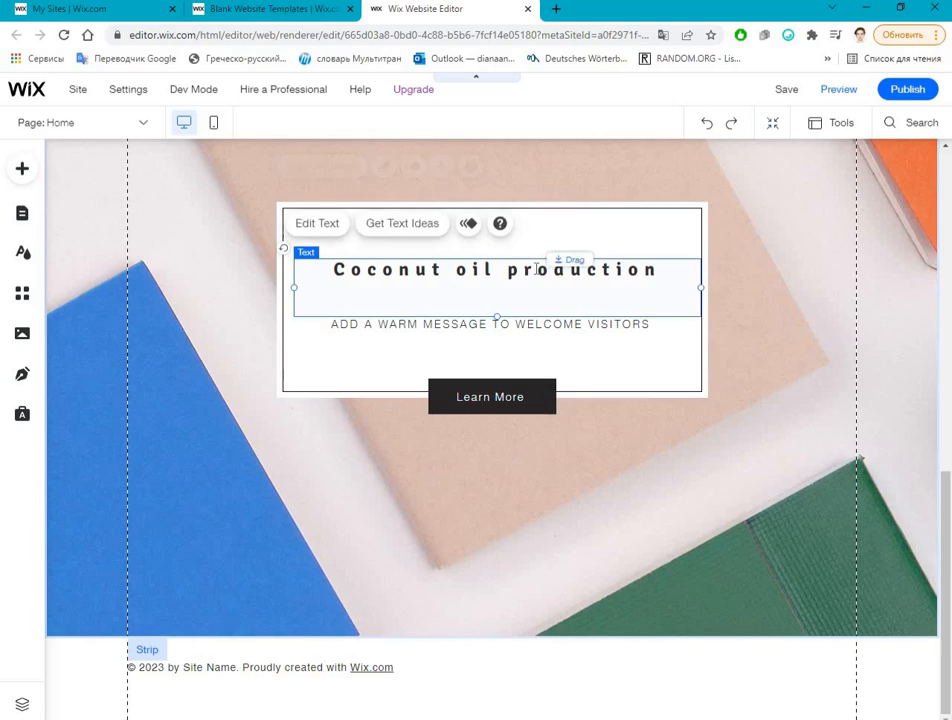
{"action": "key", "text": "ctrl+a"}
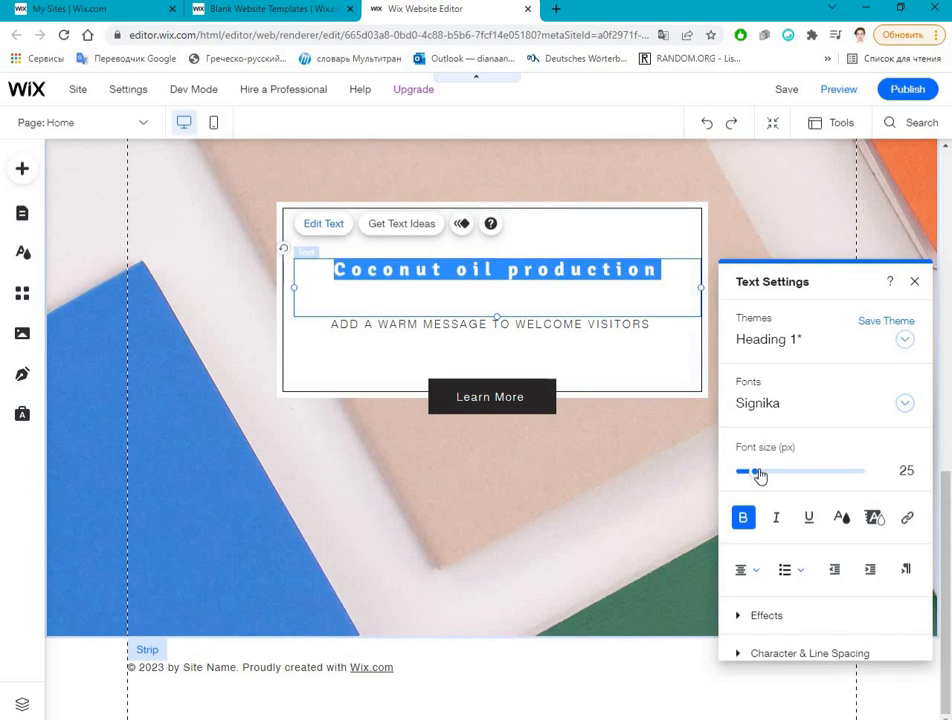
{"action": "left_click_drag", "start_coordinate": [754, 471], "coordinate": [758, 471]}
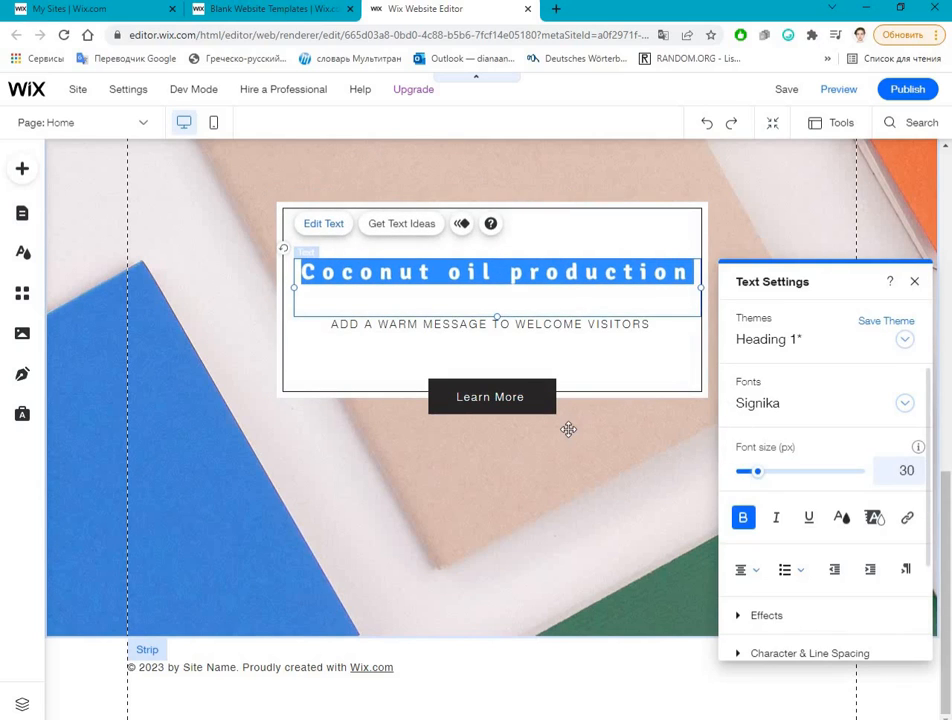
{"action": "left_click", "coordinate": [568, 429]}
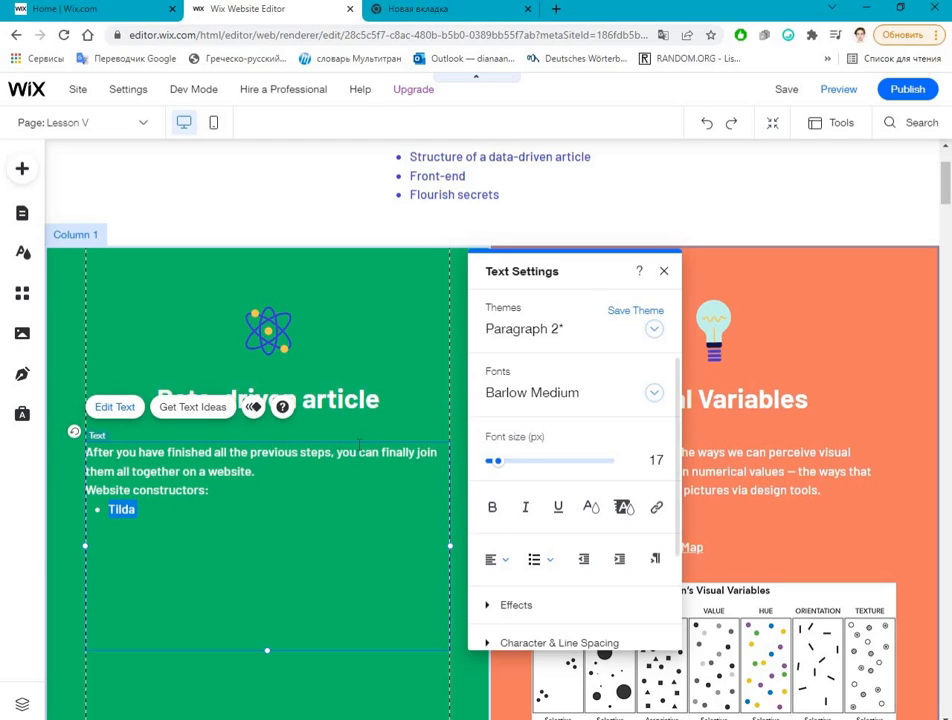
{"action": "left_click", "coordinate": [119, 509]}
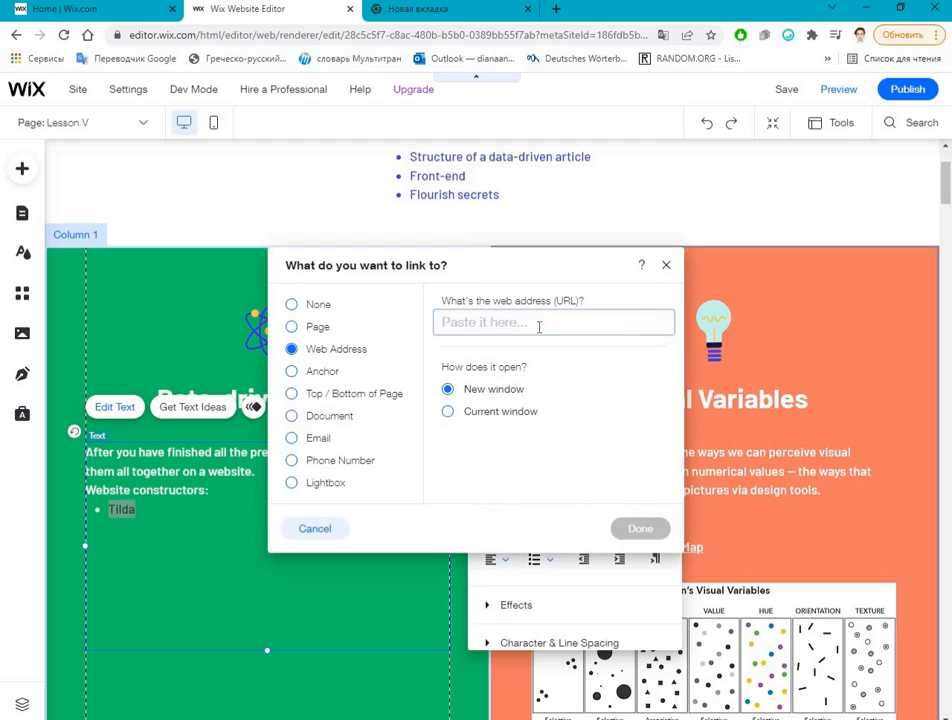
{"action": "type", "text": "https://tilda.cc/"}
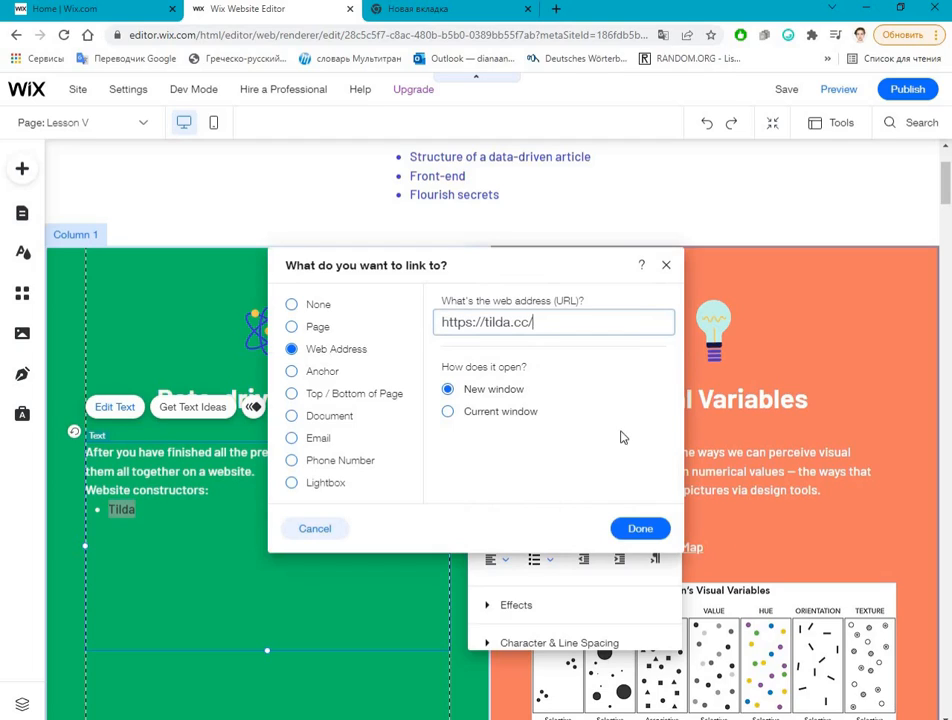
{"action": "left_click", "coordinate": [634, 528]}
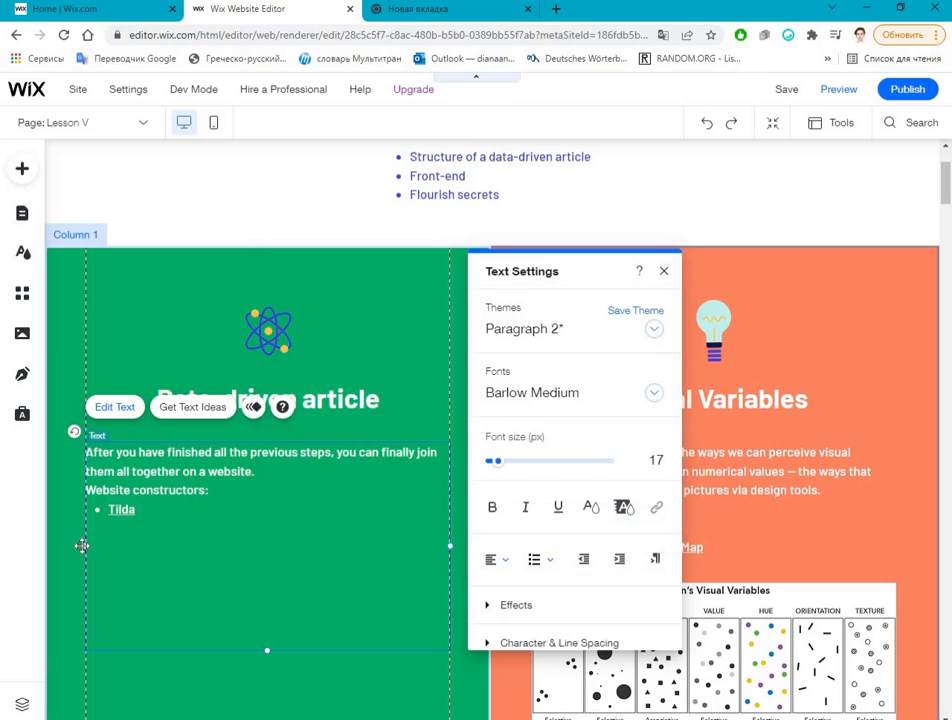
{"action": "left_click", "coordinate": [82, 545]}
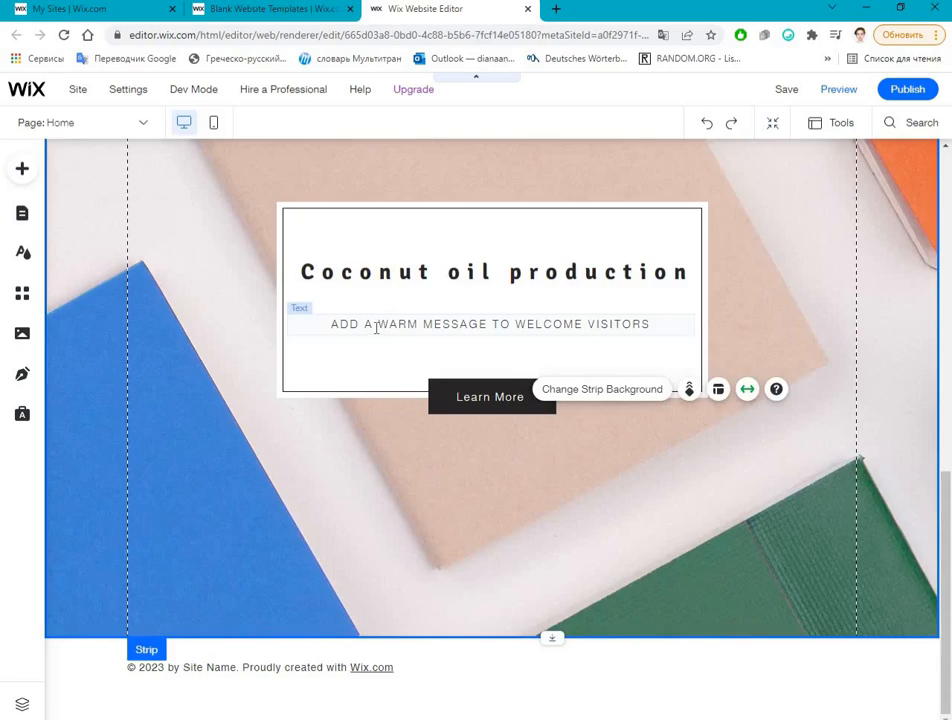
Step: Delete the "Learn More" button beneath the "Coconut oil production" heading on the blank-template site
{"action": "double_click", "coordinate": [378, 329]}
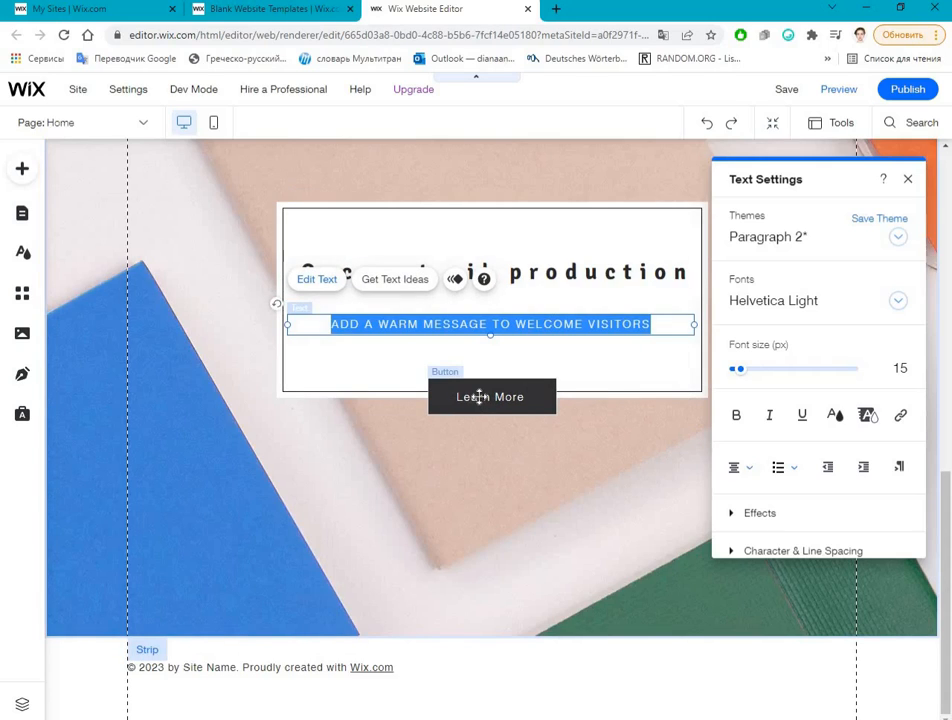
{"action": "double_click", "coordinate": [479, 397]}
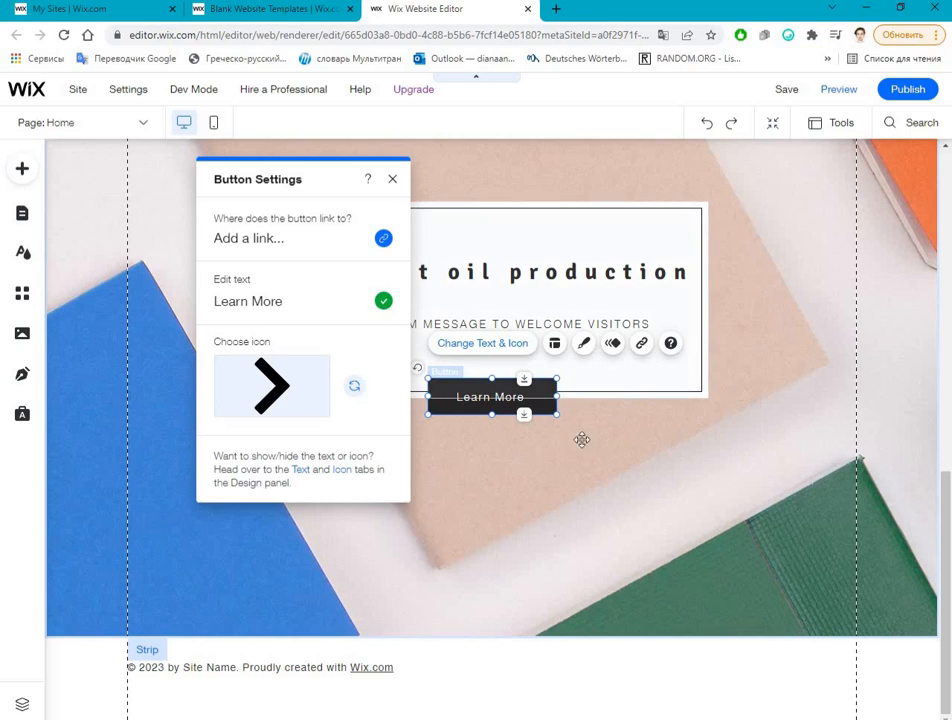
{"action": "left_click", "coordinate": [582, 440]}
{"action": "left_click", "coordinate": [521, 400]}
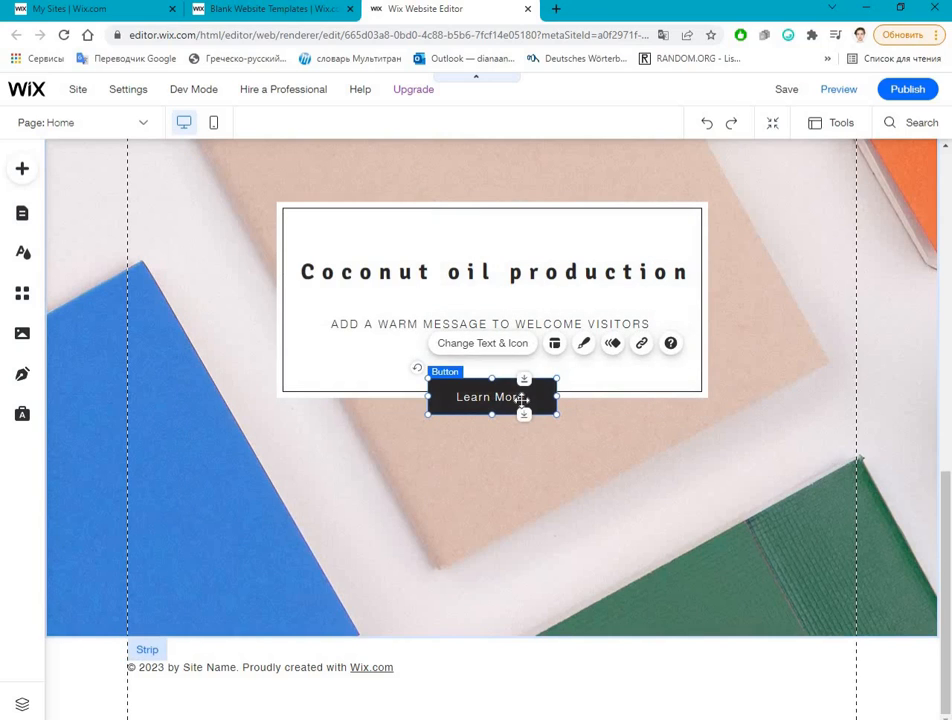
{"action": "key", "text": "Delete"}
Step: Replace the welcome message under the heading with "Exploring coconut oil production in the world"
{"action": "left_click", "coordinate": [386, 323]}
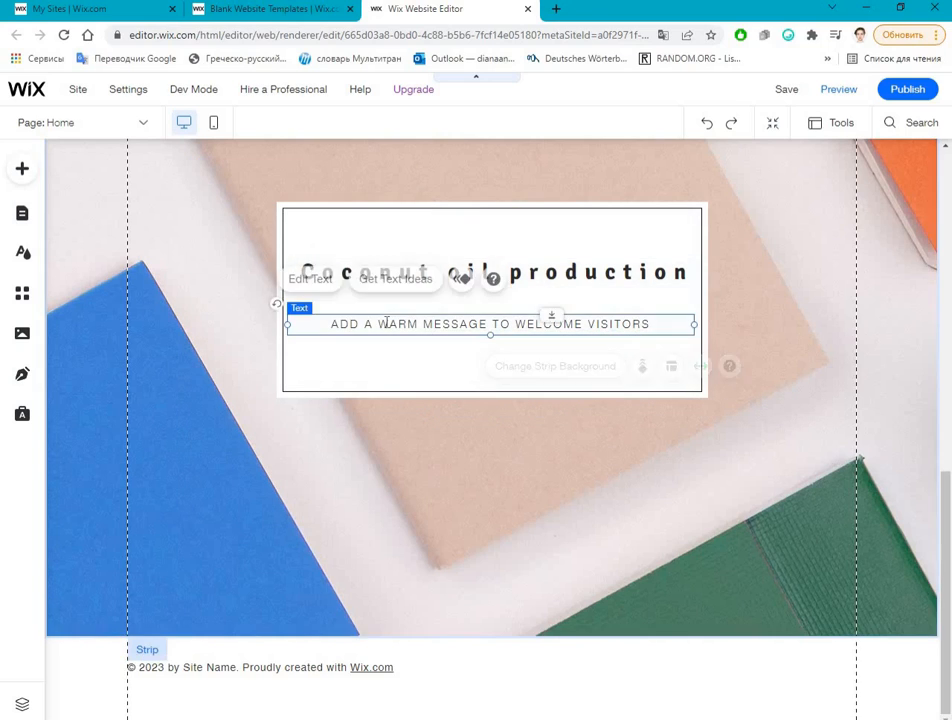
{"action": "double_click", "coordinate": [386, 323]}
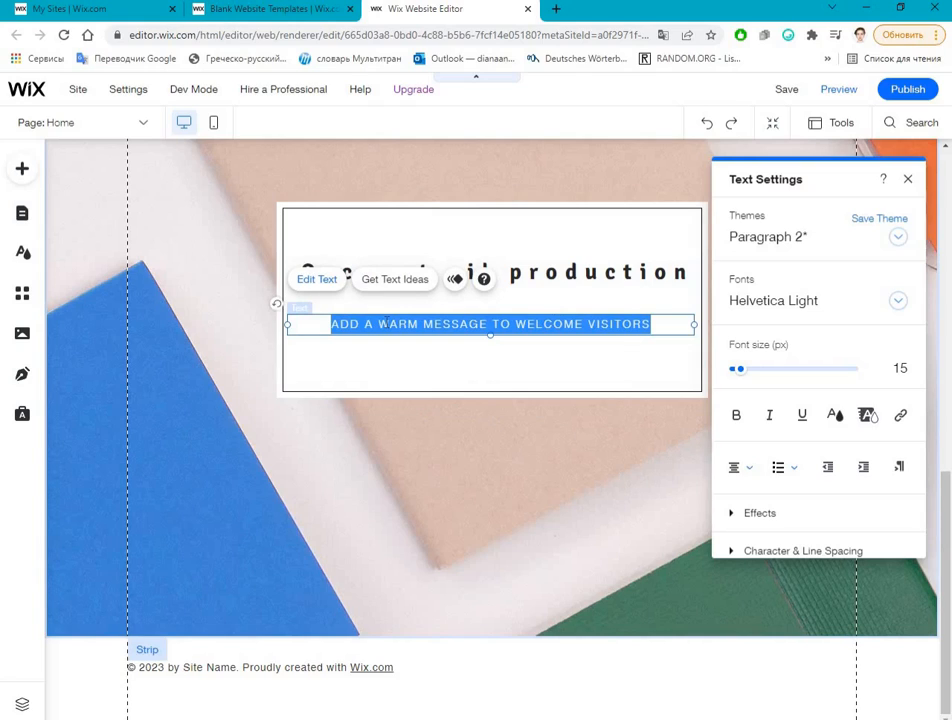
{"action": "type", "text": "H"}
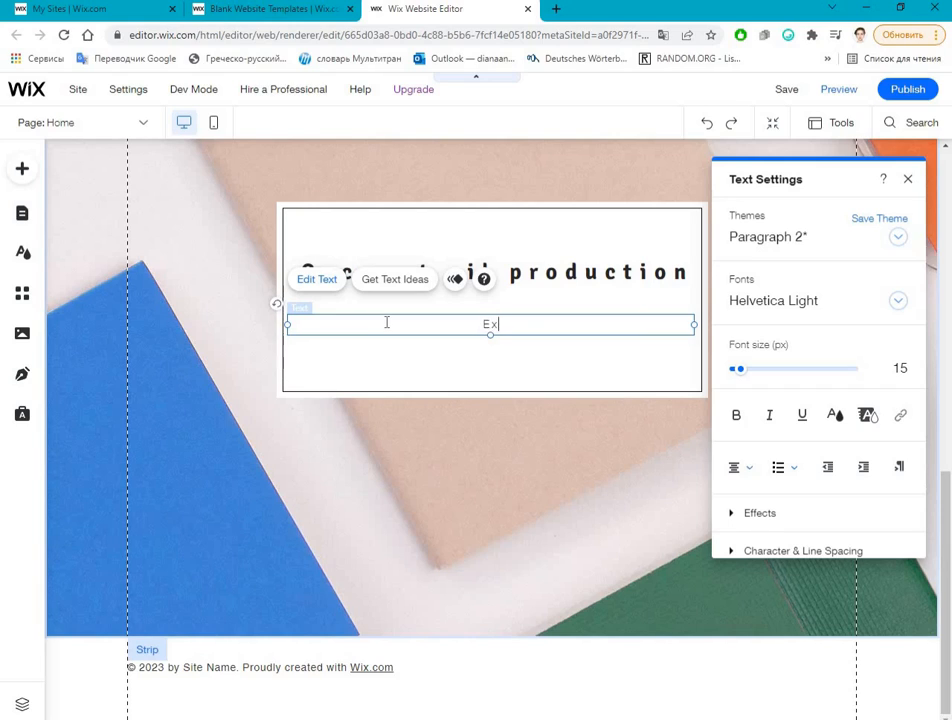
{"action": "type", "text": "xploring cu"}
{"action": "key", "text": "BackSpace"}
{"action": "type", "text": "oil pro"}
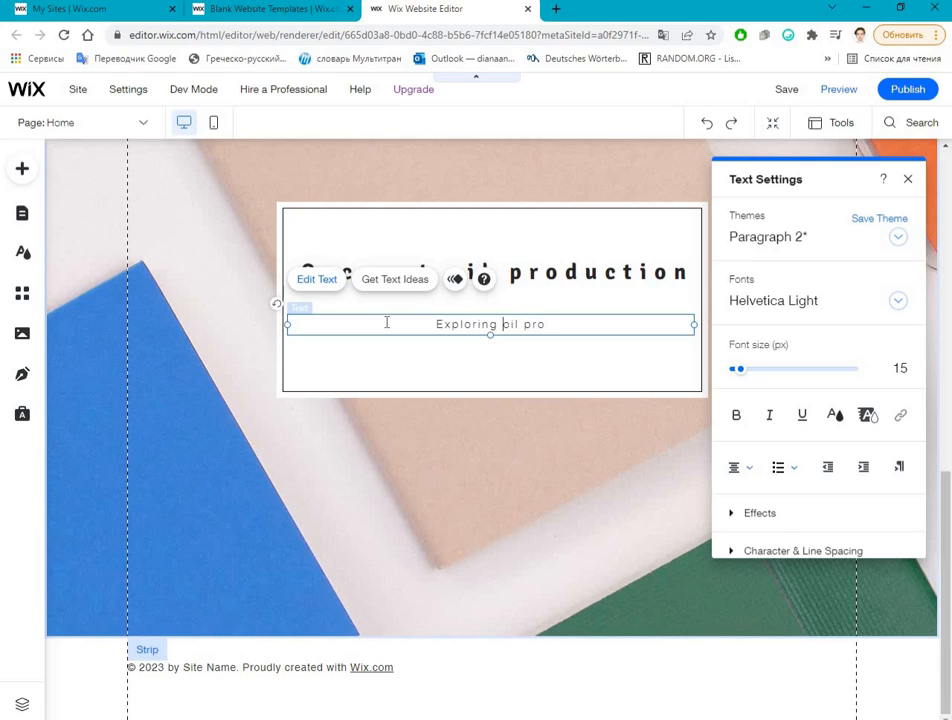
{"action": "type", "text": "coconu"}
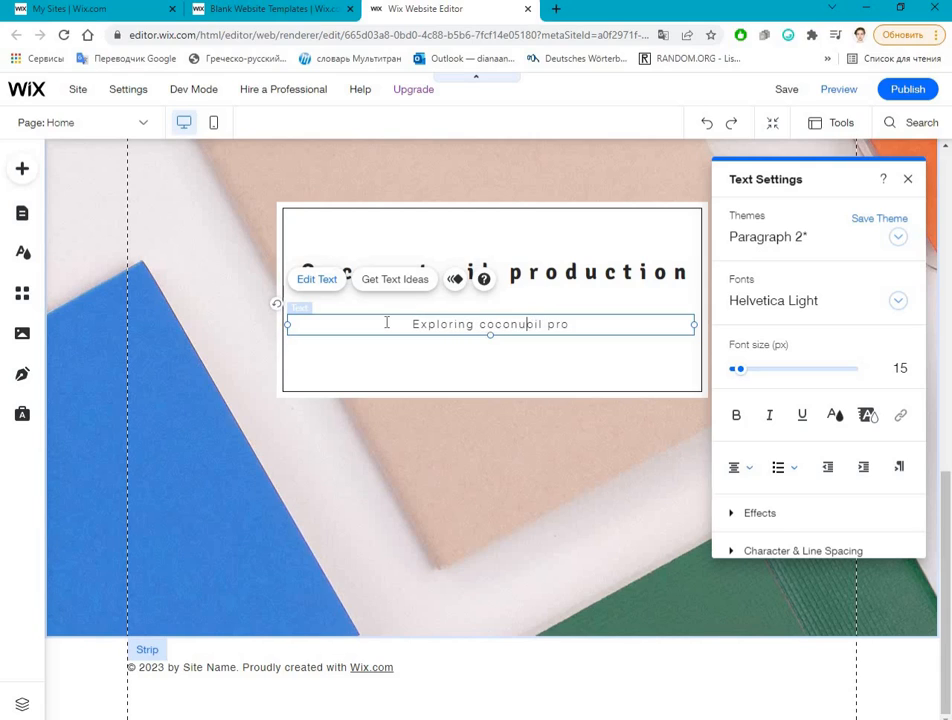
{"action": "type", "text": "t "}
{"action": "type", "text": "du"}
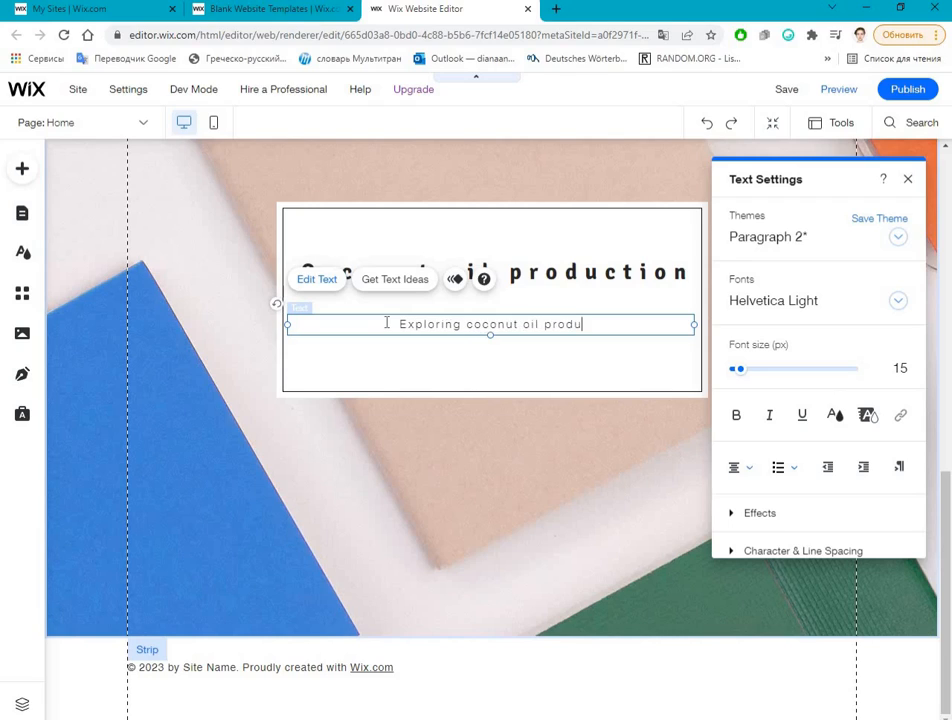
{"action": "type", "text": "ction in tge"}
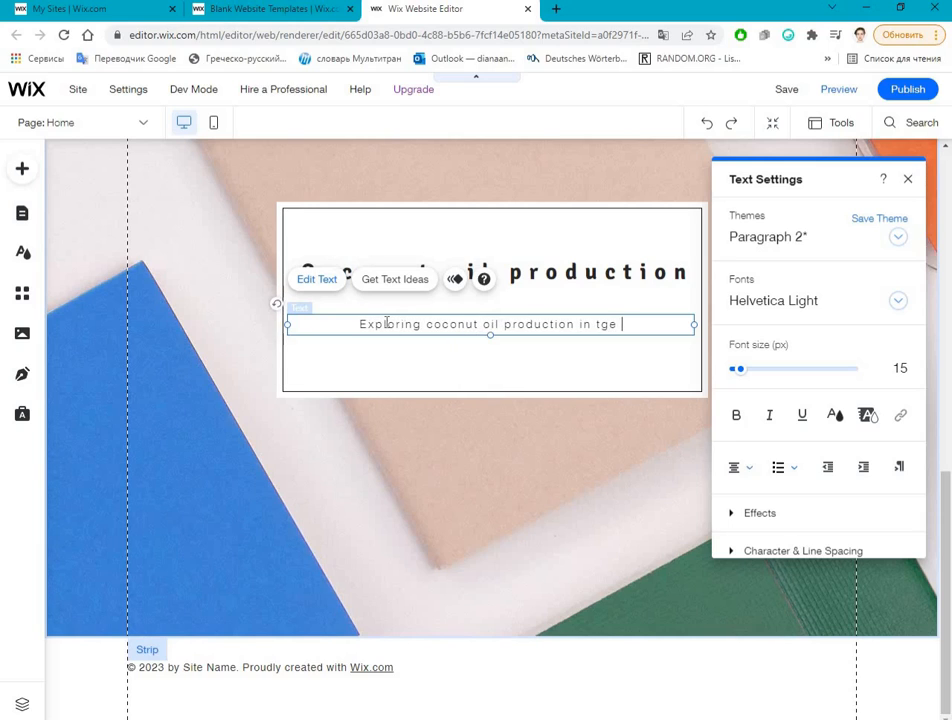
{"action": "key", "text": "BackSpace"}
{"action": "key", "text": "BackSpace"}
{"action": "type", "text": "he world"}
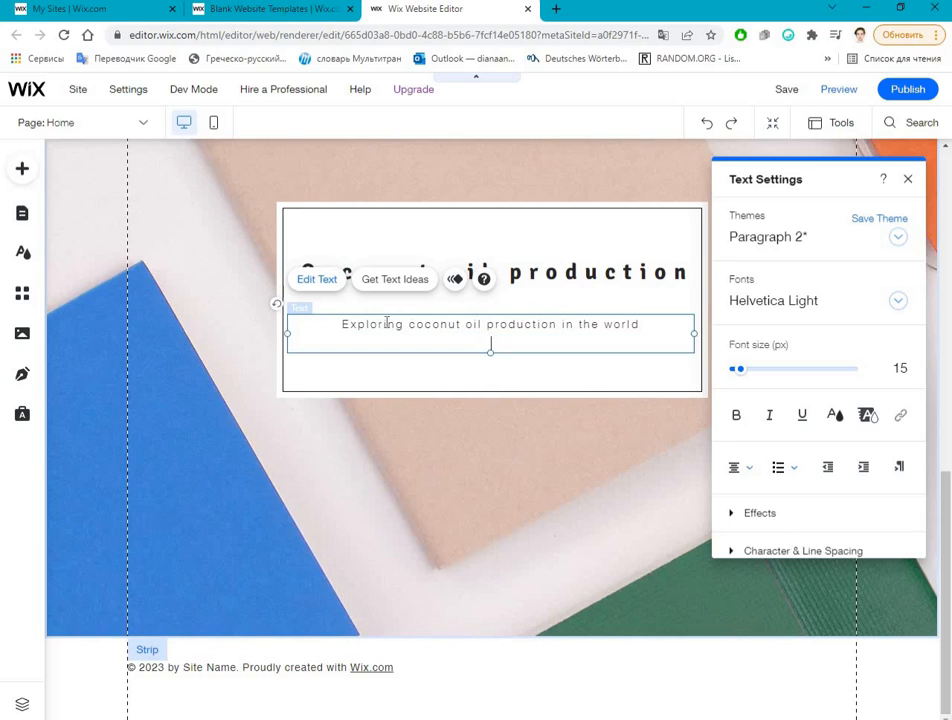
Step: Below the subtitle, after a blank line, add "by HSE University, Russia, 24.03.2022" and leave text editing
{"action": "key", "text": "Return"}
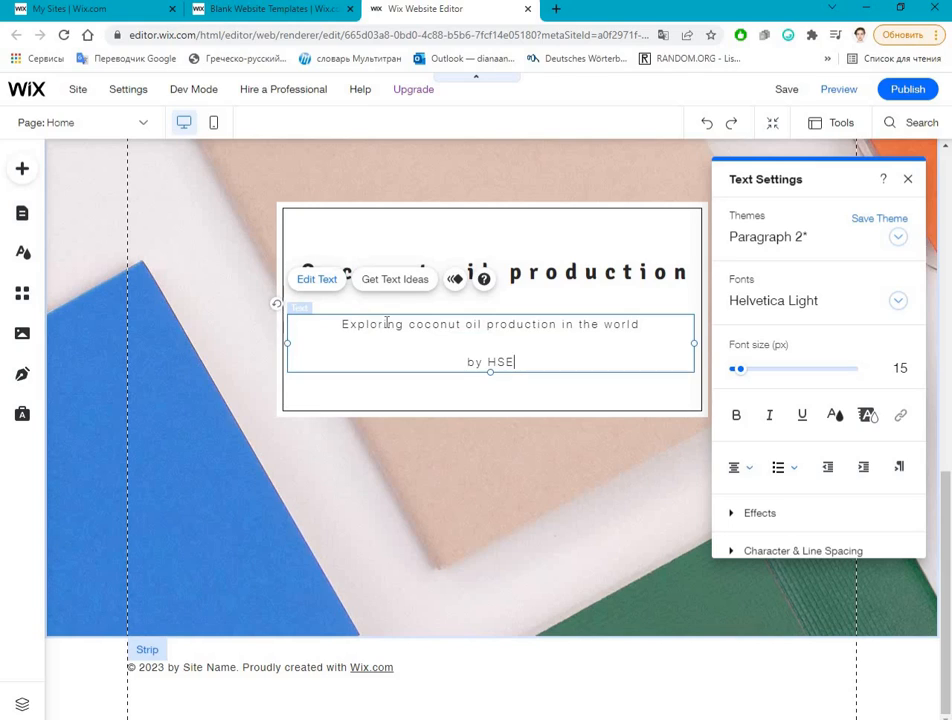
{"action": "type", "text": "niversitz."}
{"action": "key", "text": "BackSpace"}
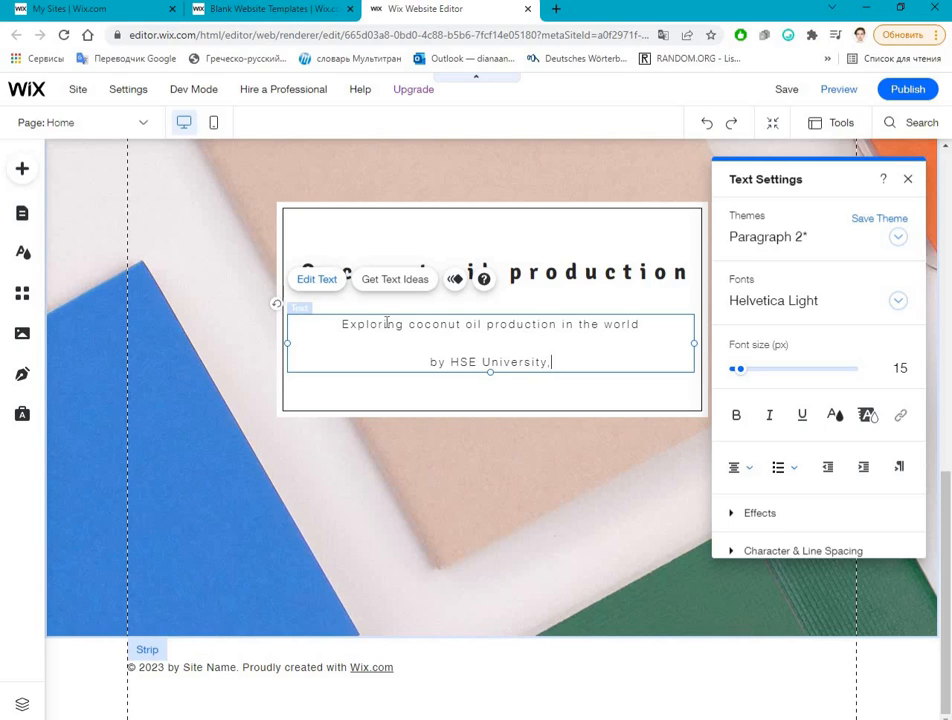
{"action": "type", "text": ", Ru"}
{"action": "key", "text": "BackSpace"}
{"action": "type", "text": "ussia, 2"}
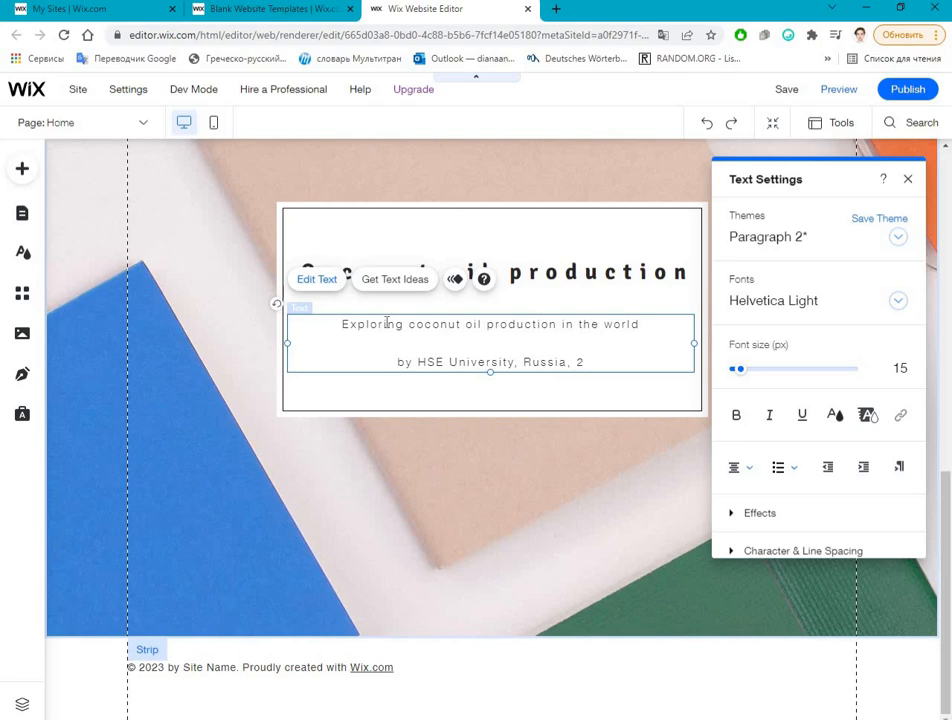
{"action": "type", "text": "4/"}
{"action": "key", "text": "BackSpace"}
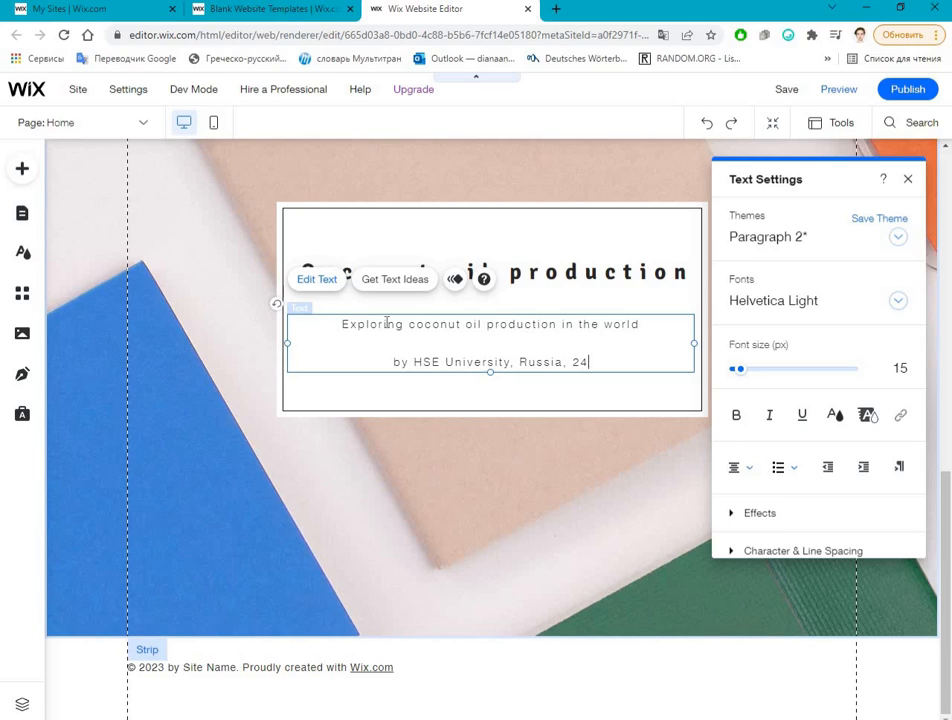
{"action": "type", "text": ".04."}
{"action": "key", "text": "BackSpace"}
{"action": "key", "text": "BackSpace"}
{"action": "type", "text": "3."}
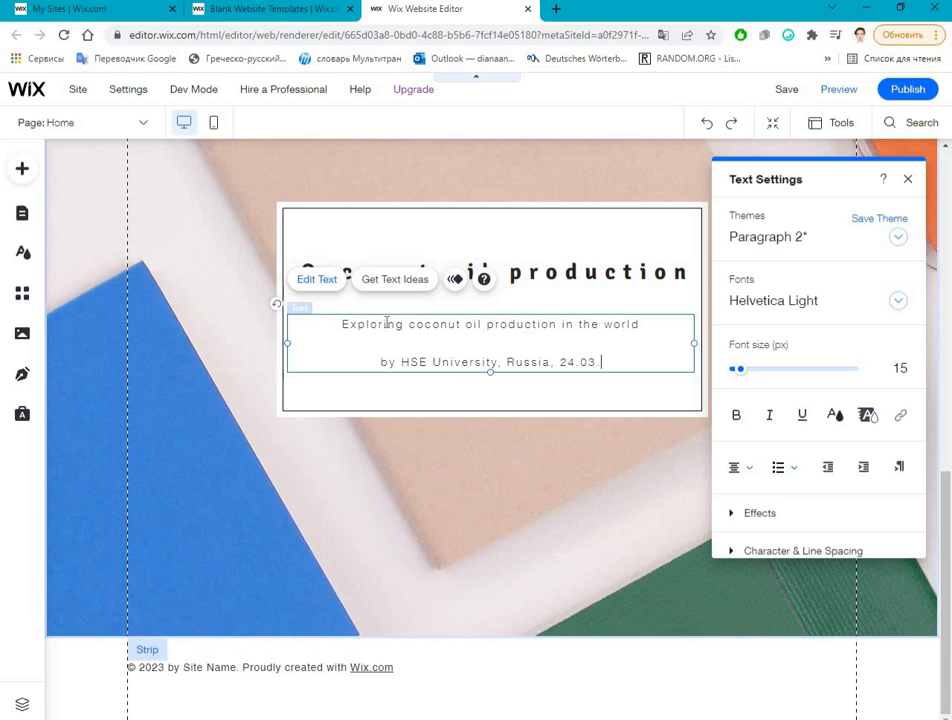
{"action": "type", "text": "2022"}
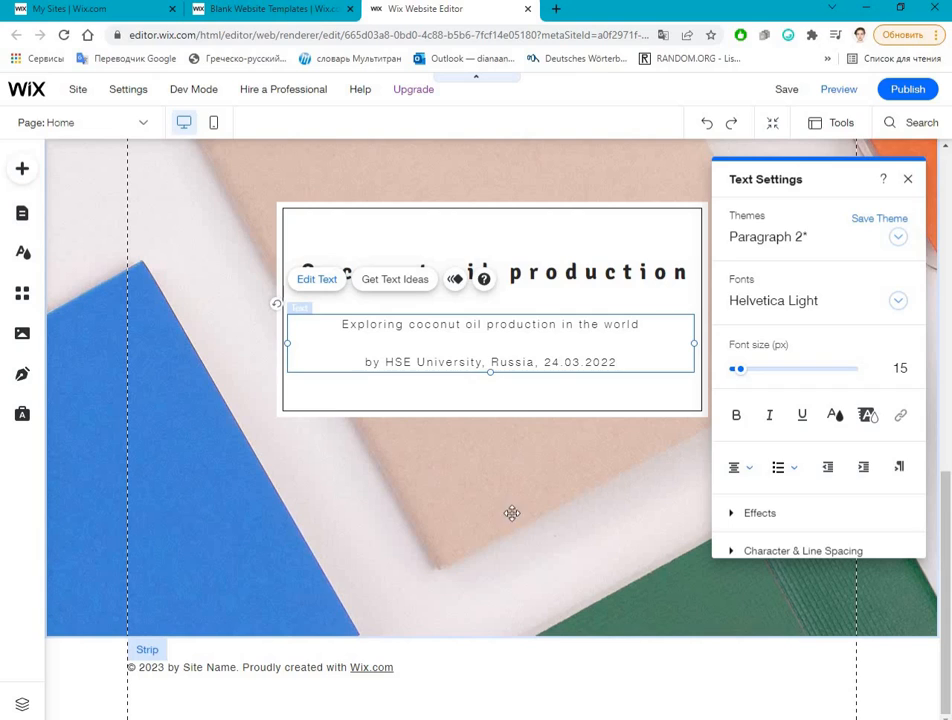
{"action": "left_click", "coordinate": [786, 313]}
Step: Try enlarging the white container box around the heading from its upper-left corner, and undo the resize
{"action": "scroll", "coordinate": [786, 314], "scroll_direction": "up", "scroll_amount": 3}
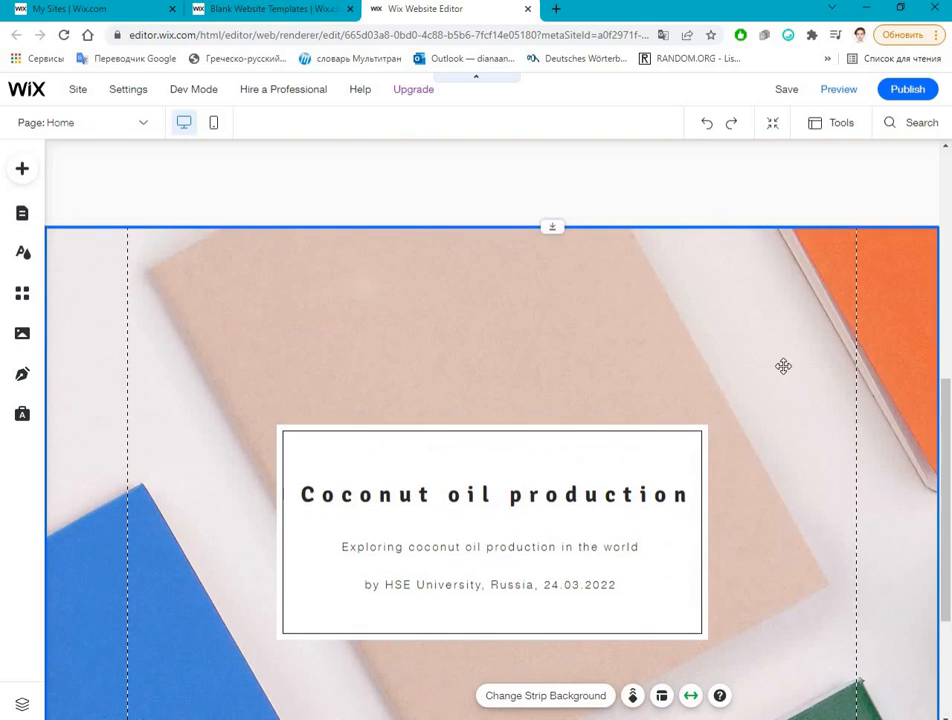
{"action": "scroll", "coordinate": [570, 337], "scroll_direction": "down", "scroll_amount": 3}
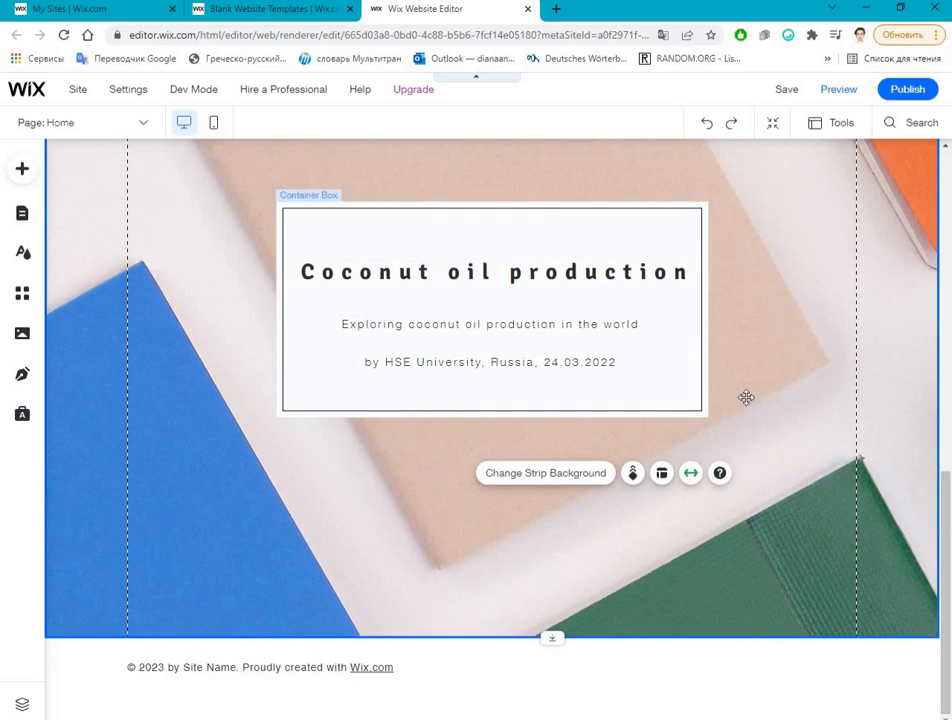
{"action": "scroll", "coordinate": [305, 300], "scroll_direction": "up", "scroll_amount": 4}
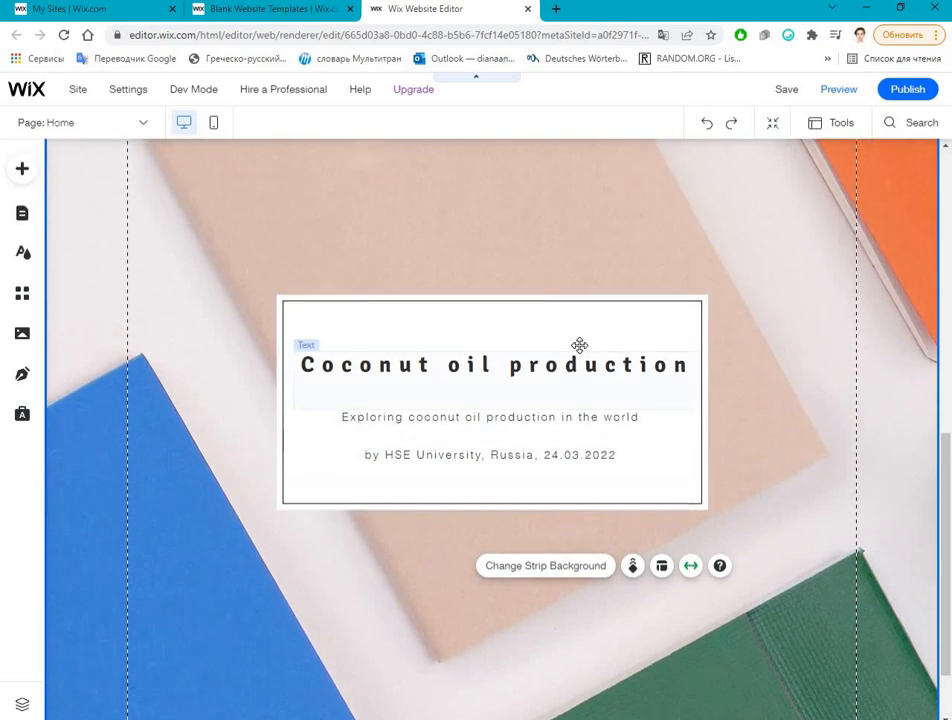
{"action": "scroll", "coordinate": [332, 381], "scroll_direction": "down", "scroll_amount": 3}
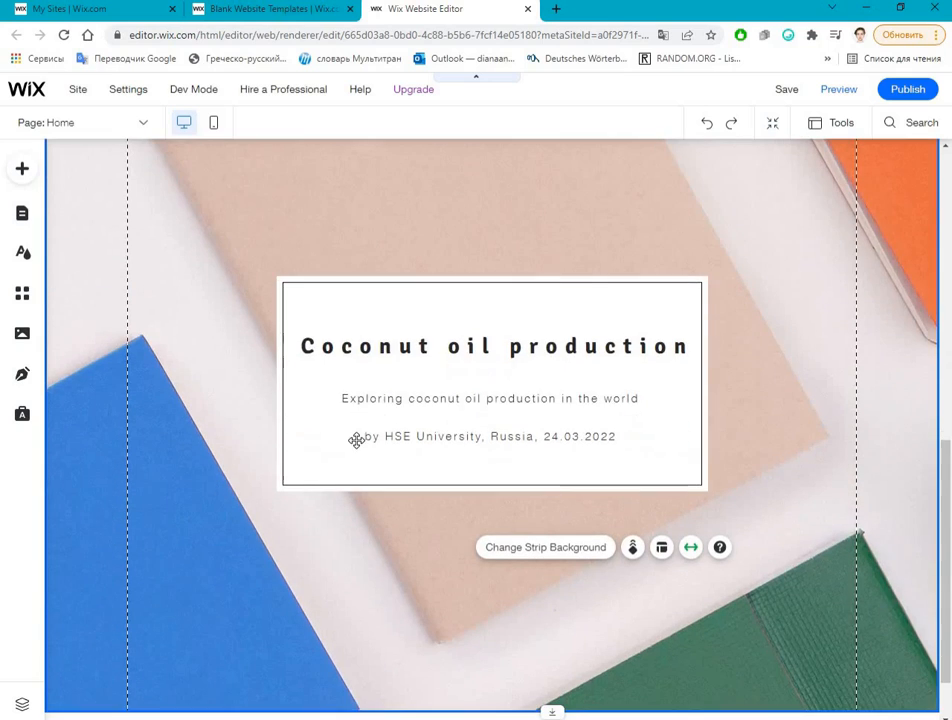
{"action": "left_click", "coordinate": [319, 323]}
{"action": "left_click_drag", "start_coordinate": [276, 276], "coordinate": [196, 208]}
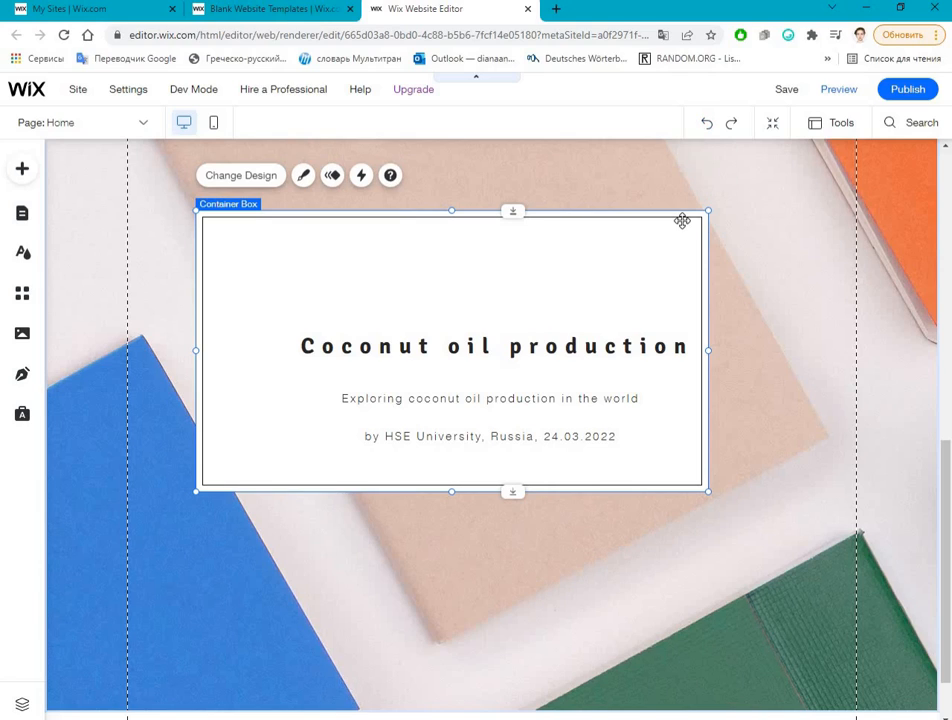
{"action": "key", "text": "ctrl+z"}
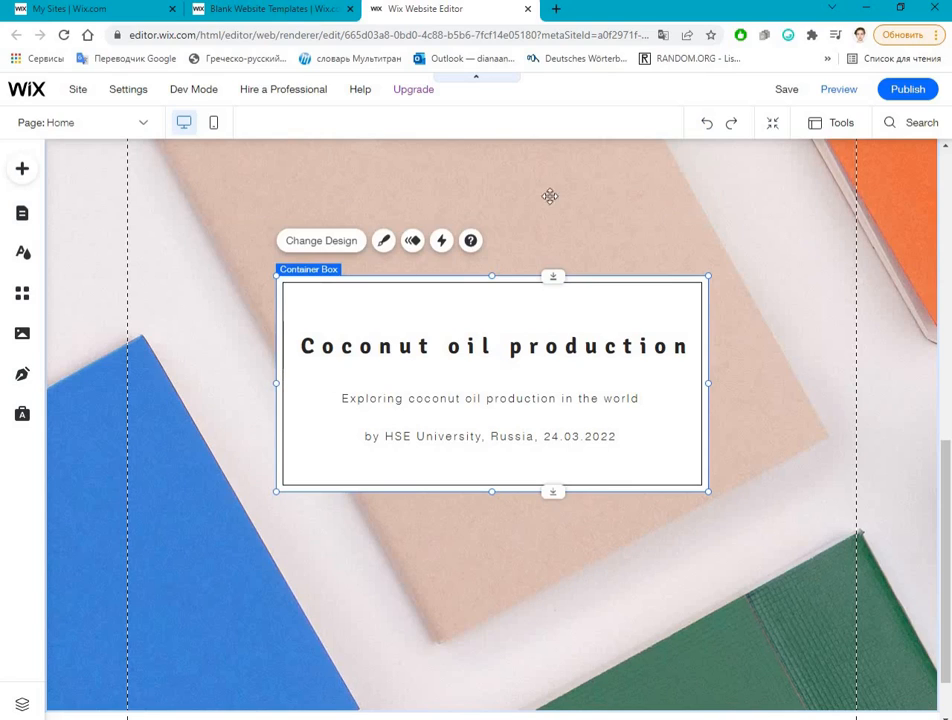
Step: Upload the Pexels photo of a coconut on palm leaves from the computer's Course folder as an image for the strip background
{"action": "left_click", "coordinate": [470, 195]}
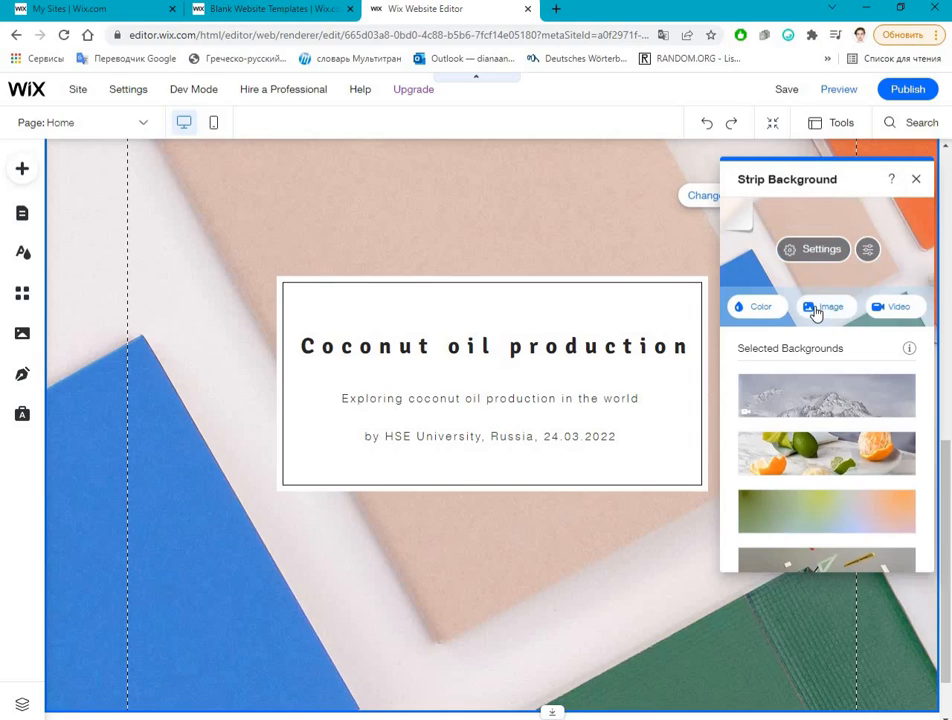
{"action": "left_click", "coordinate": [836, 246]}
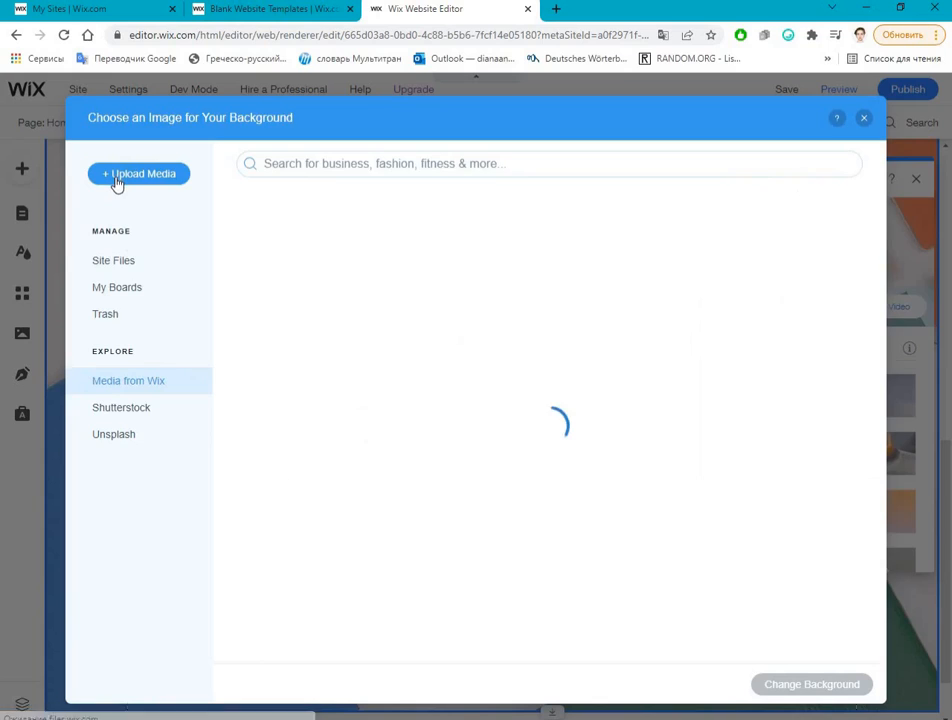
{"action": "left_click", "coordinate": [134, 173]}
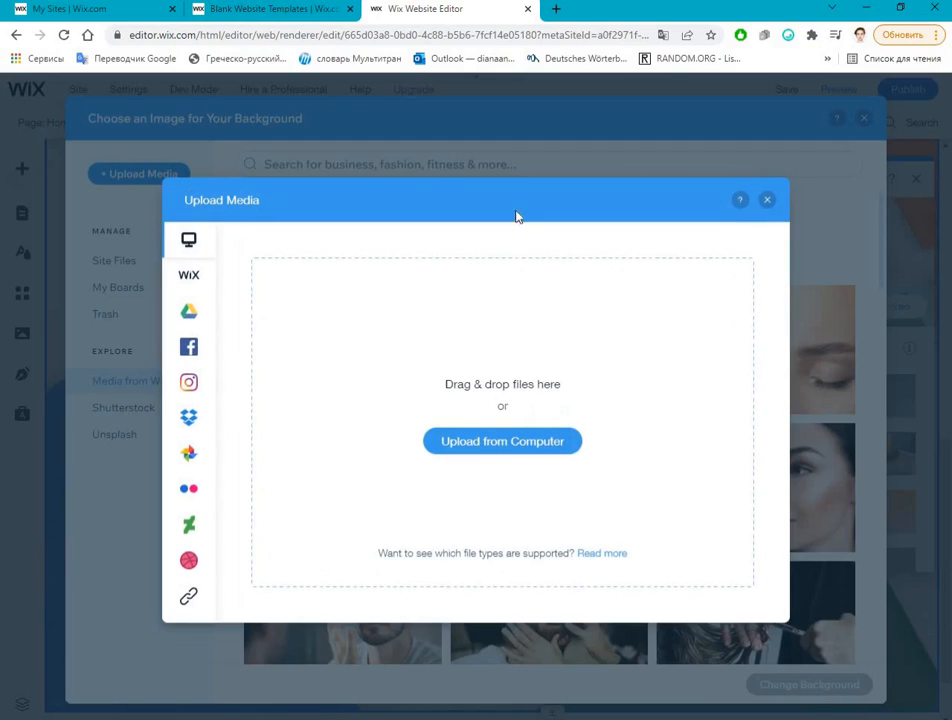
{"action": "left_click", "coordinate": [150, 182]}
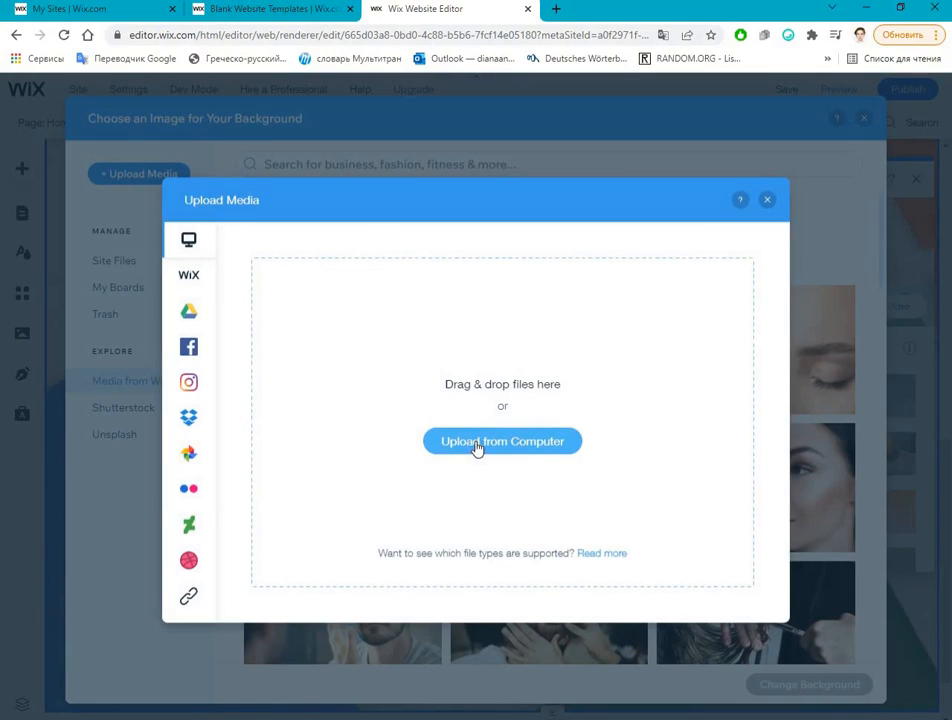
{"action": "left_click", "coordinate": [502, 441]}
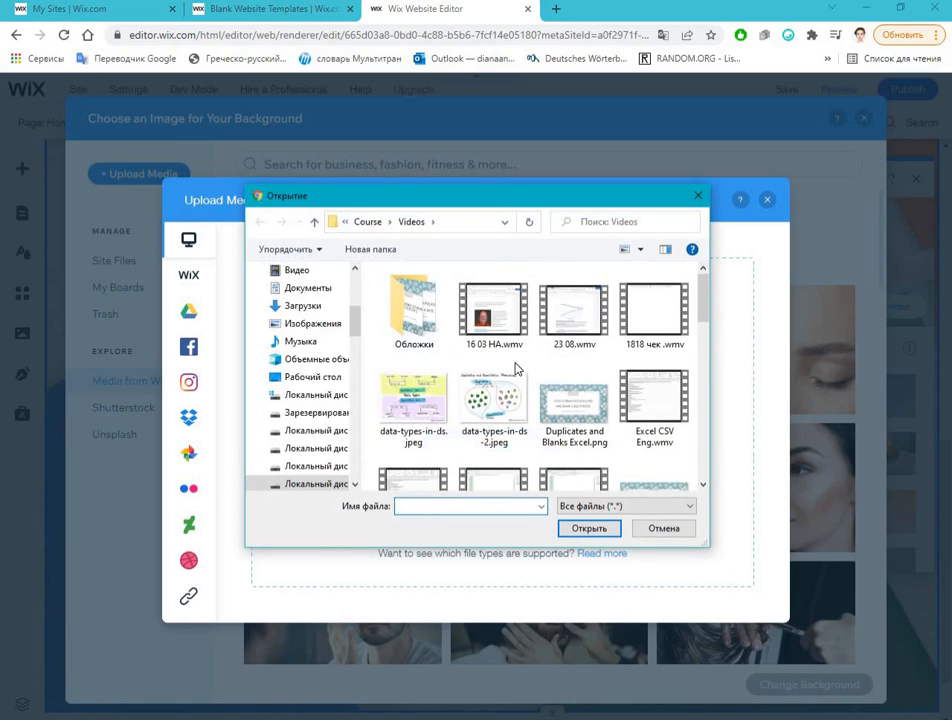
{"action": "scroll", "coordinate": [527, 383], "scroll_direction": "down", "scroll_amount": 10}
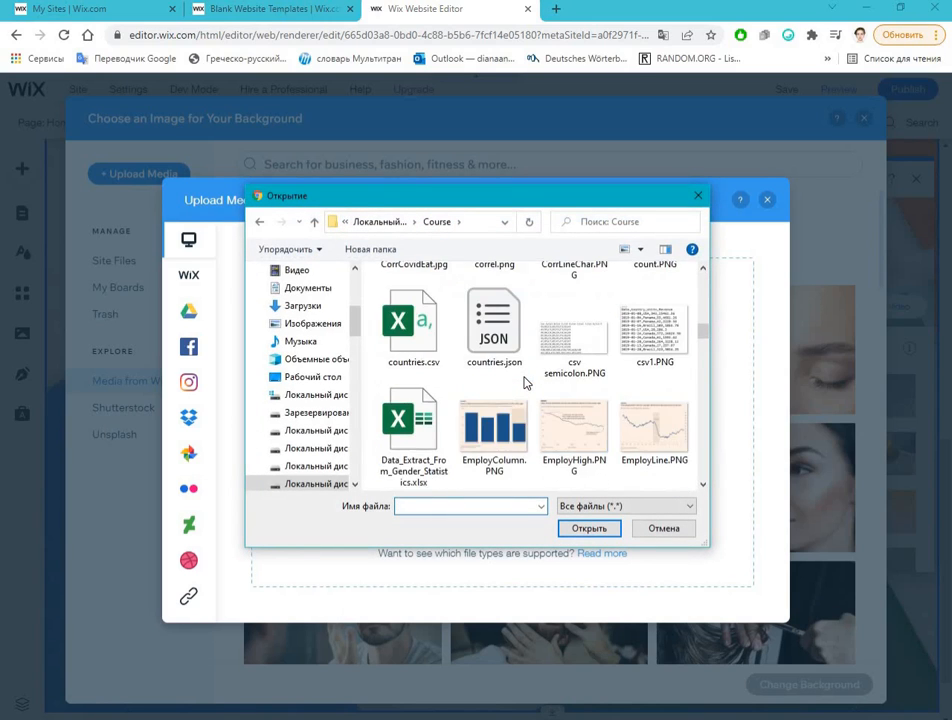
{"action": "scroll", "coordinate": [527, 400], "scroll_direction": "down", "scroll_amount": 15}
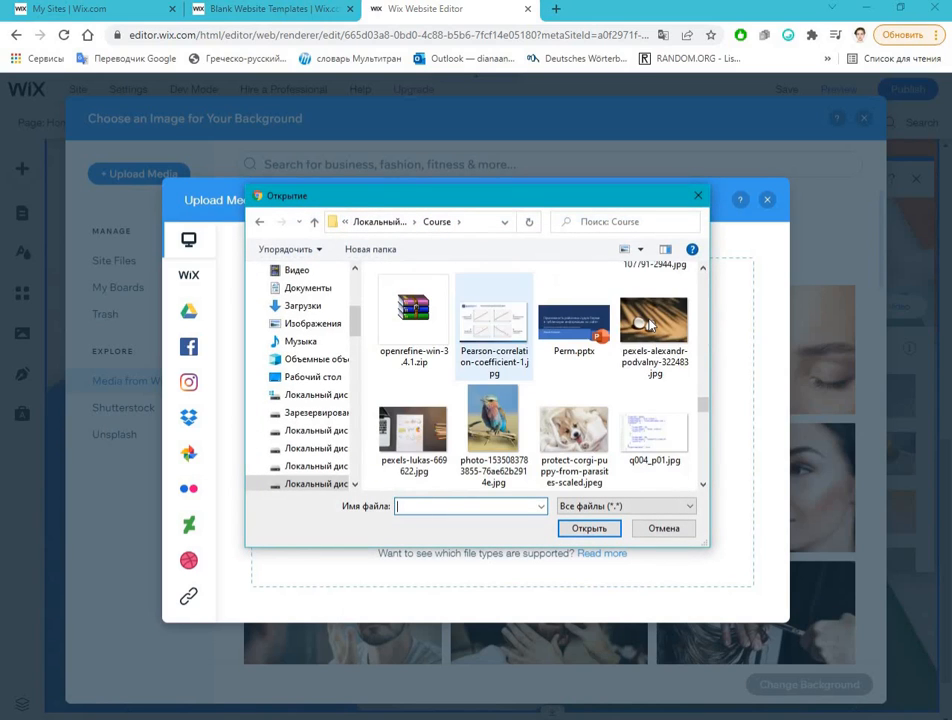
{"action": "double_click", "coordinate": [654, 325]}
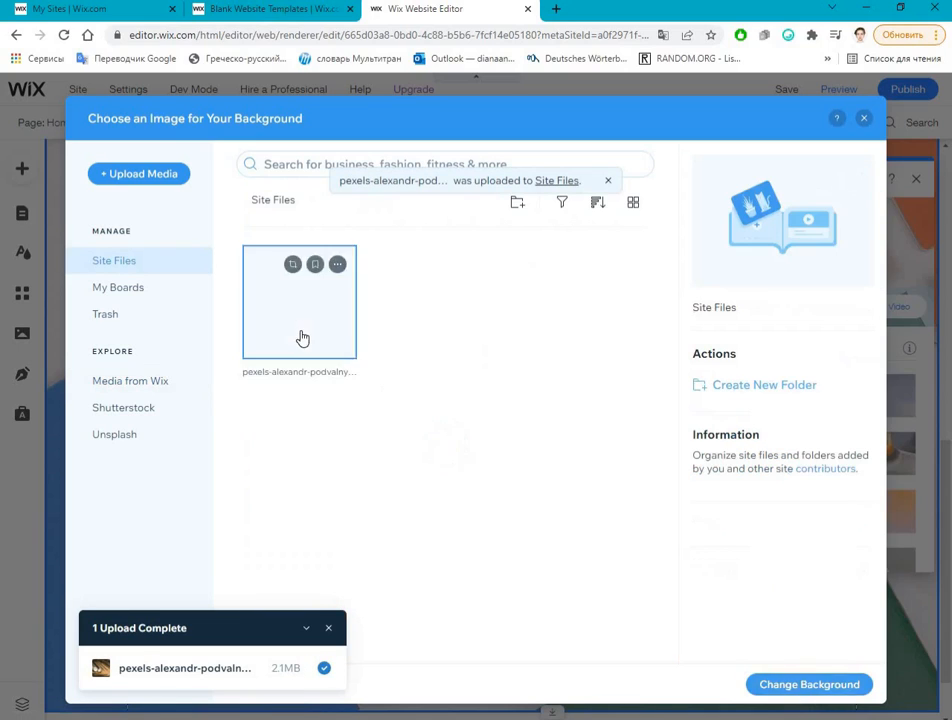
Step: Apply the uploaded Pexels coconut photo from Site Files as the strip's background
{"action": "left_click", "coordinate": [302, 313]}
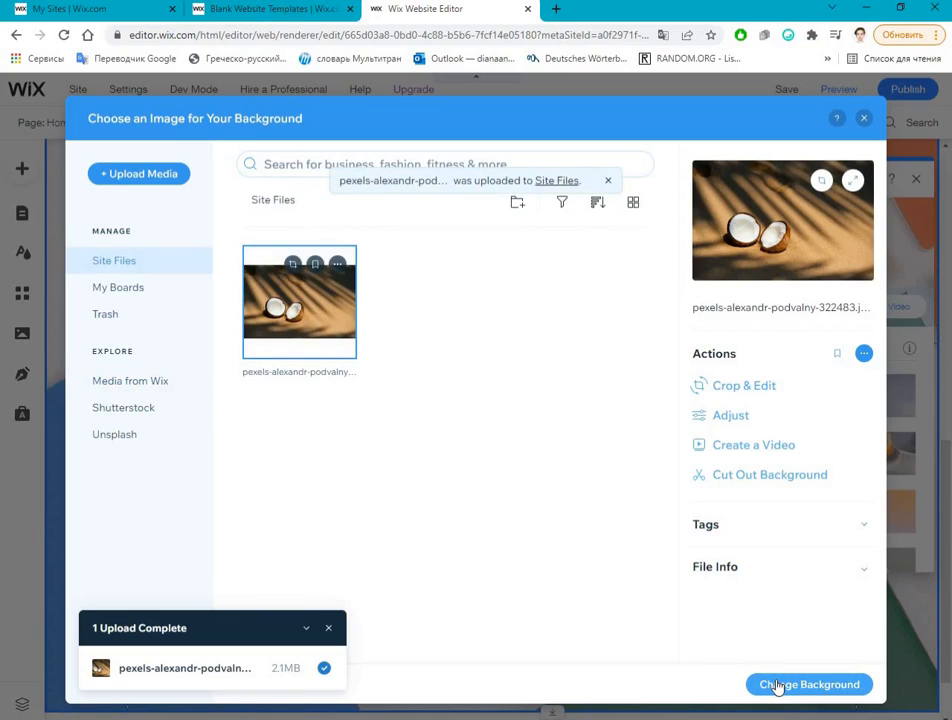
{"action": "left_click", "coordinate": [776, 680]}
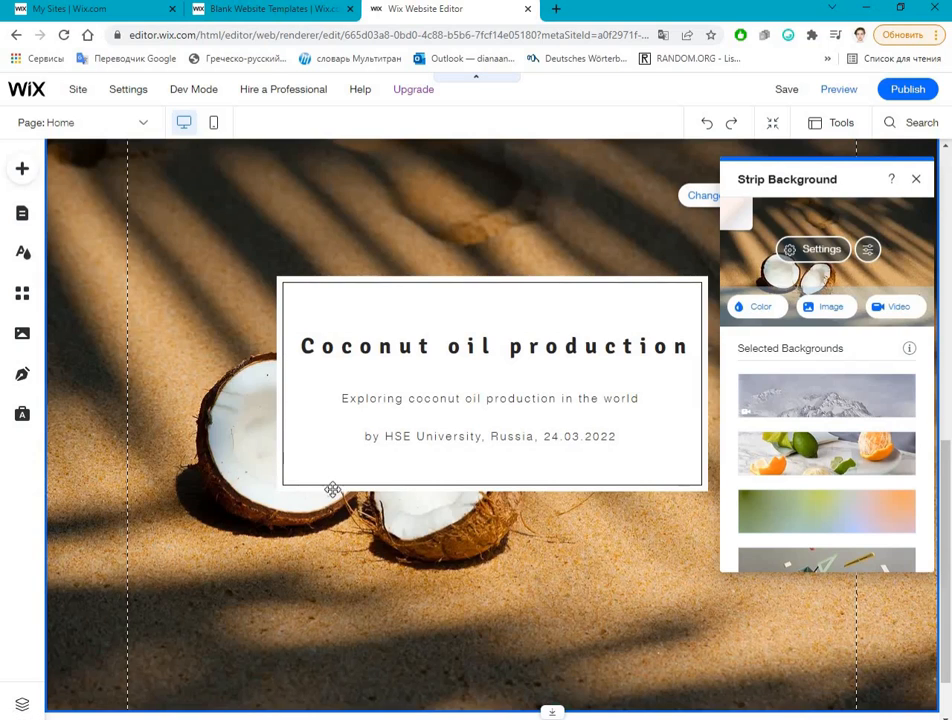
{"action": "scroll", "coordinate": [338, 320], "scroll_direction": "up", "scroll_amount": 4}
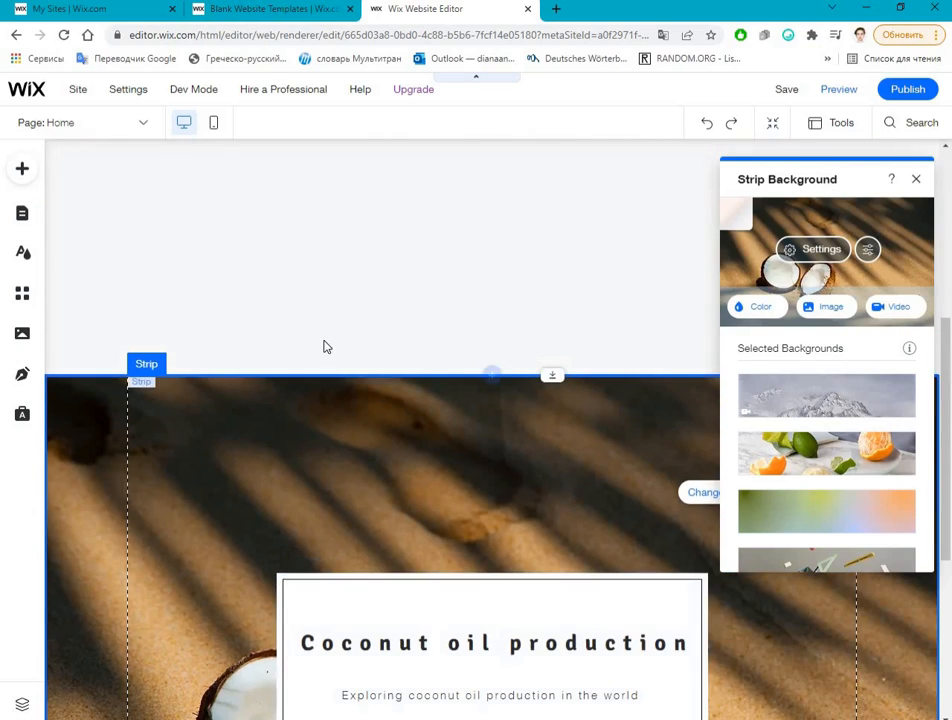
{"action": "scroll", "coordinate": [324, 346], "scroll_direction": "down", "scroll_amount": 1}
{"action": "scroll", "coordinate": [310, 315], "scroll_direction": "up", "scroll_amount": 1}
{"action": "scroll", "coordinate": [292, 250], "scroll_direction": "down", "scroll_amount": 2}
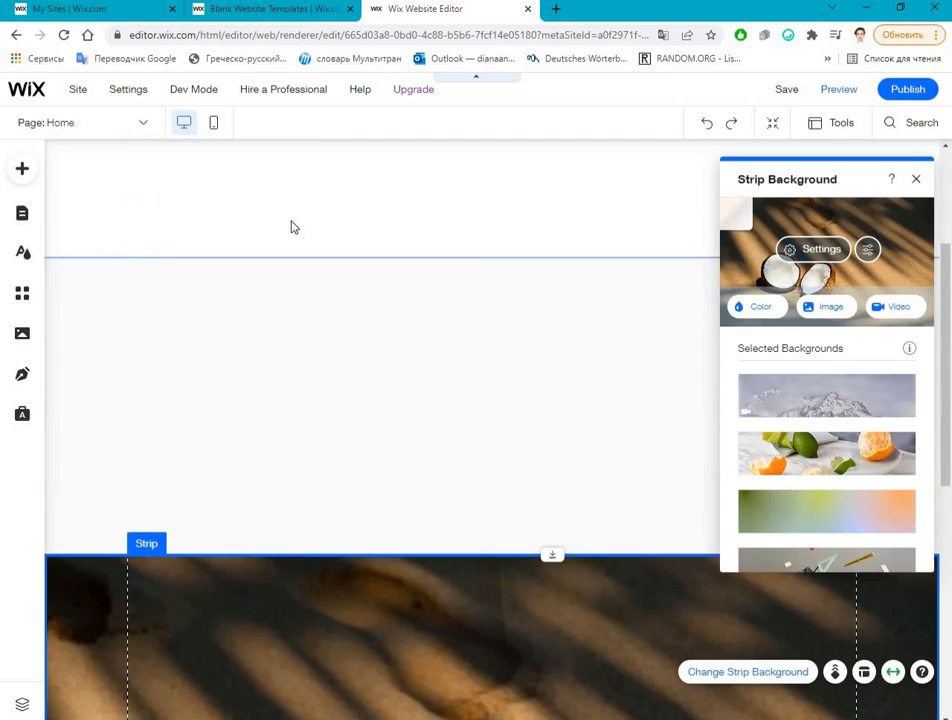
Step: Move the coconut strip up so that it overlaps the blank four-column strip above it
{"action": "scroll", "coordinate": [291, 215], "scroll_direction": "up", "scroll_amount": 2}
{"action": "left_click", "coordinate": [271, 303]}
{"action": "left_click", "coordinate": [268, 412]}
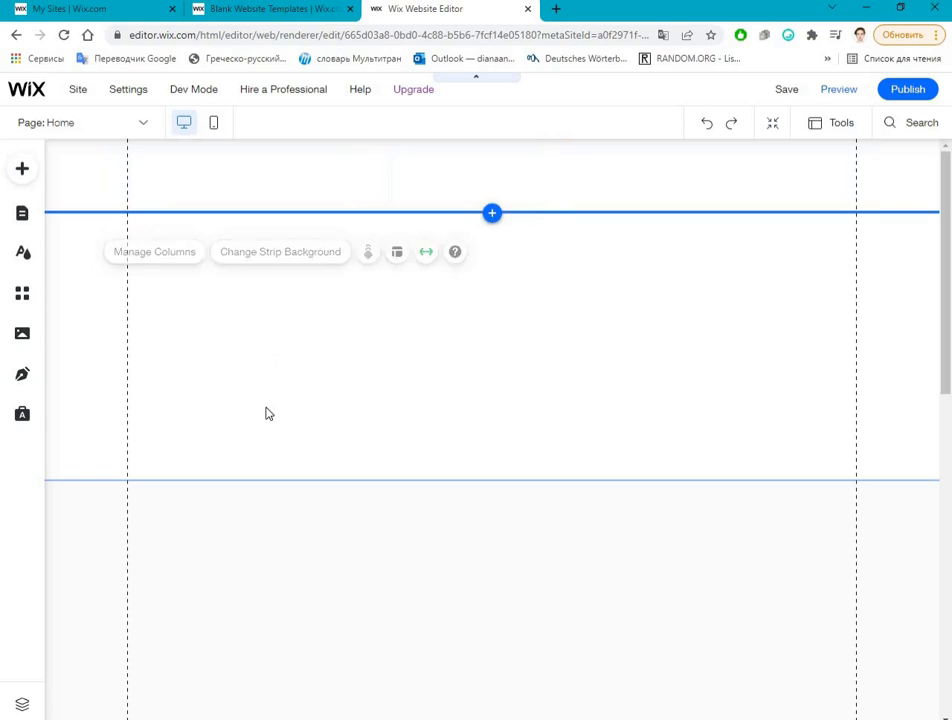
{"action": "left_click", "coordinate": [323, 522]}
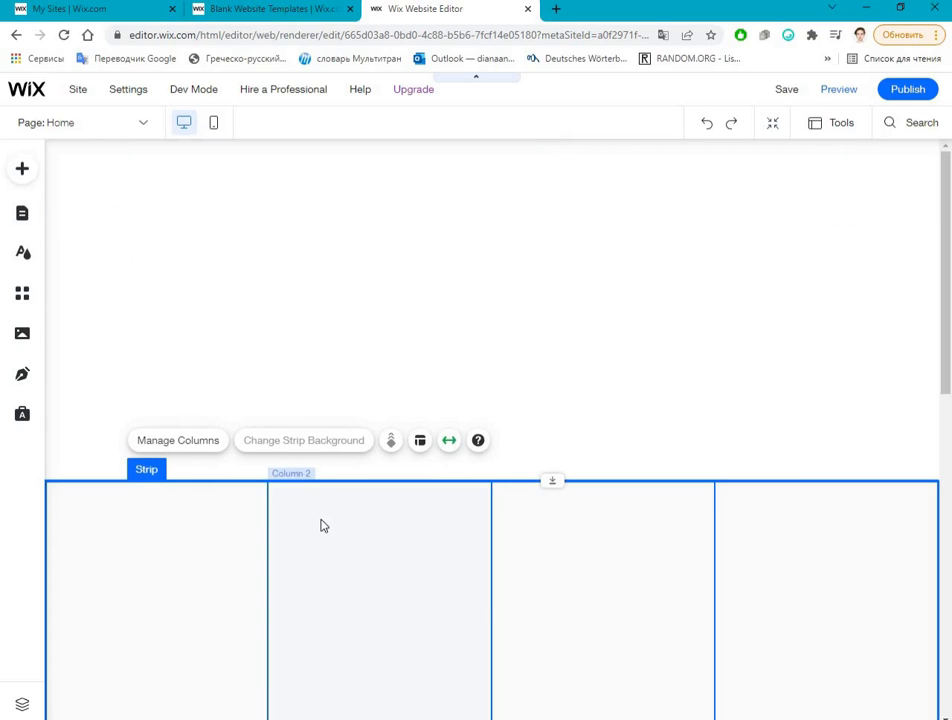
{"action": "scroll", "coordinate": [340, 480], "scroll_direction": "down", "scroll_amount": 5}
{"action": "left_click", "coordinate": [323, 440]}
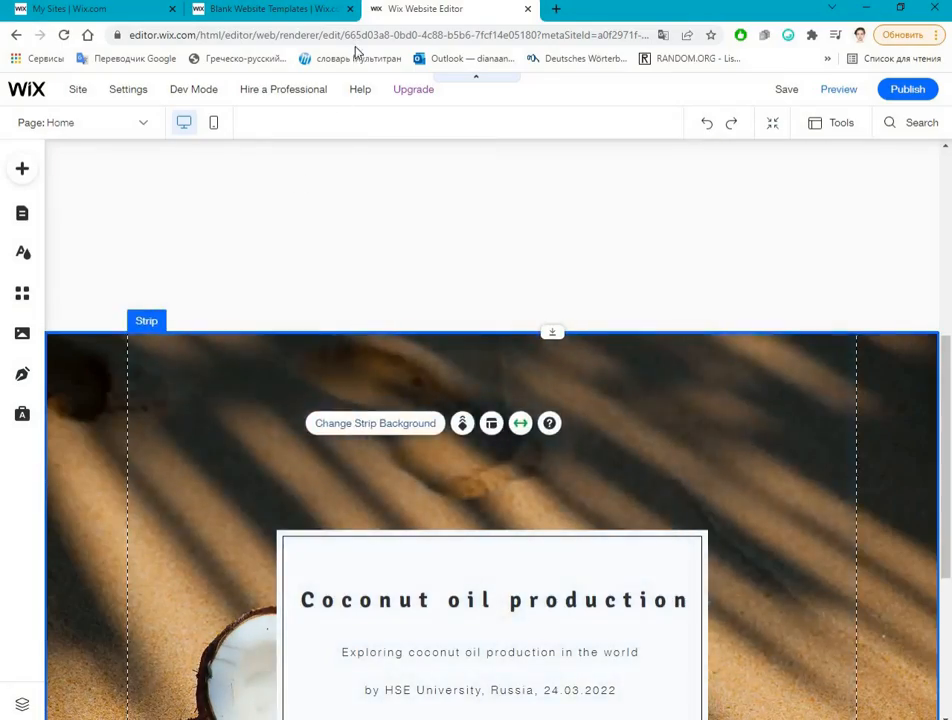
{"action": "left_click_drag", "start_coordinate": [355, 52], "coordinate": [280, 560]}
{"action": "left_click_drag", "start_coordinate": [299, 218], "coordinate": [200, 516]}
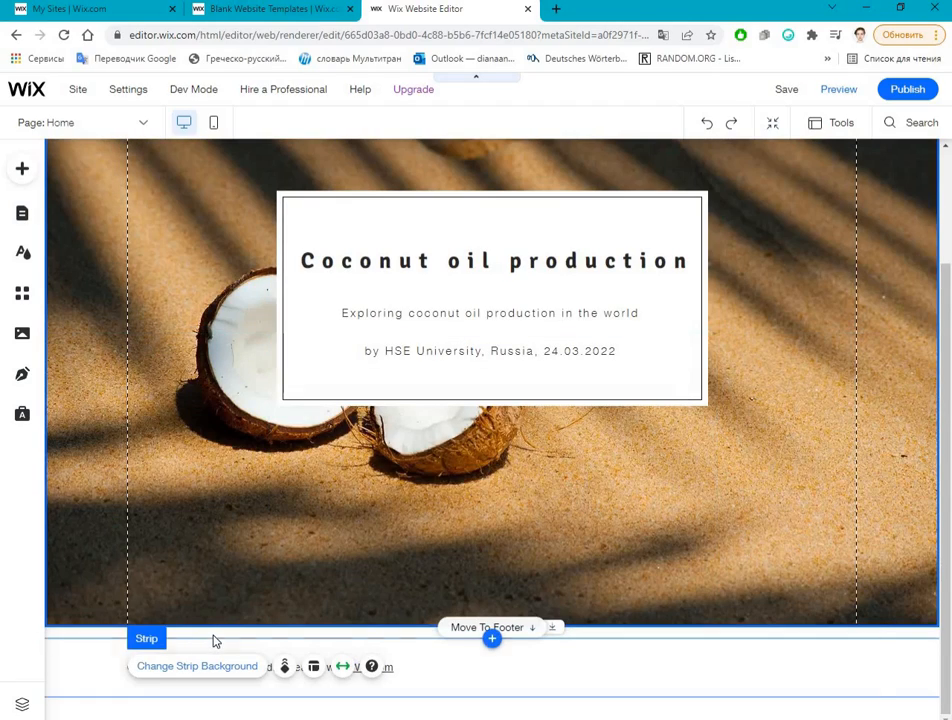
Step: Try moving the white container box down to the coconut strip's lower edge, and undo the move
{"action": "left_click", "coordinate": [212, 639]}
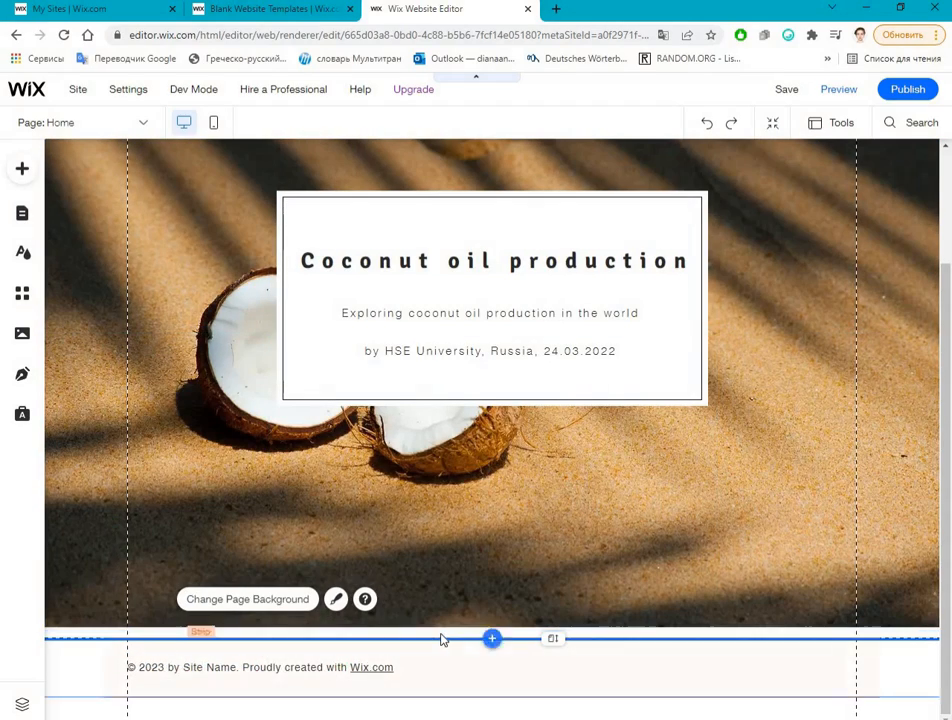
{"action": "left_click", "coordinate": [420, 668]}
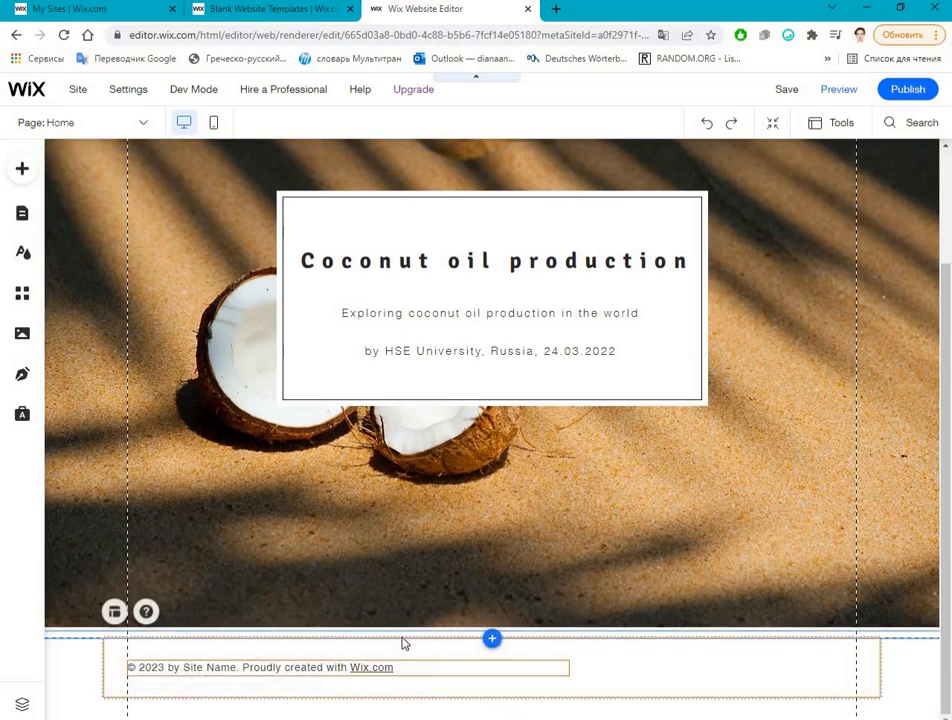
{"action": "left_click", "coordinate": [404, 637]}
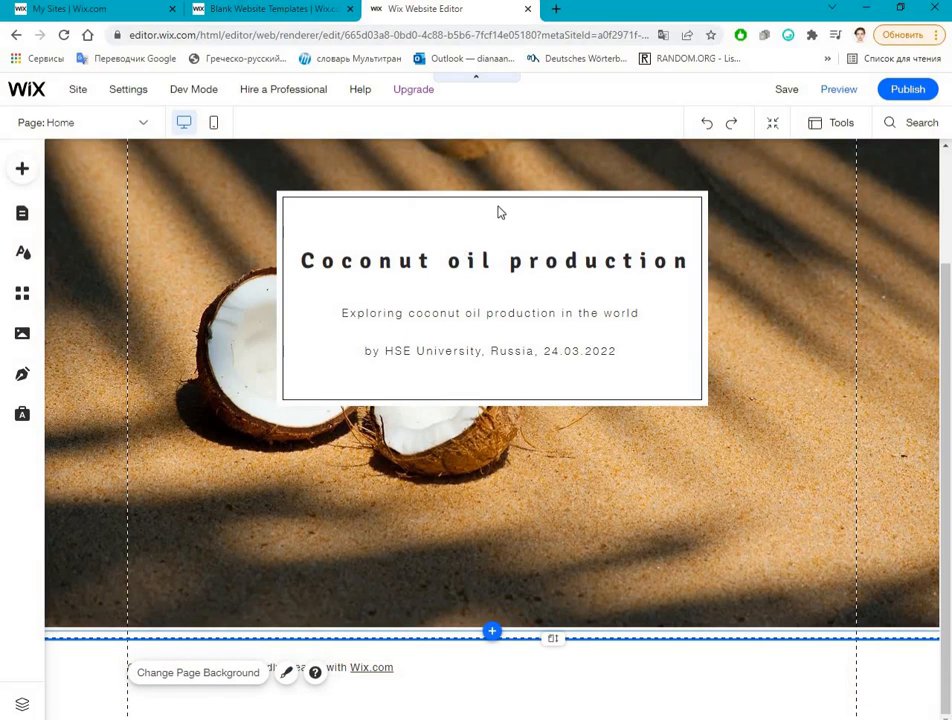
{"action": "left_click_drag", "start_coordinate": [500, 212], "coordinate": [505, 430]}
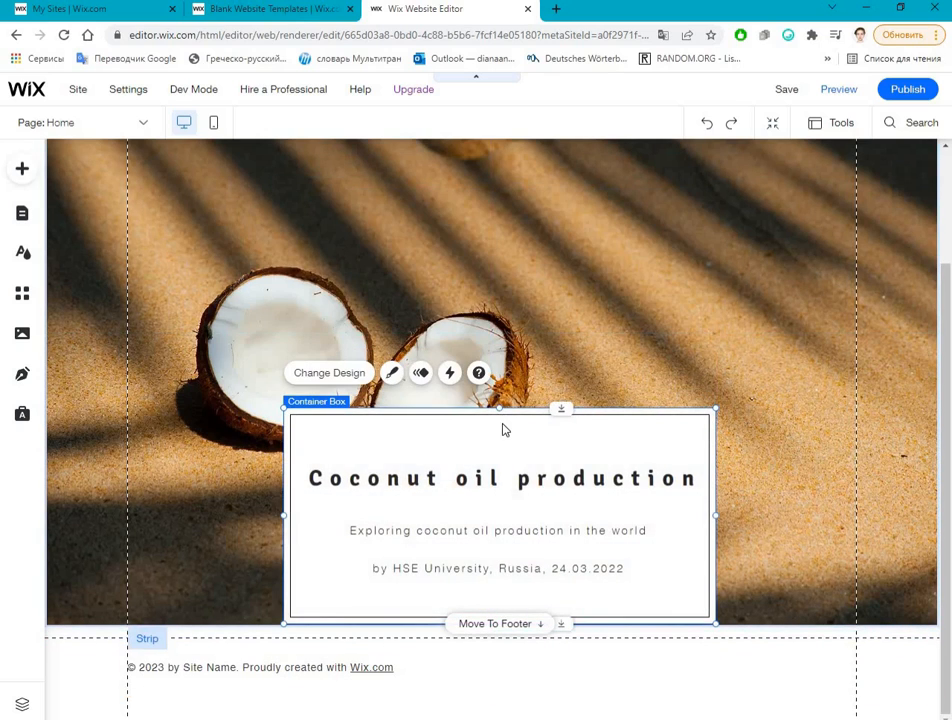
{"action": "key", "text": "ctrl+z"}
Step: Move the coconut strip up to the very beginning of the page
{"action": "scroll", "coordinate": [505, 430], "scroll_direction": "up", "scroll_amount": 3}
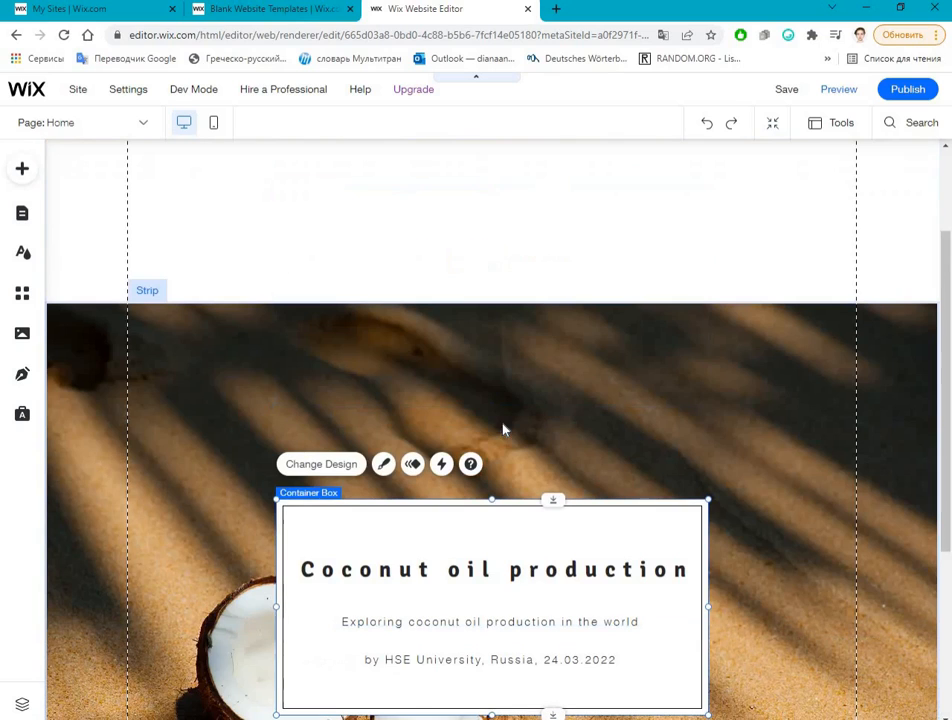
{"action": "left_click", "coordinate": [204, 423]}
{"action": "left_click_drag", "start_coordinate": [204, 426], "coordinate": [203, 418]}
{"action": "left_click", "coordinate": [775, 567]}
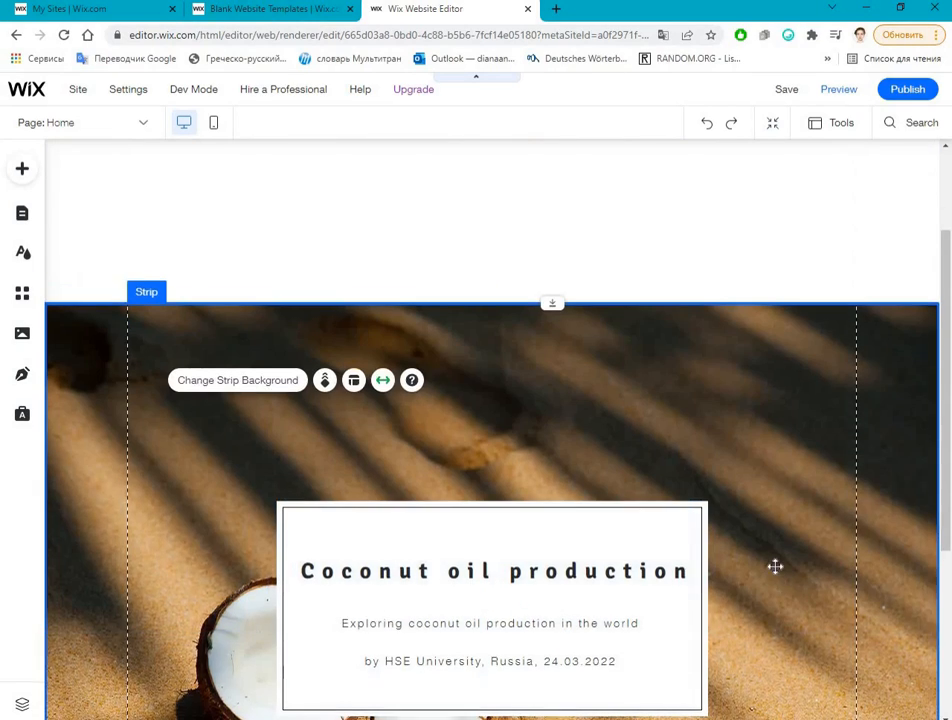
{"action": "scroll", "coordinate": [775, 560], "scroll_direction": "up", "scroll_amount": 2}
{"action": "left_click_drag", "start_coordinate": [652, 605], "coordinate": [643, 440]}
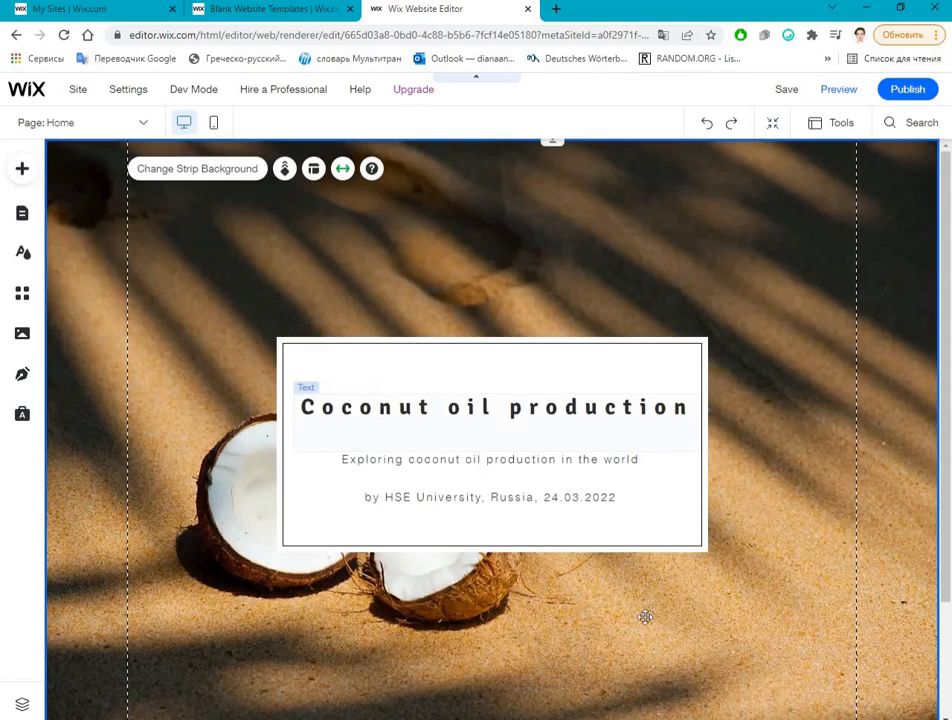
Step: Try to shorten the coconut strip by raising its lower edge
{"action": "scroll", "coordinate": [501, 578], "scroll_direction": "down", "scroll_amount": 3}
{"action": "scroll", "coordinate": [537, 503], "scroll_direction": "up", "scroll_amount": 3}
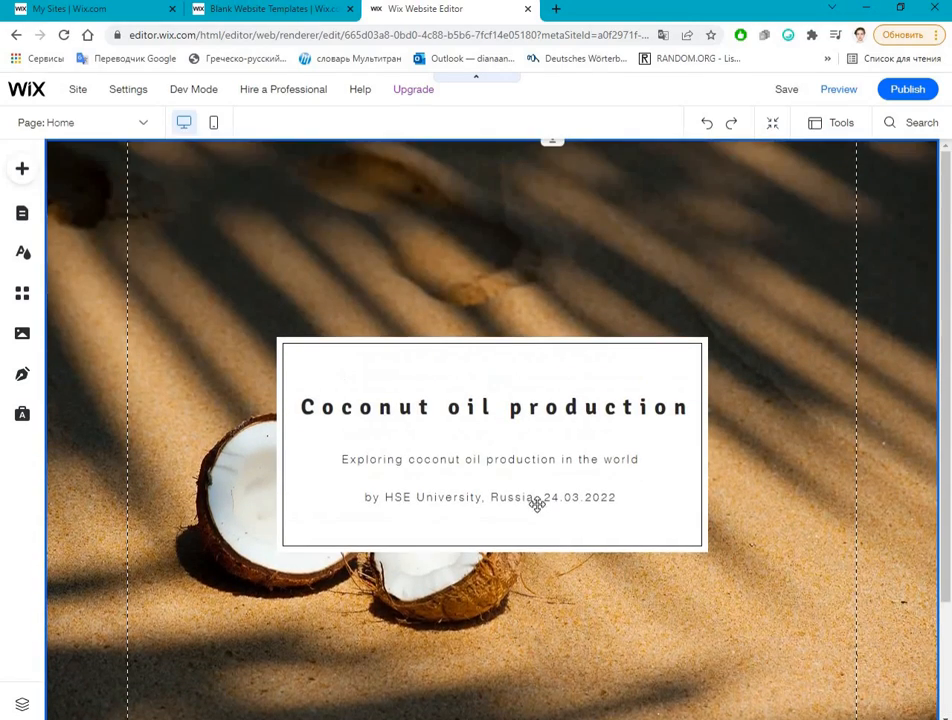
{"action": "scroll", "coordinate": [444, 700], "scroll_direction": "down", "scroll_amount": 3}
{"action": "mouse_move", "coordinate": [582, 623]}
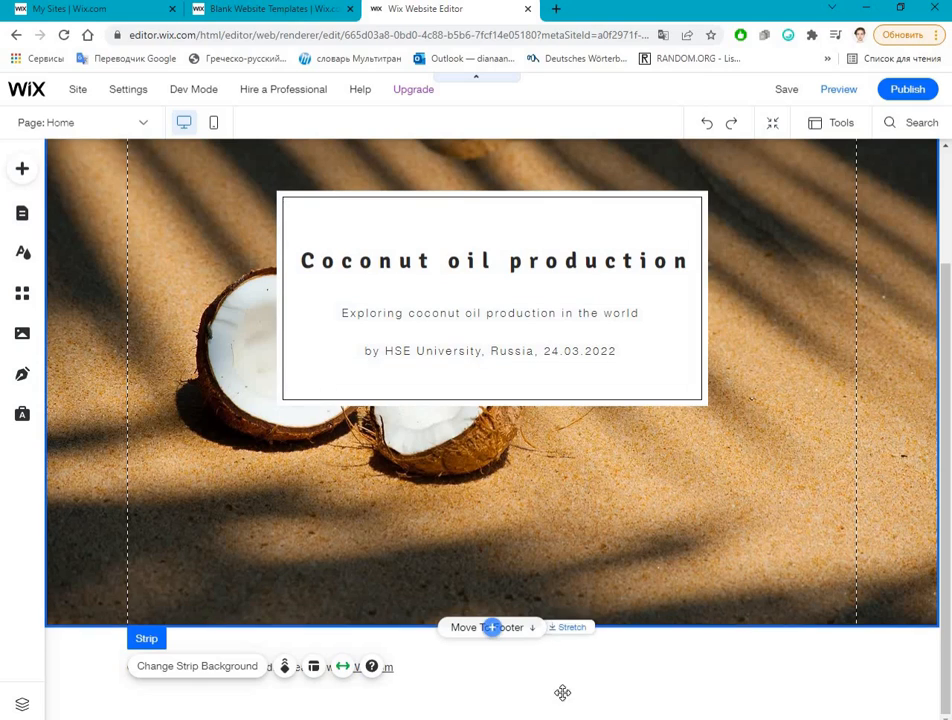
{"action": "left_click_drag", "start_coordinate": [556, 630], "coordinate": [515, 501]}
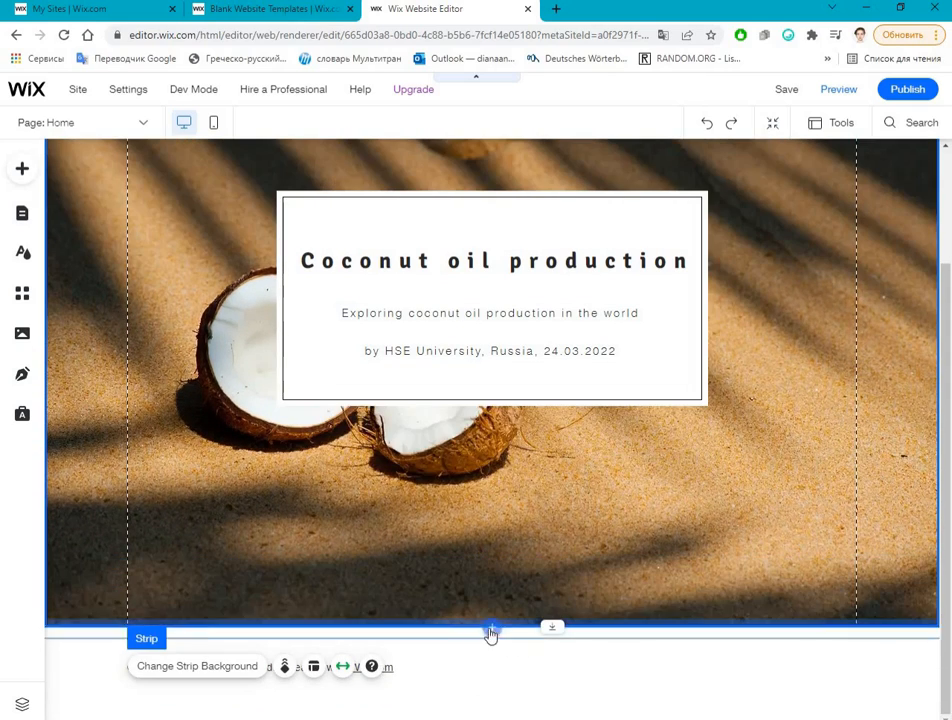
Step: Increase the page height in several stages to add blank space between the coconut strip and the footer
{"action": "left_click", "coordinate": [221, 633]}
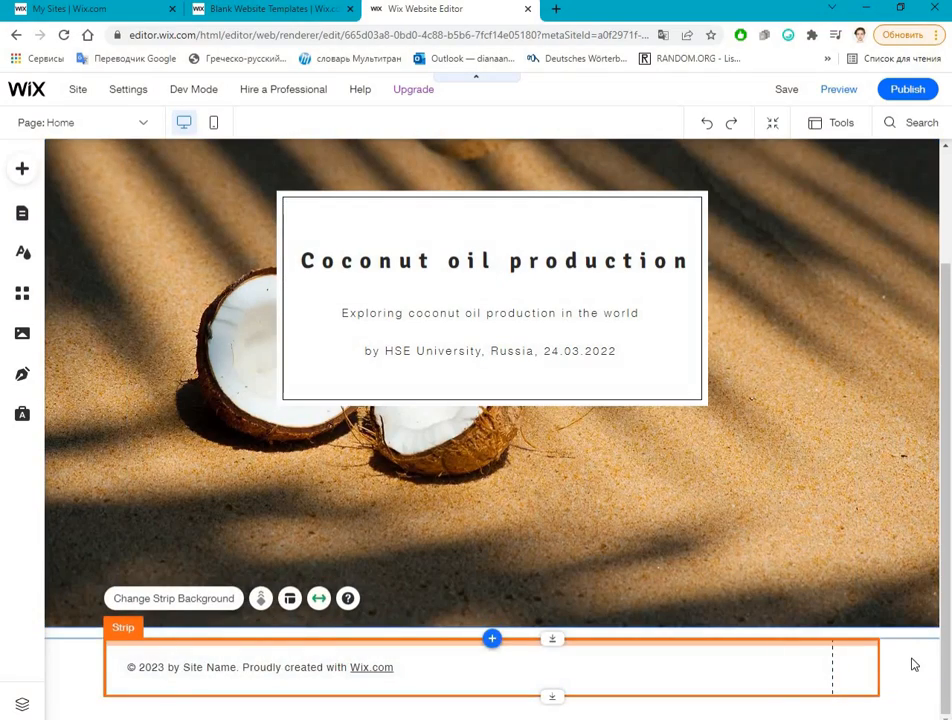
{"action": "left_click", "coordinate": [584, 640]}
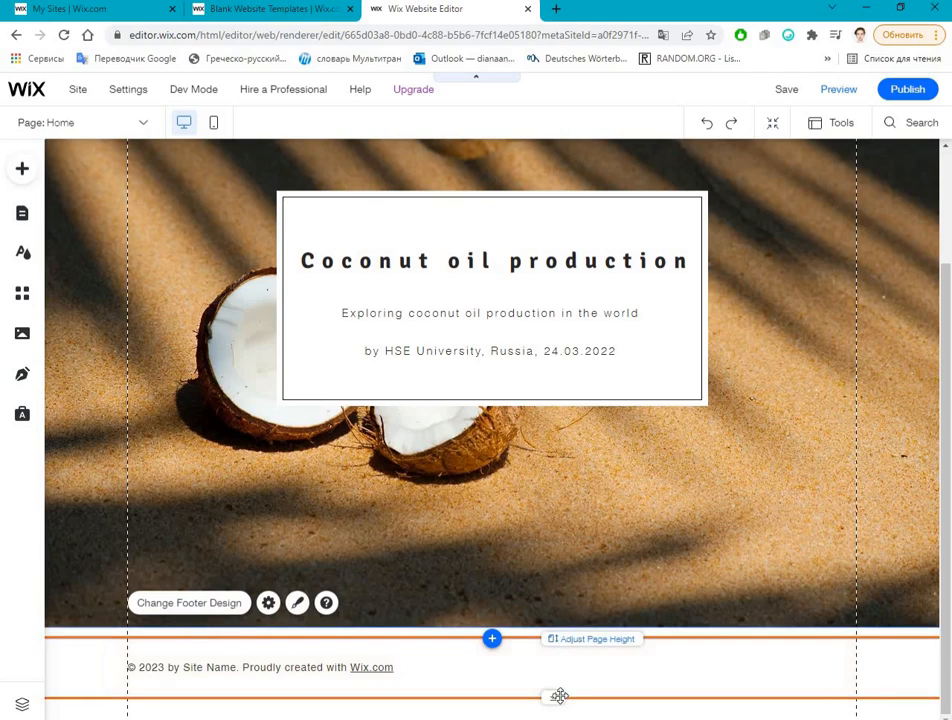
{"action": "left_click_drag", "start_coordinate": [556, 639], "coordinate": [556, 718]}
{"action": "scroll", "coordinate": [558, 622], "scroll_direction": "down", "scroll_amount": 2}
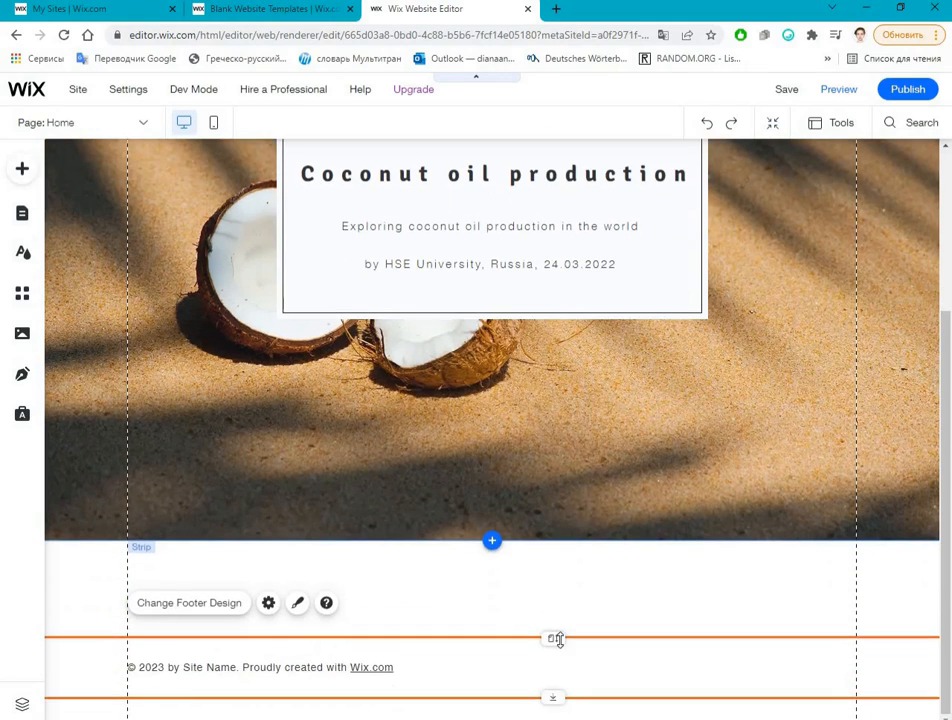
{"action": "left_click_drag", "start_coordinate": [556, 639], "coordinate": [556, 718]}
{"action": "scroll", "coordinate": [560, 632], "scroll_direction": "down", "scroll_amount": 1}
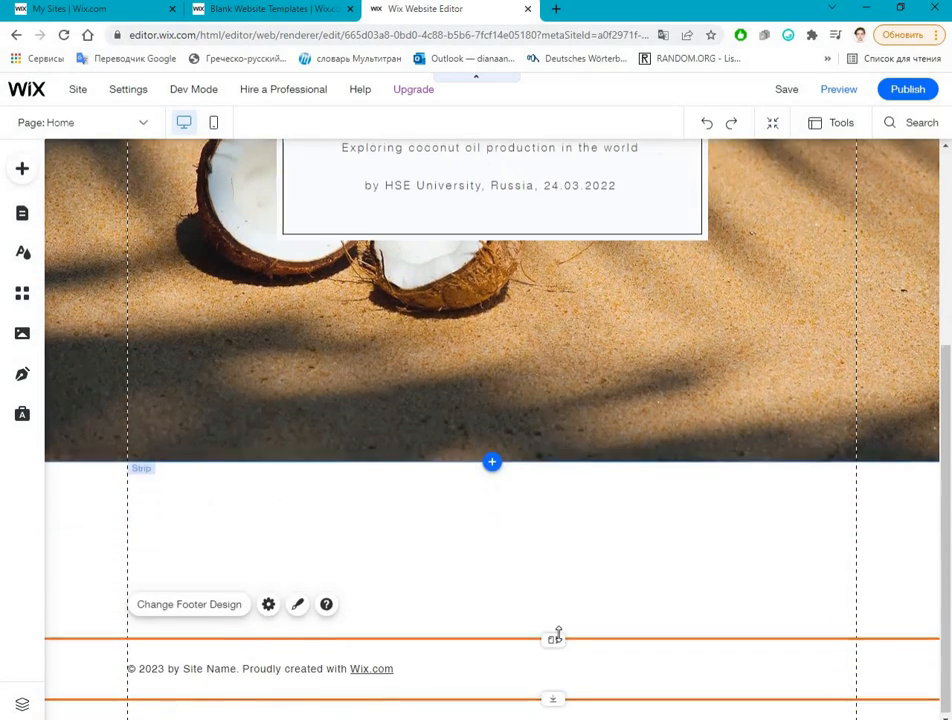
{"action": "left_click_drag", "start_coordinate": [556, 638], "coordinate": [557, 718]}
{"action": "scroll", "coordinate": [594, 685], "scroll_direction": "down", "scroll_amount": 1}
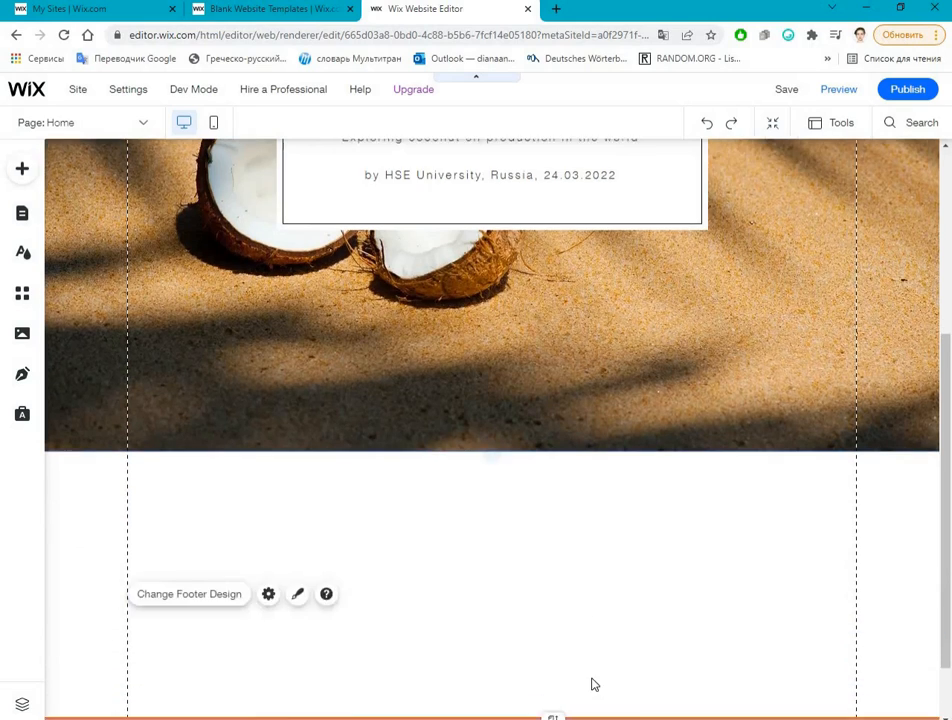
{"action": "left_click_drag", "start_coordinate": [556, 638], "coordinate": [556, 718]}
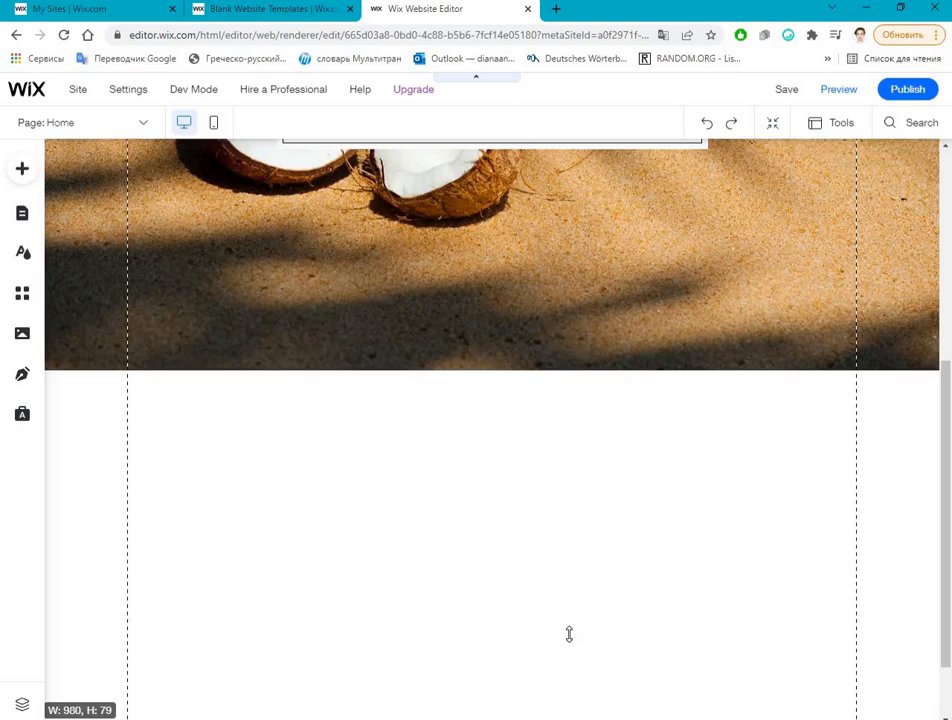
{"action": "scroll", "coordinate": [569, 634], "scroll_direction": "down", "scroll_amount": 1}
{"action": "left_click_drag", "start_coordinate": [556, 638], "coordinate": [556, 717]}
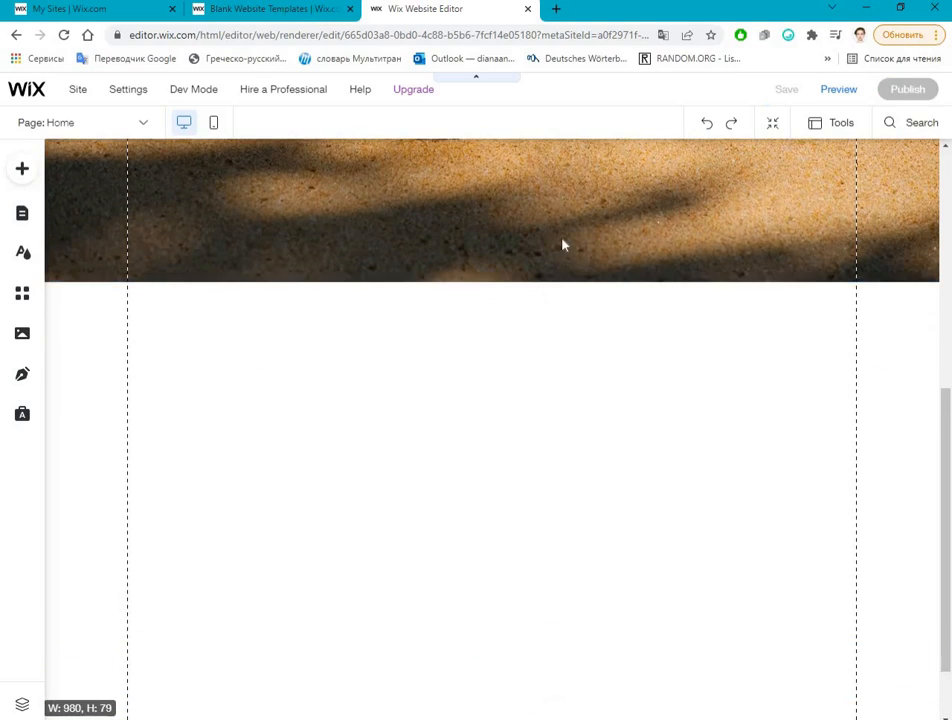
Step: Reduce the coconut strip's height by raising its lower edge to a little below the white container box
{"action": "left_click", "coordinate": [544, 288]}
{"action": "scroll", "coordinate": [555, 261], "scroll_direction": "up", "scroll_amount": 6}
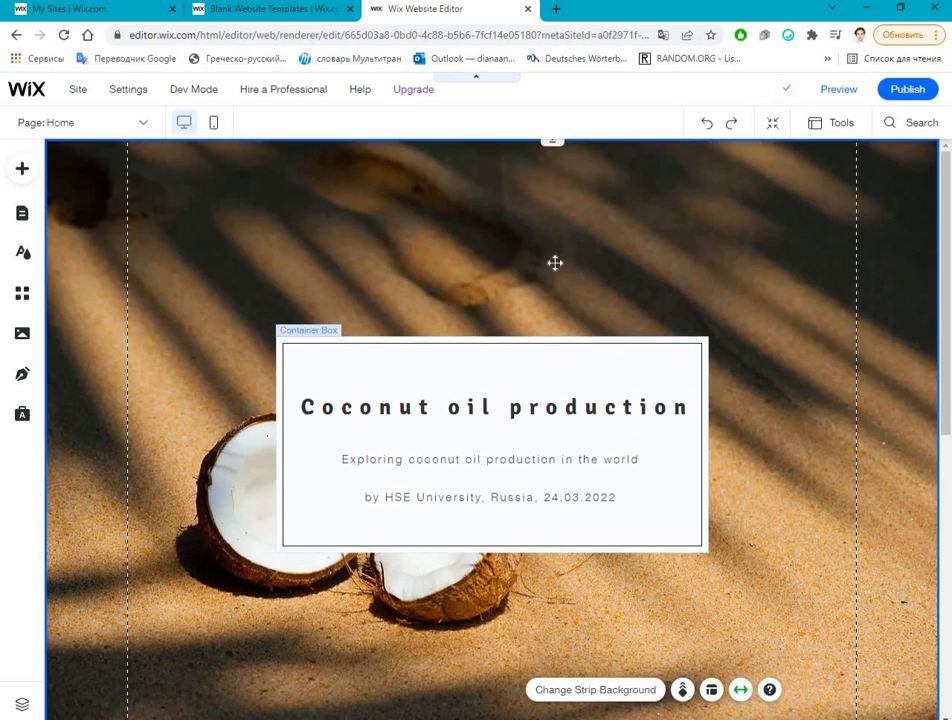
{"action": "scroll", "coordinate": [553, 600], "scroll_direction": "down", "scroll_amount": 2}
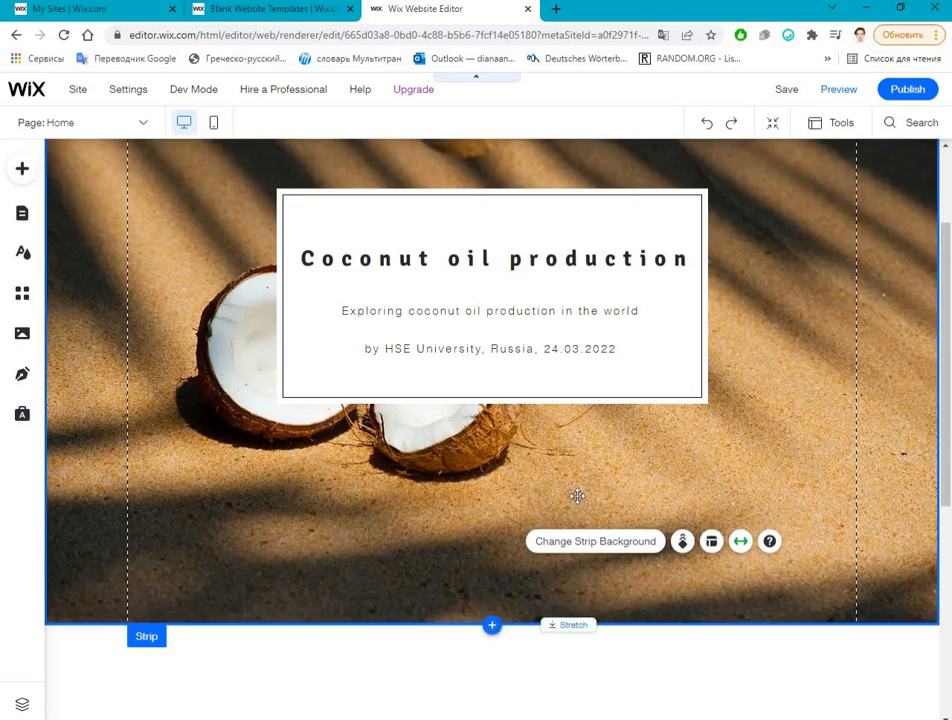
{"action": "left_click_drag", "start_coordinate": [575, 621], "coordinate": [494, 459]}
{"action": "left_click", "coordinate": [491, 450]}
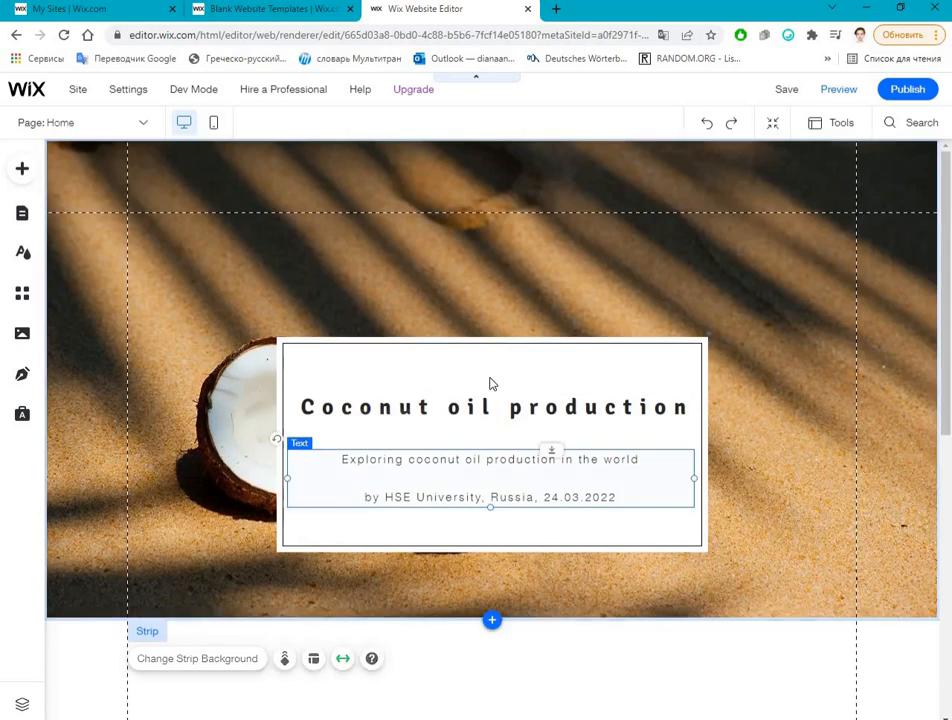
Step: Move the white container box up to about the vertical middle of the coconut strip
{"action": "left_click_drag", "start_coordinate": [540, 378], "coordinate": [539, 290]}
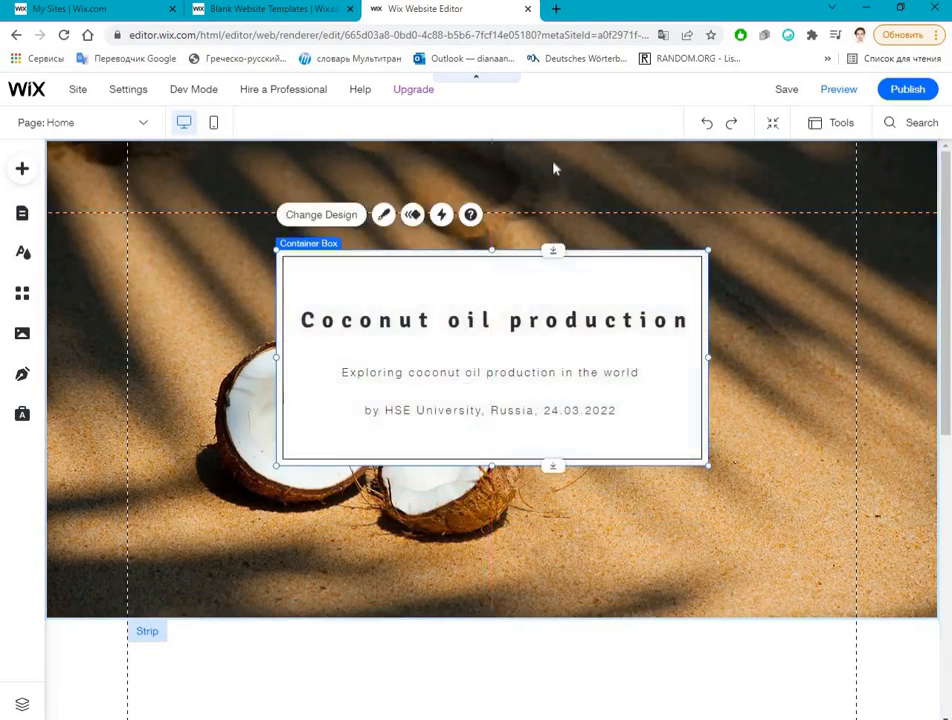
{"action": "left_click", "coordinate": [569, 172]}
{"action": "left_click", "coordinate": [816, 444]}
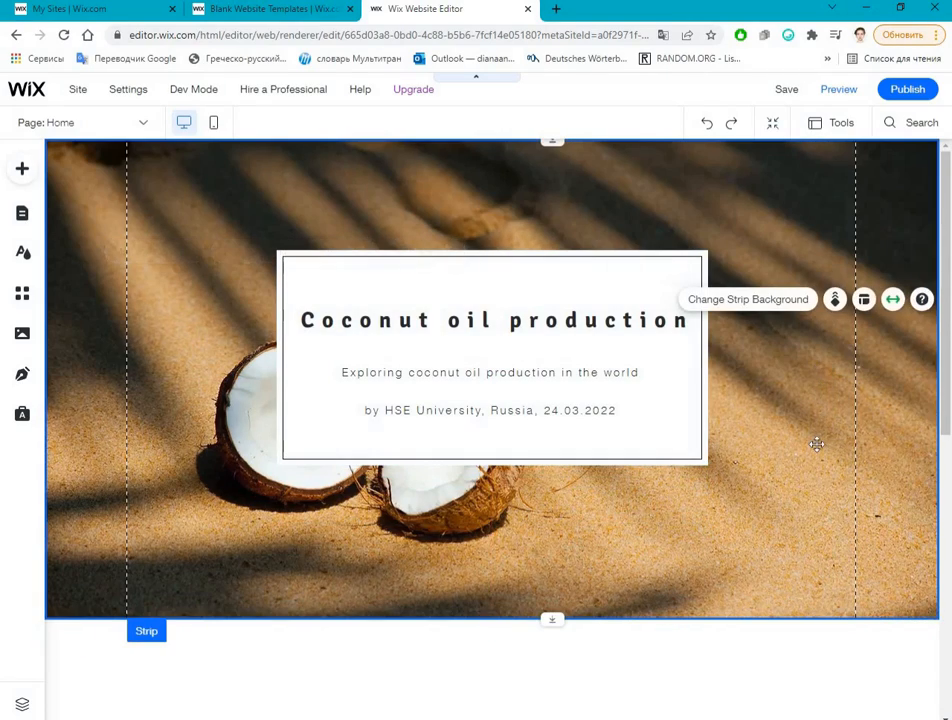
Step: Try repositioning the heading text inside the white container box, and undo the changes
{"action": "left_click_drag", "start_coordinate": [794, 512], "coordinate": [556, 276]}
{"action": "key", "text": "ctrl+z"}
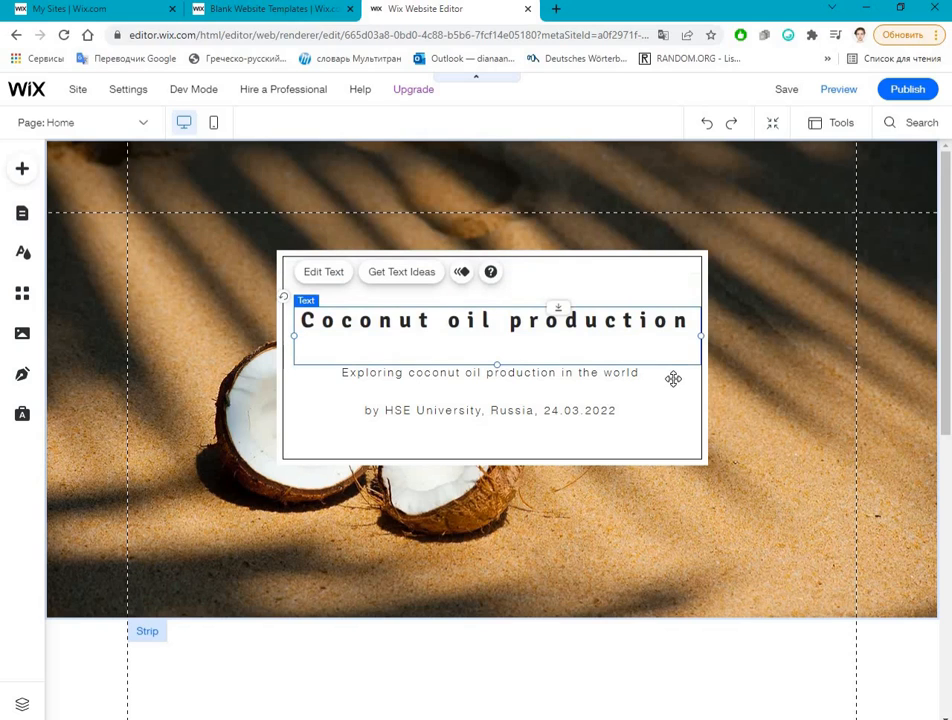
{"action": "key", "text": "ctrl+z"}
{"action": "key", "text": "ctrl+z"}
Step: Raise the white container box slightly, then shift it a little to the right and down over the coconut photo
{"action": "left_click", "coordinate": [693, 266]}
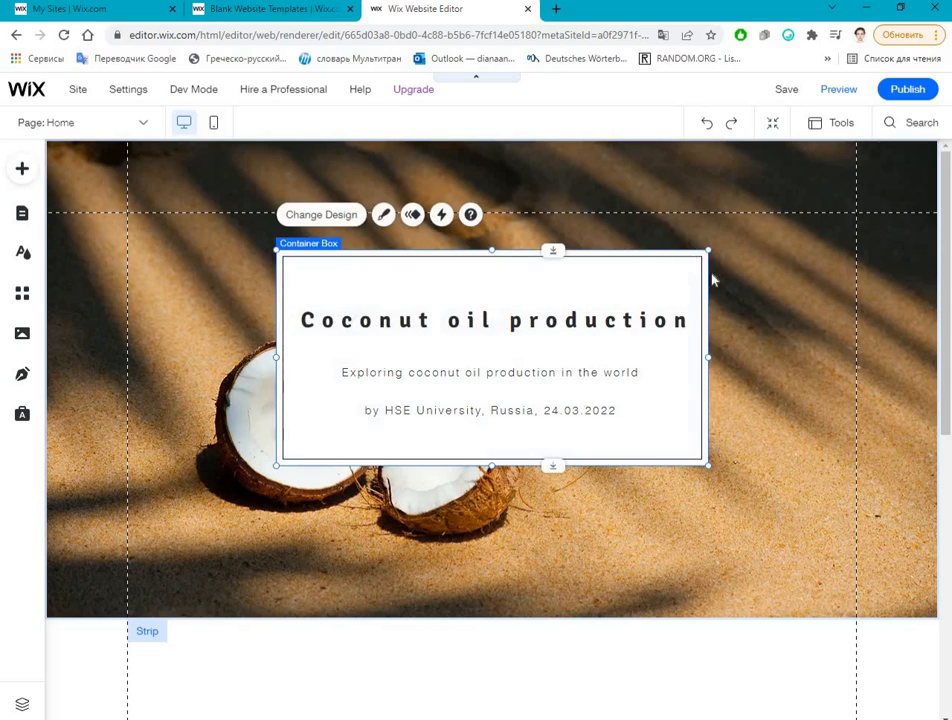
{"action": "left_click_drag", "start_coordinate": [622, 322], "coordinate": [621, 306]}
{"action": "left_click", "coordinate": [262, 235]}
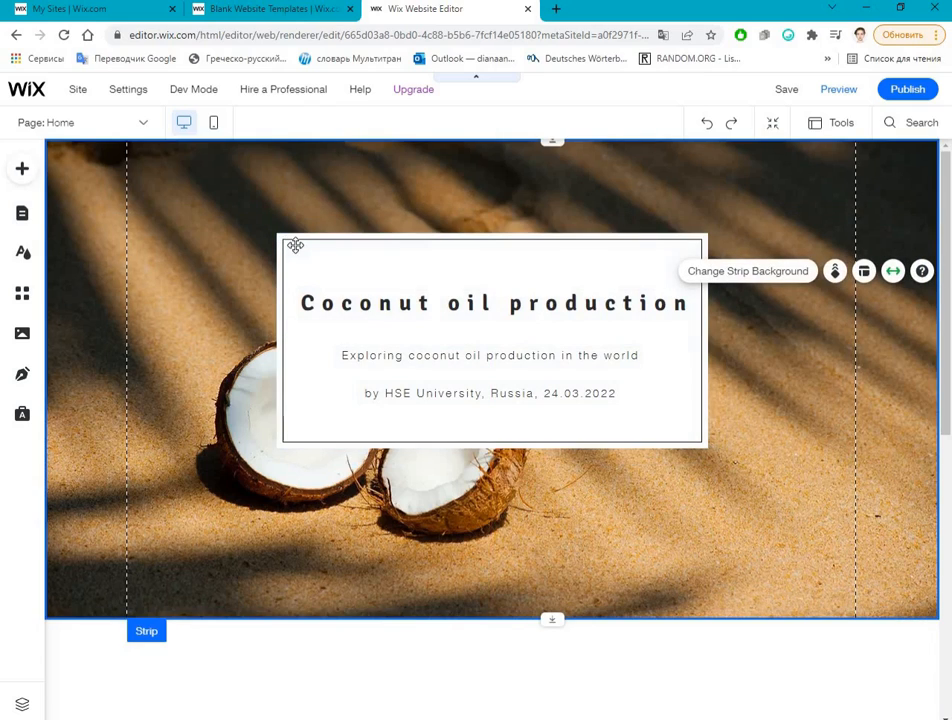
{"action": "left_click", "coordinate": [297, 236]}
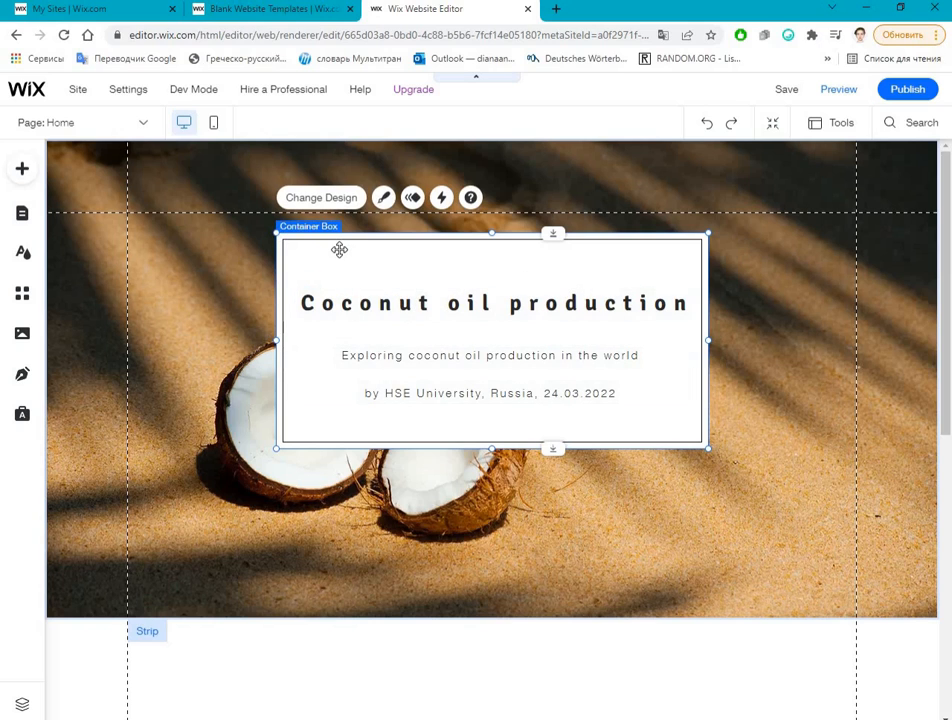
{"action": "left_click_drag", "start_coordinate": [473, 354], "coordinate": [369, 261]}
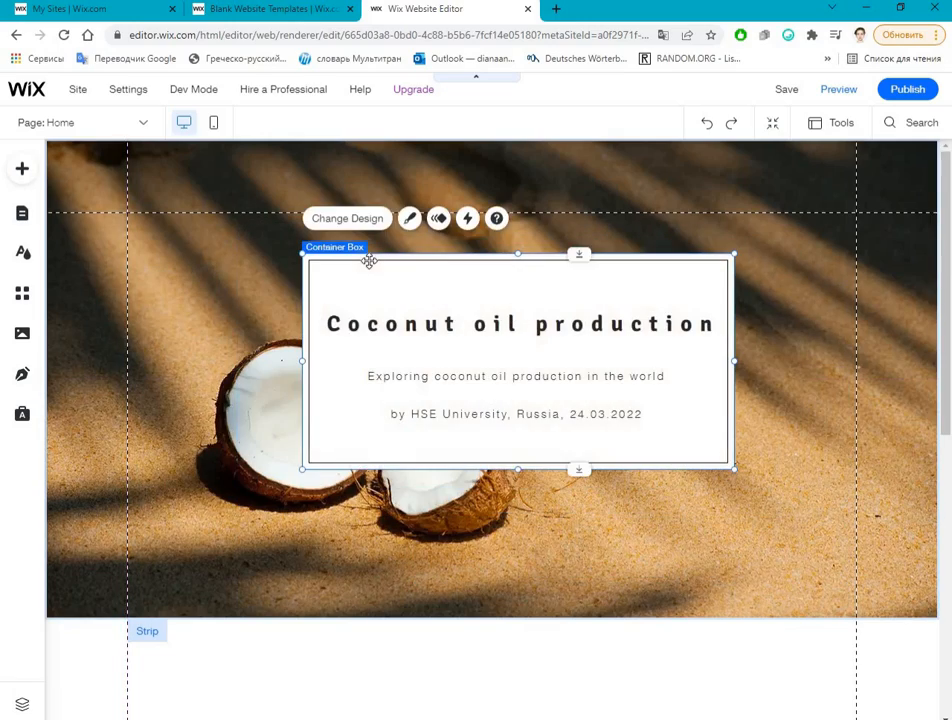
Step: Move the white container box up and to the left so it is centred horizontally on the page
{"action": "left_click", "coordinate": [422, 300]}
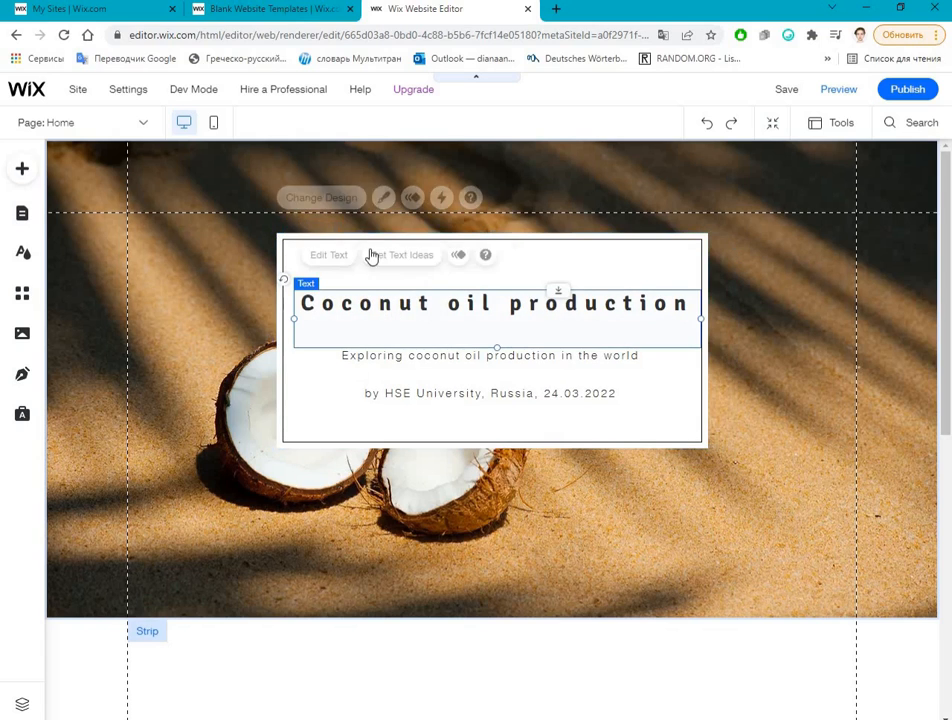
{"action": "left_click_drag", "start_coordinate": [365, 303], "coordinate": [395, 308]}
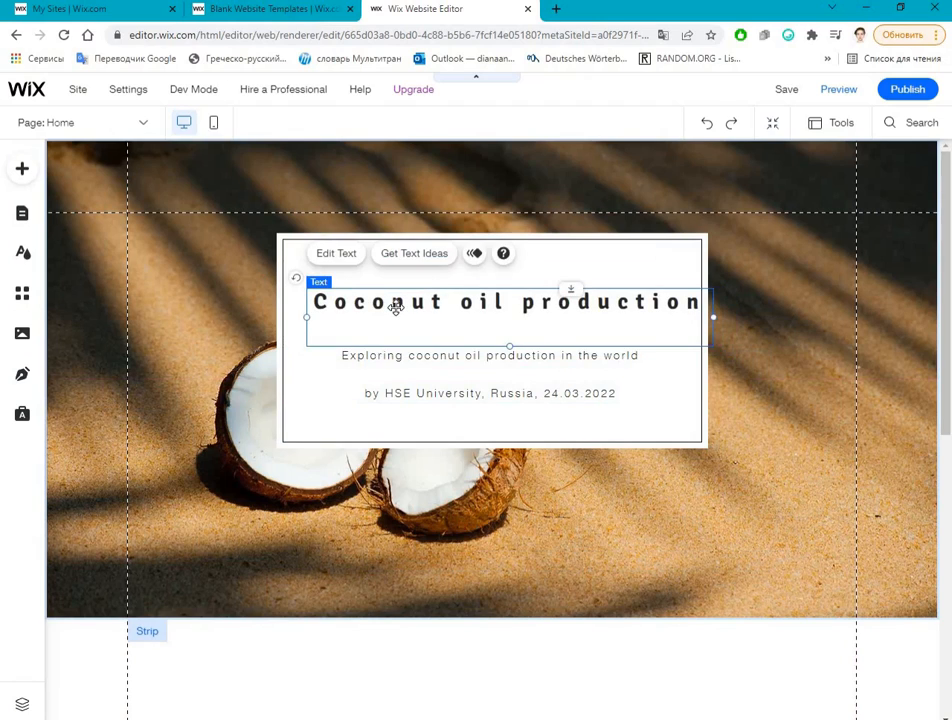
{"action": "left_click", "coordinate": [505, 534]}
{"action": "scroll", "coordinate": [508, 546], "scroll_direction": "down", "scroll_amount": 3}
{"action": "scroll", "coordinate": [476, 507], "scroll_direction": "up", "scroll_amount": 3}
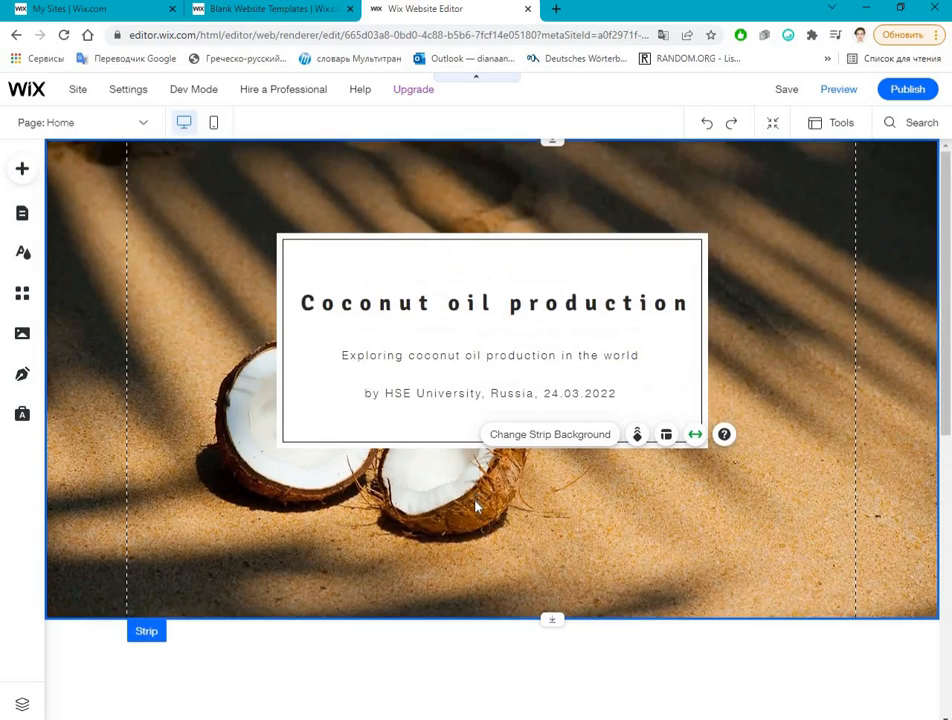
{"action": "scroll", "coordinate": [476, 507], "scroll_direction": "down", "scroll_amount": 5}
{"action": "scroll", "coordinate": [414, 523], "scroll_direction": "up", "scroll_amount": 5}
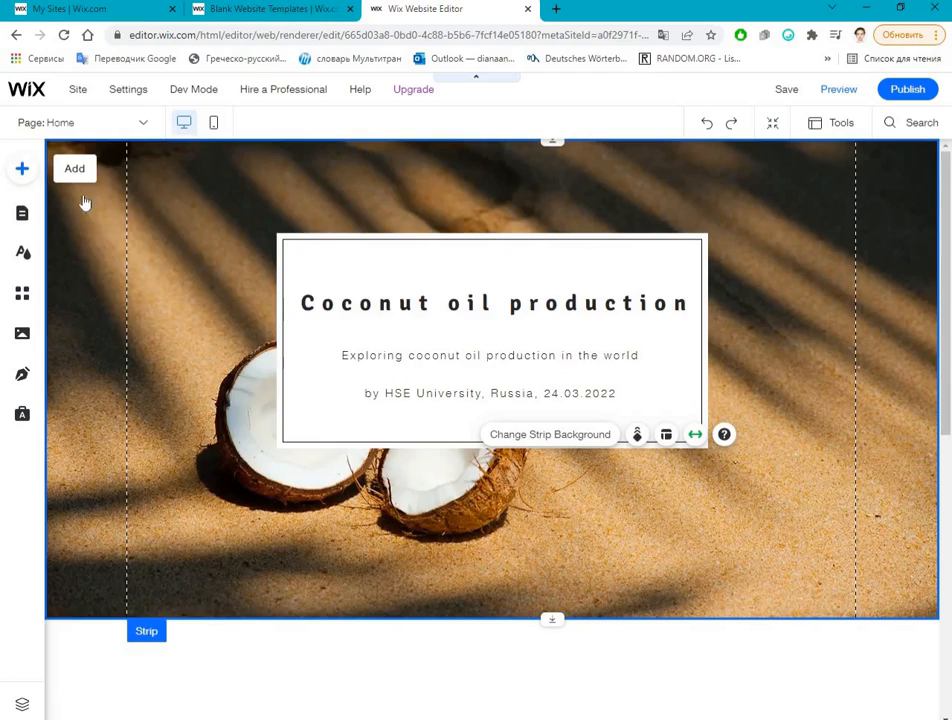
Step: Add an embedded HTML widget and place it on the empty page area directly below the coconut strip
{"action": "left_click", "coordinate": [22, 168]}
{"action": "left_click", "coordinate": [77, 245]}
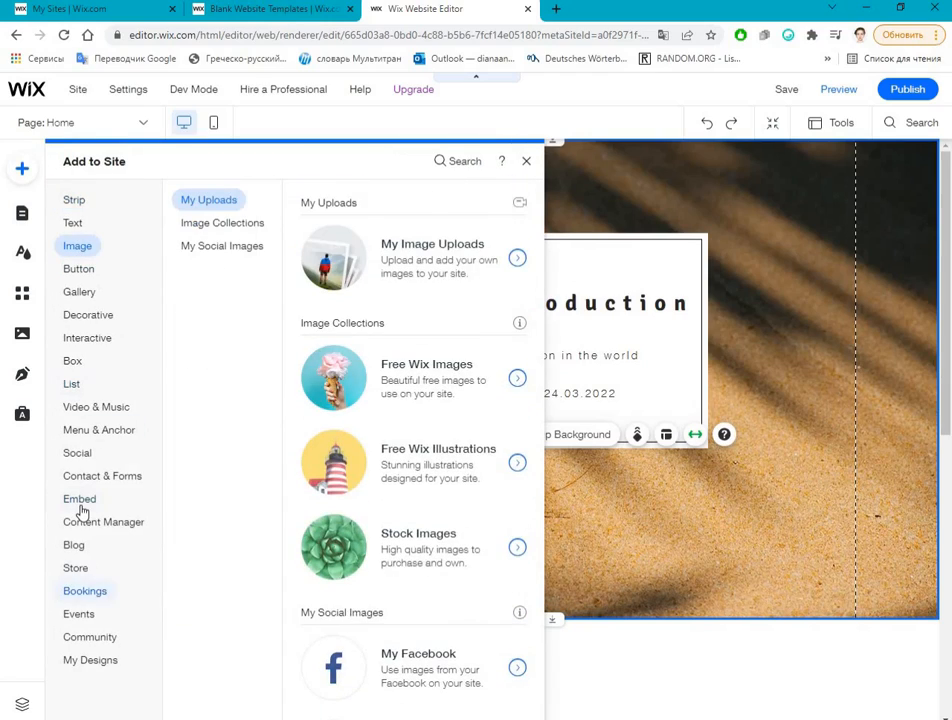
{"action": "left_click", "coordinate": [80, 500]}
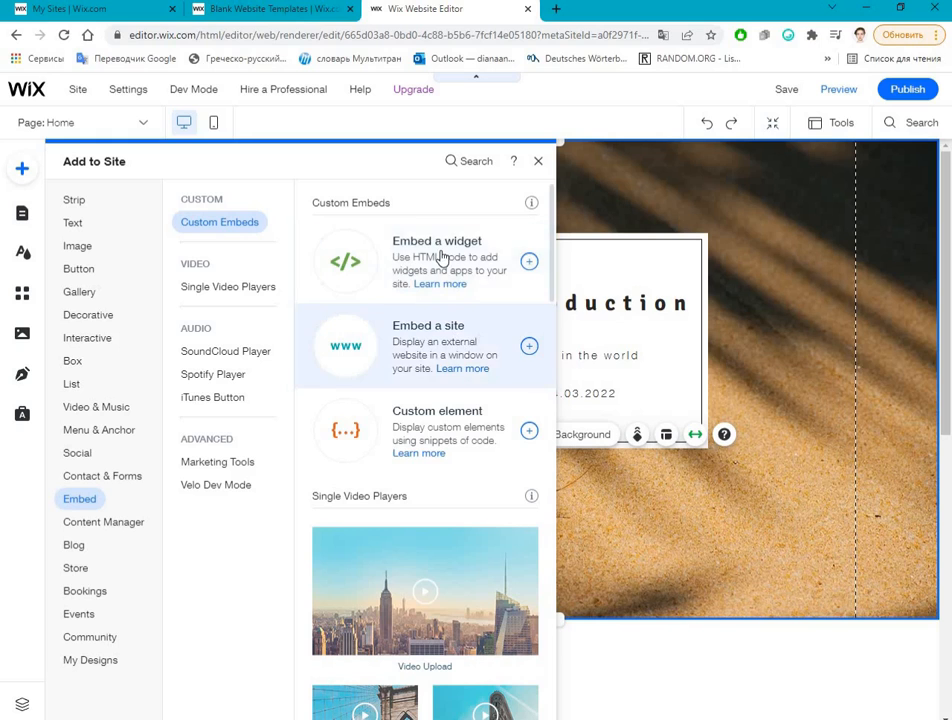
{"action": "left_click", "coordinate": [442, 259]}
{"action": "scroll", "coordinate": [481, 468], "scroll_direction": "down", "scroll_amount": 3}
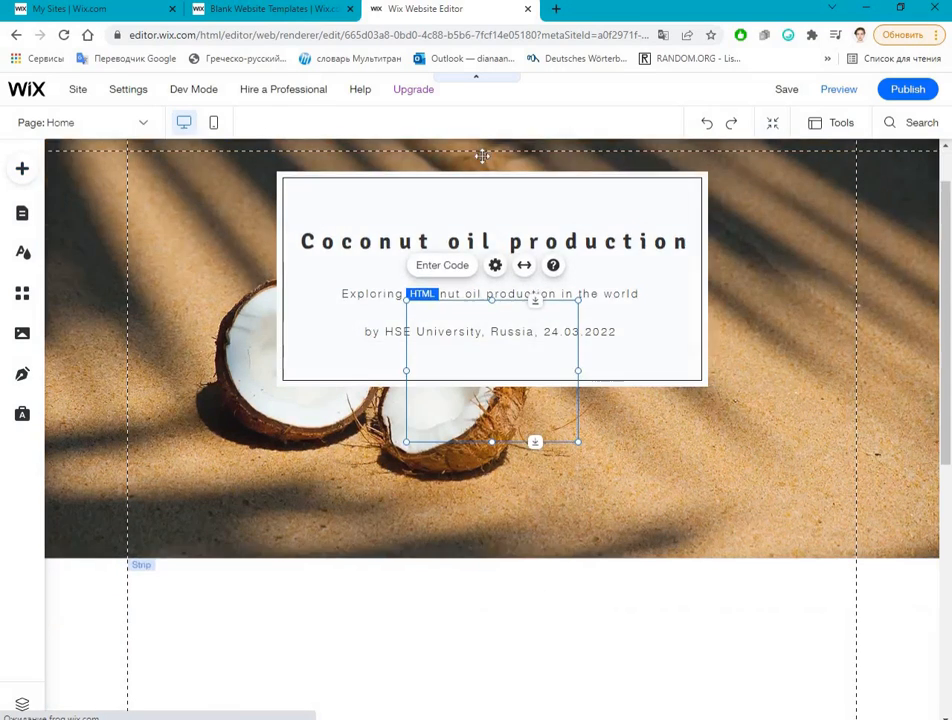
{"action": "left_click_drag", "start_coordinate": [481, 420], "coordinate": [481, 381]}
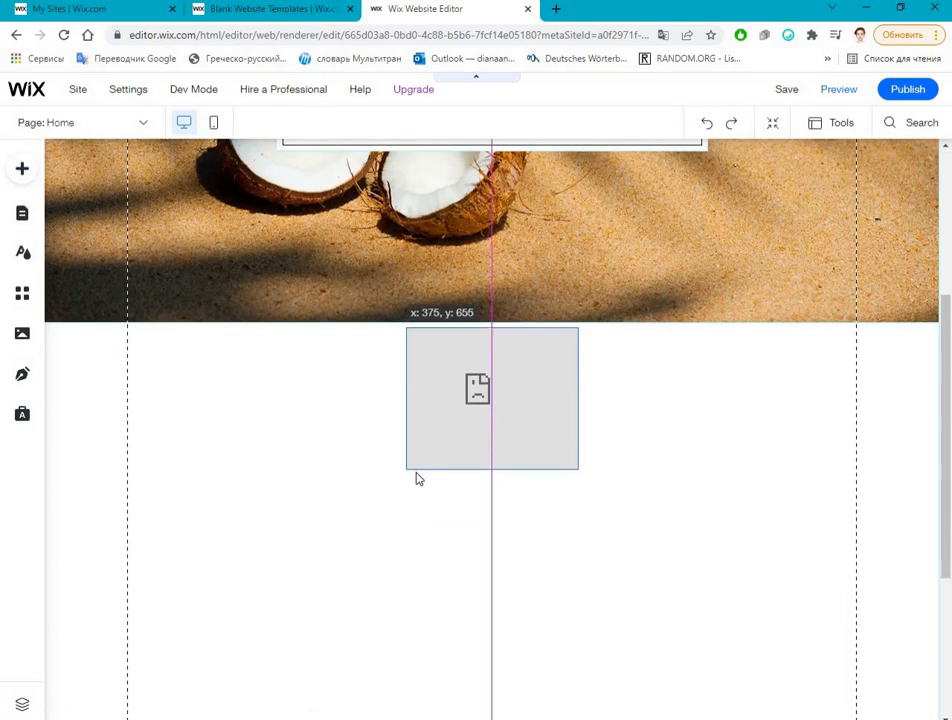
Step: Enlarge the HTML widget to 980 by 369 between the page's vertical gridlines, and open its settings
{"action": "left_click_drag", "start_coordinate": [406, 464], "coordinate": [131, 595]}
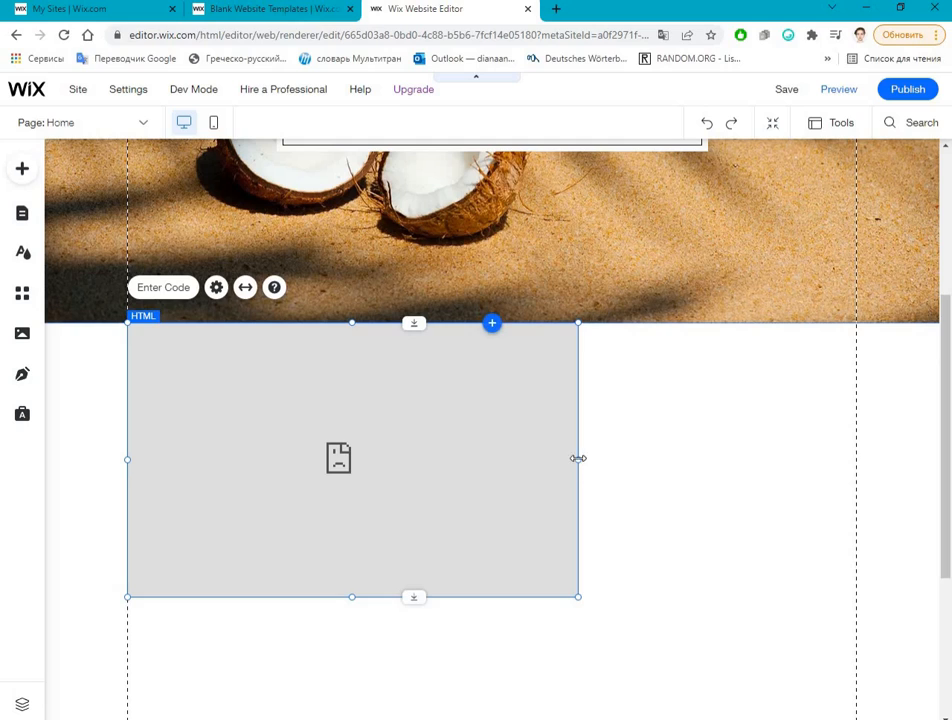
{"action": "left_click_drag", "start_coordinate": [837, 457], "coordinate": [856, 455]}
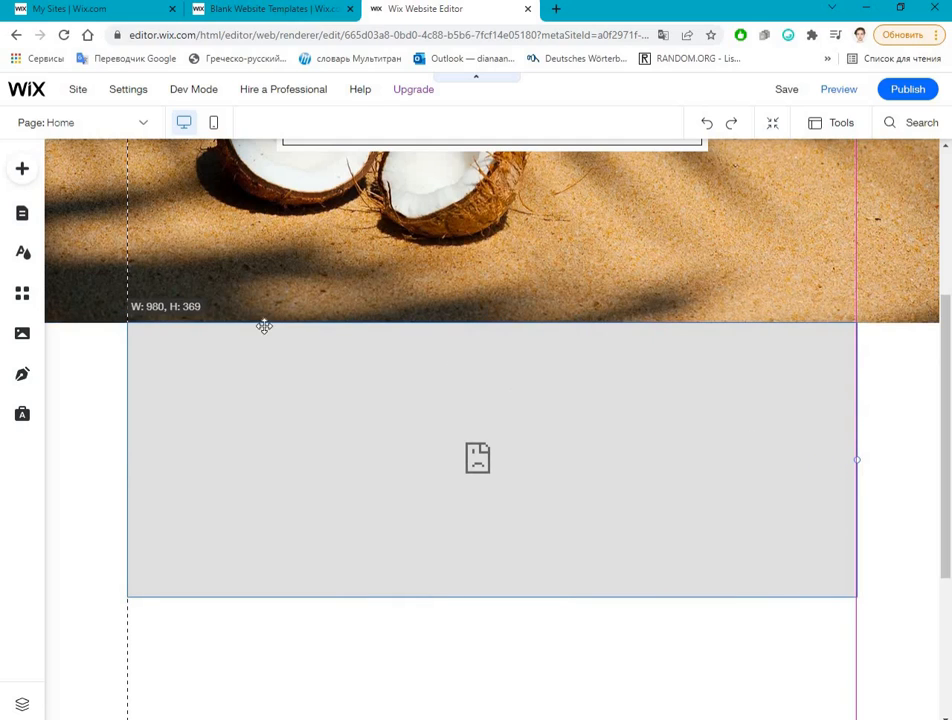
{"action": "left_click", "coordinate": [216, 288]}
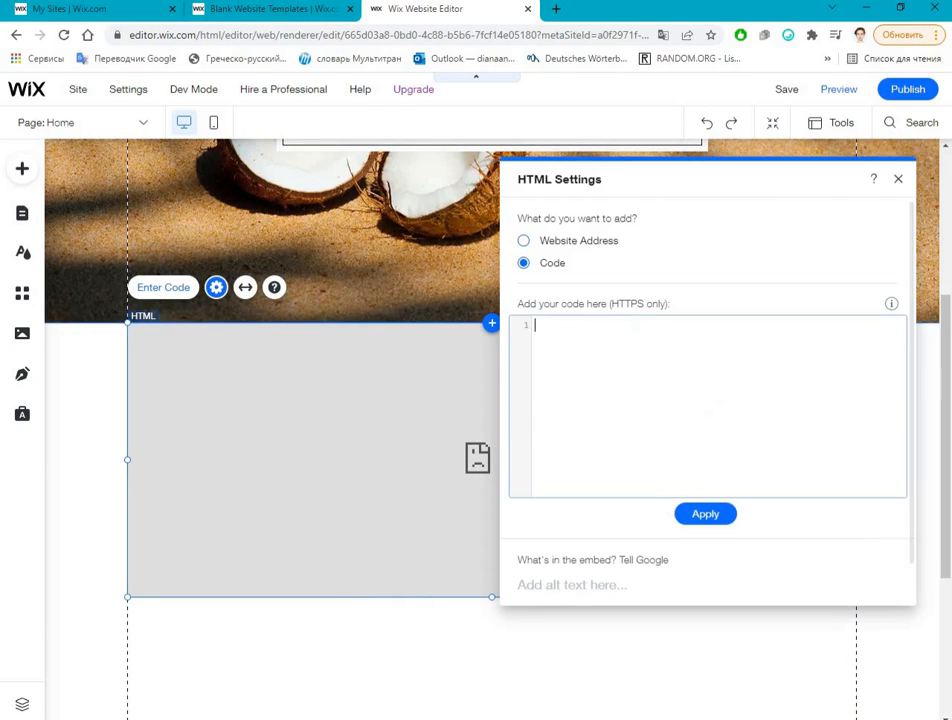
Step: Open the Top-5 countries coconut oil production chart in Flourish in a new browser tab and copy its website embed code
{"action": "left_click", "coordinate": [556, 10]}
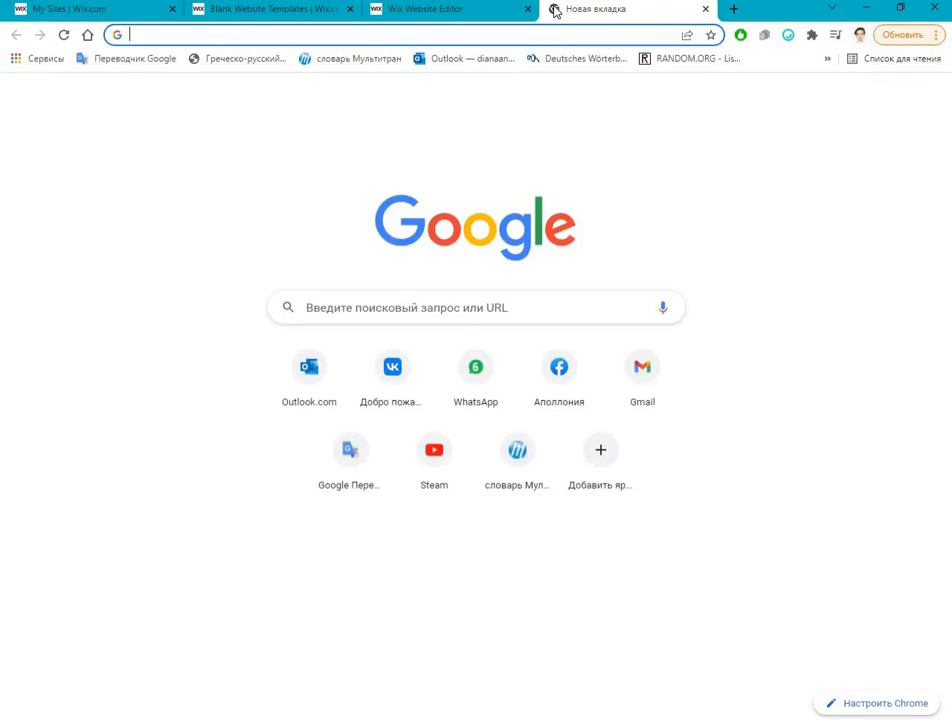
{"action": "type", "text": "flo"}
{"action": "key", "text": "Return"}
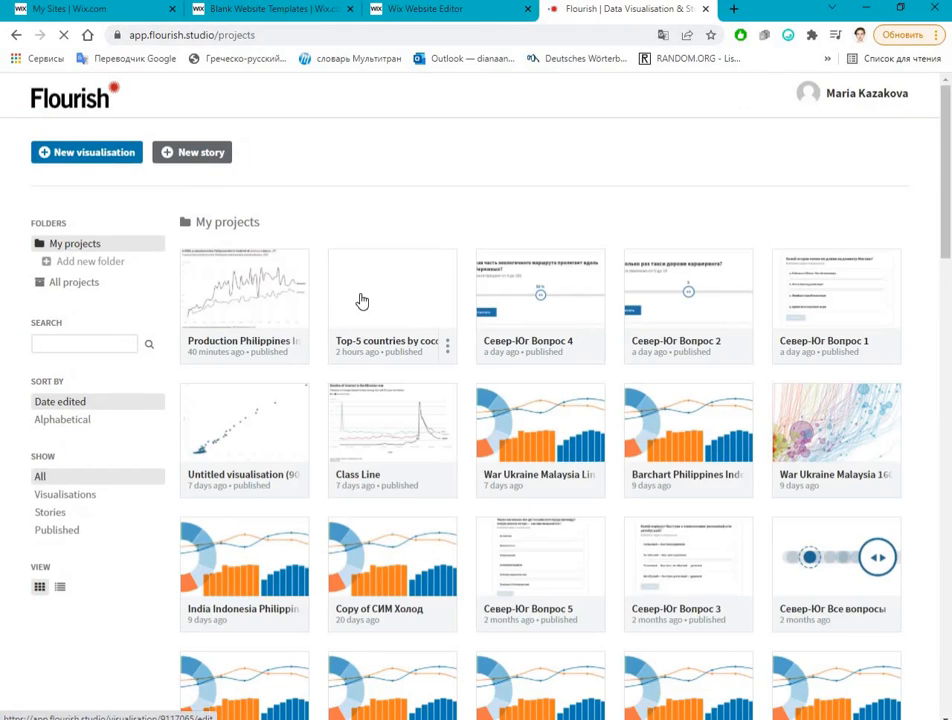
{"action": "left_click", "coordinate": [362, 301]}
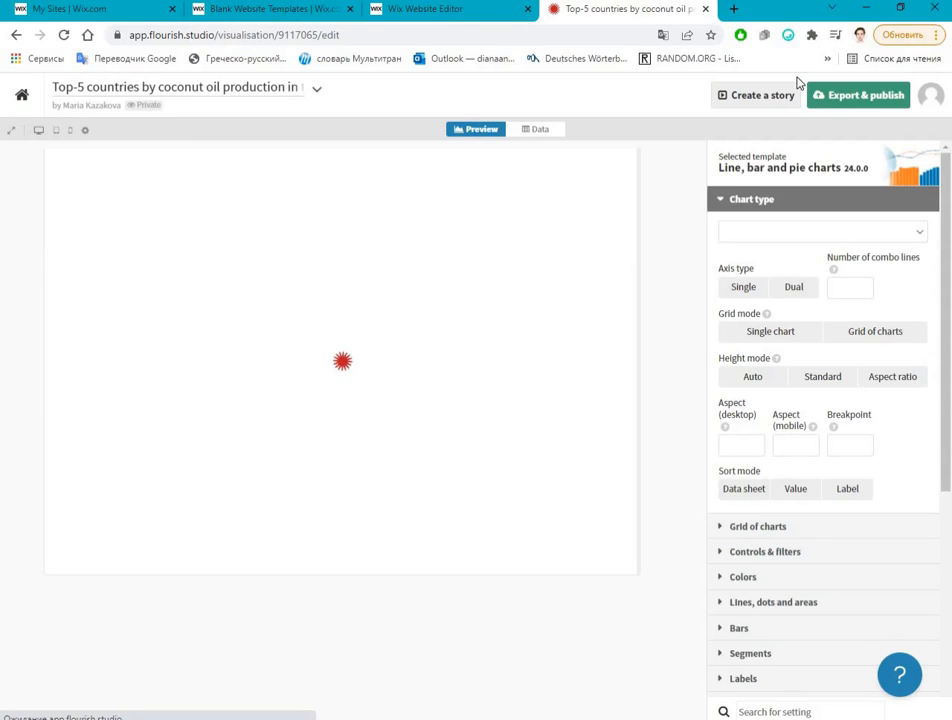
{"action": "left_click", "coordinate": [858, 95]}
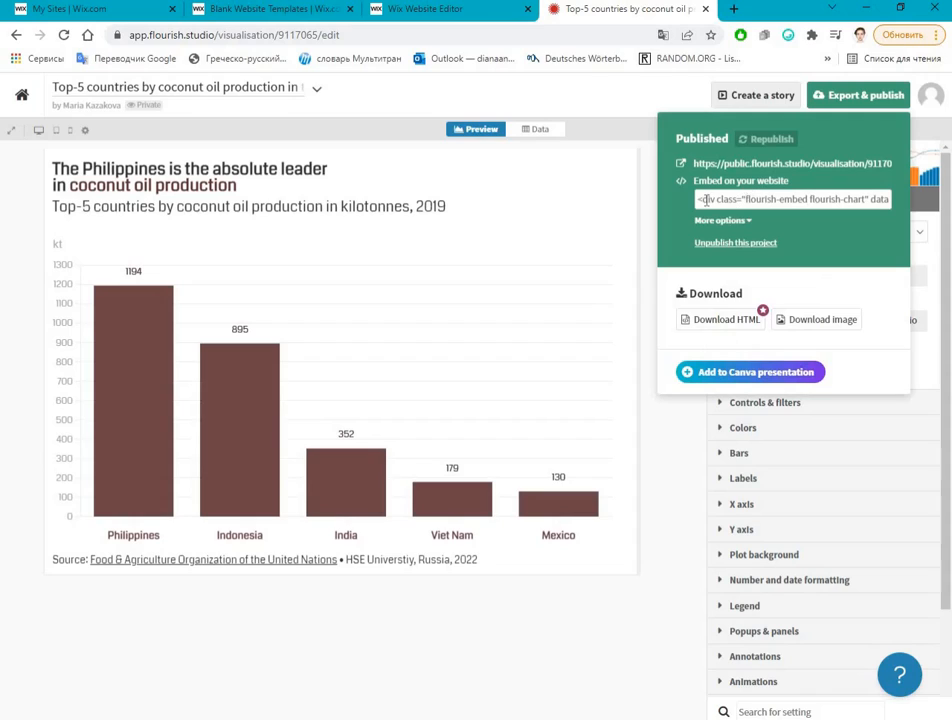
{"action": "left_click", "coordinate": [715, 199]}
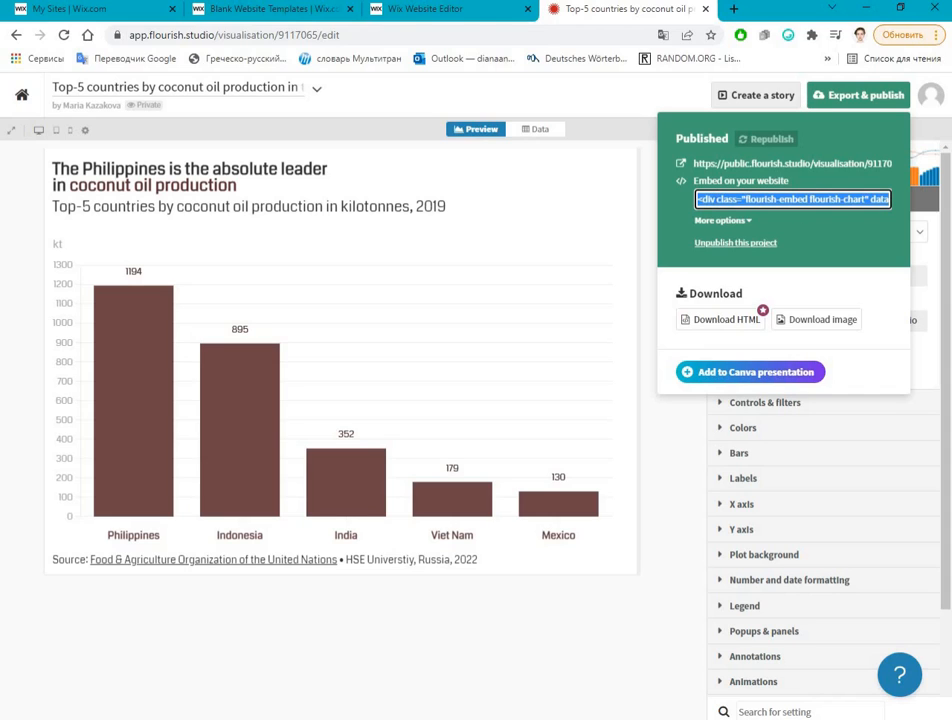
Step: Back in the Wix editor, paste the Flourish embed code into the HTML widget and apply it
{"action": "left_click", "coordinate": [425, 8]}
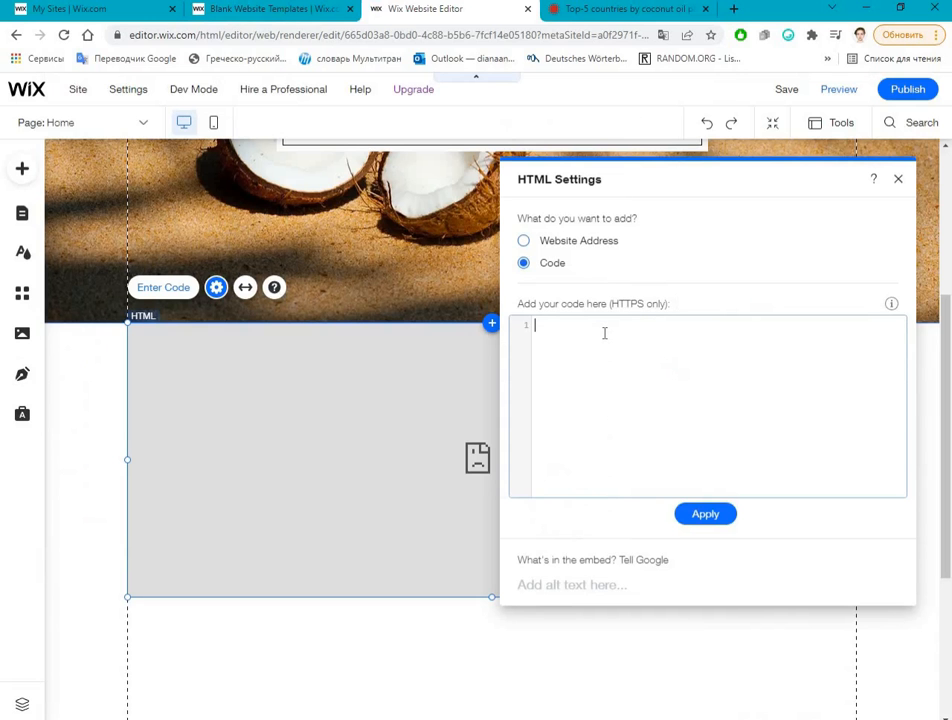
{"action": "left_click", "coordinate": [604, 333]}
{"action": "type", "text": "<div class=\"flourish-embed flourish-chart\" data-src=\"visualisation/9117065\"><script src=\"https://public.flourish.studio/resources/embed.js\"></script></div>"}
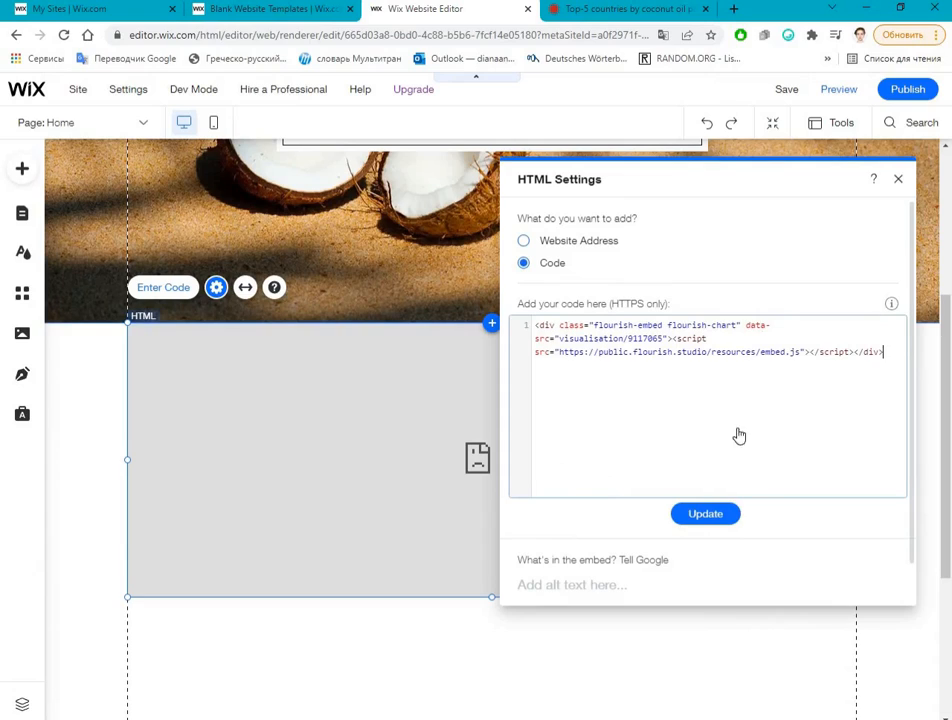
{"action": "left_click", "coordinate": [688, 522]}
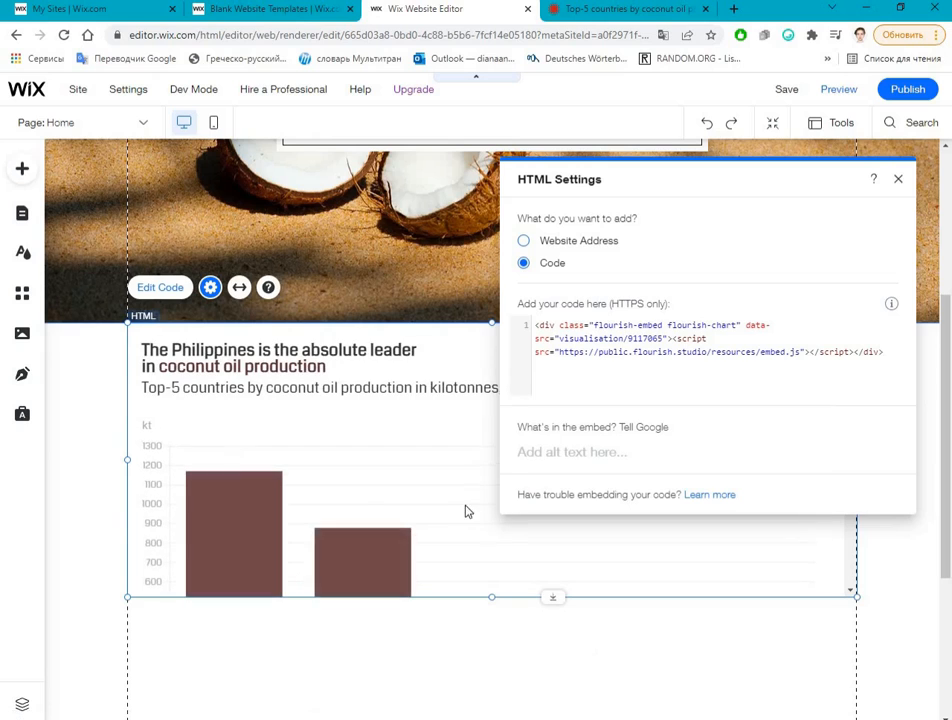
Step: Extend the HTML widget's lower edge downward until the whole chart and its source line fit inside
{"action": "left_click", "coordinate": [464, 506]}
{"action": "scroll", "coordinate": [497, 331], "scroll_direction": "down", "scroll_amount": 3}
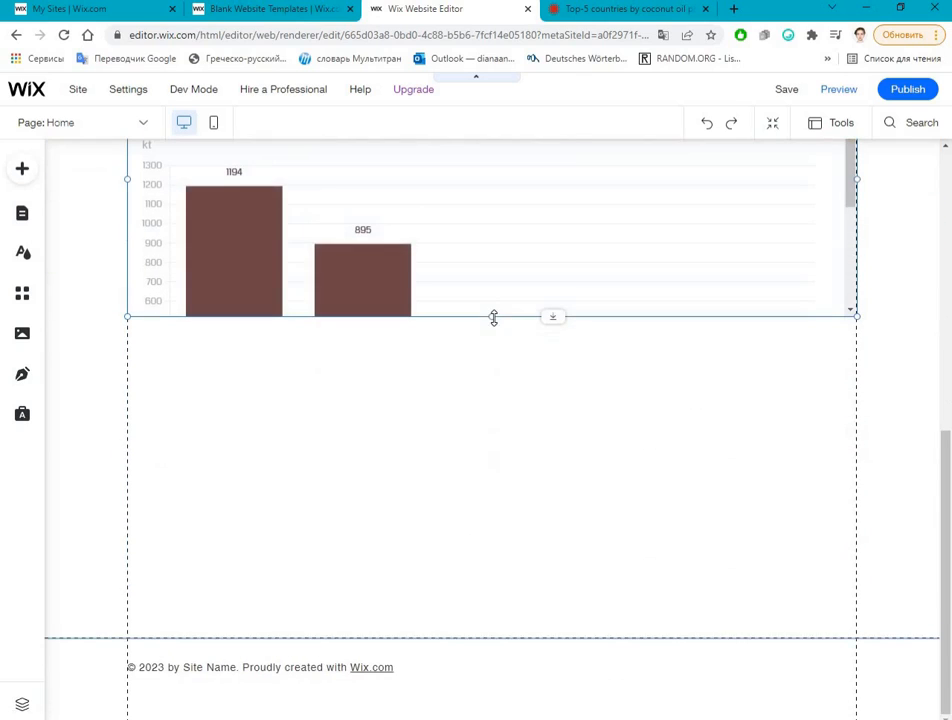
{"action": "left_click_drag", "start_coordinate": [491, 441], "coordinate": [491, 500]}
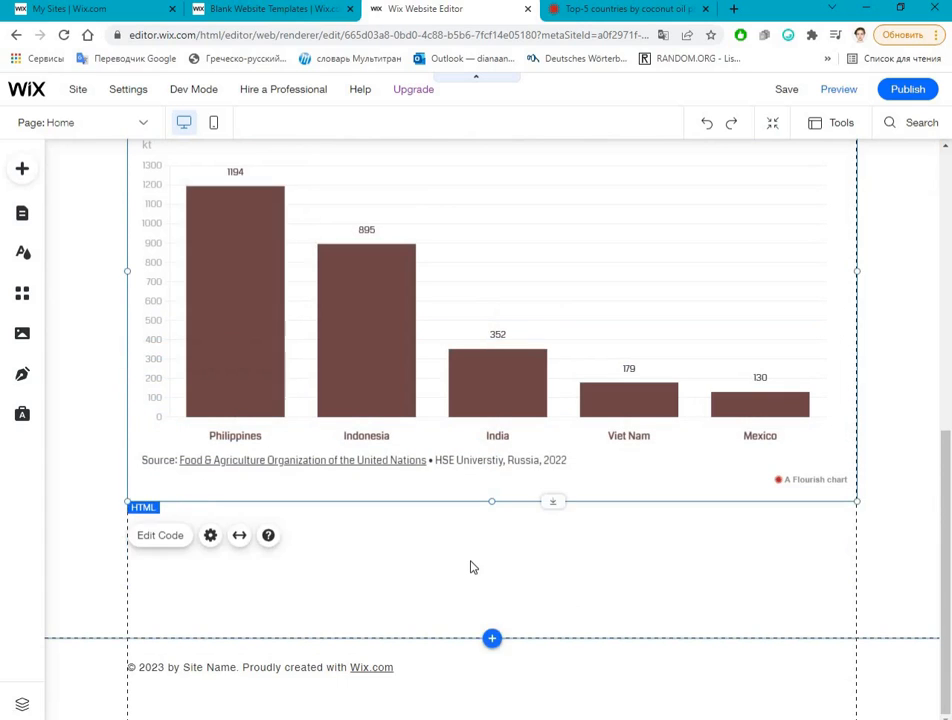
Step: Review the page from the coconut strip to the embedded chart, and compare the chart with its original in Flourish
{"action": "scroll", "coordinate": [472, 567], "scroll_direction": "up", "scroll_amount": 3}
{"action": "scroll", "coordinate": [438, 550], "scroll_direction": "down", "scroll_amount": 2}
{"action": "scroll", "coordinate": [405, 449], "scroll_direction": "down", "scroll_amount": 2}
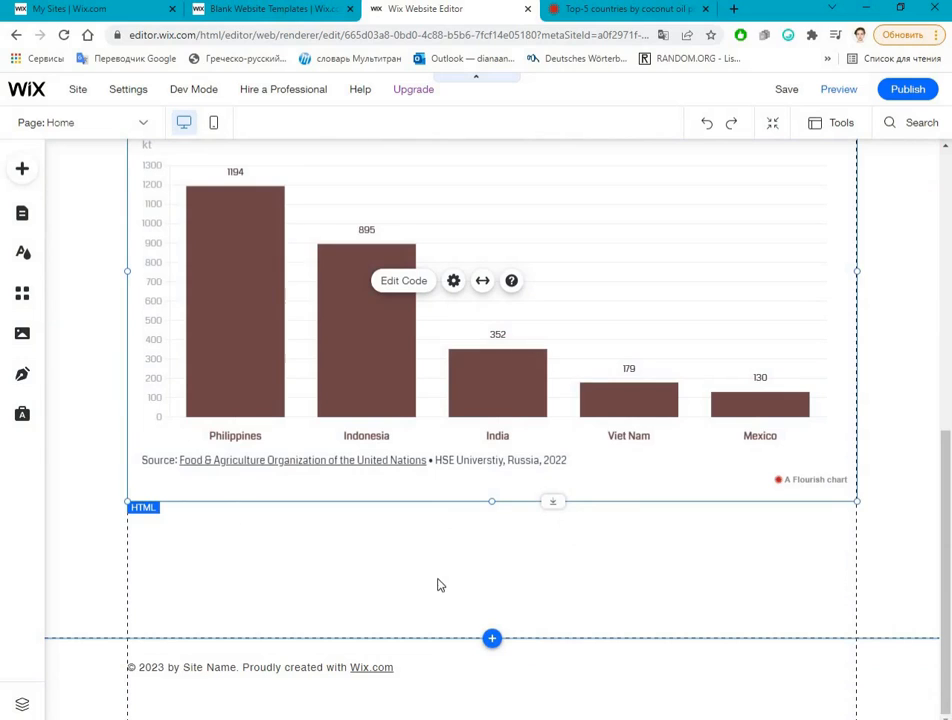
{"action": "left_click", "coordinate": [440, 580]}
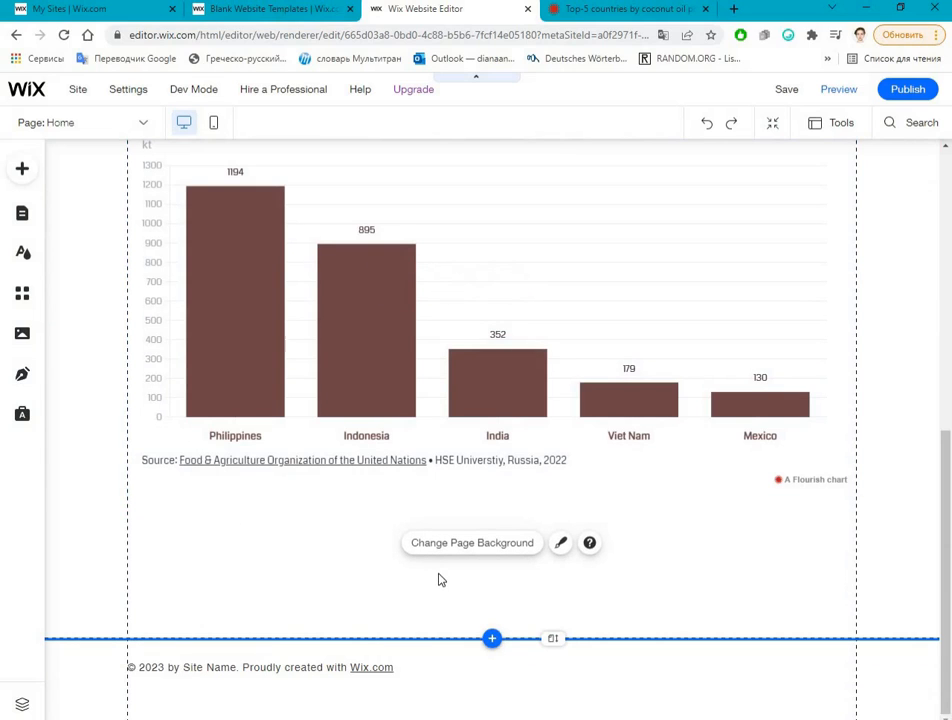
{"action": "scroll", "coordinate": [380, 555], "scroll_direction": "up", "scroll_amount": 5}
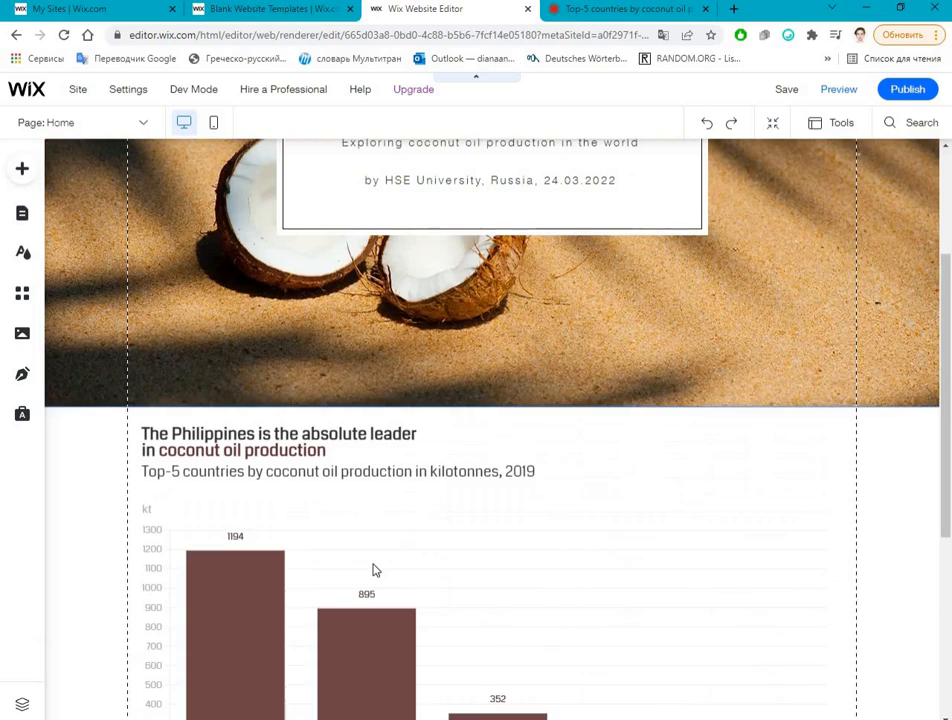
{"action": "scroll", "coordinate": [639, 354], "scroll_direction": "down", "scroll_amount": 3}
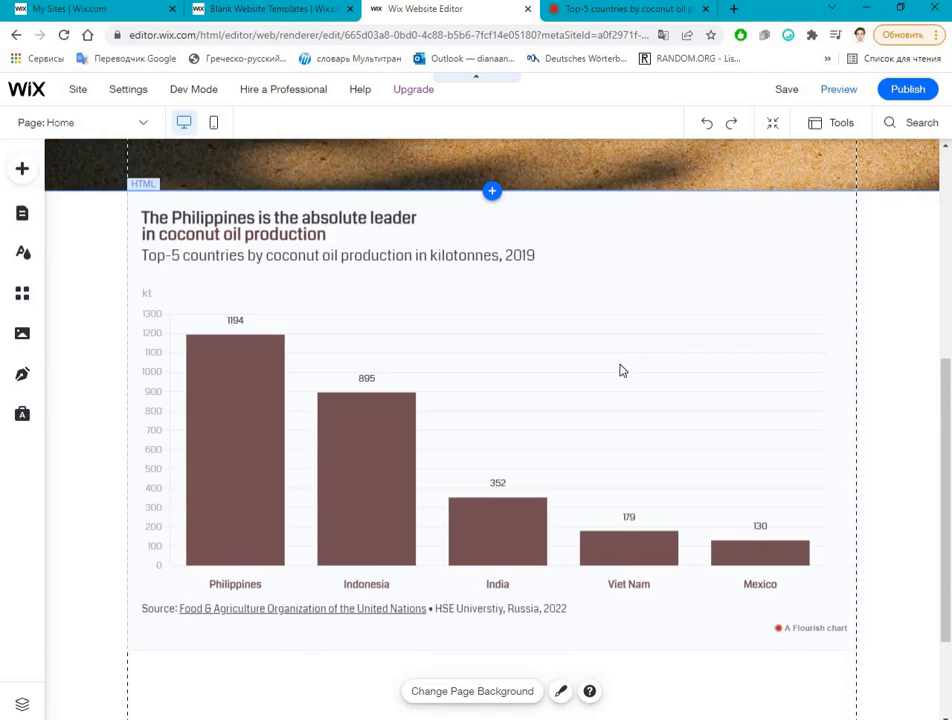
{"action": "scroll", "coordinate": [620, 371], "scroll_direction": "down", "scroll_amount": 2}
{"action": "scroll", "coordinate": [616, 380], "scroll_direction": "up", "scroll_amount": 6}
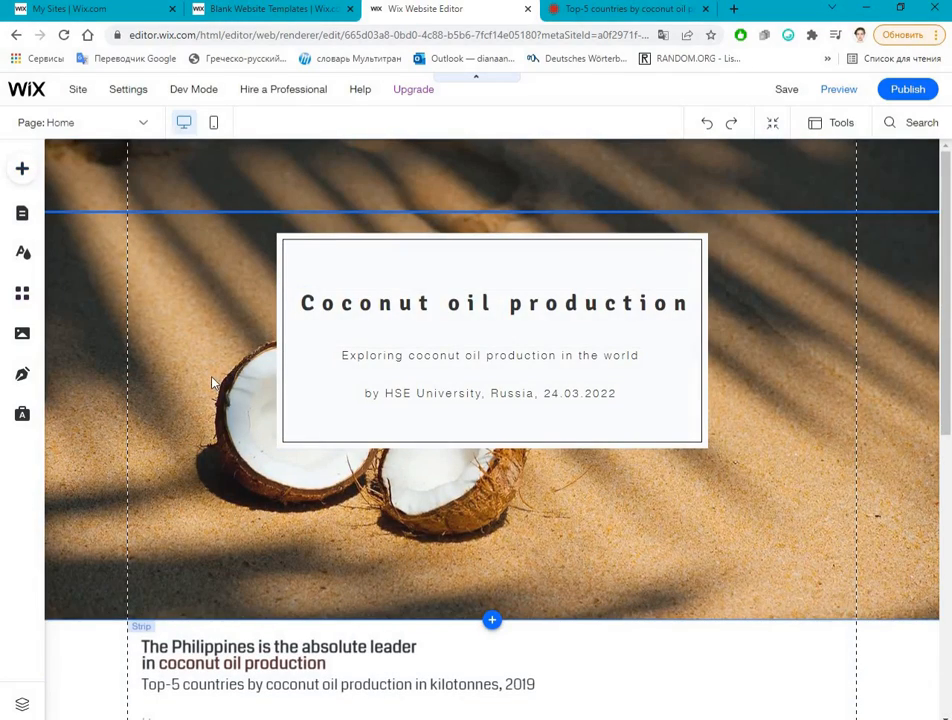
{"action": "scroll", "coordinate": [140, 221], "scroll_direction": "down", "scroll_amount": 2}
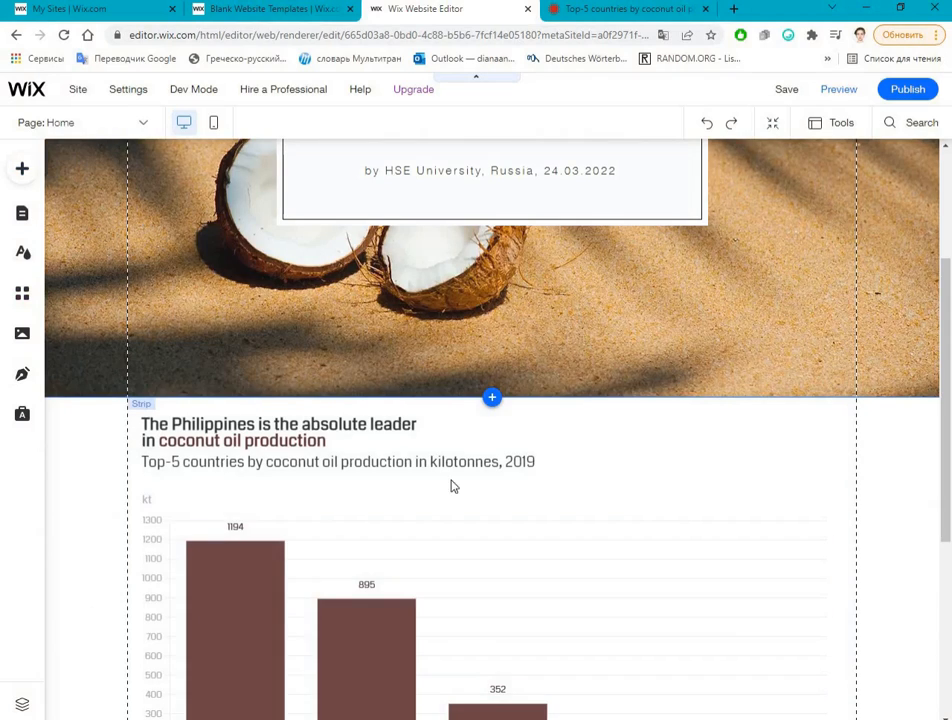
{"action": "scroll", "coordinate": [400, 420], "scroll_direction": "down", "scroll_amount": 3}
{"action": "left_click", "coordinate": [370, 340]}
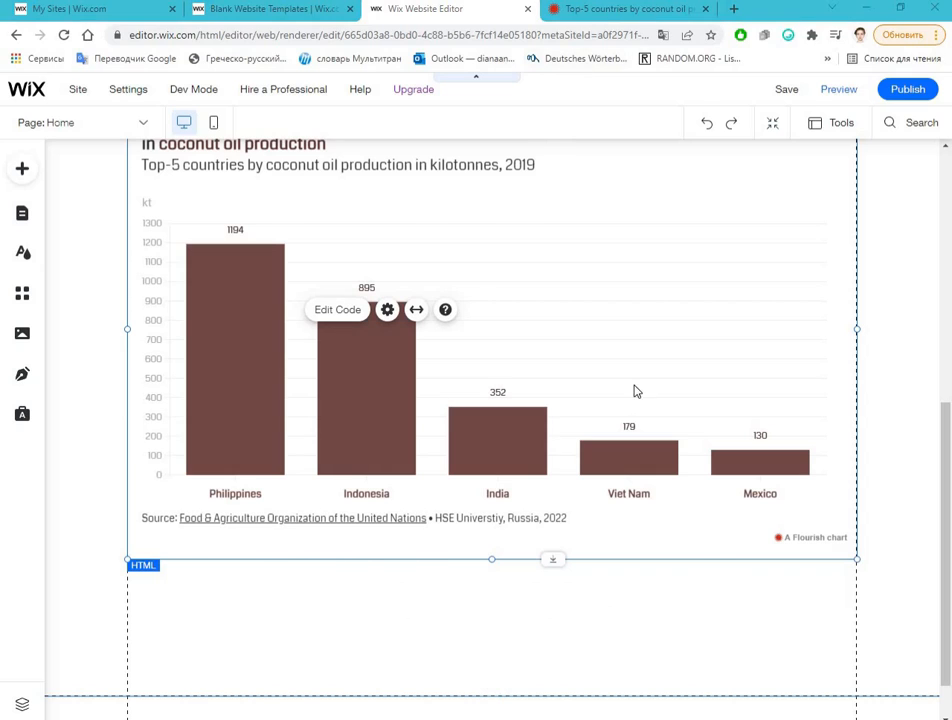
{"action": "key", "text": "ctrl+Tab"}
{"action": "left_click", "coordinate": [410, 352]}
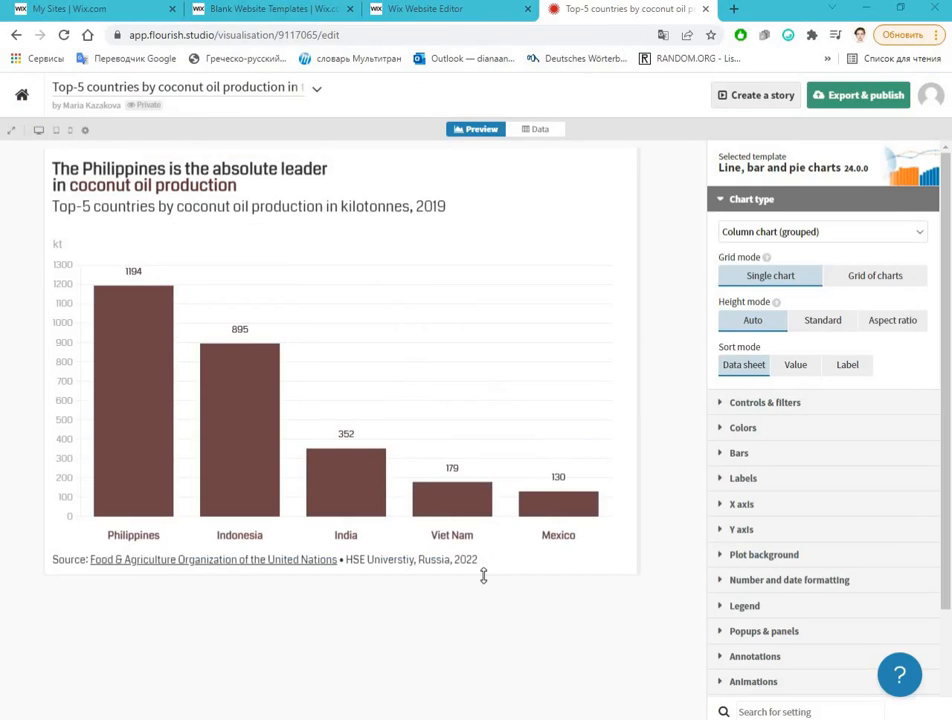
{"action": "key", "text": "ctrl+shift+Tab"}
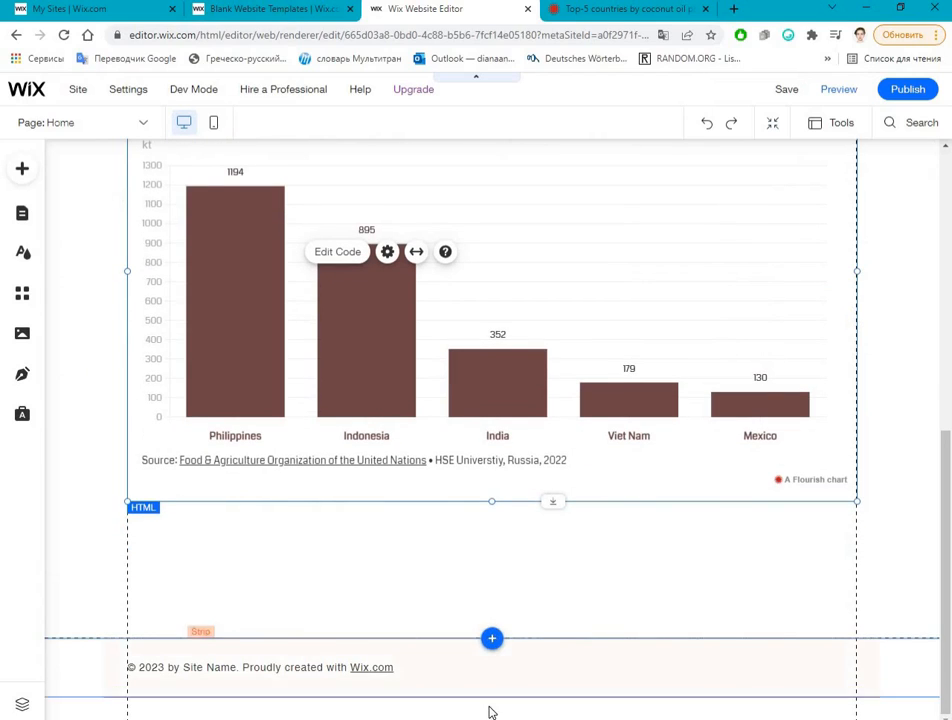
Step: Add a Paragraph 1 themed text just below the embedded chart and open it for editing
{"action": "left_click", "coordinate": [455, 624]}
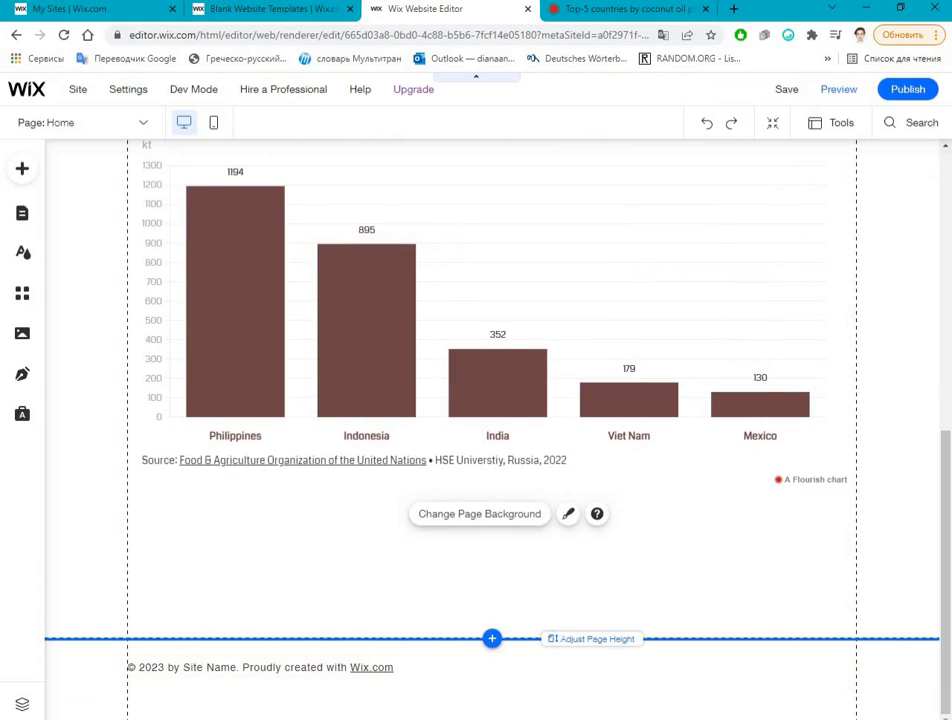
{"action": "left_click", "coordinate": [17, 176]}
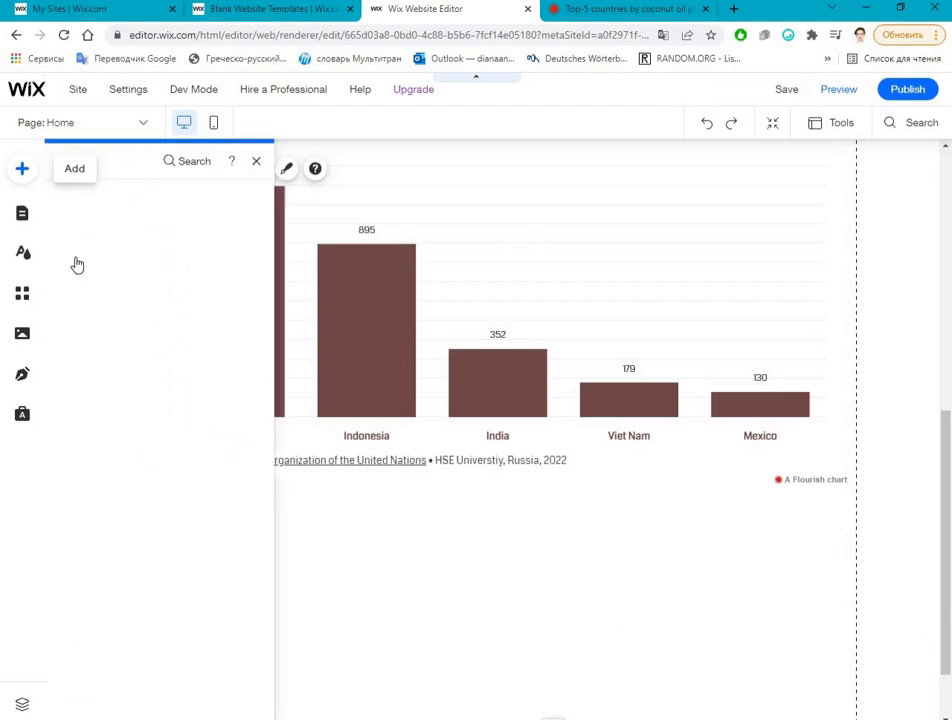
{"action": "left_click", "coordinate": [76, 224]}
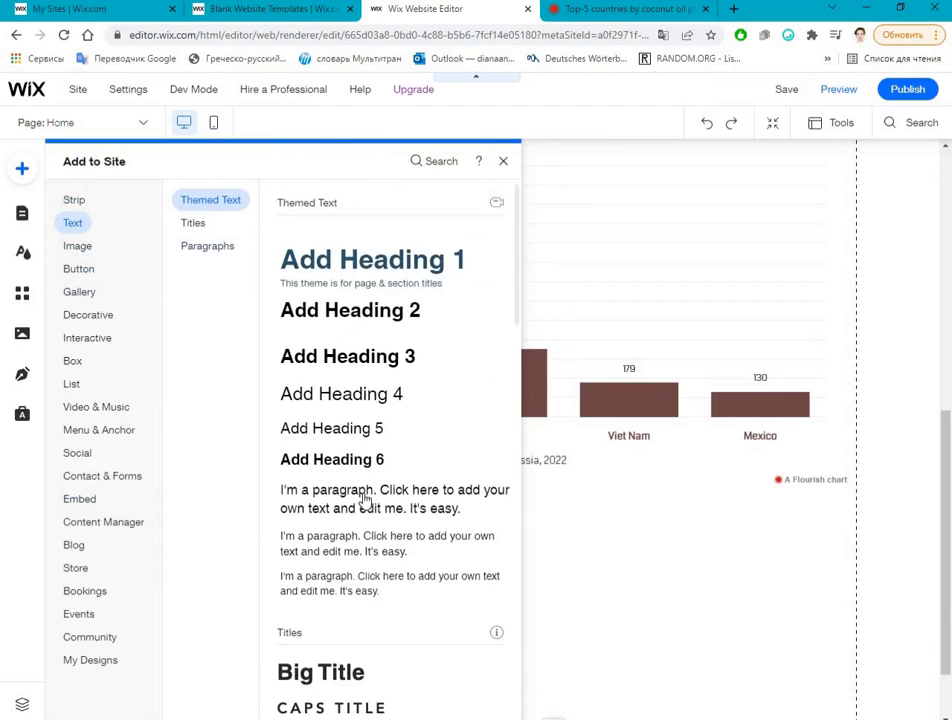
{"action": "left_click", "coordinate": [440, 499]}
{"action": "left_click_drag", "start_coordinate": [508, 434], "coordinate": [414, 536]}
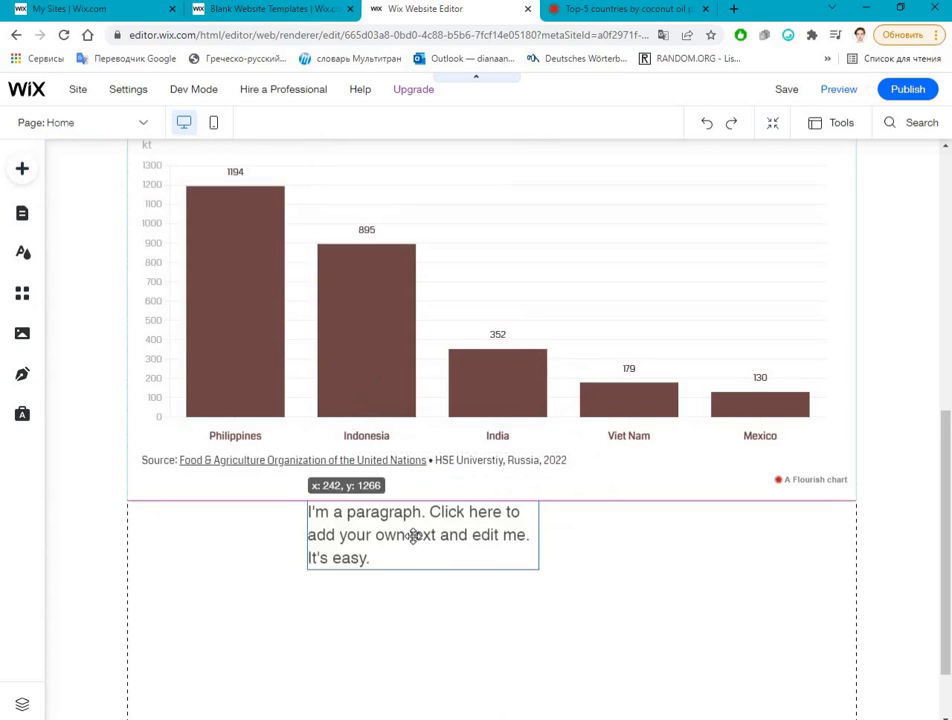
{"action": "double_click", "coordinate": [413, 536]}
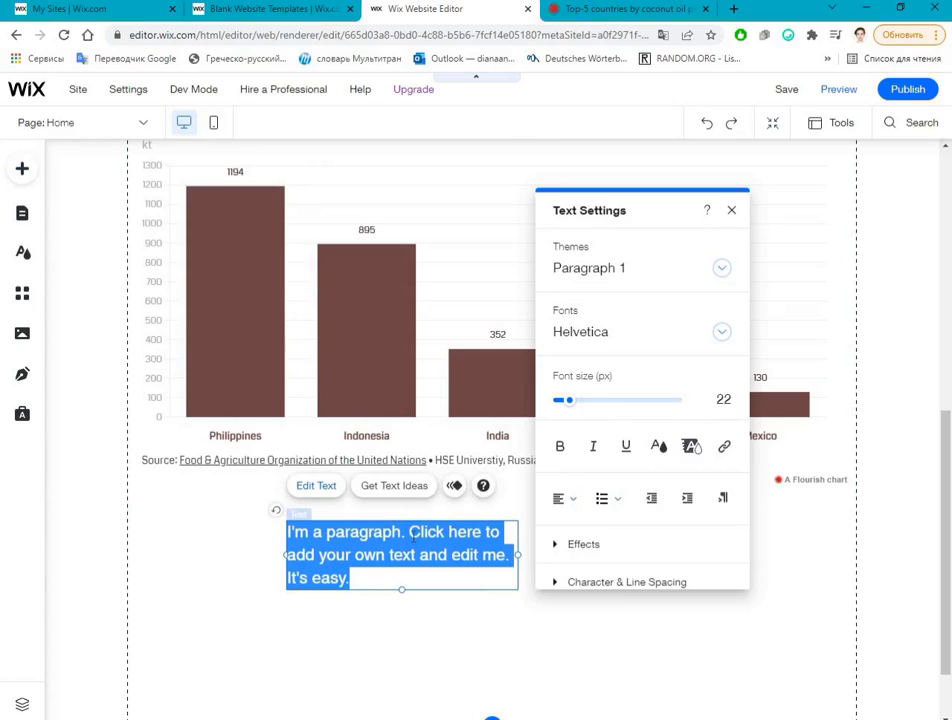
Step: Replace the placeholder paragraph below the chart with "Coconuts are love" and shift its text box to the right
{"action": "type", "text": "Coconuts are love"}
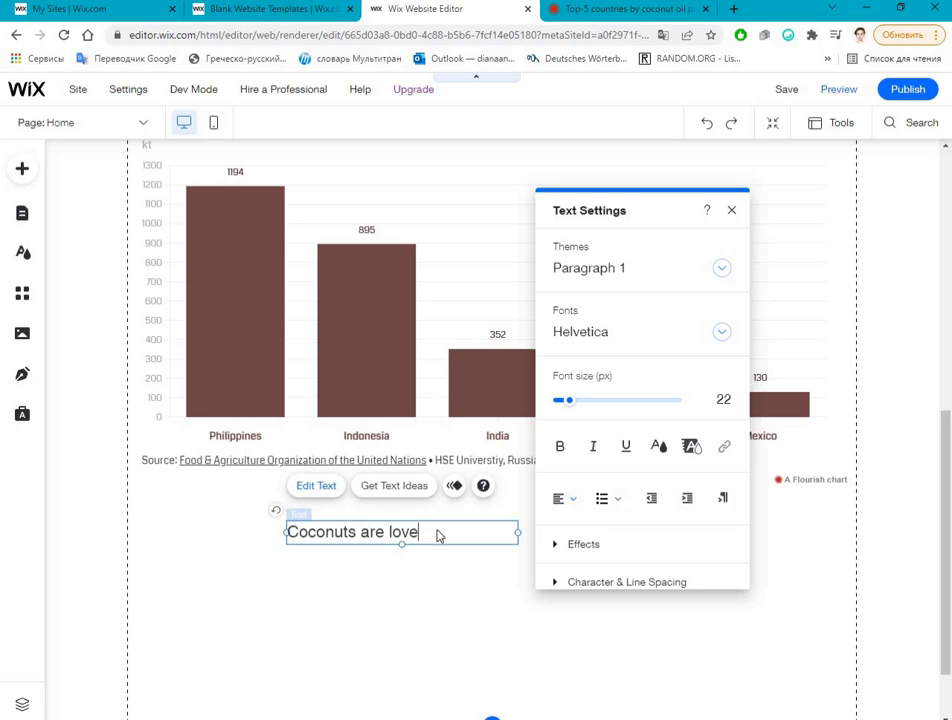
{"action": "left_click", "coordinate": [400, 553]}
{"action": "mouse_move", "coordinate": [443, 531]}
{"action": "left_mouse_down"}
{"action": "mouse_move", "coordinate": [474, 528]}
{"action": "mouse_move", "coordinate": [459, 526]}
{"action": "left_mouse_up"}
{"action": "left_click", "coordinate": [406, 482]}
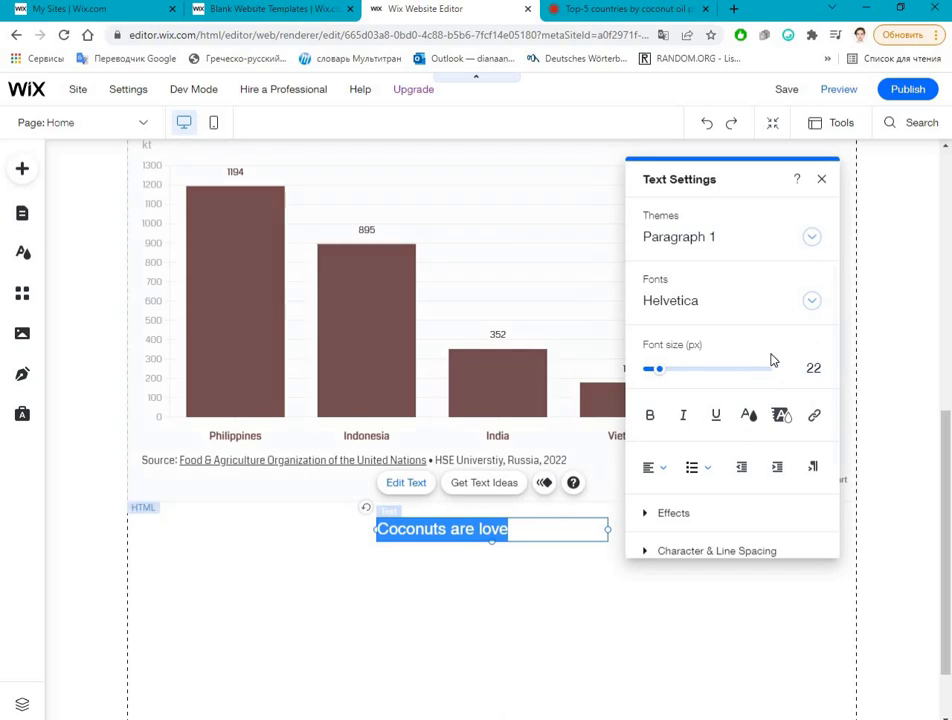
Step: Centre-align the "Coconuts are love" text
{"action": "scroll", "coordinate": [718, 500], "scroll_direction": "down", "scroll_amount": 1}
{"action": "scroll", "coordinate": [718, 495], "scroll_direction": "down", "scroll_amount": 1}
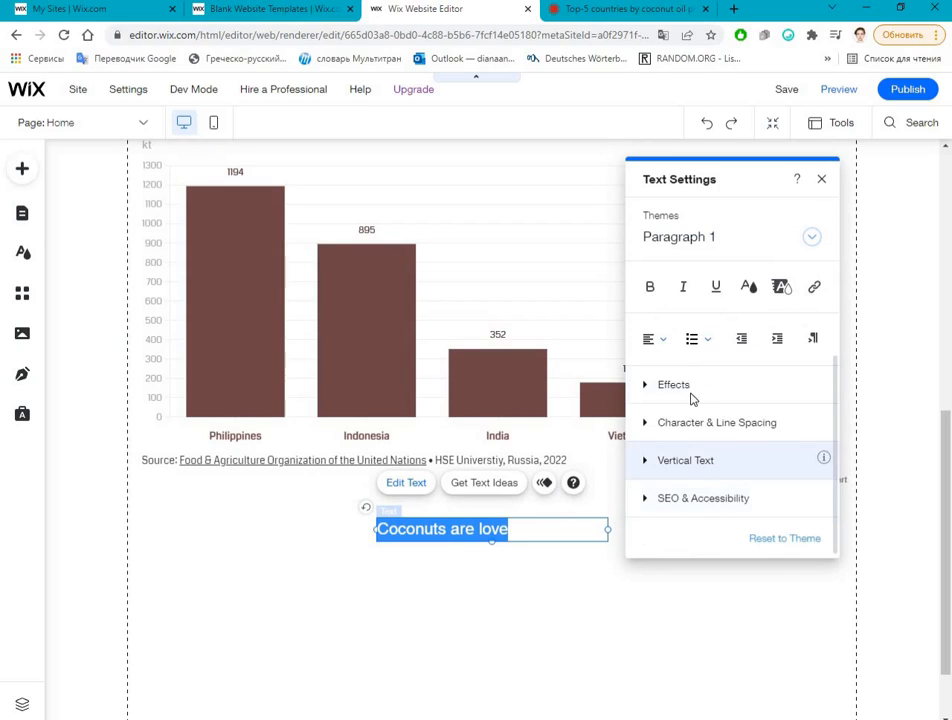
{"action": "left_click", "coordinate": [660, 343]}
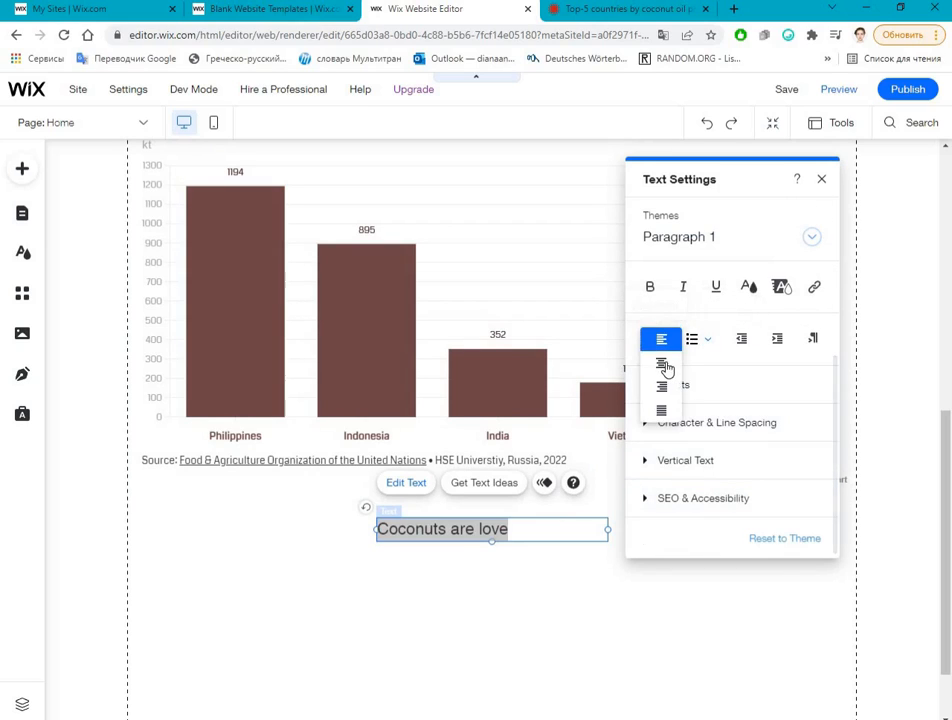
{"action": "left_click", "coordinate": [662, 364]}
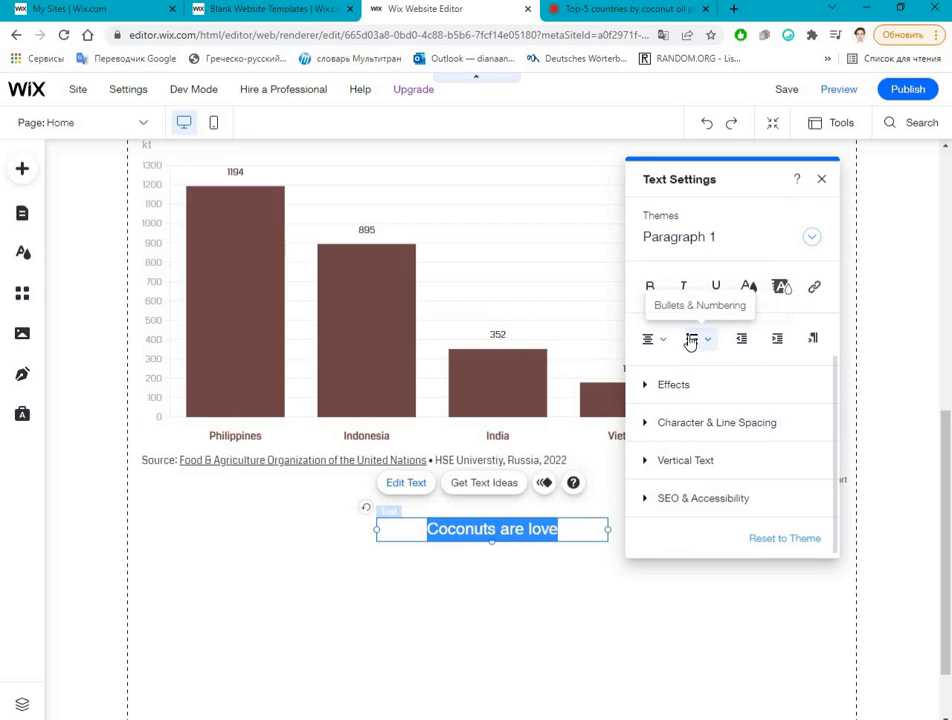
Step: Try a bulleted list on the "Coconuts are love" text, and make it a numbered list instead
{"action": "left_click", "coordinate": [698, 339]}
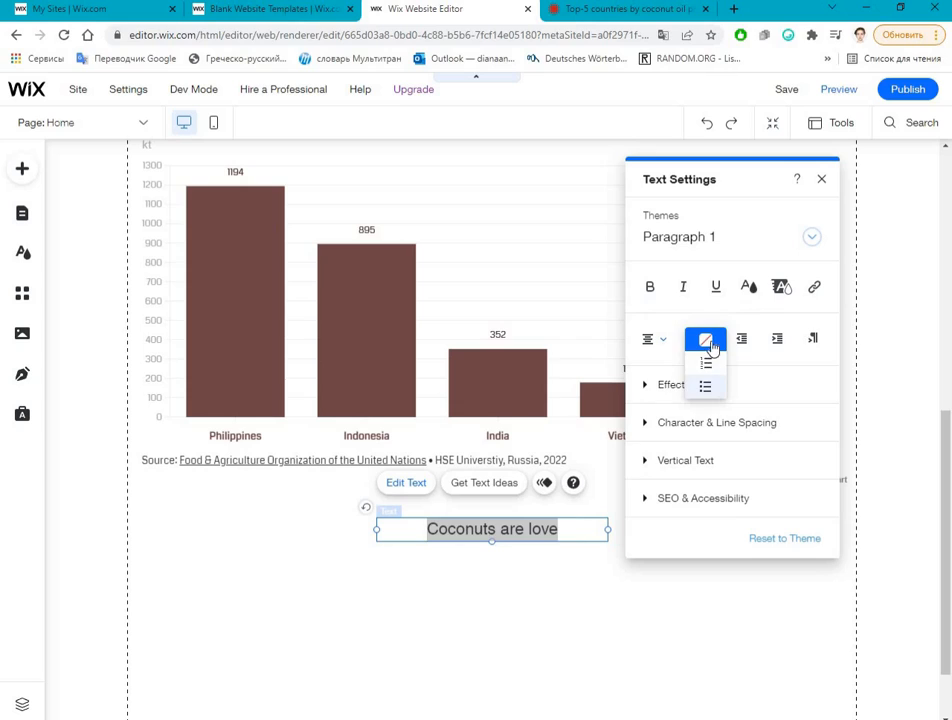
{"action": "left_click", "coordinate": [706, 386]}
{"action": "left_click", "coordinate": [699, 340]}
{"action": "left_click", "coordinate": [701, 316]}
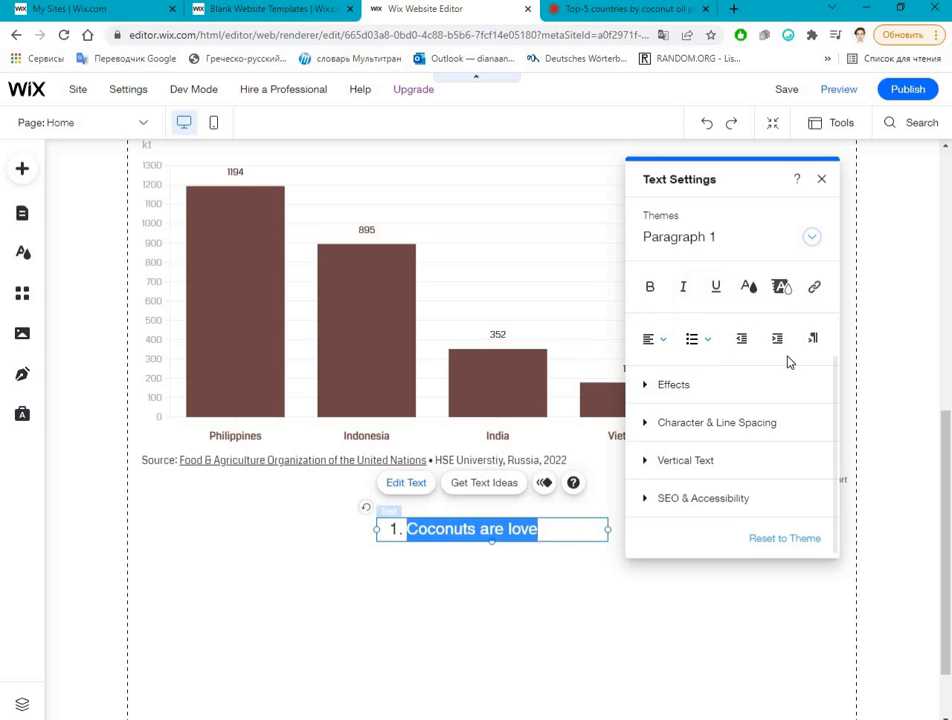
Step: Colour the numbered "Coconuts are love" text with the theme blue #0057E1
{"action": "left_click", "coordinate": [794, 288]}
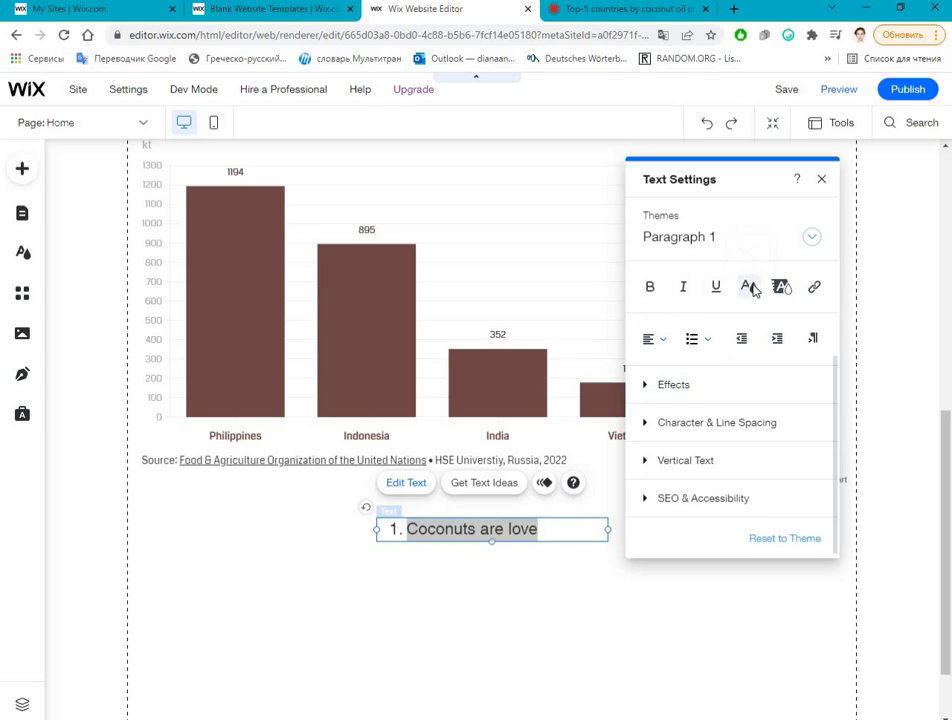
{"action": "left_click", "coordinate": [750, 288]}
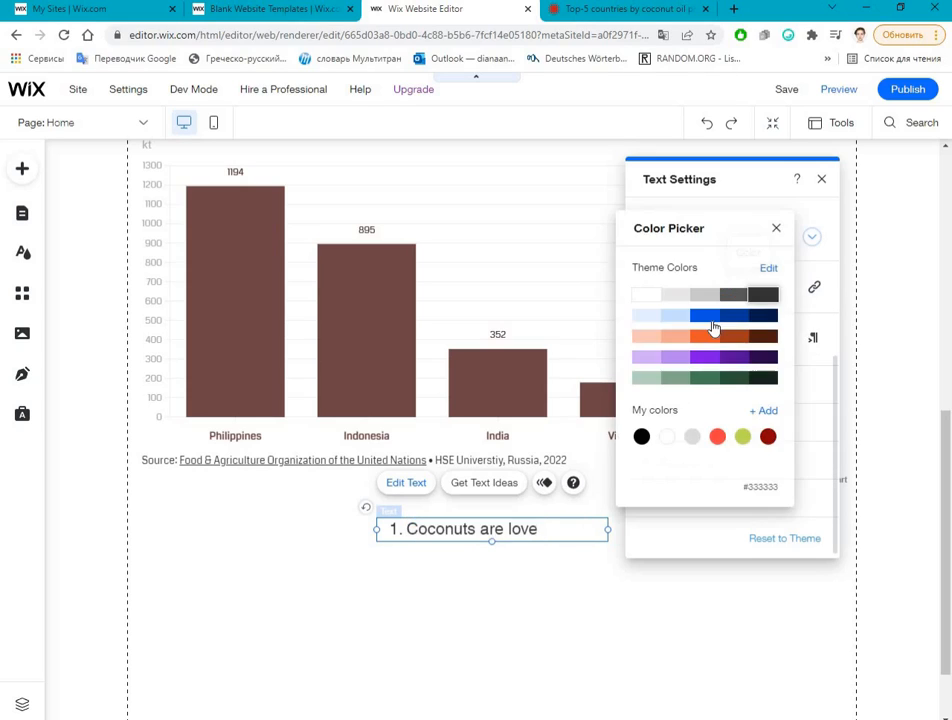
{"action": "left_click", "coordinate": [794, 287]}
Step: Try blue, orange and purple theme colours as the text's highlight
{"action": "left_click", "coordinate": [781, 287]}
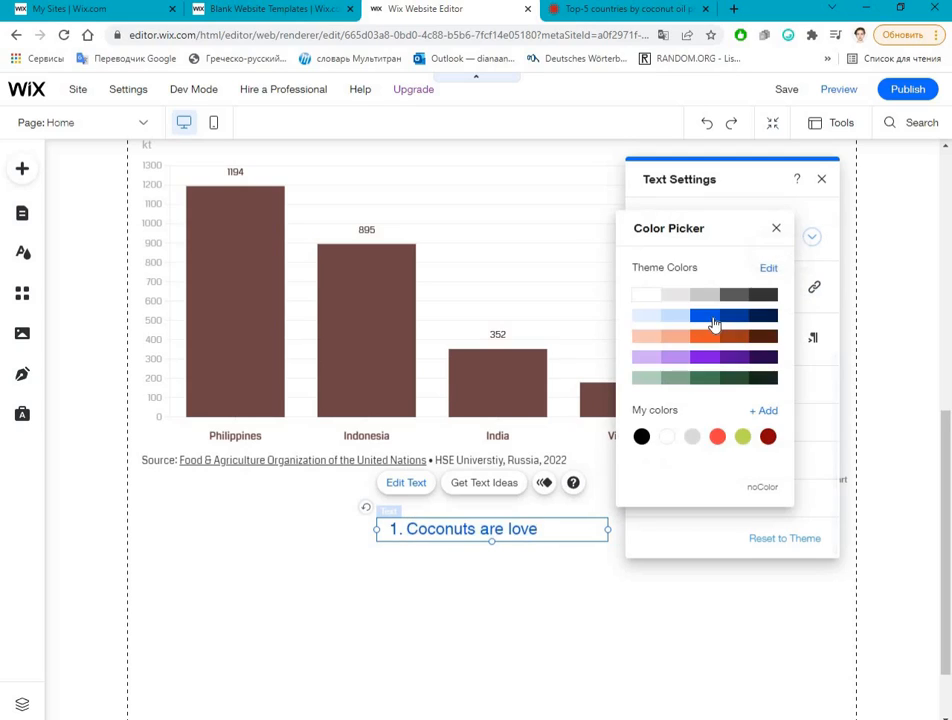
{"action": "left_click", "coordinate": [713, 320]}
{"action": "left_click", "coordinate": [712, 338]}
{"action": "left_click", "coordinate": [715, 357]}
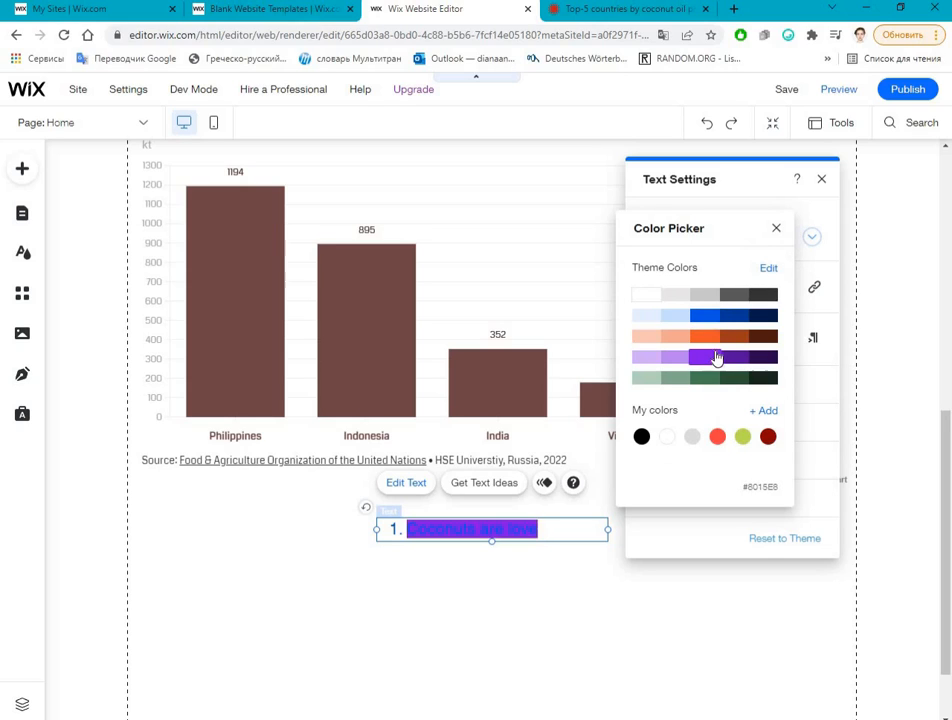
{"action": "left_click", "coordinate": [827, 402]}
Step: Look through the effects available for the text
{"action": "left_click", "coordinate": [816, 379]}
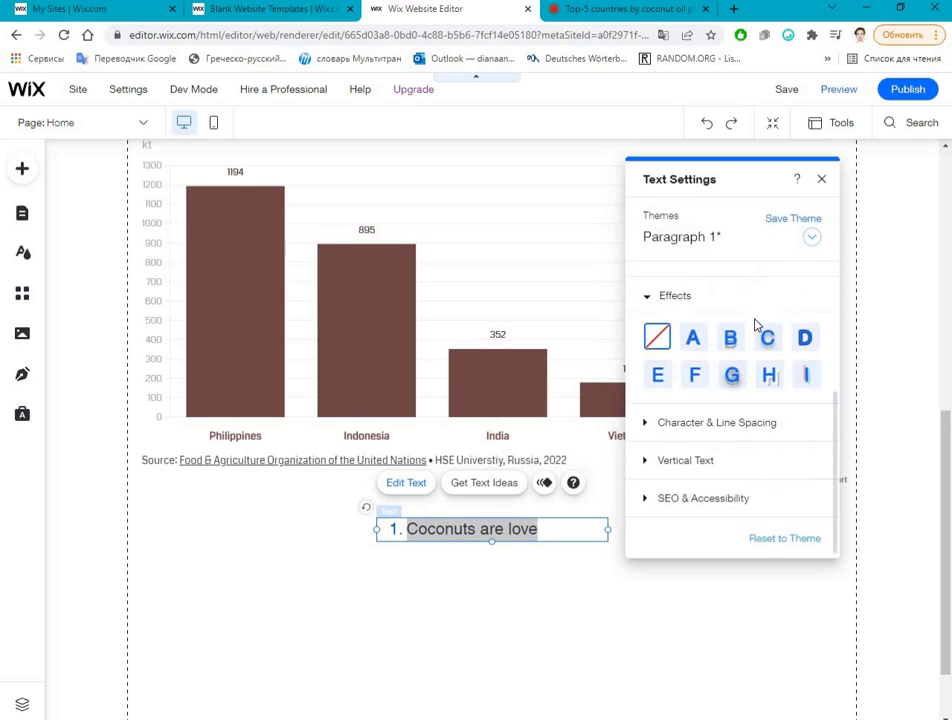
{"action": "left_click", "coordinate": [673, 301]}
{"action": "scroll", "coordinate": [801, 421], "scroll_direction": "up", "scroll_amount": 2}
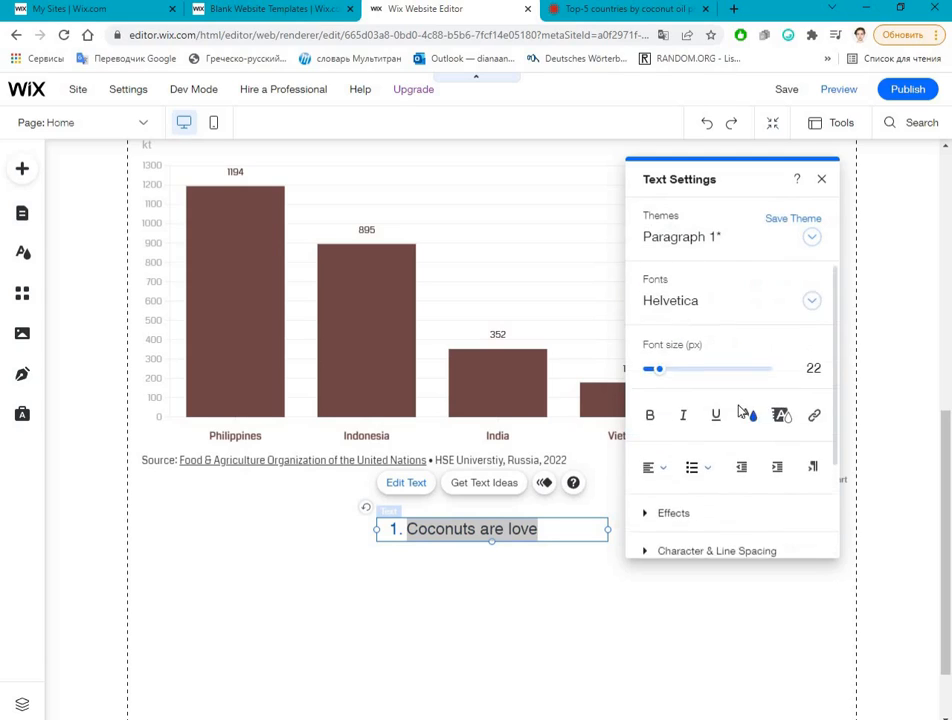
{"action": "scroll", "coordinate": [740, 410], "scroll_direction": "down", "scroll_amount": 2}
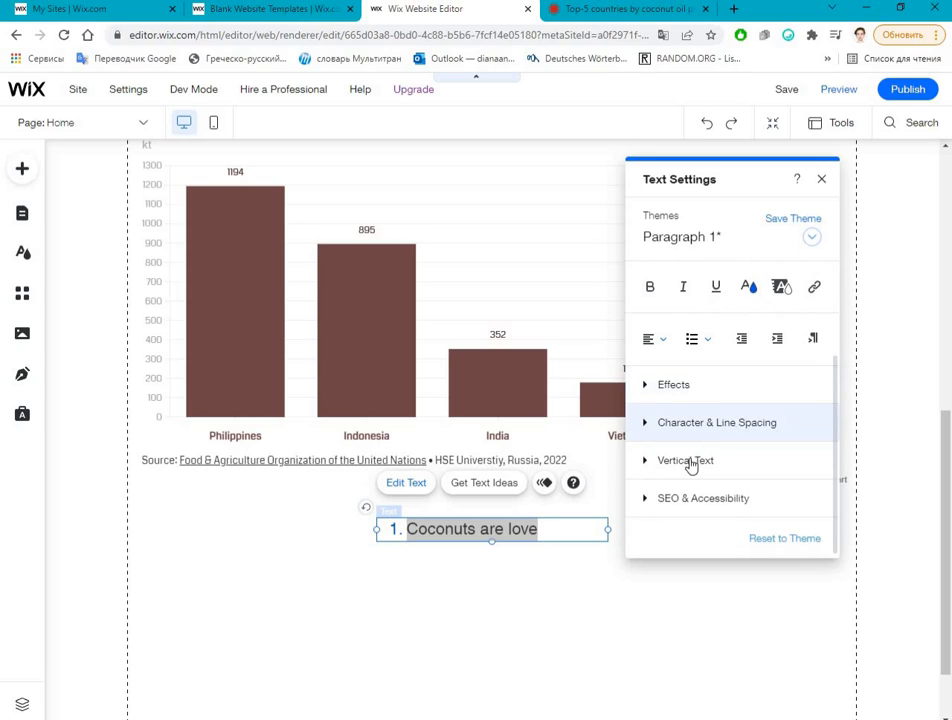
Step: Try a custom line spacing of 1.9 on the text, reduce it, and finish editing
{"action": "left_click", "coordinate": [700, 422]}
{"action": "left_click", "coordinate": [710, 463]}
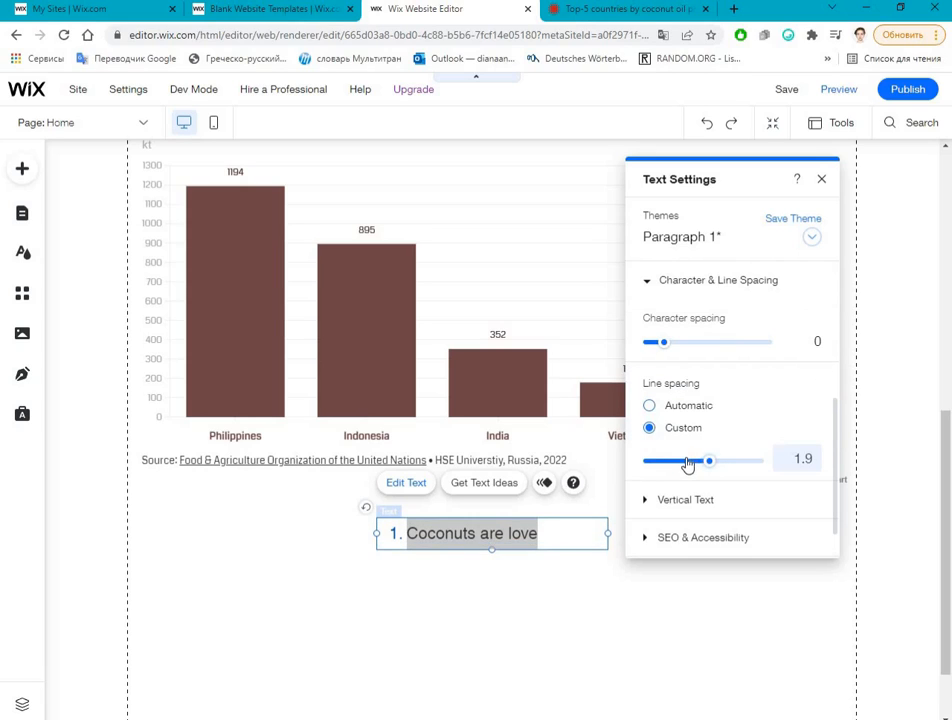
{"action": "left_click", "coordinate": [687, 464]}
{"action": "left_click", "coordinate": [450, 563]}
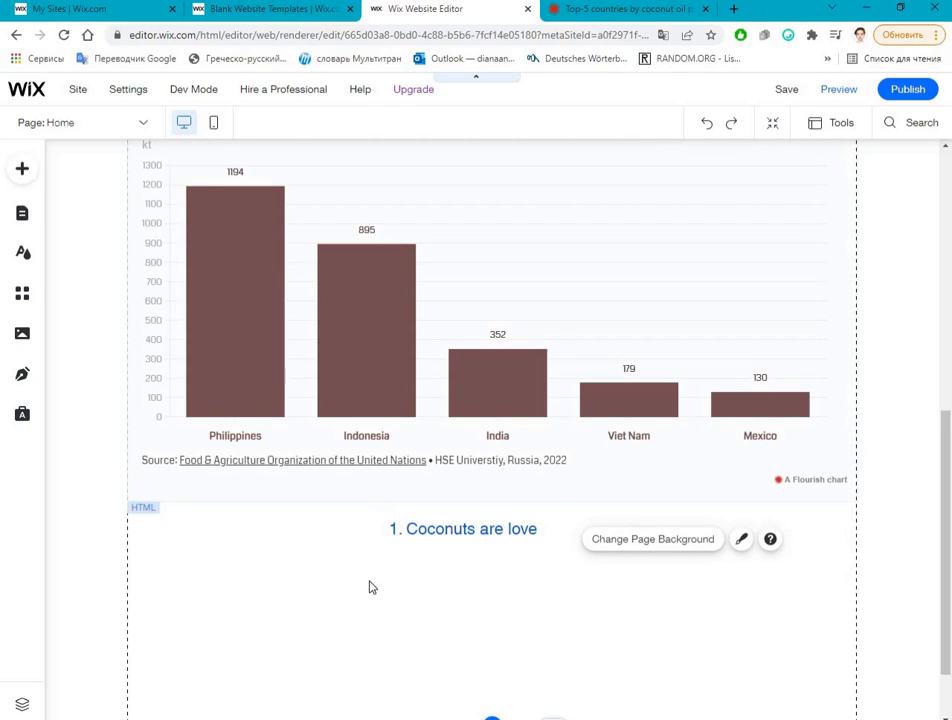
Step: Open the image chooser showing the site's own uploaded files to add an image to the page
{"action": "scroll", "coordinate": [378, 597], "scroll_direction": "up", "scroll_amount": 1}
{"action": "scroll", "coordinate": [378, 597], "scroll_direction": "up", "scroll_amount": 3}
{"action": "scroll", "coordinate": [15, 187], "scroll_direction": "down", "scroll_amount": 3}
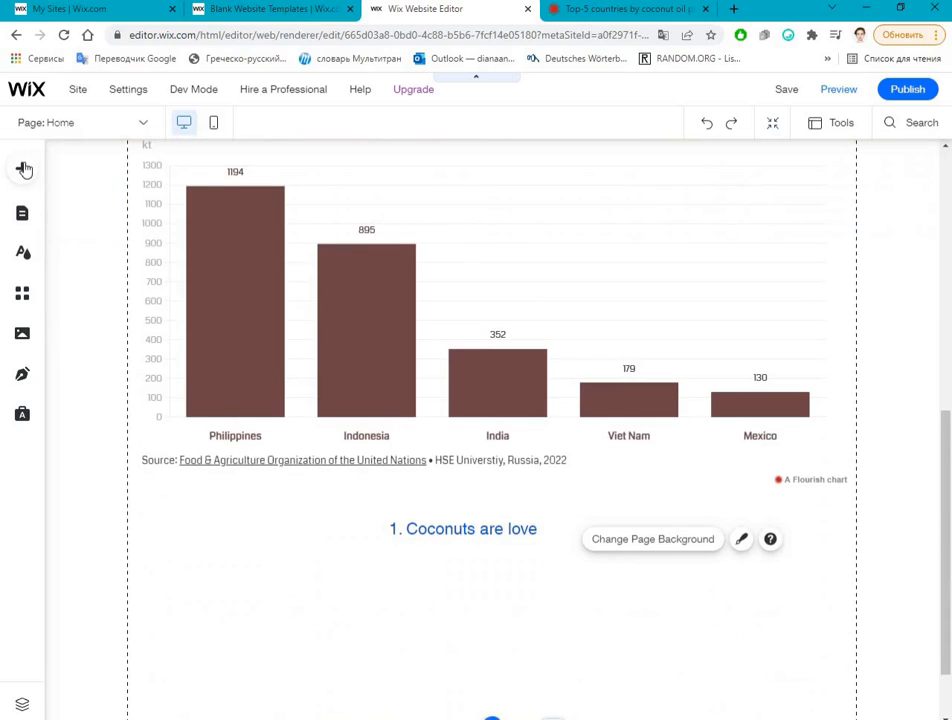
{"action": "left_click", "coordinate": [24, 170]}
{"action": "left_click", "coordinate": [76, 205]}
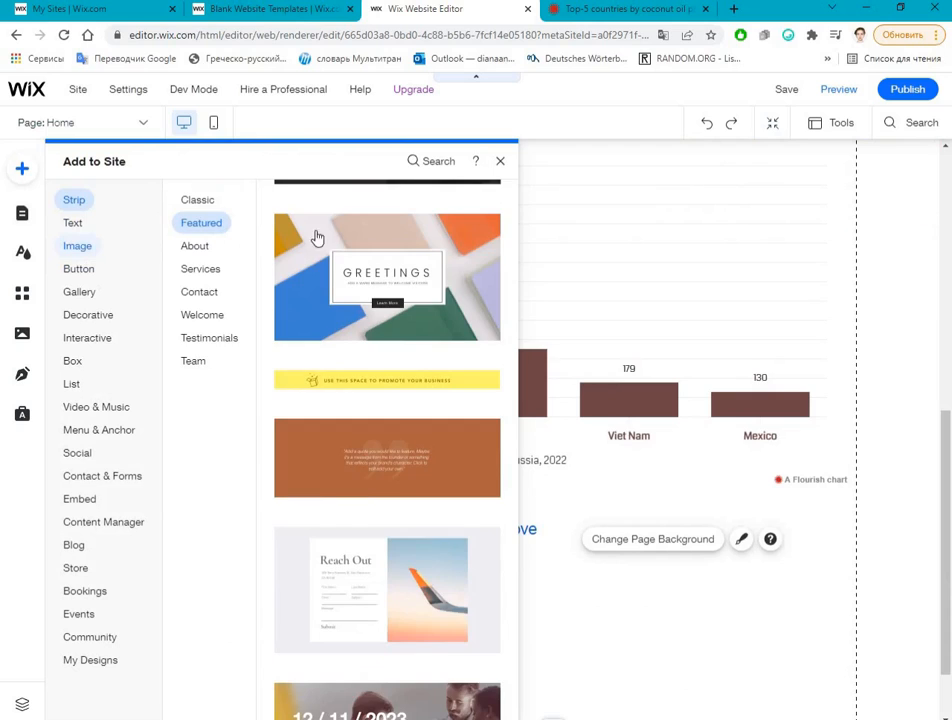
{"action": "left_click", "coordinate": [450, 258]}
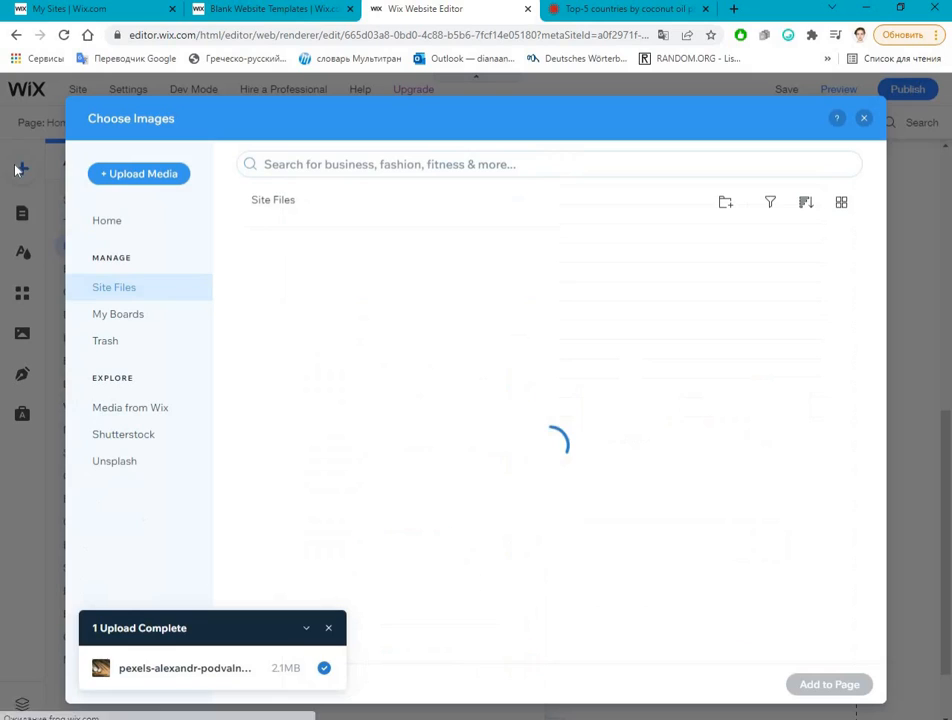
Step: Upload one of the Top-5 coconut oil production chart images from the Course folder and move it to the trash
{"action": "left_click", "coordinate": [125, 175]}
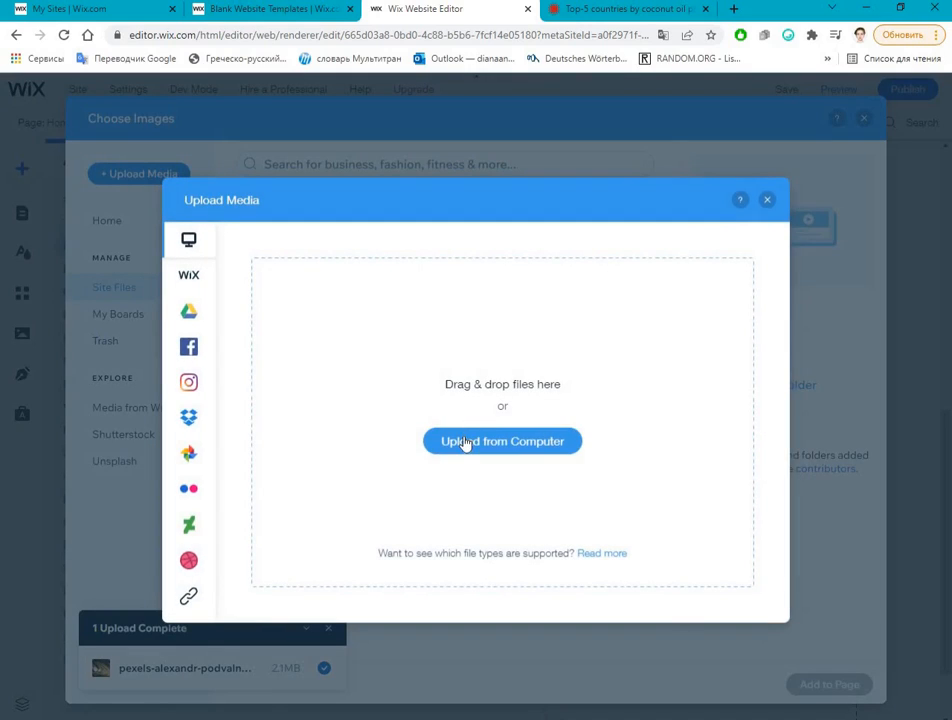
{"action": "scroll", "coordinate": [484, 408], "scroll_direction": "down", "scroll_amount": 5}
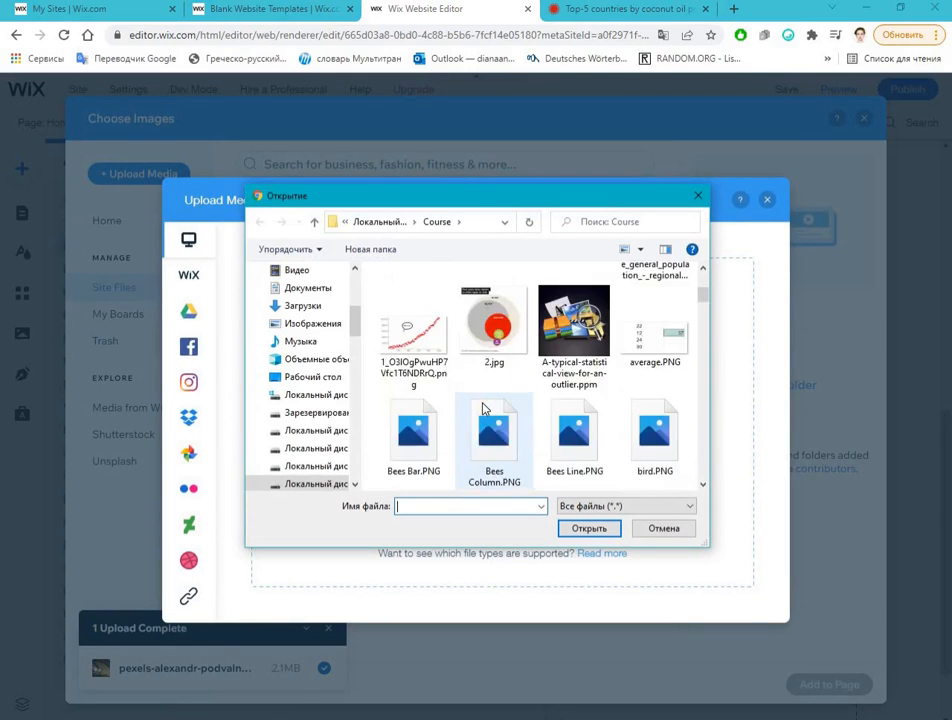
{"action": "scroll", "coordinate": [484, 408], "scroll_direction": "down", "scroll_amount": 5}
{"action": "scroll", "coordinate": [484, 407], "scroll_direction": "down", "scroll_amount": 10}
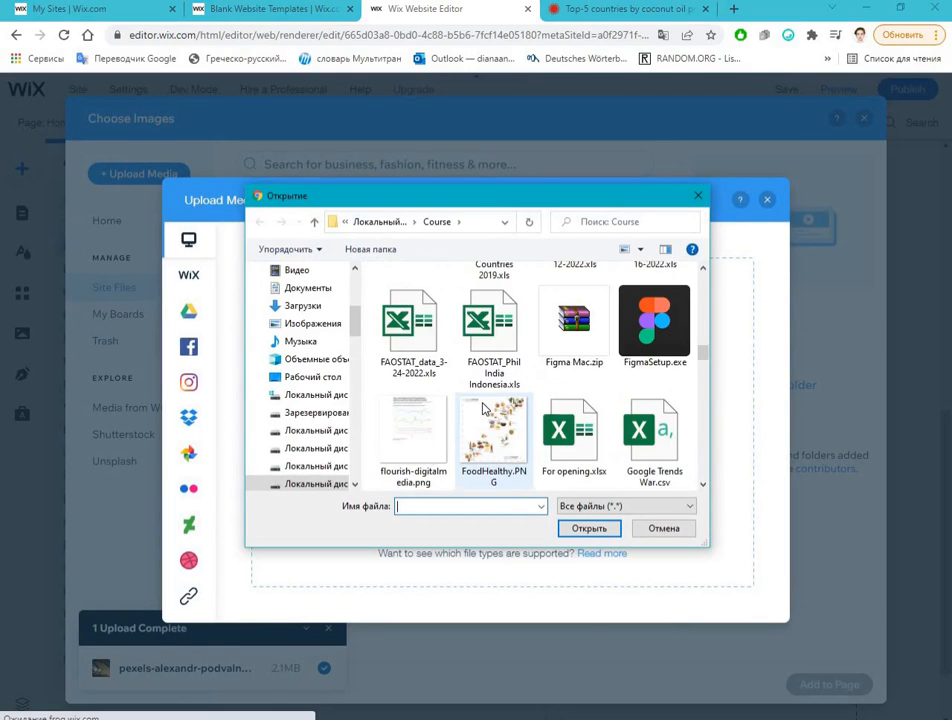
{"action": "scroll", "coordinate": [484, 407], "scroll_direction": "down", "scroll_amount": 15}
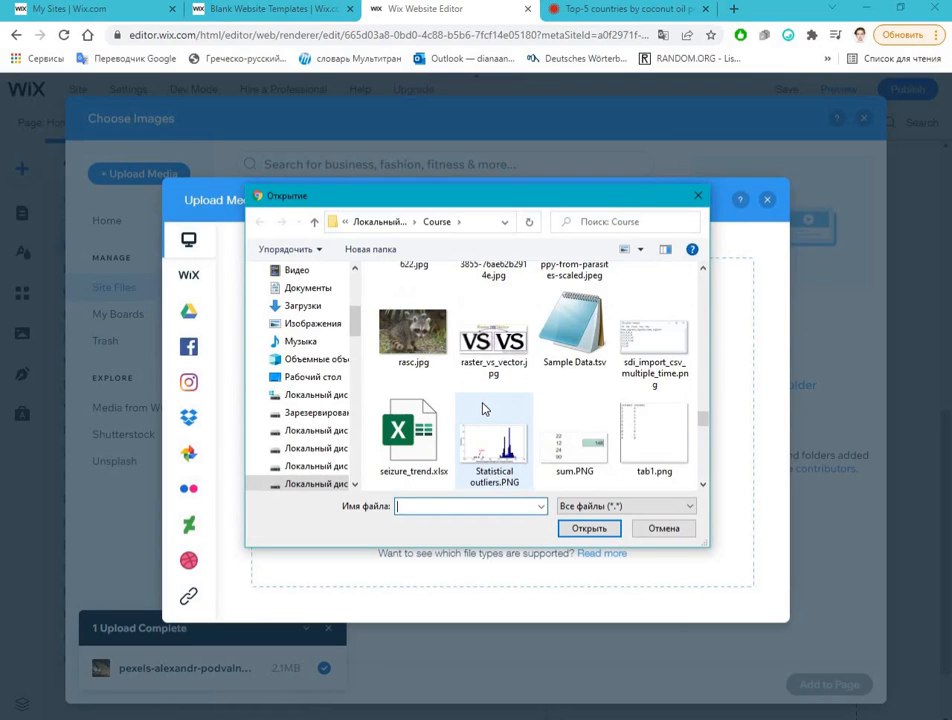
{"action": "scroll", "coordinate": [484, 407], "scroll_direction": "down", "scroll_amount": 5}
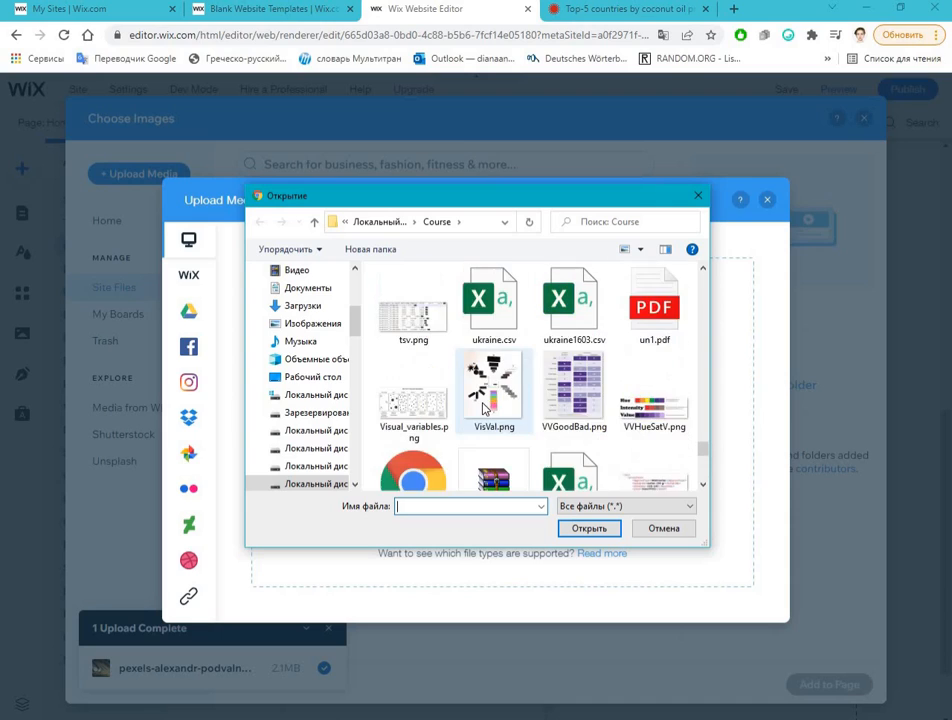
{"action": "scroll", "coordinate": [484, 407], "scroll_direction": "up", "scroll_amount": 6}
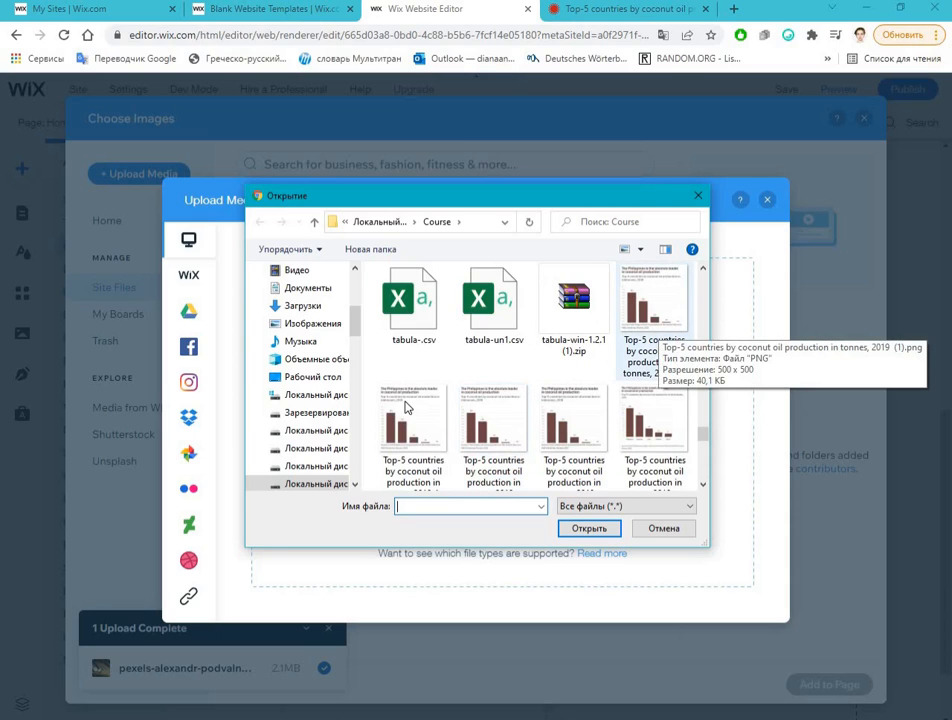
{"action": "scroll", "coordinate": [400, 364], "scroll_direction": "down", "scroll_amount": 2}
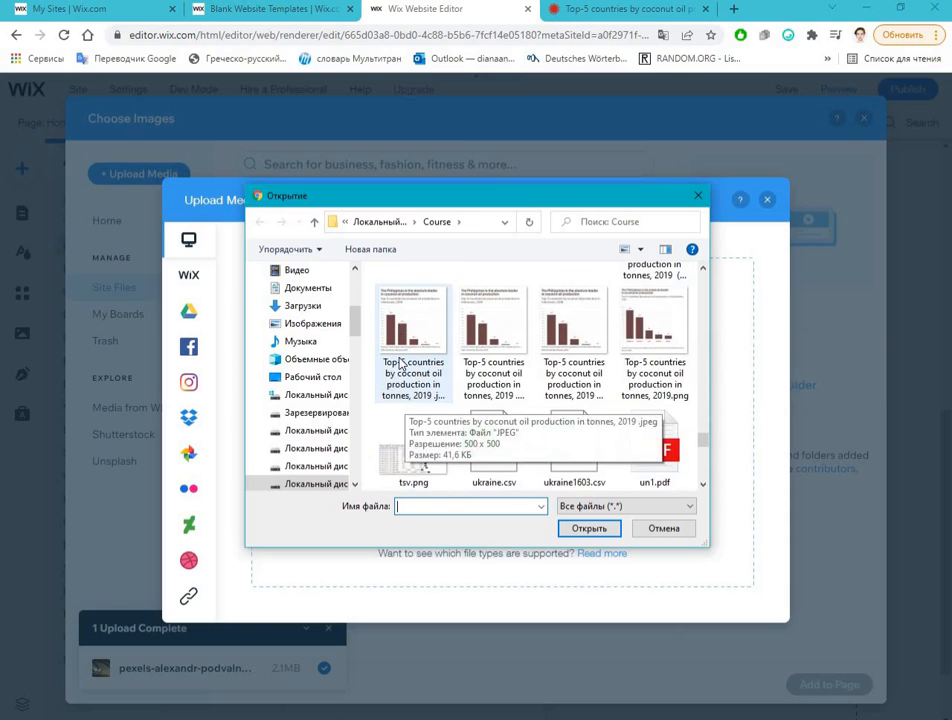
{"action": "left_click", "coordinate": [402, 368]}
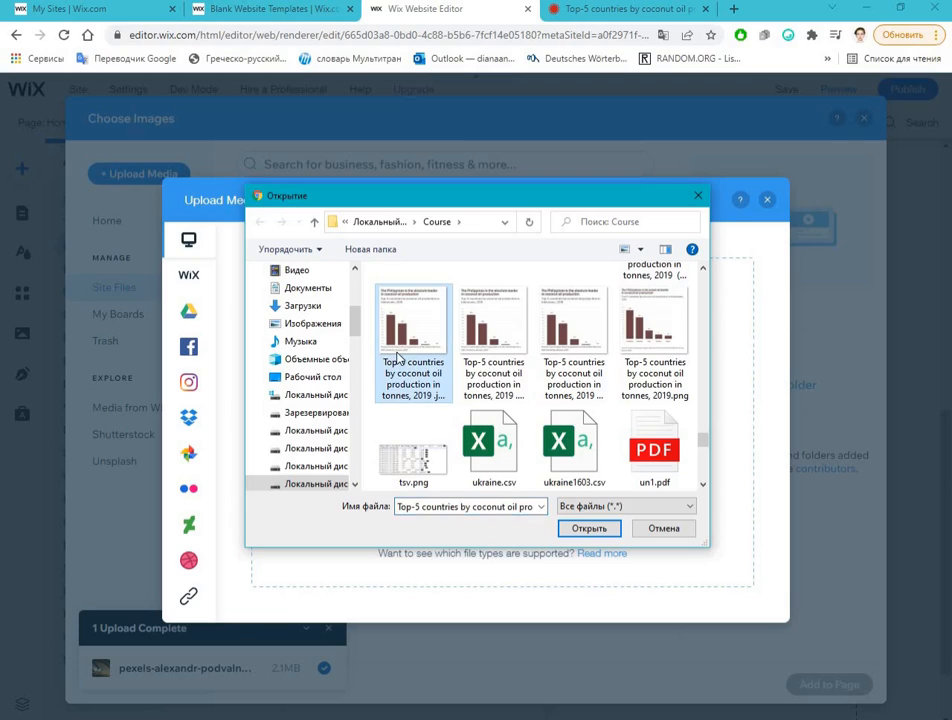
{"action": "double_click", "coordinate": [503, 332]}
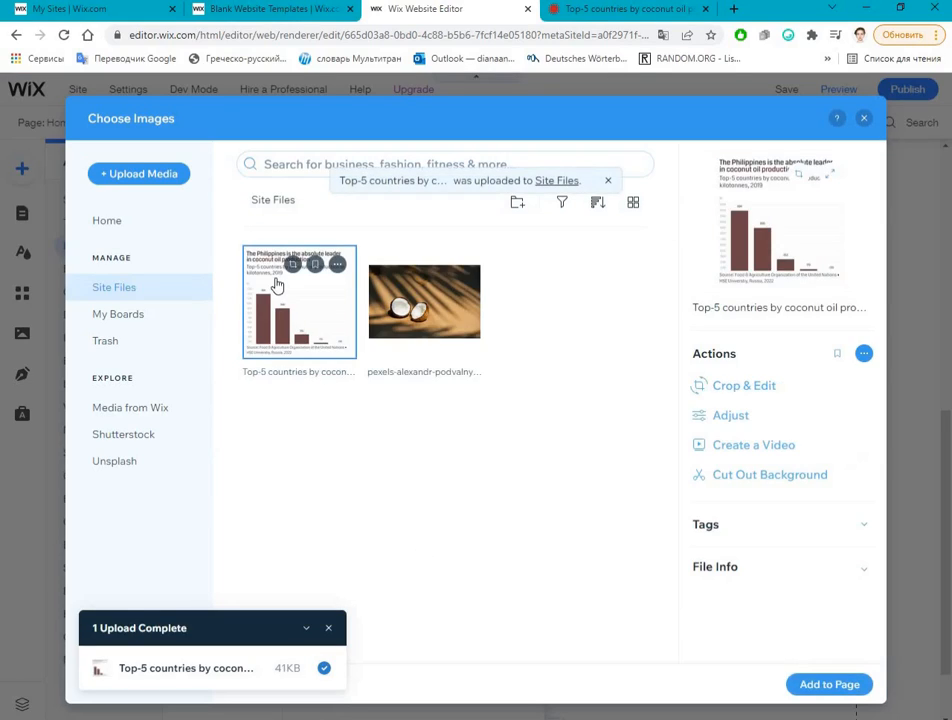
{"action": "left_click", "coordinate": [338, 264]}
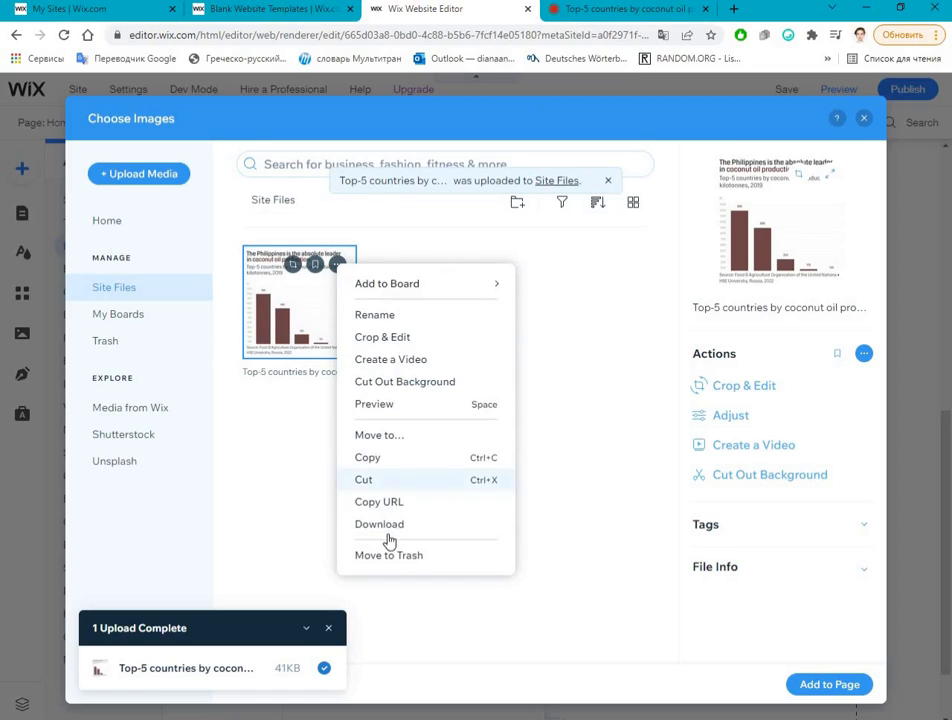
Step: Upload "Top-5 countries by coconut oil production in tonnes, 2019.png" from the Course folder and add it to the page
{"action": "left_click", "coordinate": [169, 178]}
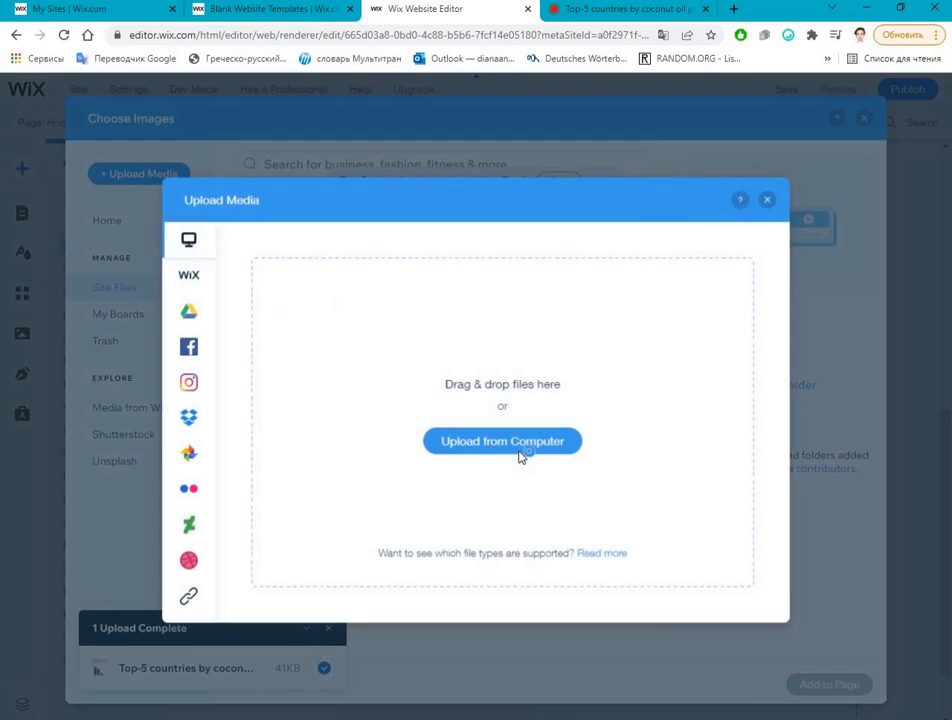
{"action": "left_click", "coordinate": [540, 446]}
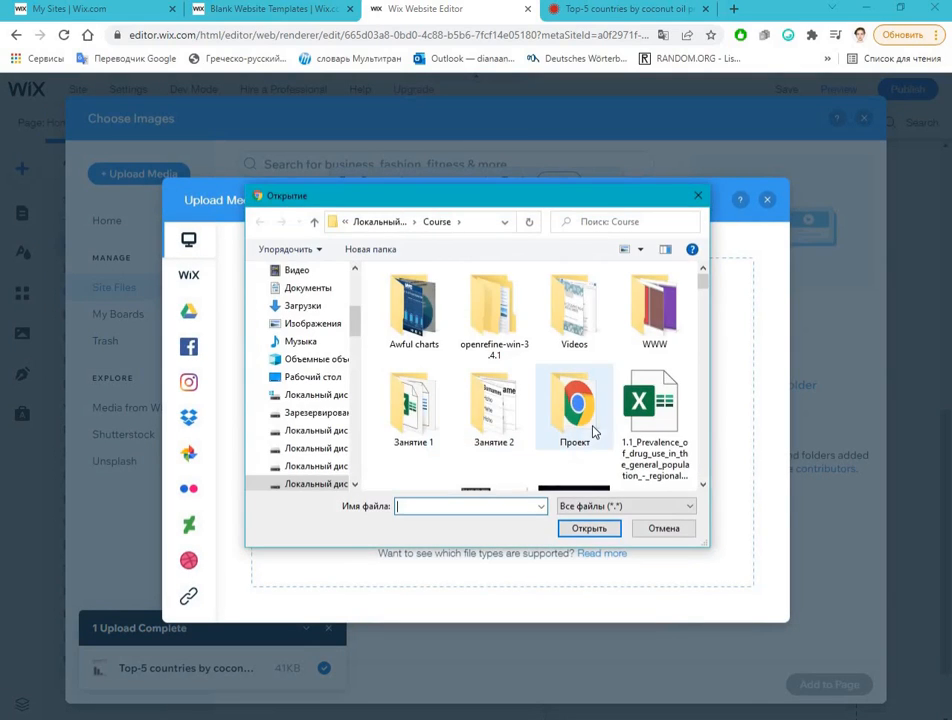
{"action": "scroll", "coordinate": [594, 432], "scroll_direction": "down", "scroll_amount": 10}
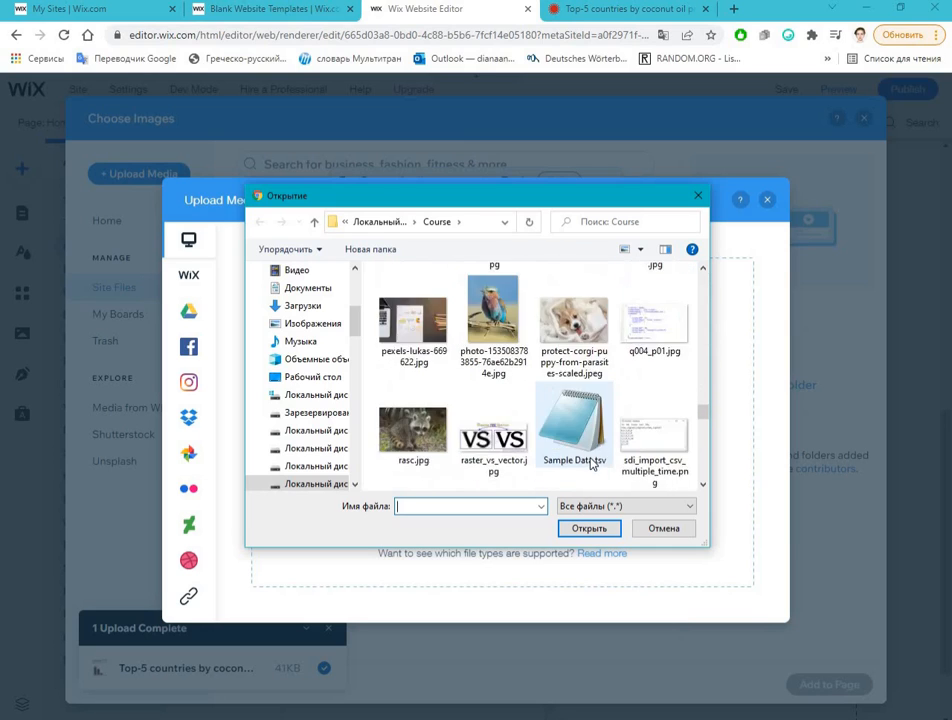
{"action": "scroll", "coordinate": [594, 463], "scroll_direction": "down", "scroll_amount": 10}
{"action": "scroll", "coordinate": [593, 465], "scroll_direction": "up", "scroll_amount": 3}
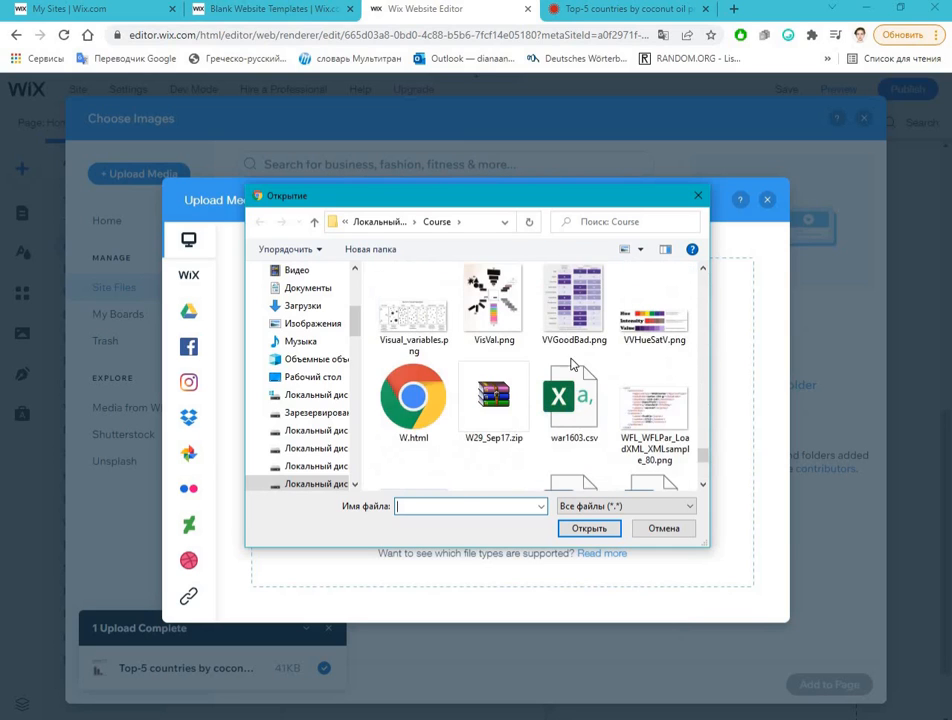
{"action": "scroll", "coordinate": [571, 365], "scroll_direction": "up", "scroll_amount": 3}
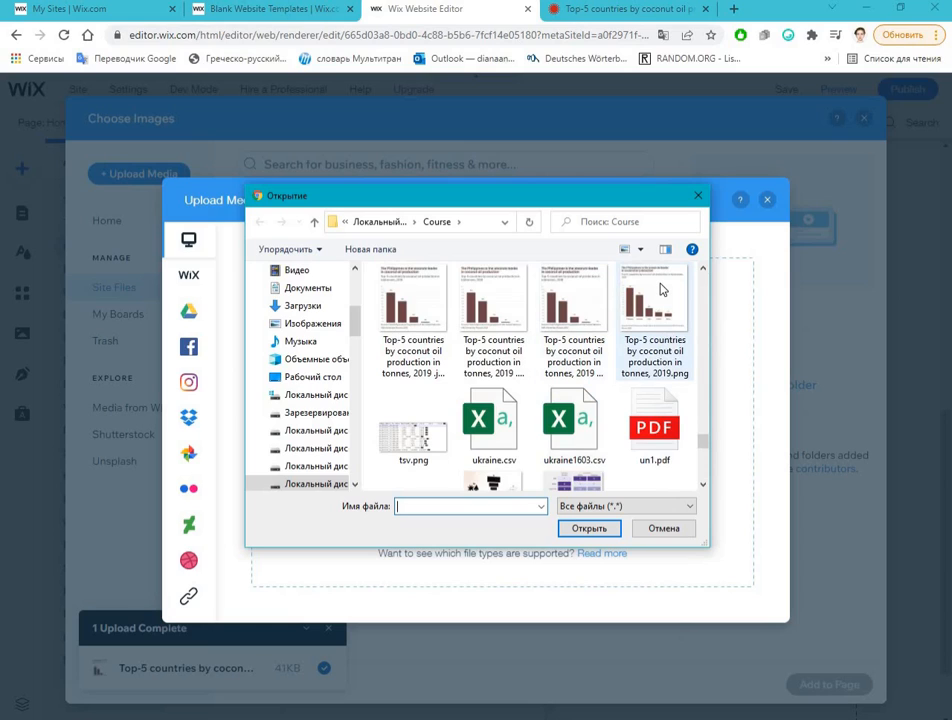
{"action": "double_click", "coordinate": [660, 289]}
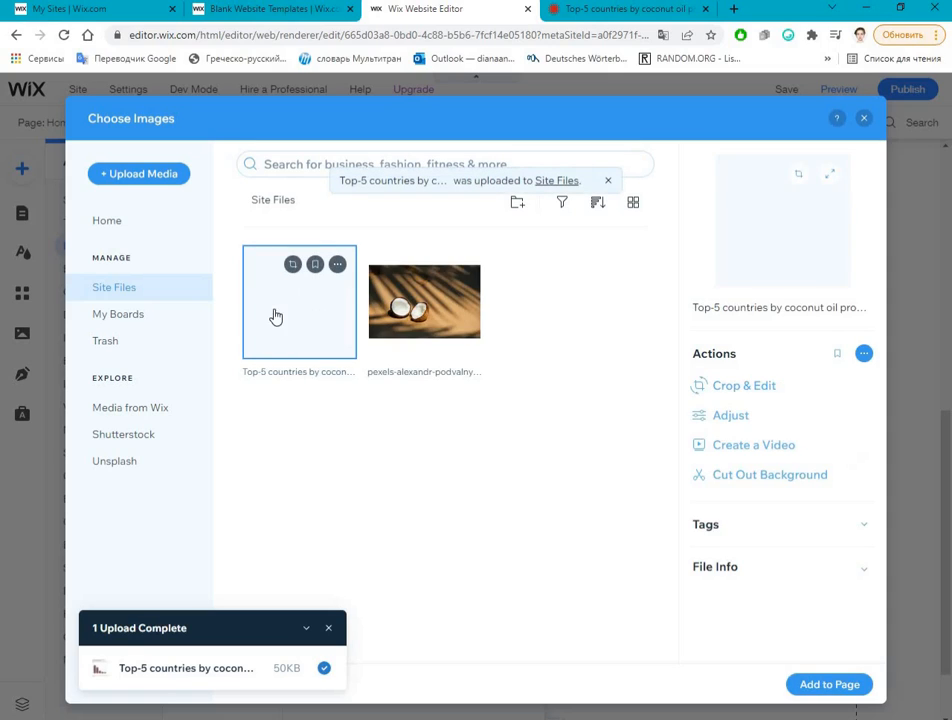
{"action": "left_click", "coordinate": [846, 679]}
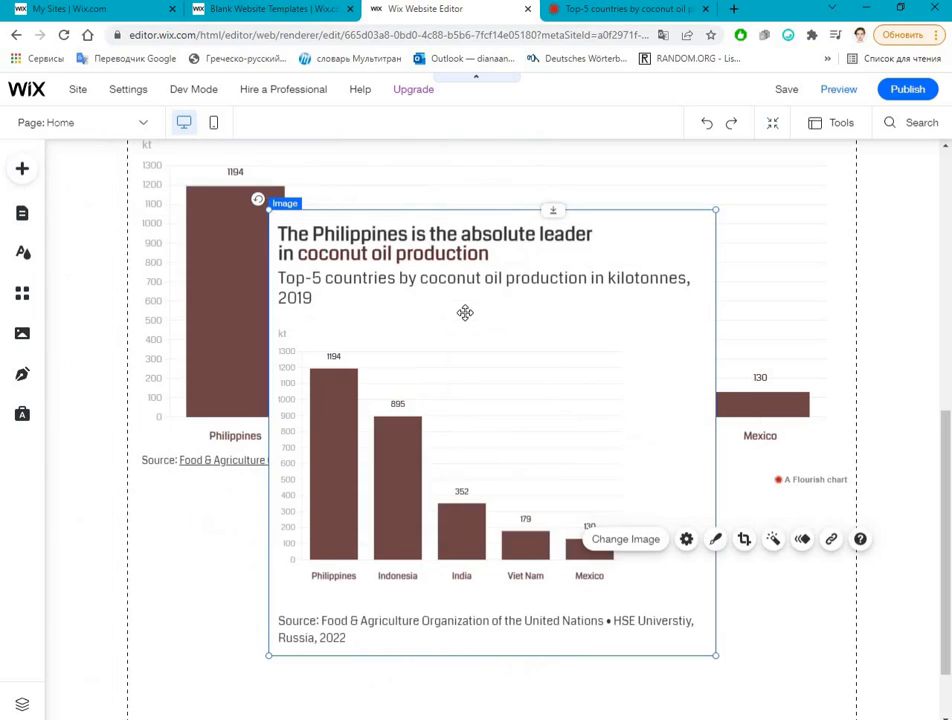
Step: Open the added chart image for cropping
{"action": "left_click", "coordinate": [432, 177]}
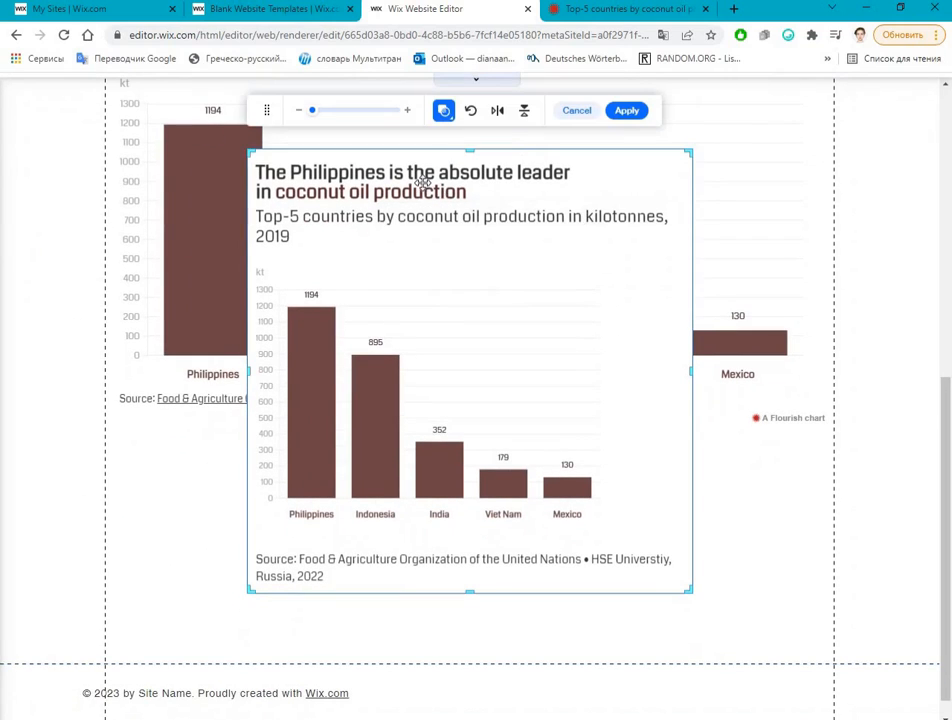
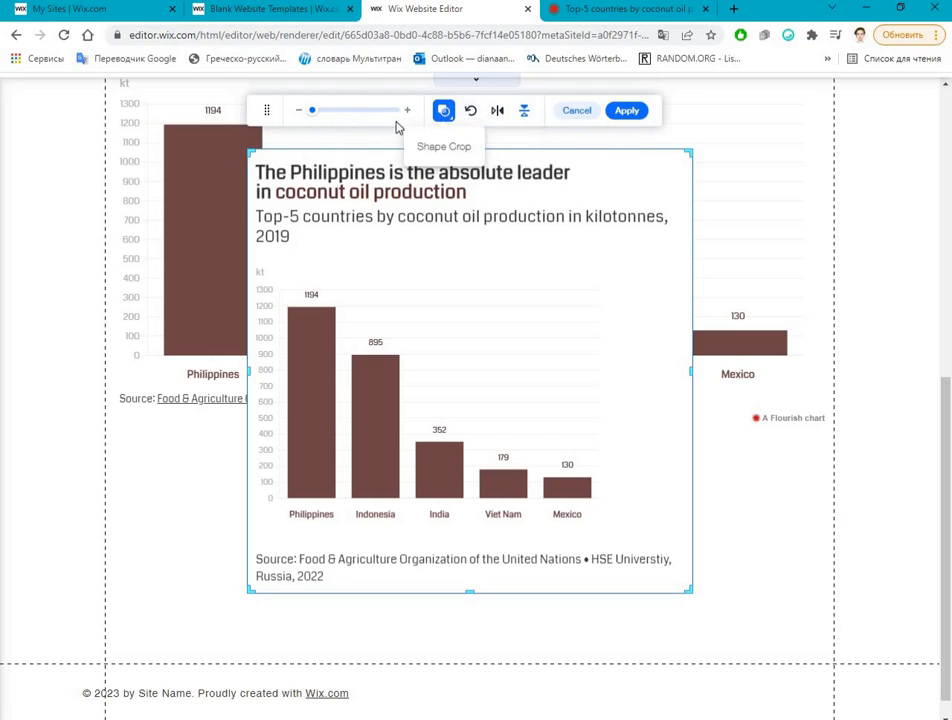
Step: Try circular and triangular crop shapes on the chart image, return it to a rectangle and leave cropping
{"action": "left_click", "coordinate": [443, 110]}
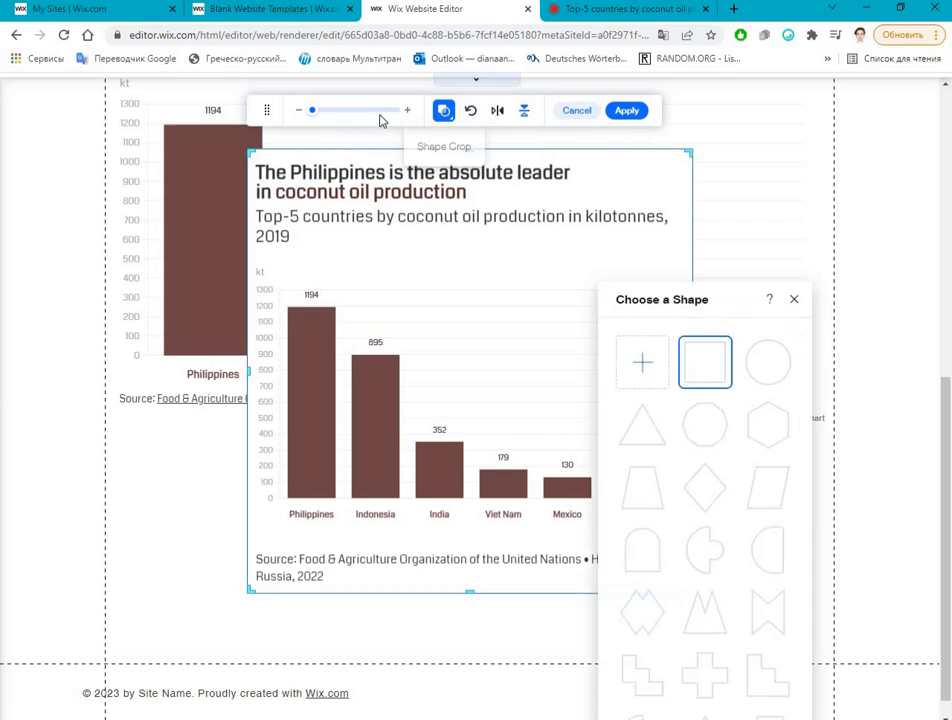
{"action": "left_click", "coordinate": [768, 363]}
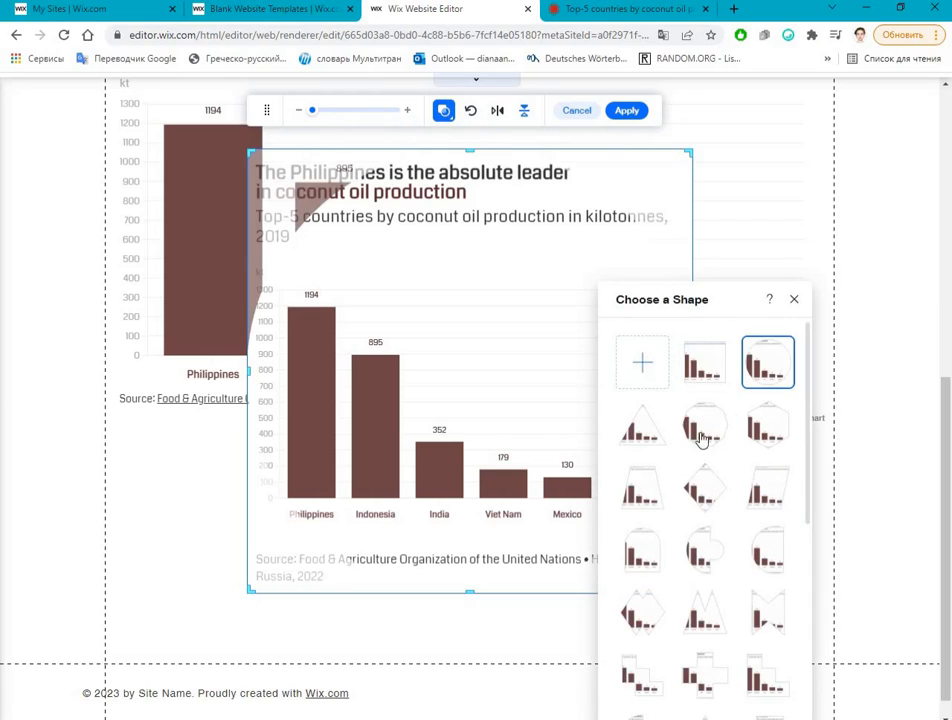
{"action": "left_click", "coordinate": [641, 448]}
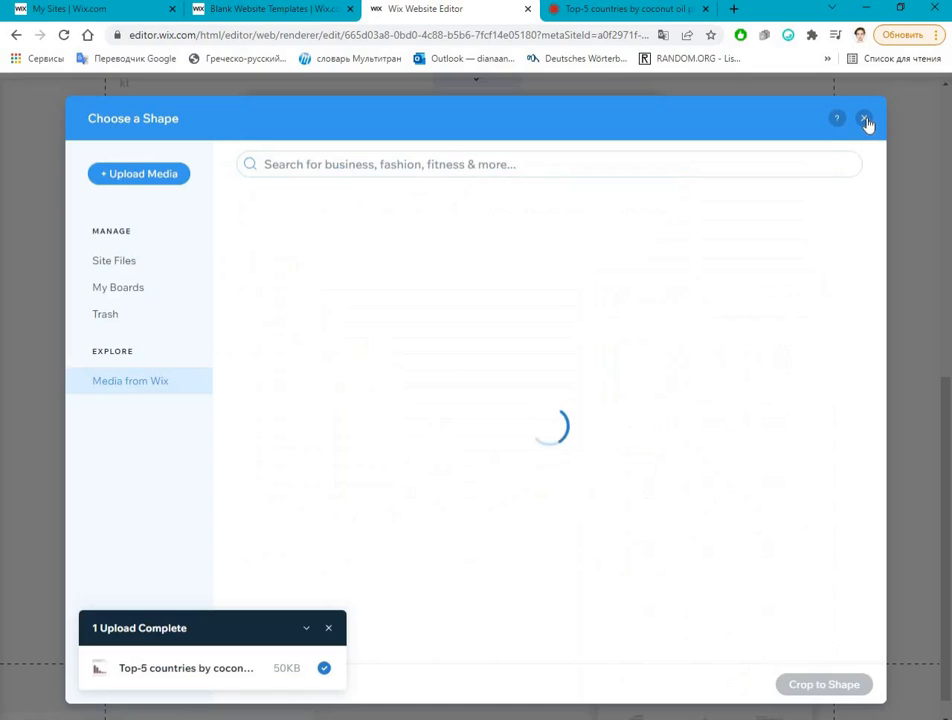
{"action": "left_click", "coordinate": [865, 121]}
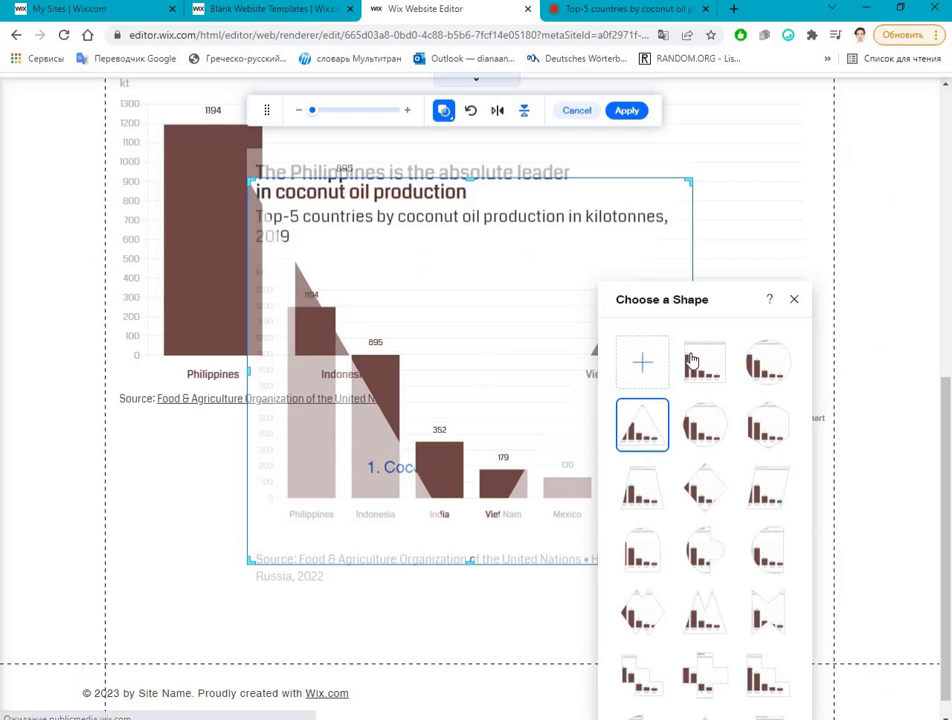
{"action": "left_click", "coordinate": [691, 360]}
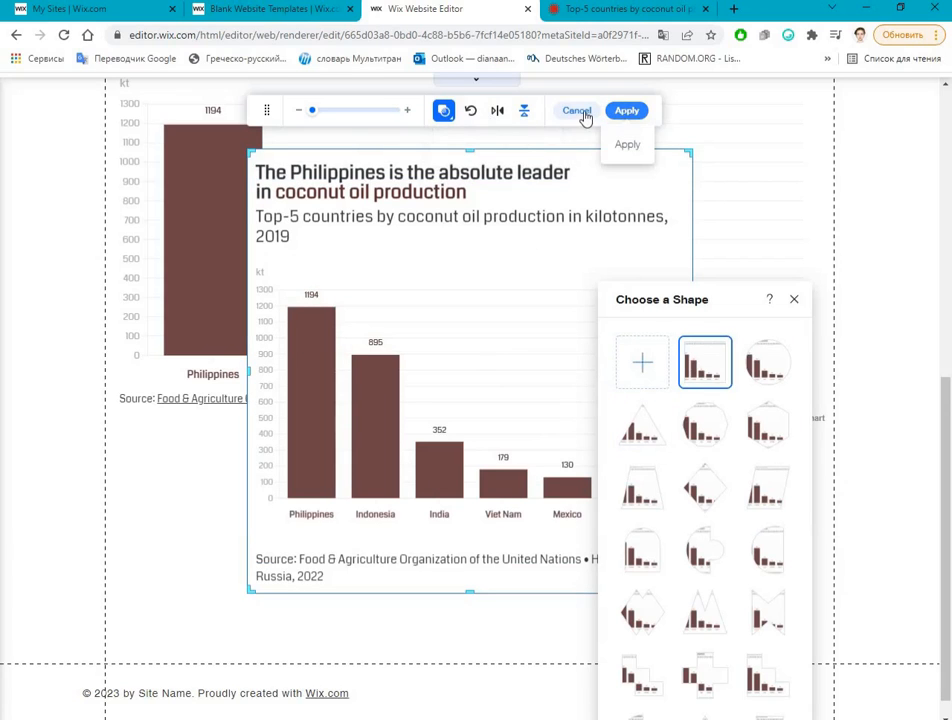
{"action": "left_click", "coordinate": [479, 356]}
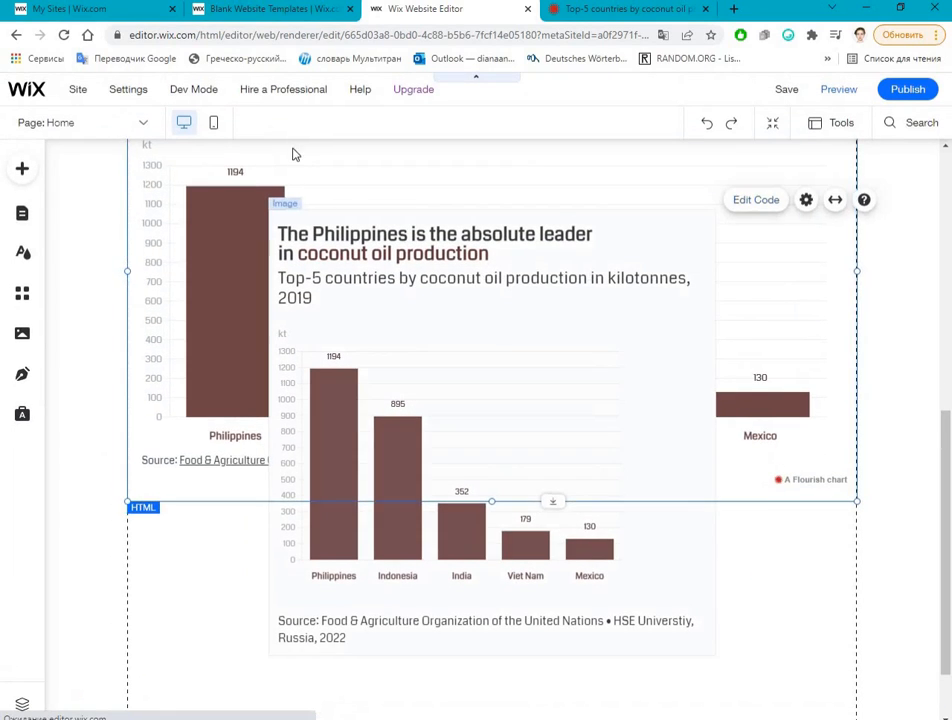
Step: Look at the Crop and Resize options for the chart image in Photo Studio and exit without changing the image
{"action": "left_click", "coordinate": [455, 329]}
{"action": "double_click", "coordinate": [658, 283]}
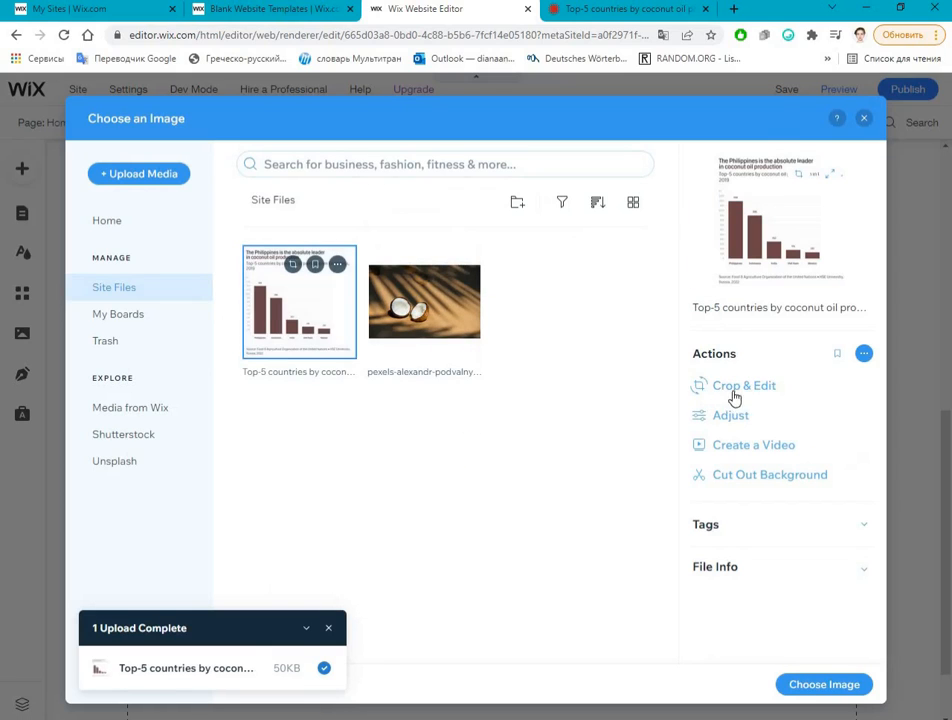
{"action": "left_click", "coordinate": [292, 264]}
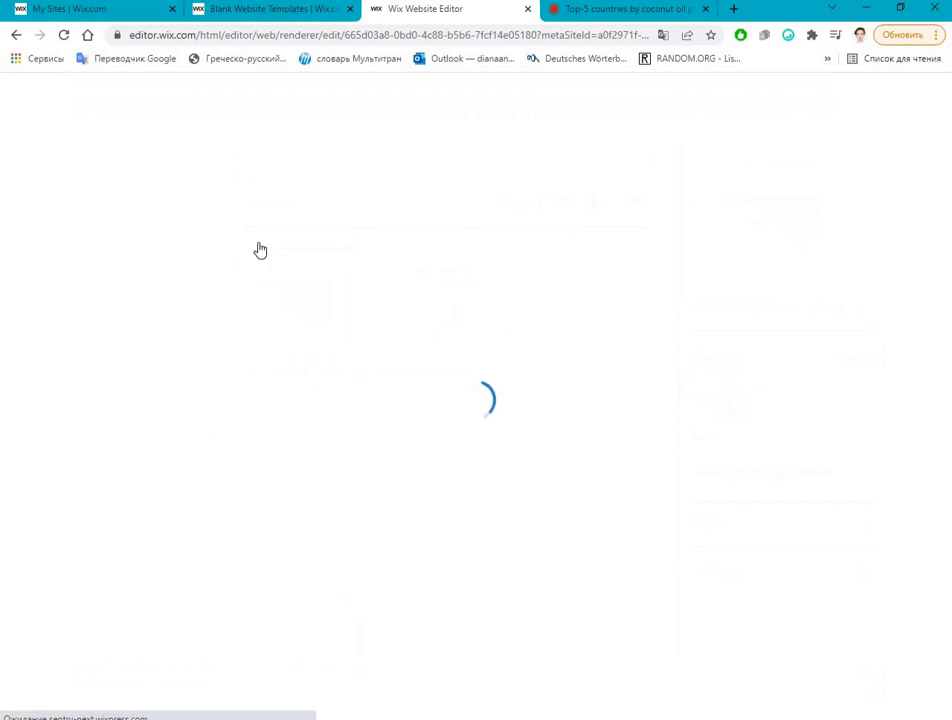
{"action": "left_click_drag", "start_coordinate": [734, 401], "coordinate": [336, 172]}
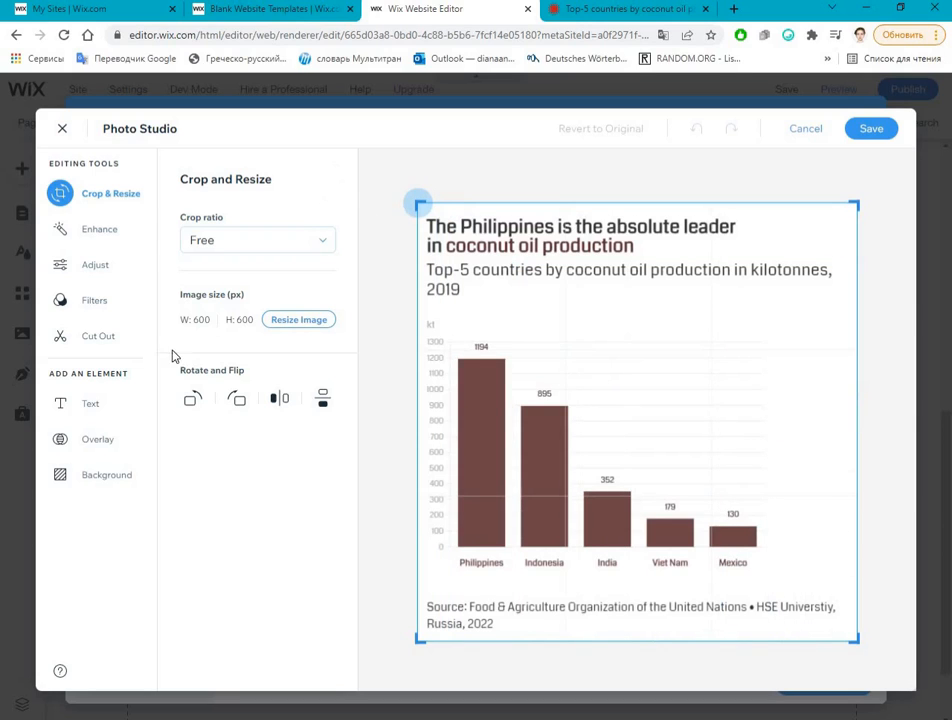
{"action": "left_click", "coordinate": [61, 128]}
{"action": "left_click", "coordinate": [649, 450]}
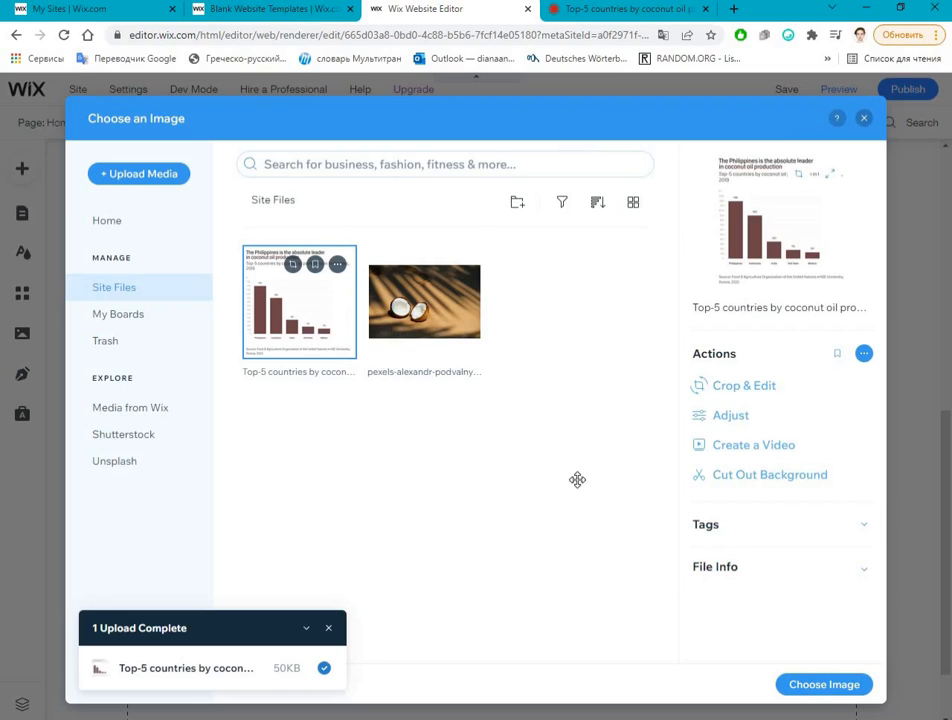
Step: Move the chart image down the page so it sits below the "1. Coconuts are love" text
{"action": "scroll", "coordinate": [529, 493], "scroll_direction": "down", "scroll_amount": 1}
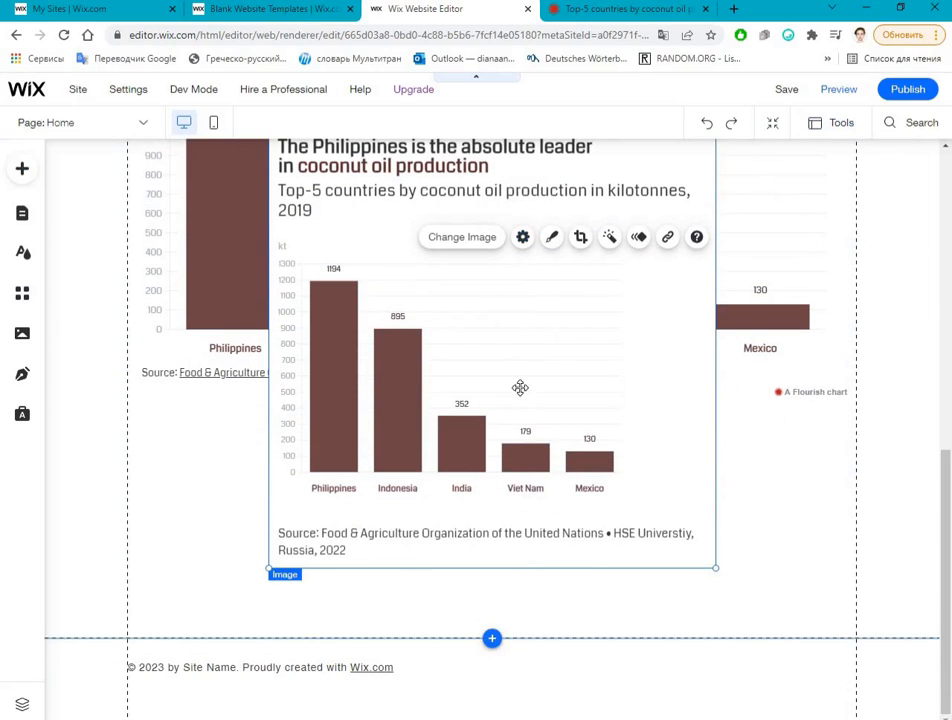
{"action": "left_click_drag", "start_coordinate": [520, 387], "coordinate": [516, 470]}
{"action": "left_click_drag", "start_coordinate": [540, 540], "coordinate": [584, 572]}
{"action": "scroll", "coordinate": [522, 326], "scroll_direction": "down", "scroll_amount": 4}
{"action": "left_click_drag", "start_coordinate": [514, 327], "coordinate": [763, 323]}
{"action": "left_click", "coordinate": [763, 323]}
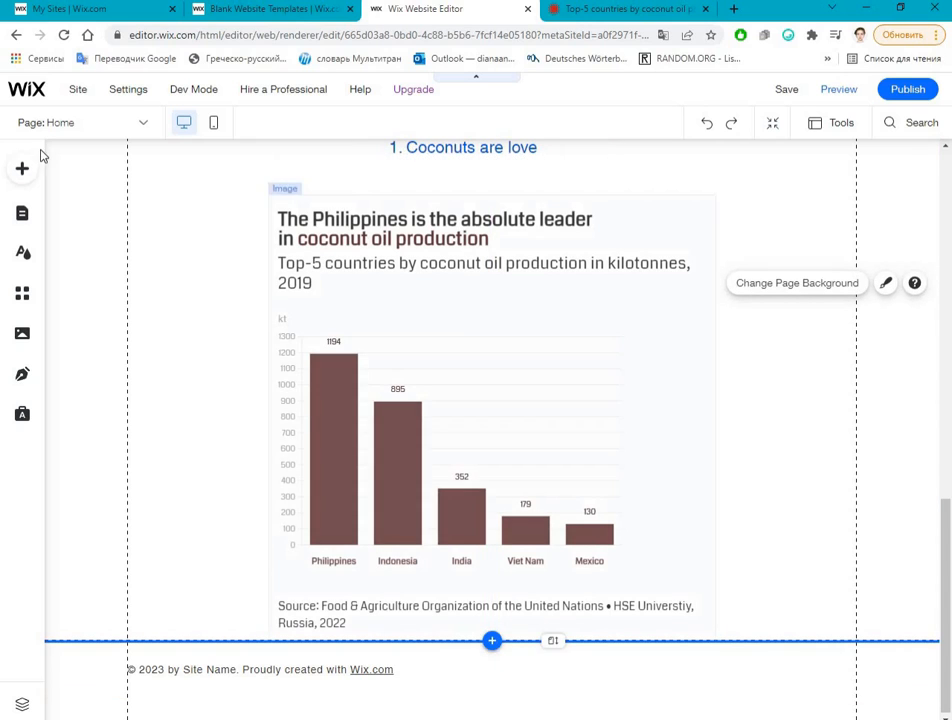
Step: Look over the desktop page, switch to the mobile layout and examine how its elements are arranged
{"action": "scroll", "coordinate": [355, 452], "scroll_direction": "up", "scroll_amount": 10}
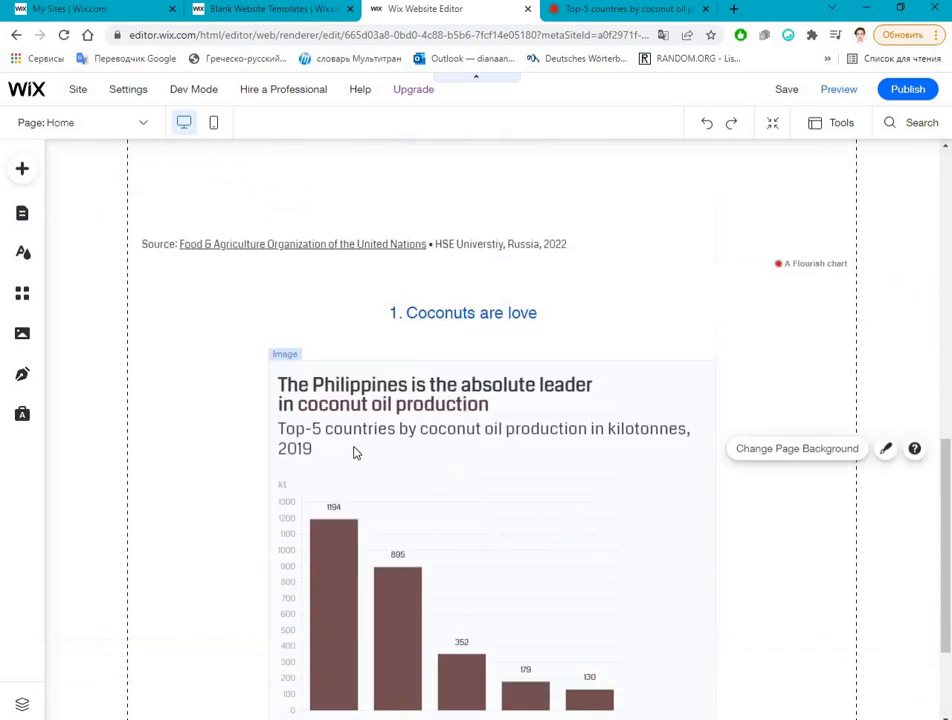
{"action": "scroll", "coordinate": [355, 453], "scroll_direction": "down", "scroll_amount": 10}
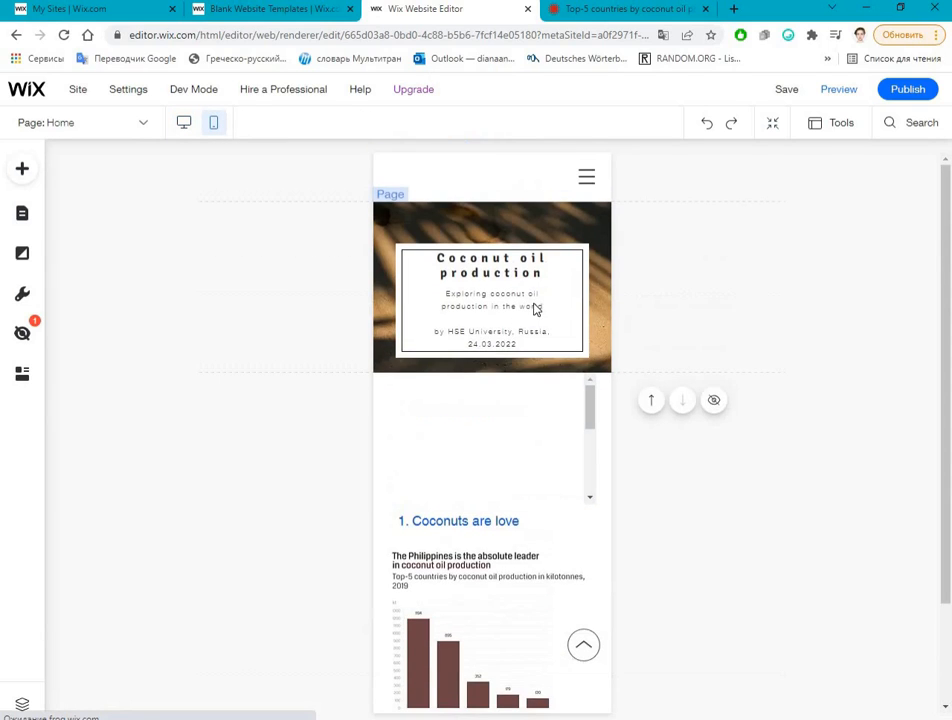
{"action": "scroll", "coordinate": [511, 479], "scroll_direction": "down", "scroll_amount": 2}
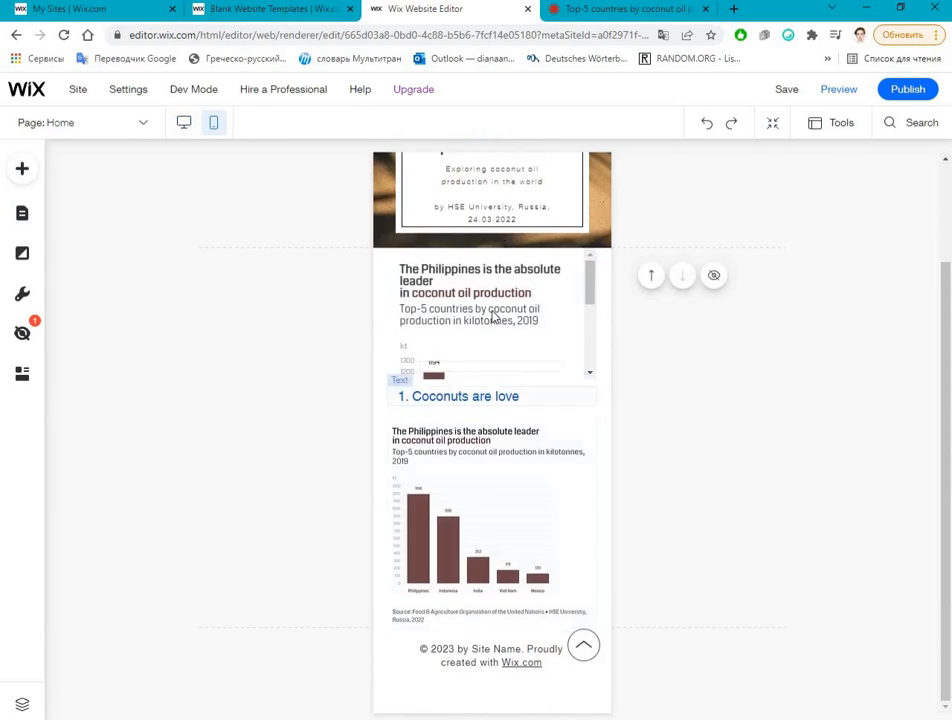
{"action": "scroll", "coordinate": [500, 380], "scroll_direction": "up", "scroll_amount": 2}
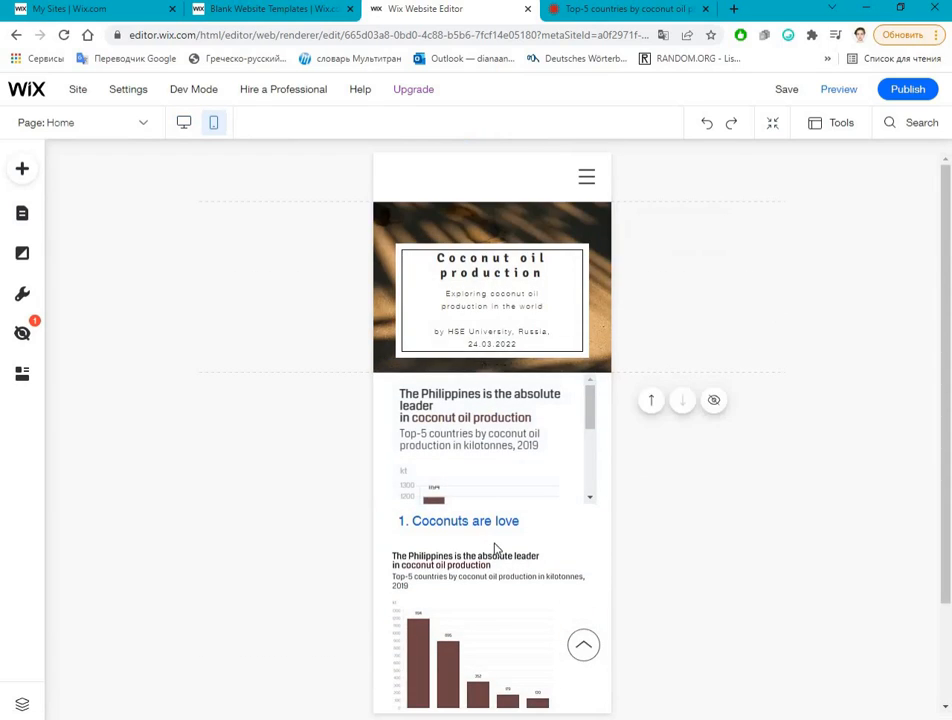
{"action": "scroll", "coordinate": [482, 485], "scroll_direction": "down", "scroll_amount": 1}
{"action": "scroll", "coordinate": [482, 485], "scroll_direction": "down", "scroll_amount": 1}
Step: Move the chart image and the "1. Coconuts are love" text down the mobile layout to make room below the embedded chart
{"action": "left_click", "coordinate": [497, 440]}
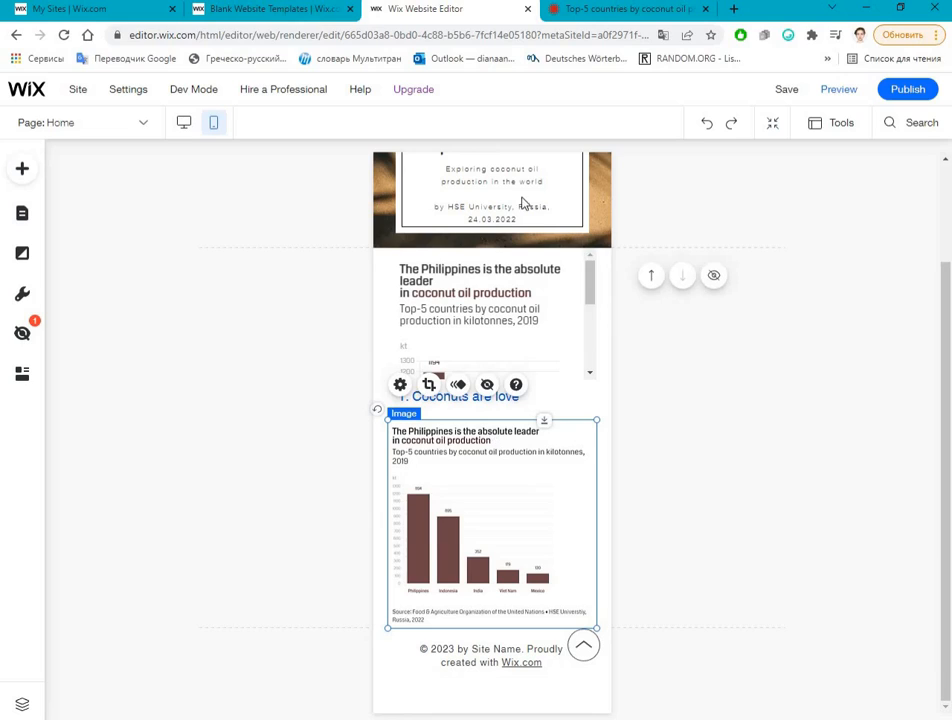
{"action": "left_click", "coordinate": [573, 276]}
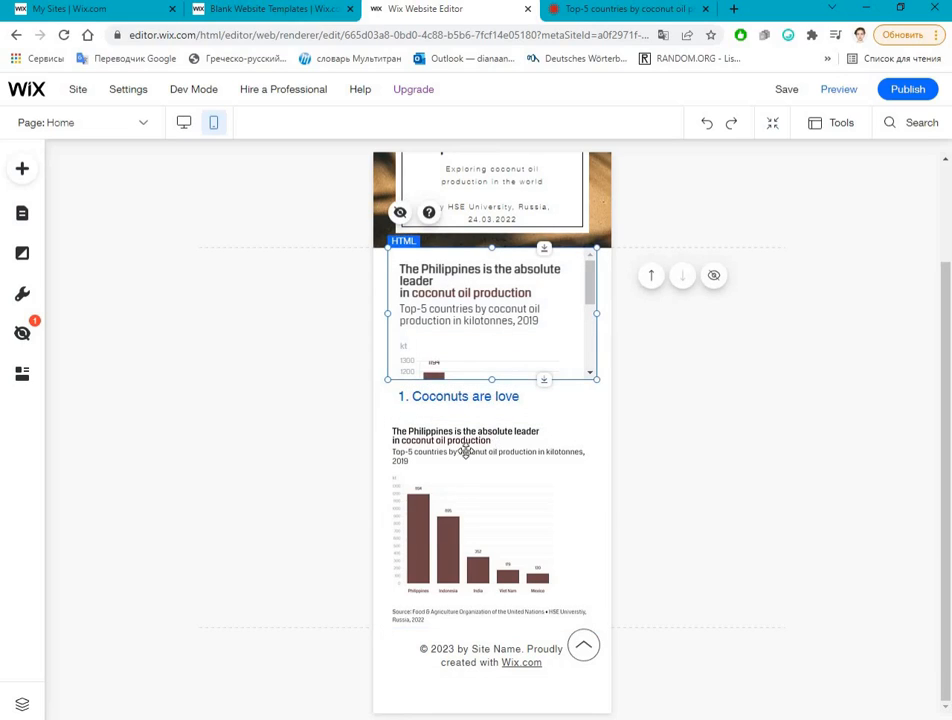
{"action": "left_click_drag", "start_coordinate": [465, 452], "coordinate": [471, 609]}
{"action": "scroll", "coordinate": [475, 550], "scroll_direction": "down", "scroll_amount": 2}
{"action": "left_click_drag", "start_coordinate": [476, 563], "coordinate": [480, 630]}
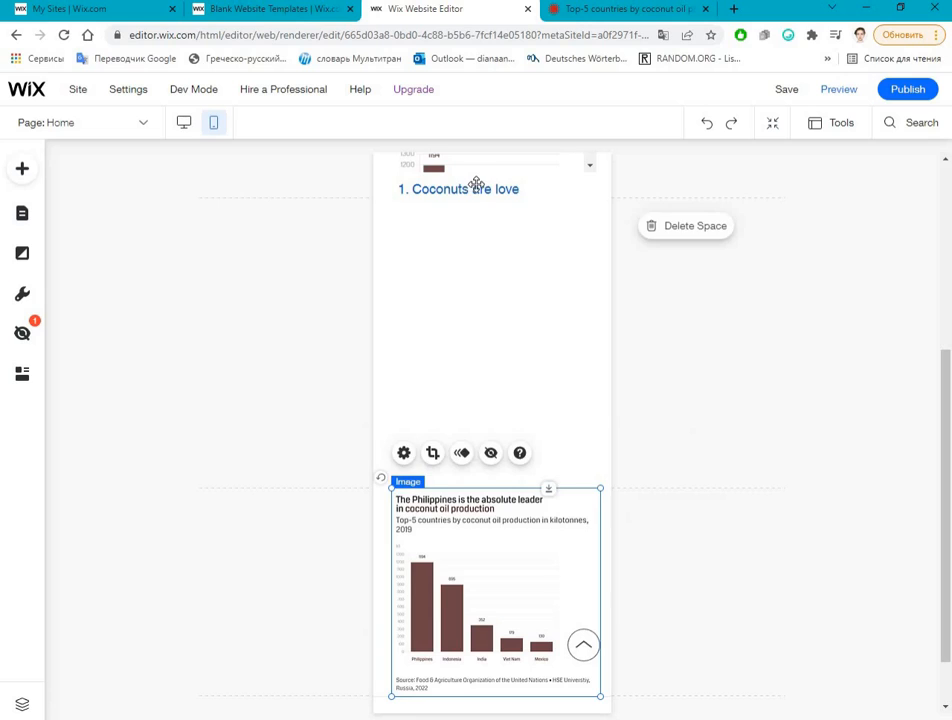
{"action": "left_click_drag", "start_coordinate": [476, 186], "coordinate": [477, 322]}
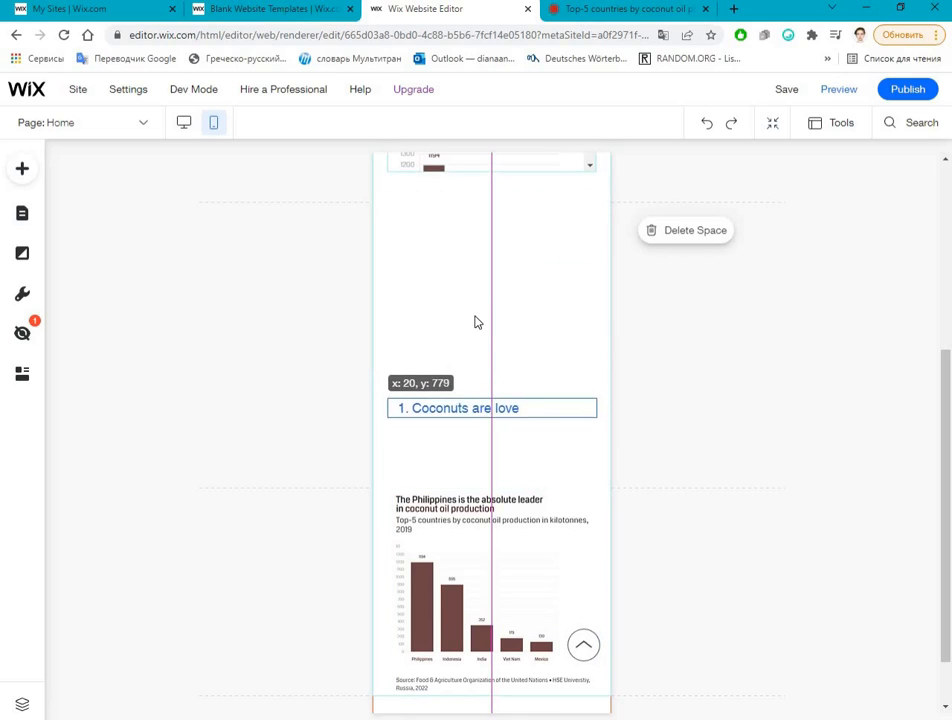
Step: Stretch the embedded Flourish chart downward in the mobile layout to fit its bars and source line
{"action": "scroll", "coordinate": [479, 370], "scroll_direction": "up", "scroll_amount": 2}
{"action": "left_click", "coordinate": [492, 391]}
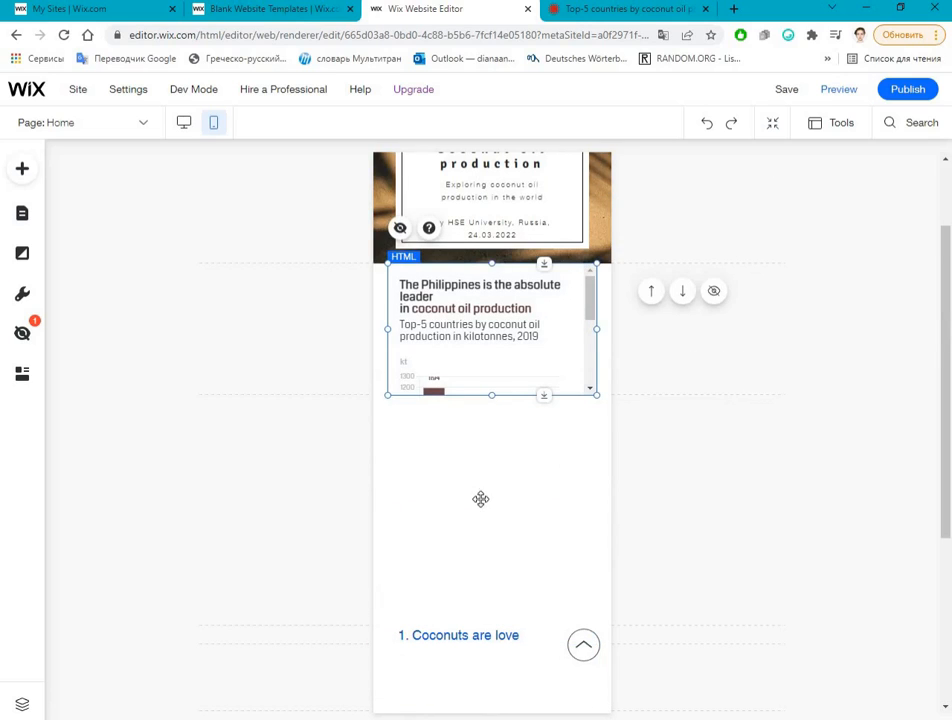
{"action": "left_click_drag", "start_coordinate": [481, 499], "coordinate": [465, 596]}
{"action": "left_click", "coordinate": [743, 497]}
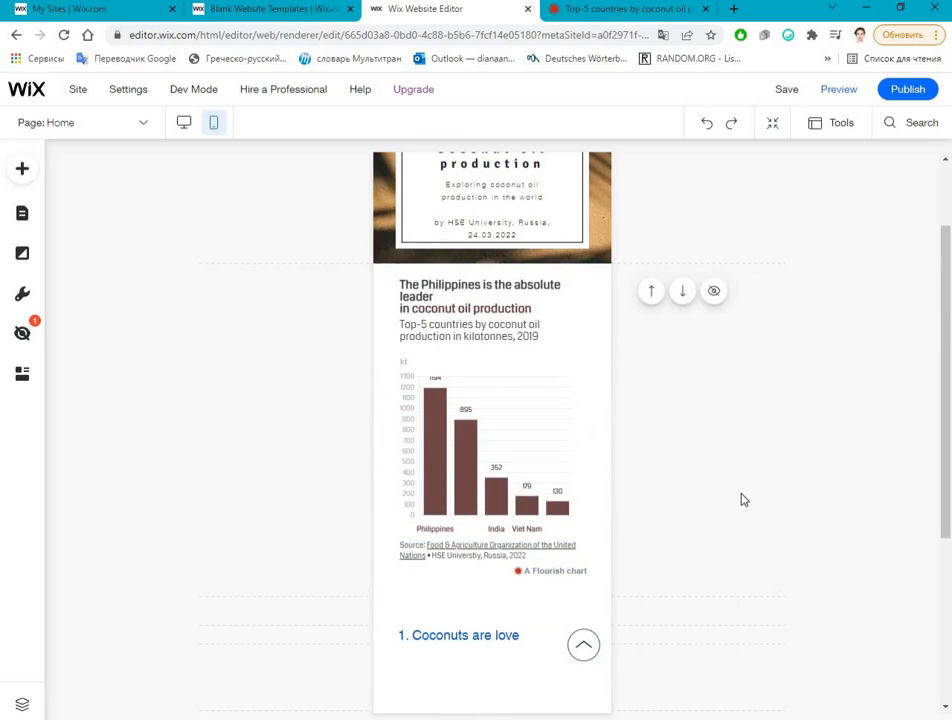
Step: Review the rearranged mobile layout from the header to the footer
{"action": "scroll", "coordinate": [740, 505], "scroll_direction": "down", "scroll_amount": 3}
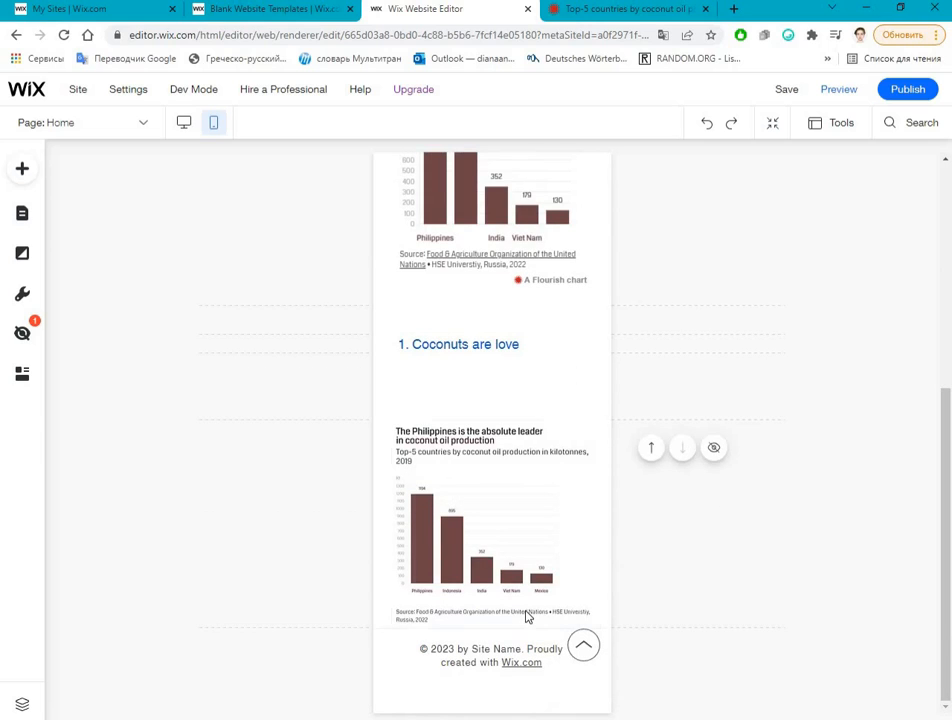
{"action": "scroll", "coordinate": [527, 616], "scroll_direction": "up", "scroll_amount": 4}
{"action": "scroll", "coordinate": [527, 620], "scroll_direction": "down", "scroll_amount": 3}
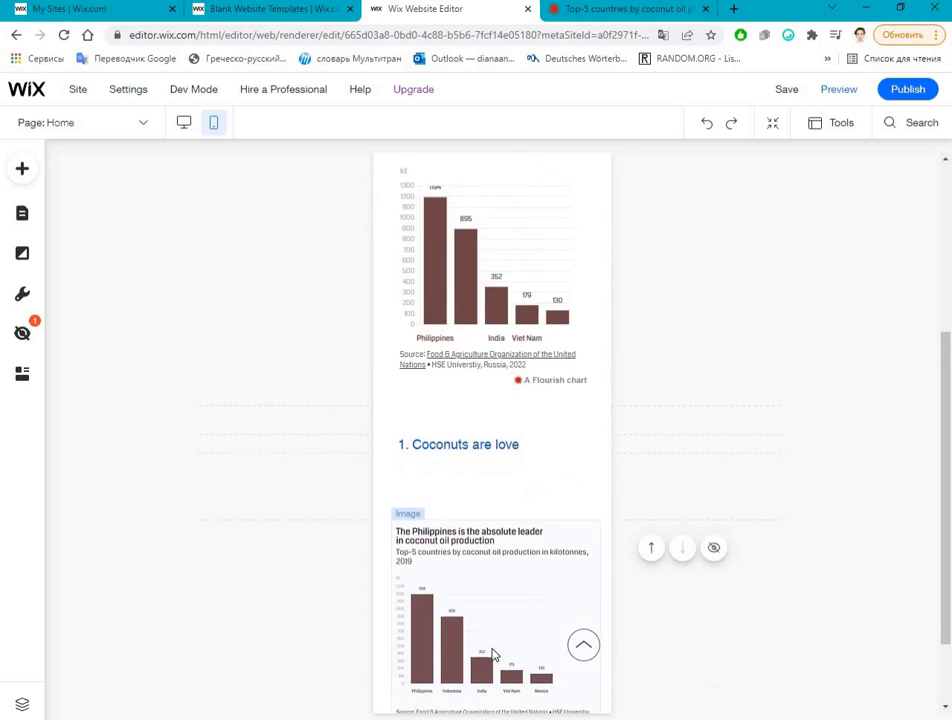
{"action": "scroll", "coordinate": [492, 655], "scroll_direction": "down", "scroll_amount": 1}
{"action": "left_click", "coordinate": [493, 650]}
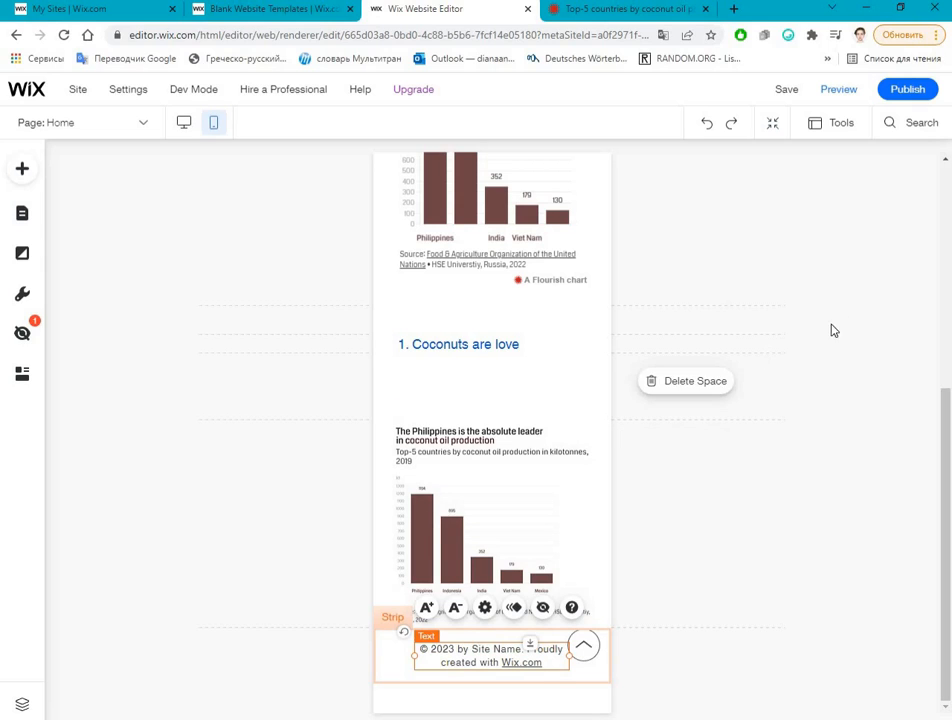
{"action": "scroll", "coordinate": [478, 523], "scroll_direction": "up", "scroll_amount": 3}
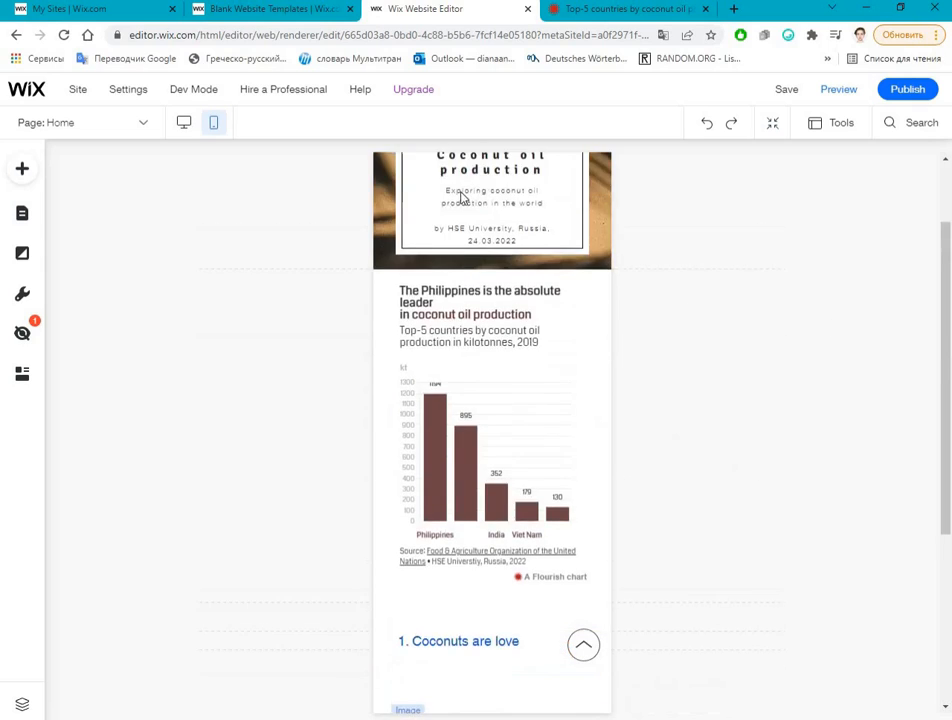
{"action": "scroll", "coordinate": [462, 197], "scroll_direction": "up", "scroll_amount": 1}
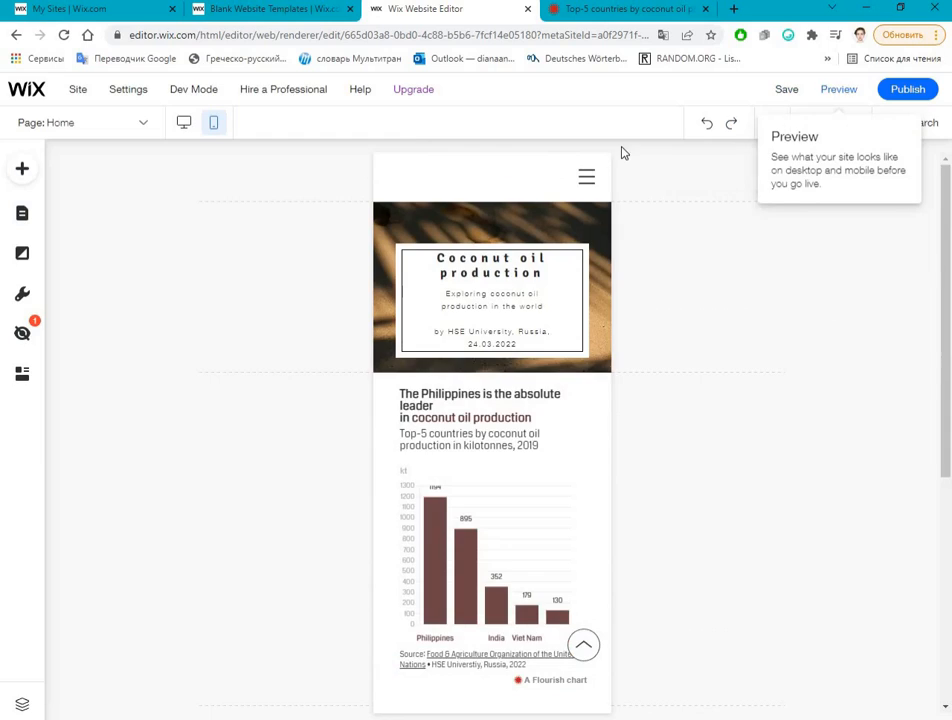
Step: Preview the site in its mobile version and then its desktop version, checking the whole page in each
{"action": "scroll", "coordinate": [418, 408], "scroll_direction": "down", "scroll_amount": 3}
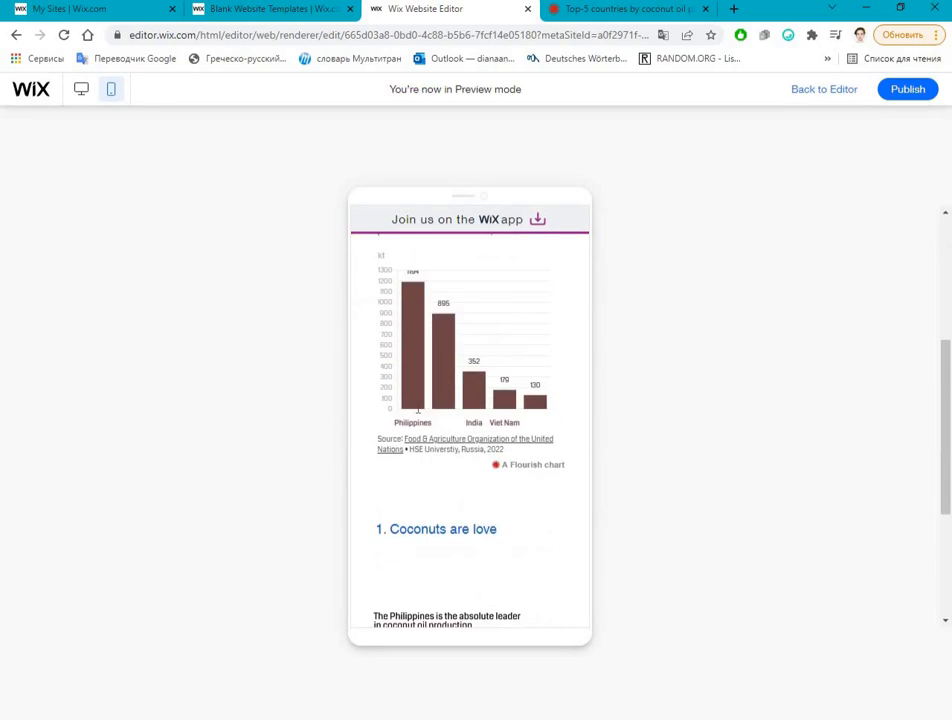
{"action": "scroll", "coordinate": [419, 404], "scroll_direction": "down", "scroll_amount": 2}
{"action": "scroll", "coordinate": [419, 404], "scroll_direction": "up", "scroll_amount": 8}
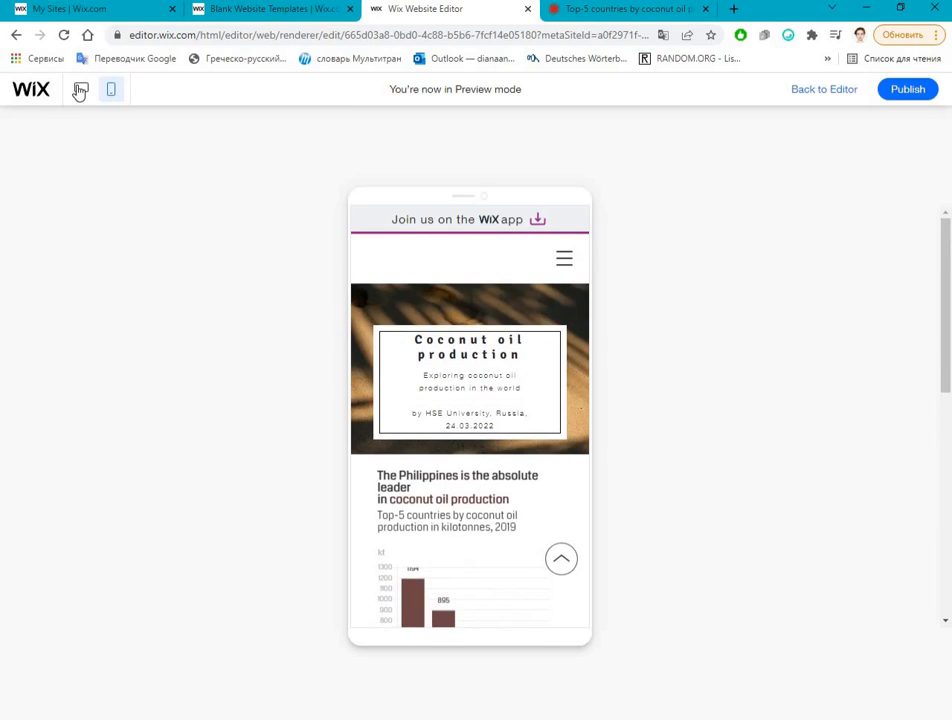
{"action": "left_click", "coordinate": [81, 89]}
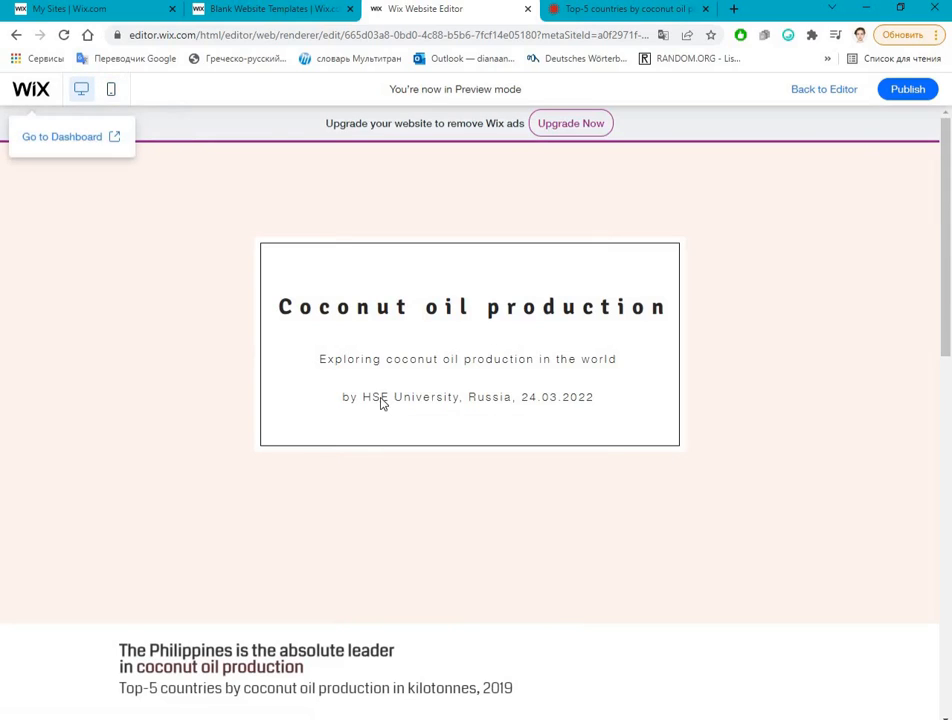
{"action": "scroll", "coordinate": [383, 440], "scroll_direction": "down", "scroll_amount": 10}
{"action": "scroll", "coordinate": [389, 474], "scroll_direction": "up", "scroll_amount": 6}
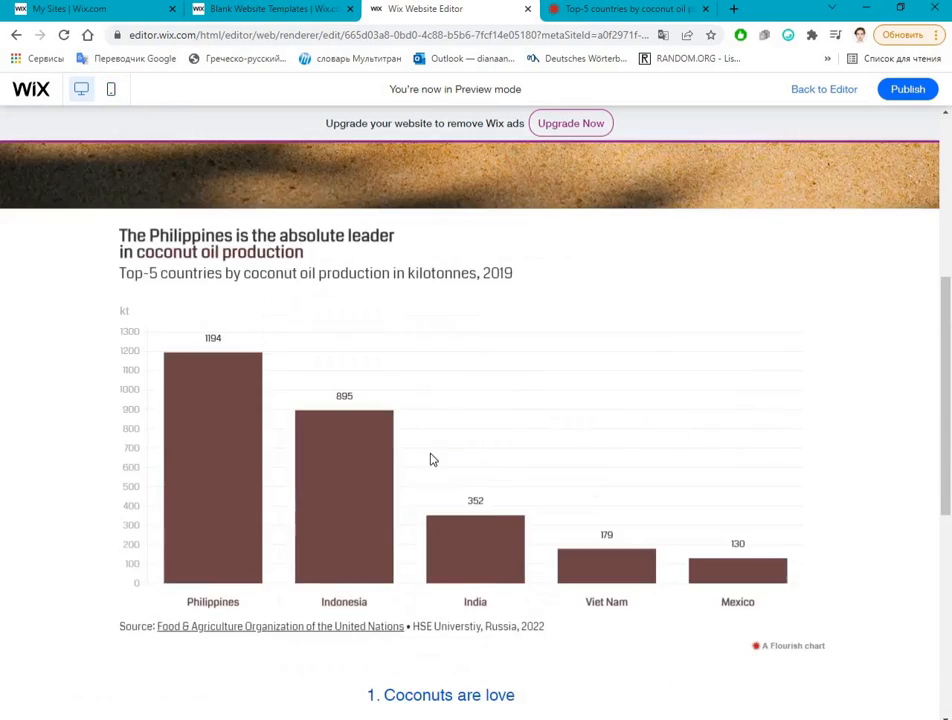
{"action": "scroll", "coordinate": [432, 459], "scroll_direction": "up", "scroll_amount": 4}
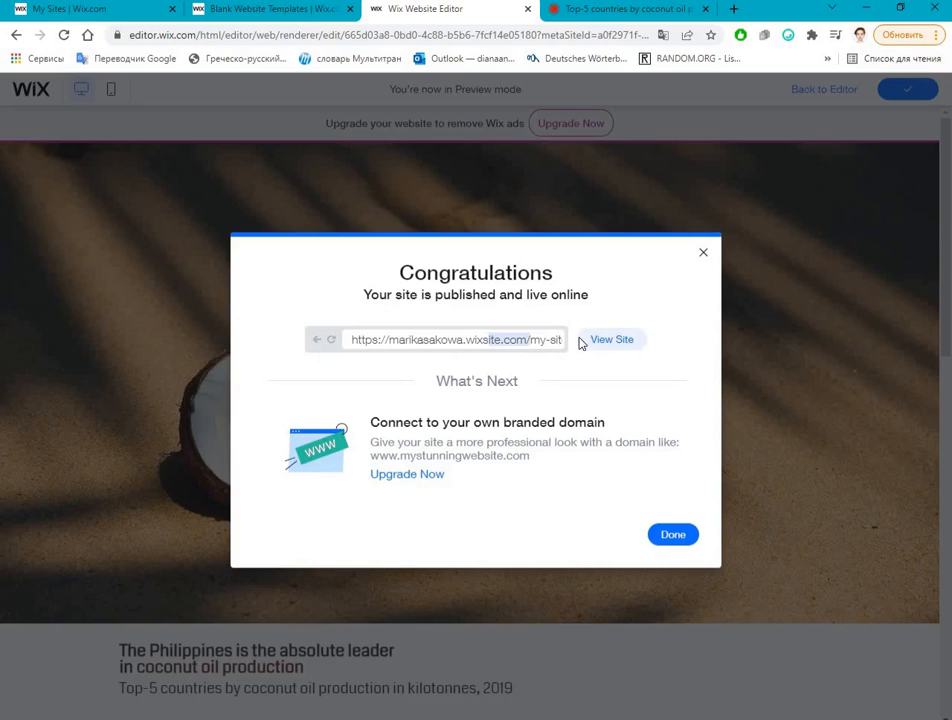
Step: Publish the site, open the live site for viewing and select its web address in the publishing confirmation
{"action": "left_click", "coordinate": [586, 340]}
{"action": "key", "text": "ctrl+w"}
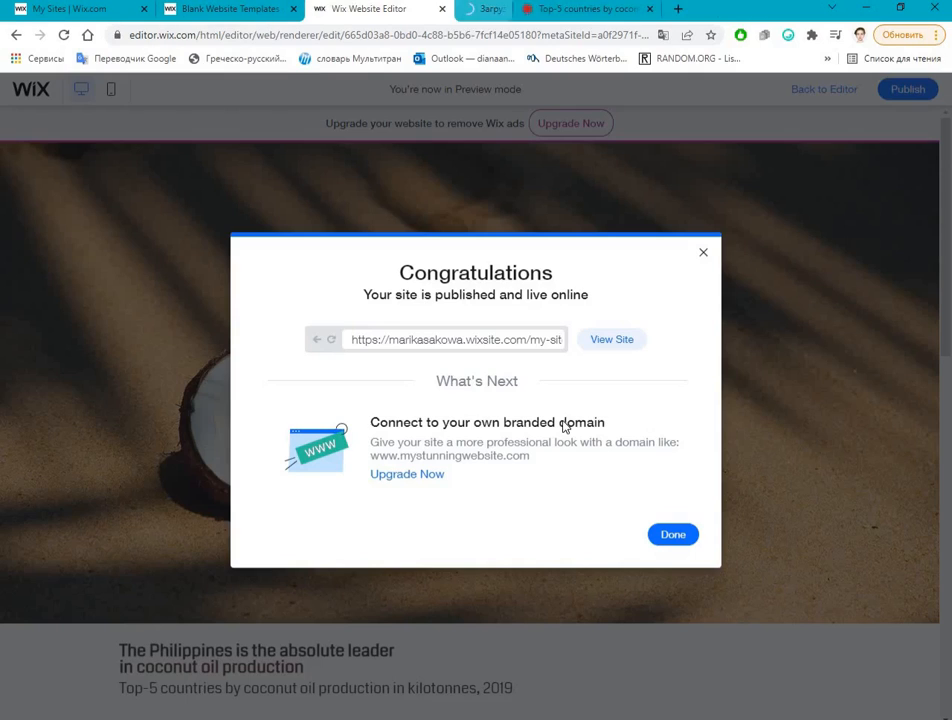
{"action": "left_click_drag", "start_coordinate": [486, 341], "coordinate": [392, 341]}
{"action": "left_click", "coordinate": [420, 343]}
{"action": "left_click", "coordinate": [723, 160]}
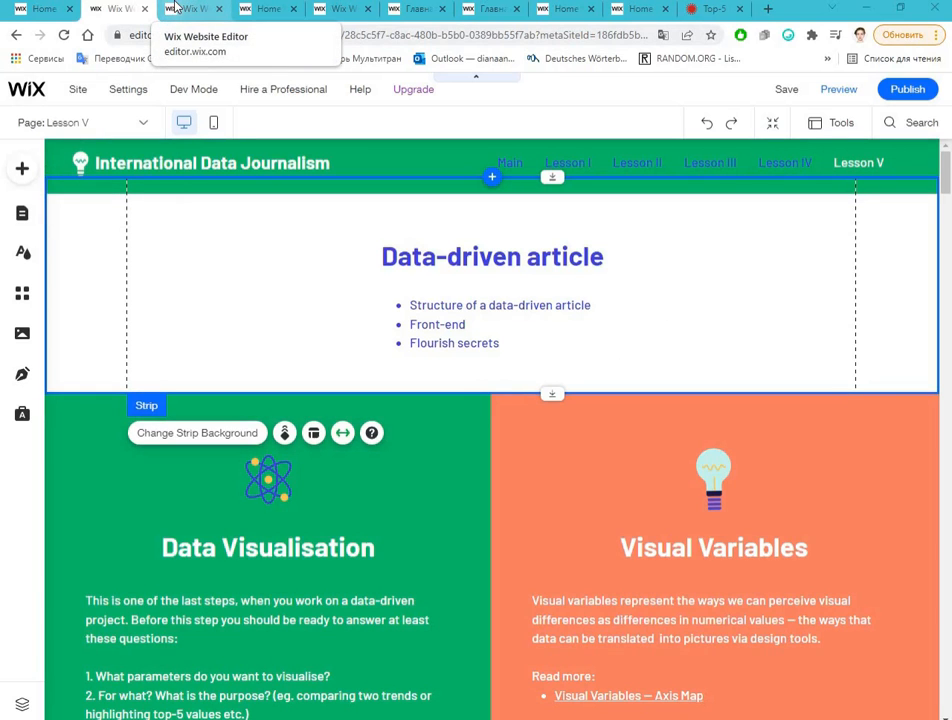
Step: Switch to the site's dashboard and rename the site as "Coconut oil prod"
{"action": "left_click", "coordinate": [175, 8]}
{"action": "left_click", "coordinate": [265, 9]}
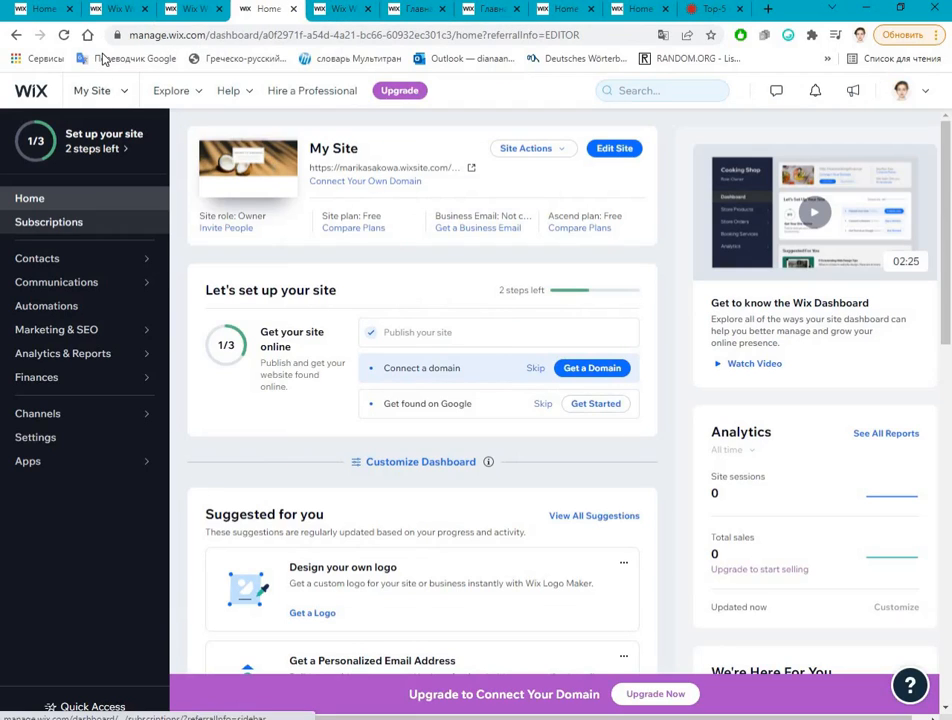
{"action": "left_click", "coordinate": [556, 152]}
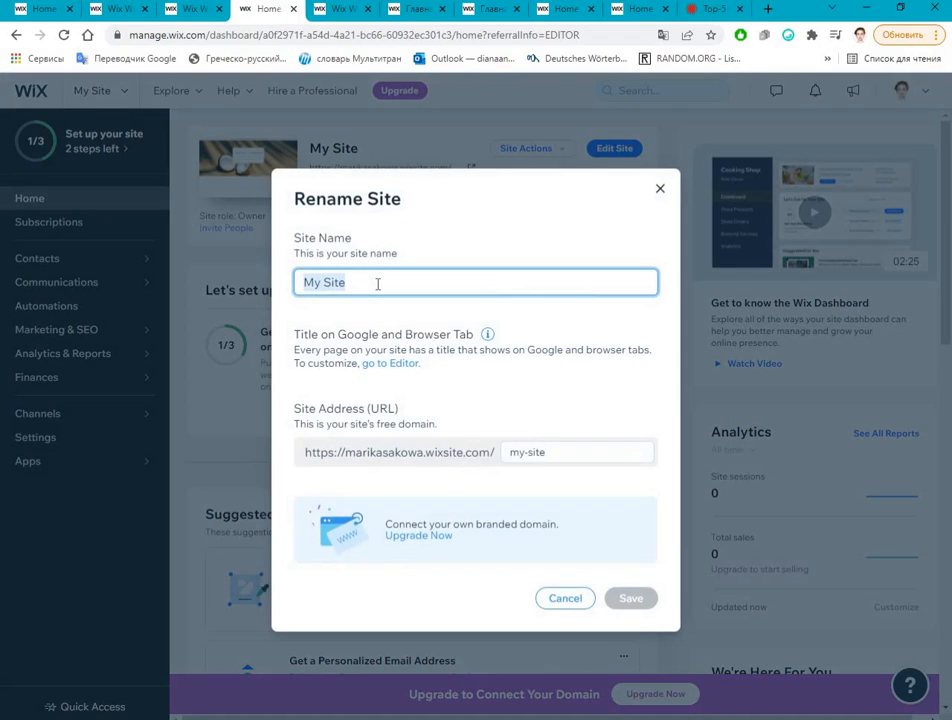
{"action": "left_click", "coordinate": [240, 287]}
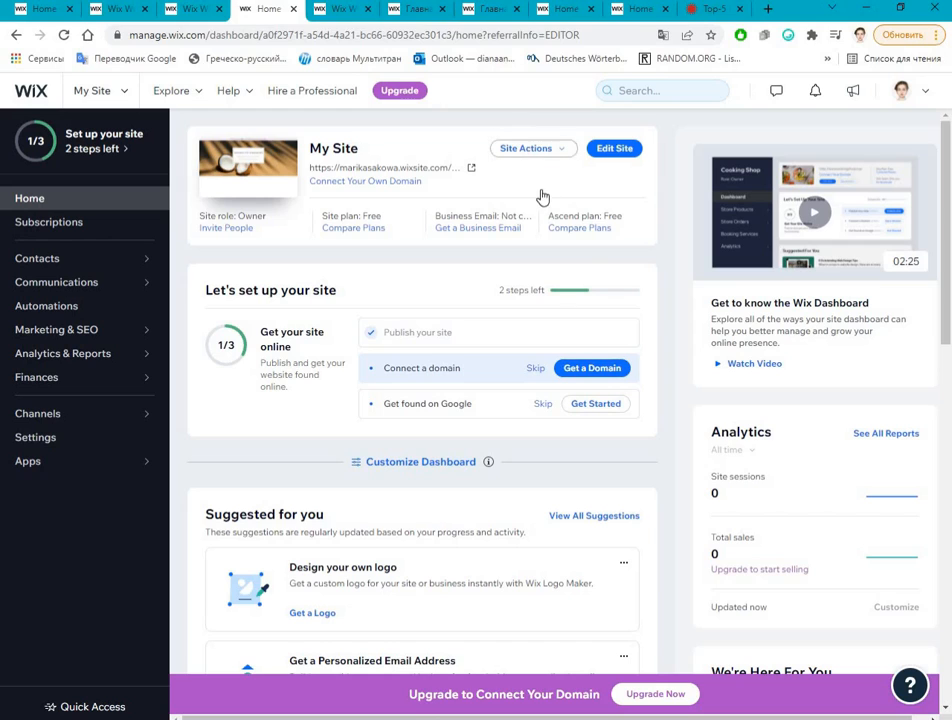
{"action": "left_click", "coordinate": [528, 148]}
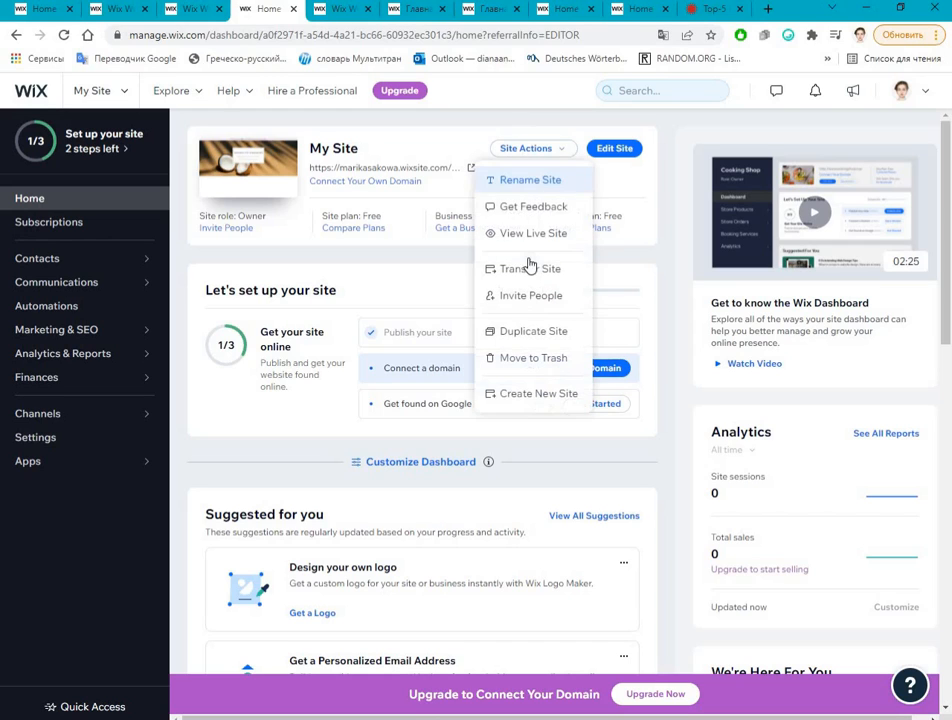
{"action": "left_click", "coordinate": [515, 190]}
{"action": "type", "text": "Coconut oil produ"}
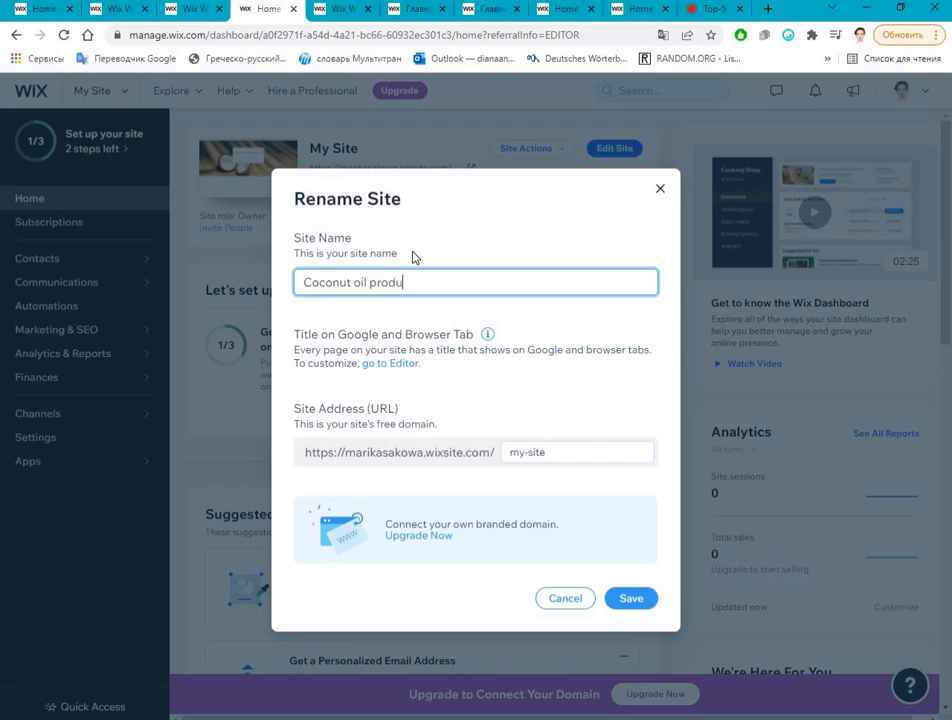
{"action": "type", "text": "ction"}
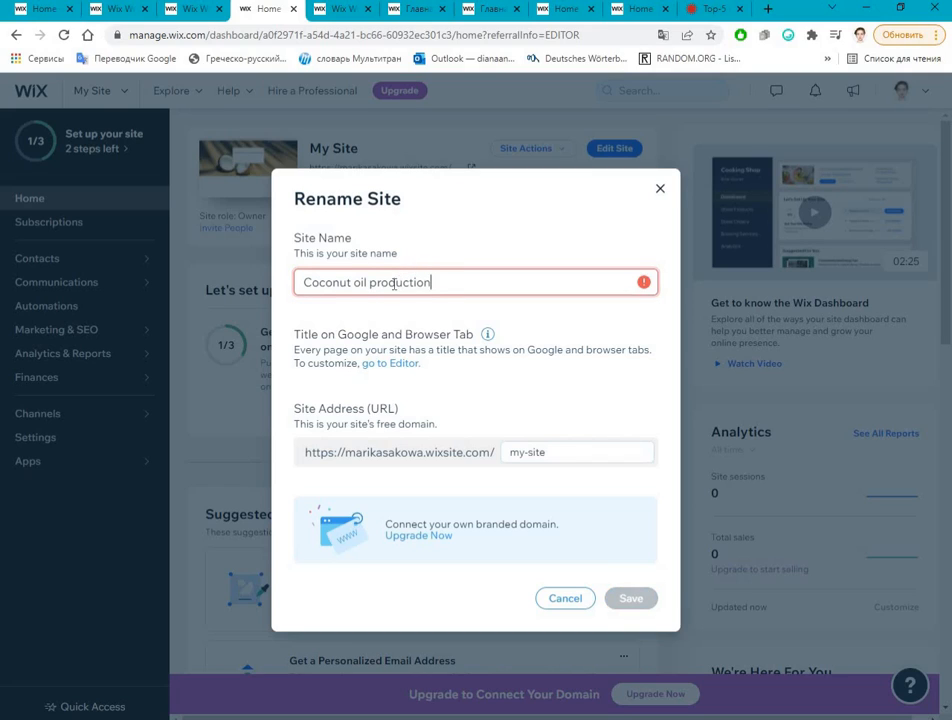
{"action": "key", "text": "BackSpace"}
{"action": "key", "text": "BackSpace"}
{"action": "key", "text": "BackSpace"}
{"action": "key", "text": "BackSpace"}
{"action": "key", "text": "BackSpace"}
{"action": "key", "text": "BackSpace"}
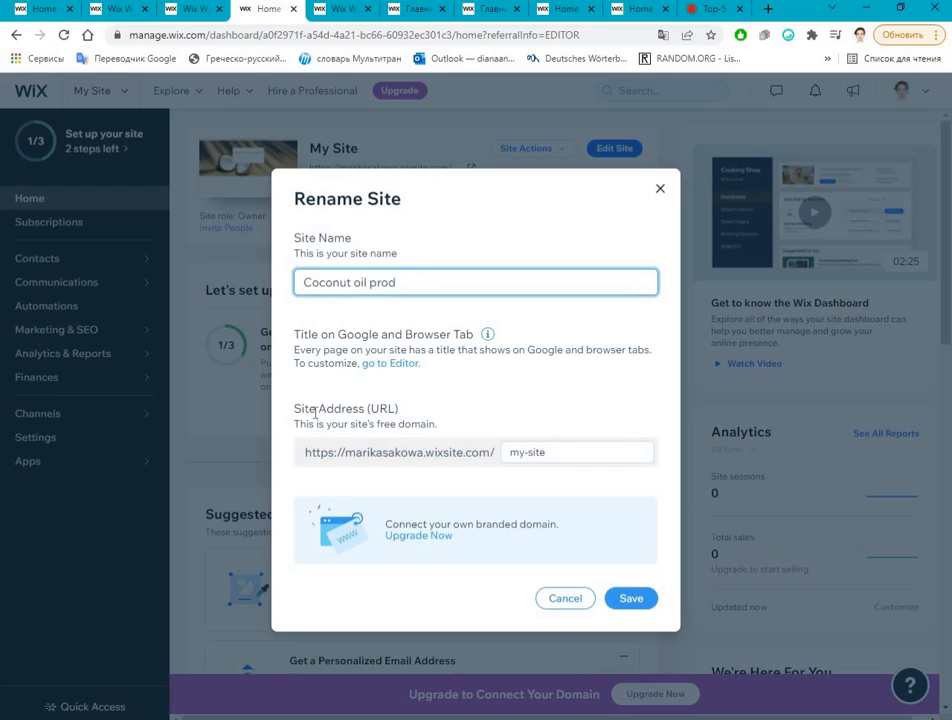
Step: Change the ending of the site's free web address to coconut-oil and save the new name and address
{"action": "left_click", "coordinate": [514, 453]}
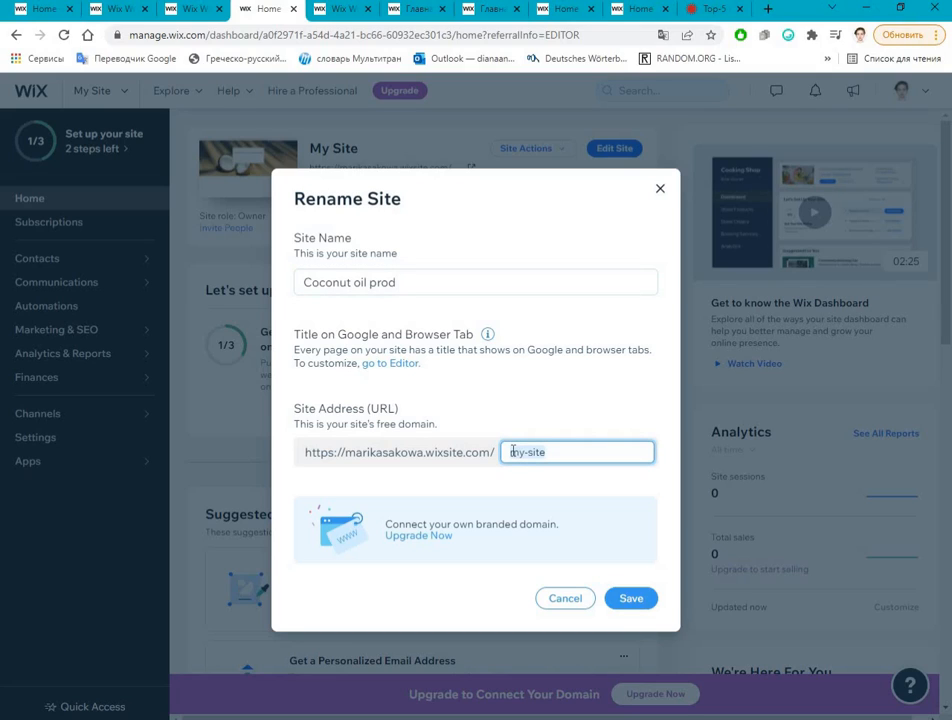
{"action": "type", "text": "coconut-oil-pr"}
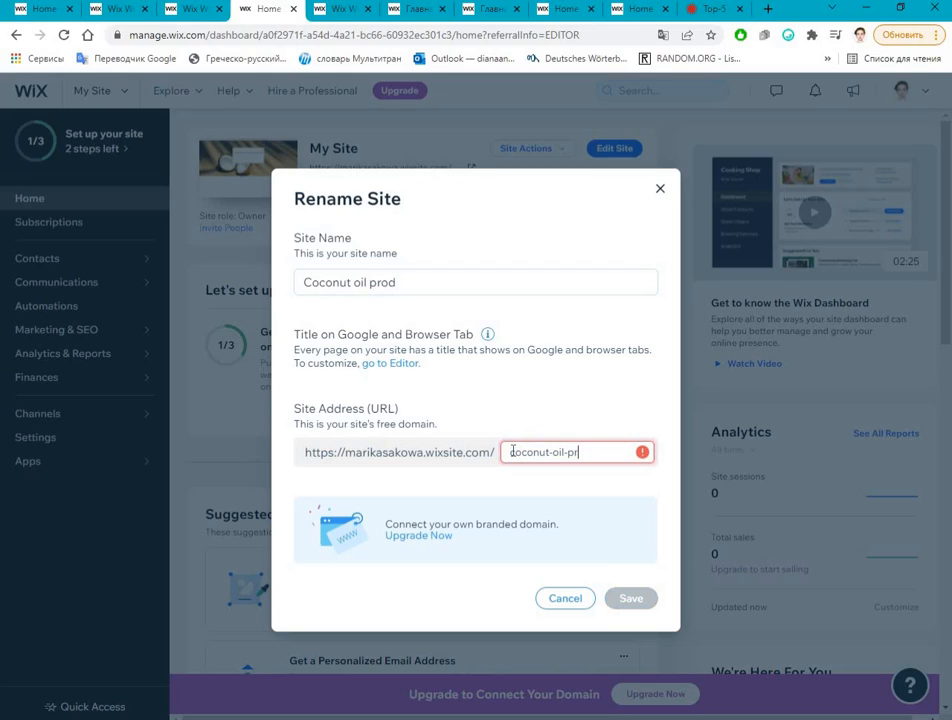
{"action": "type", "text": "o"}
{"action": "key", "text": "BackSpace"}
{"action": "key", "text": "BackSpace"}
{"action": "key", "text": "BackSpace"}
{"action": "key", "text": "BackSpace"}
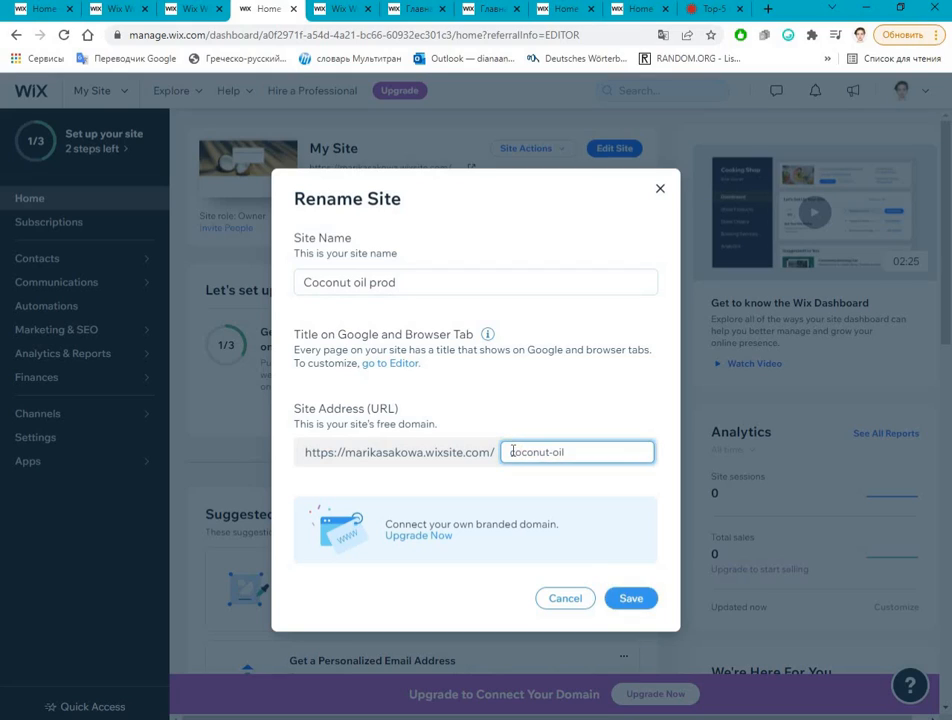
{"action": "left_click", "coordinate": [631, 598]}
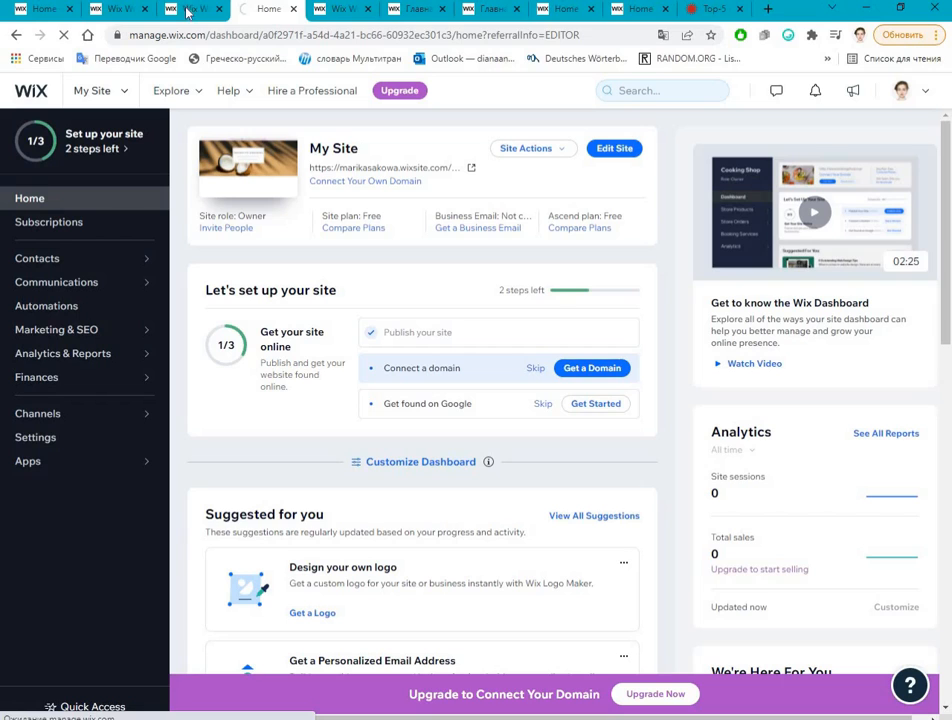
Step: Return to the site editor, publish the coconut oil site again and open its live version
{"action": "left_click", "coordinate": [186, 10]}
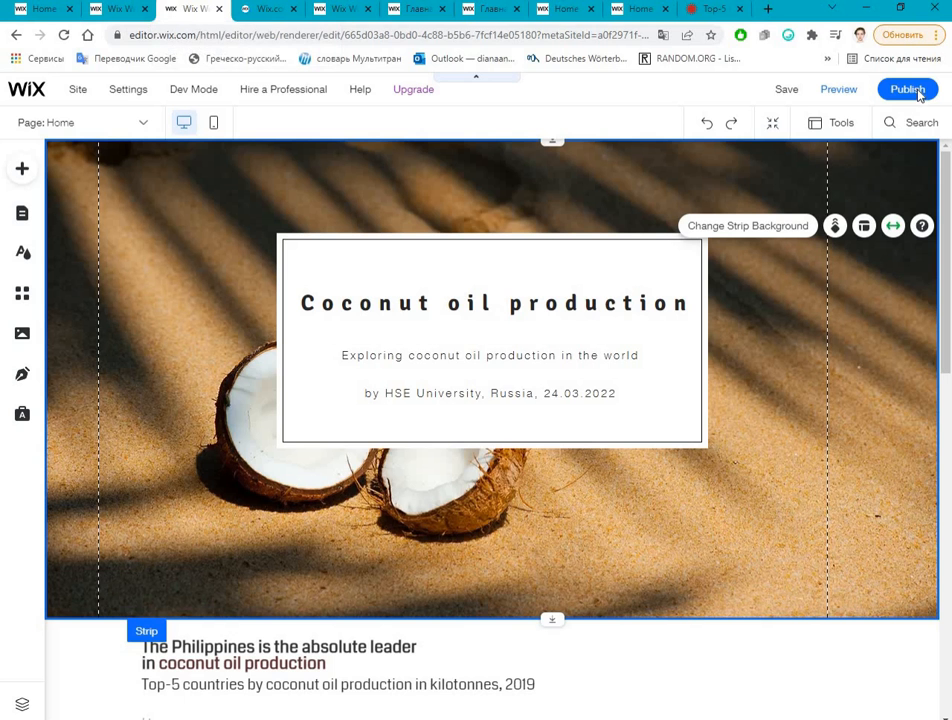
{"action": "left_click", "coordinate": [784, 93]}
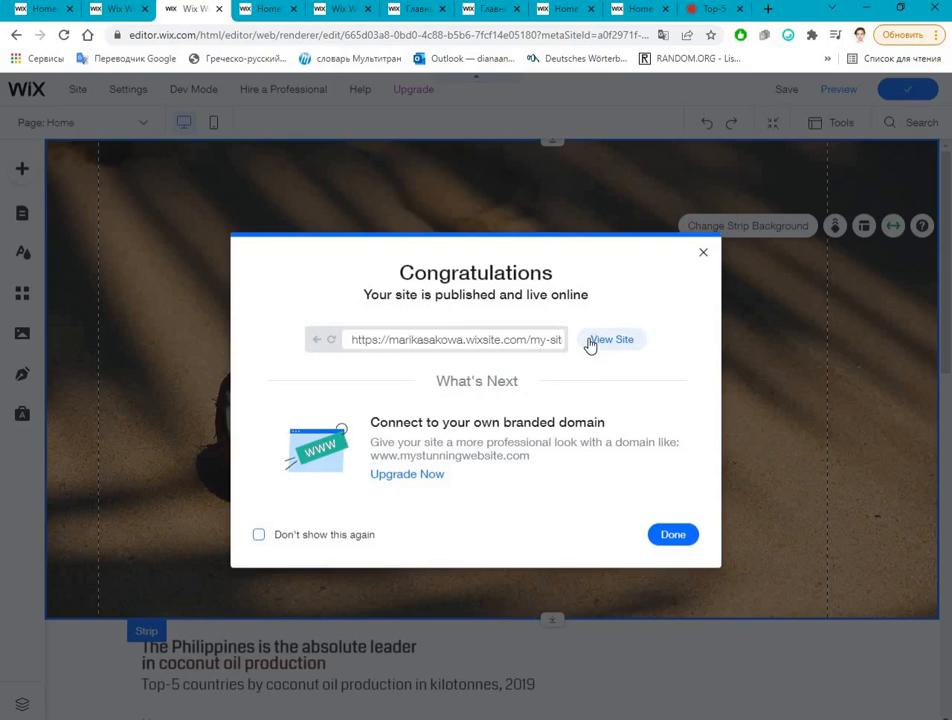
{"action": "left_click", "coordinate": [592, 284]}
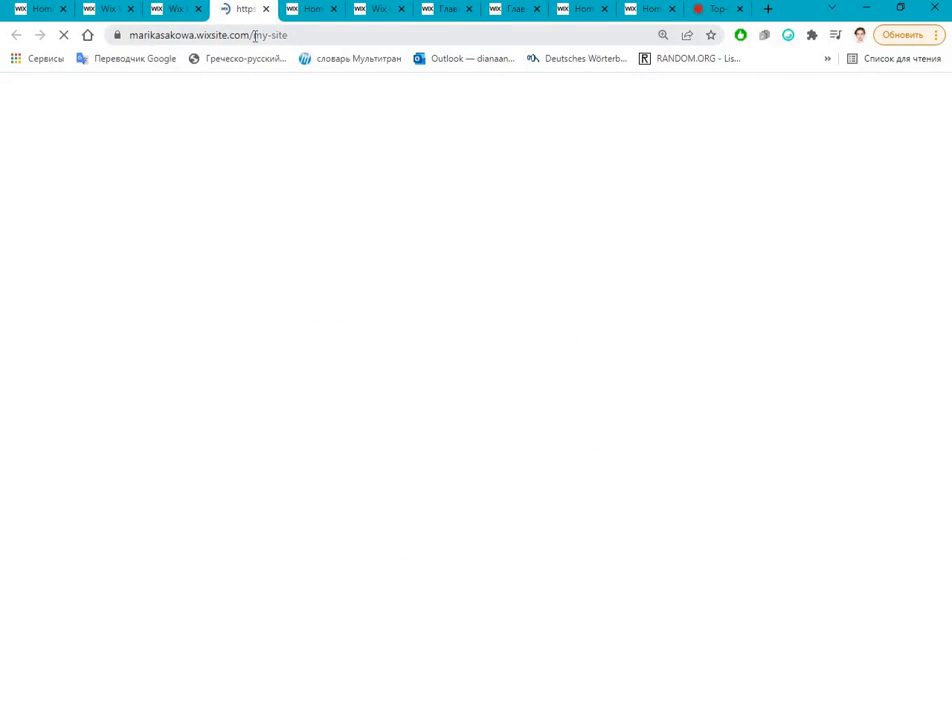
Step: Replace my-site with coconut-oil in the live site's address, load it and review the page down to the footer
{"action": "left_click_drag", "start_coordinate": [255, 36], "coordinate": [381, 59]}
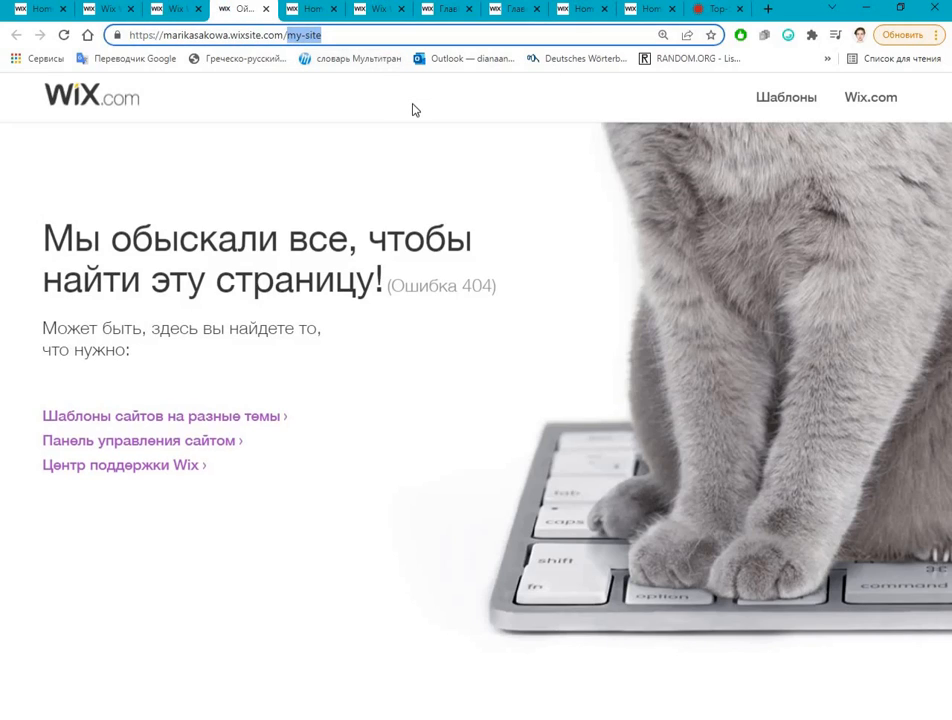
{"action": "type", "text": "c"}
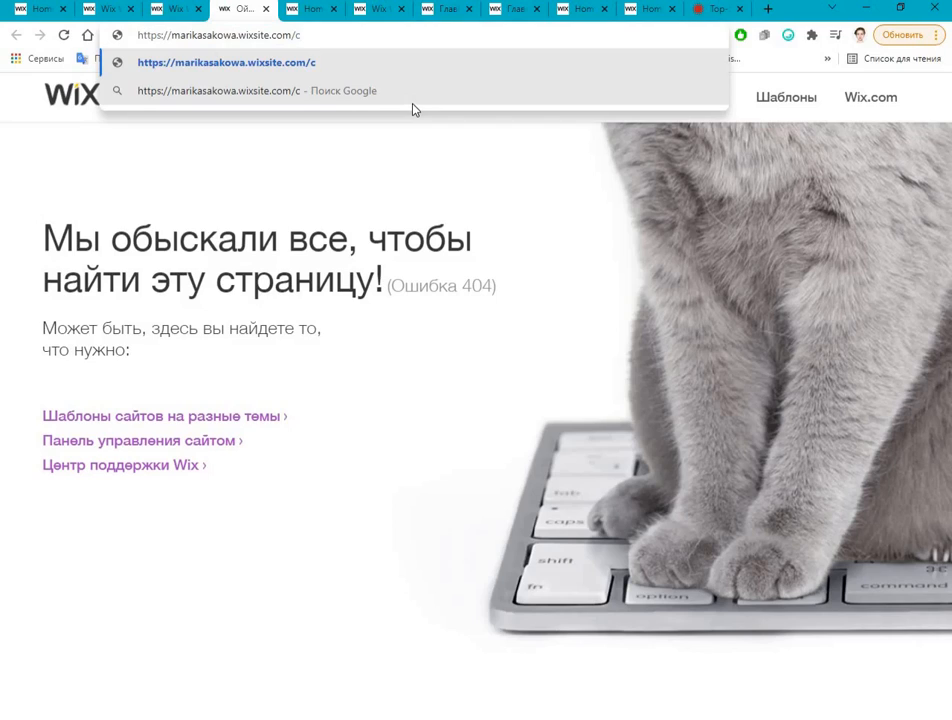
{"action": "type", "text": "oconut"}
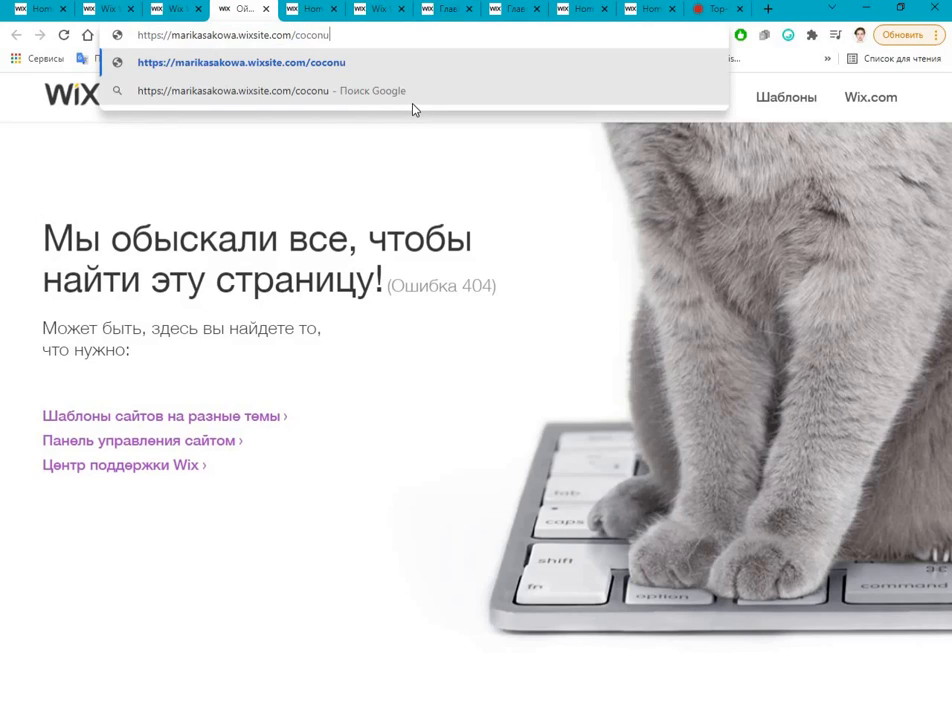
{"action": "type", "text": "-oil"}
{"action": "key", "text": "Return"}
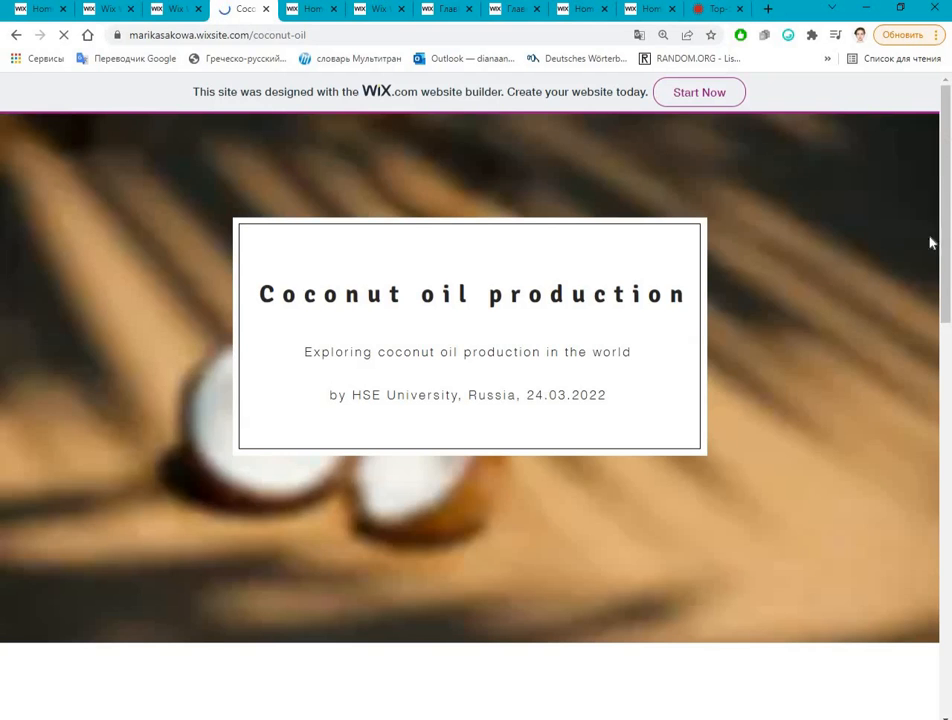
{"action": "scroll", "coordinate": [902, 549], "scroll_direction": "down", "scroll_amount": 5}
{"action": "scroll", "coordinate": [918, 631], "scroll_direction": "down", "scroll_amount": 6}
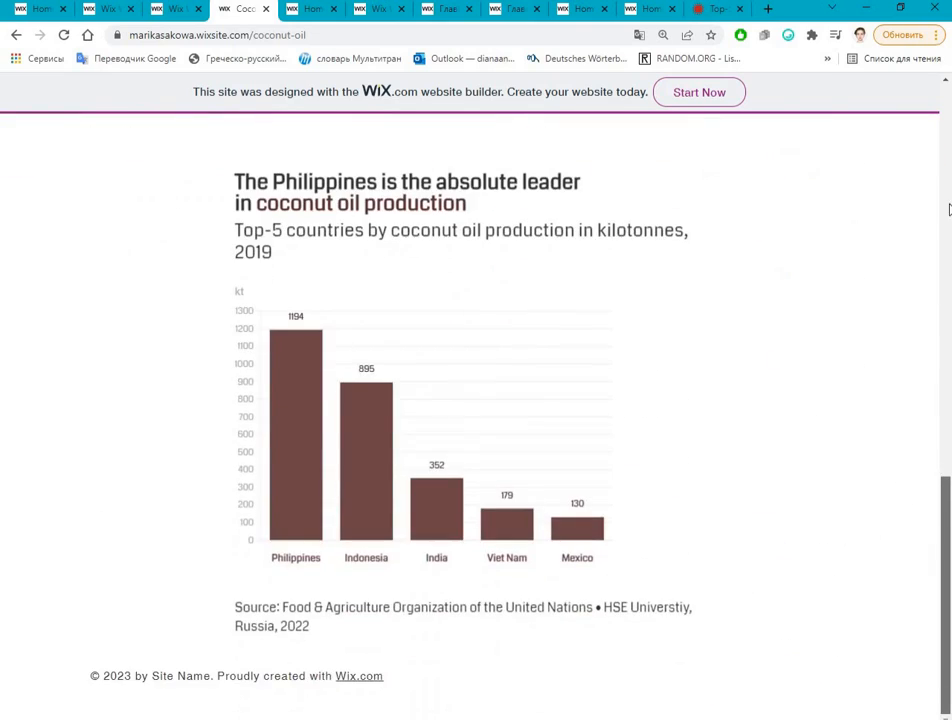
{"action": "scroll", "coordinate": [918, 631], "scroll_direction": "up", "scroll_amount": 10}
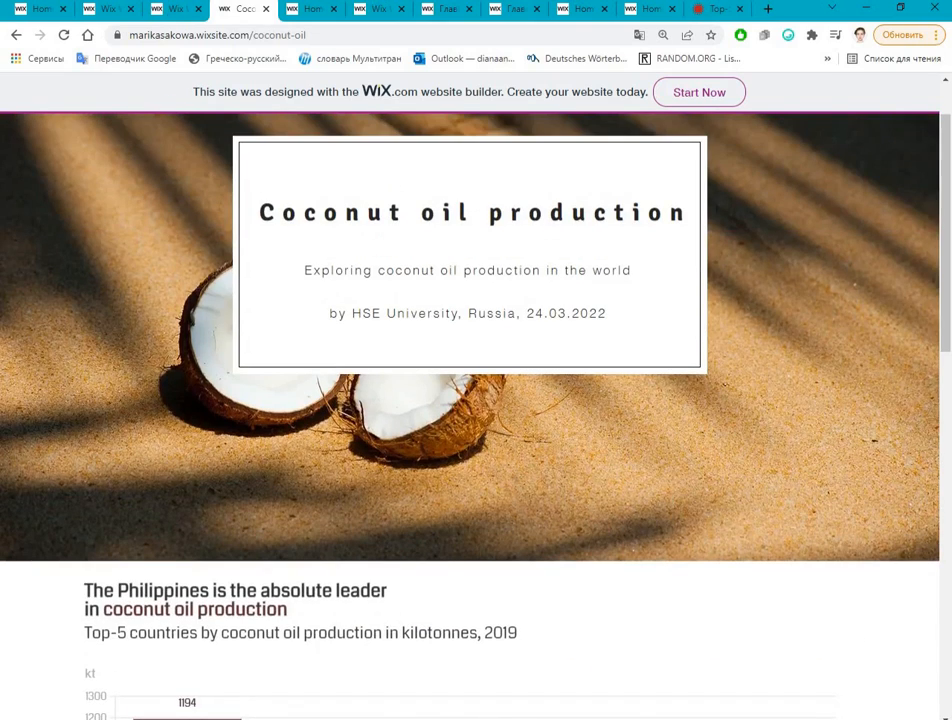
Step: Return to the site editor, refresh it to the latest version and open the management of the site's pages
{"action": "left_click", "coordinate": [168, 10]}
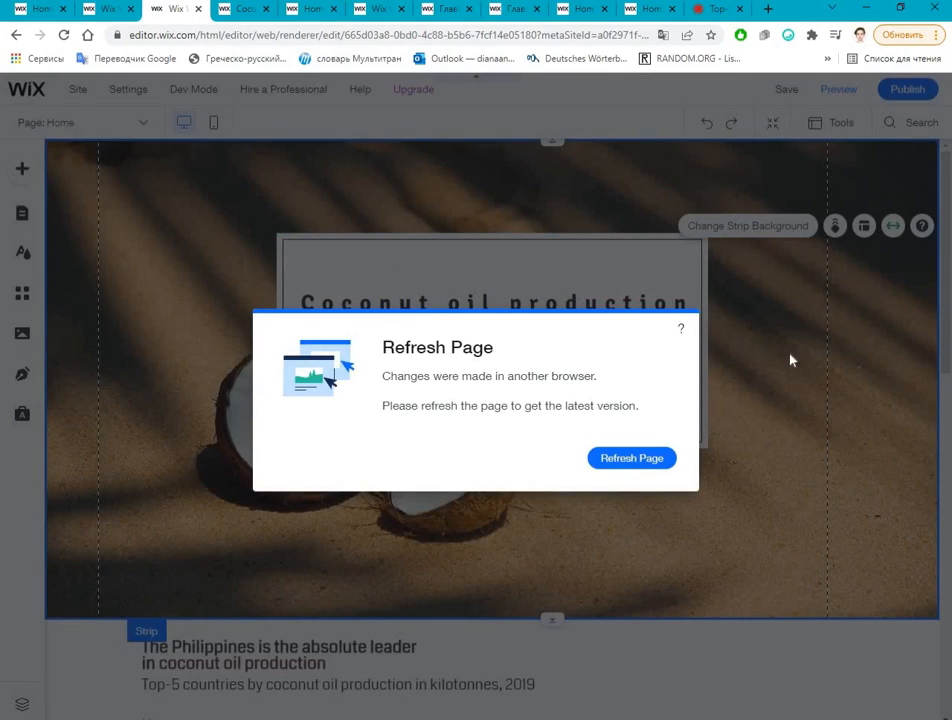
{"action": "left_click", "coordinate": [631, 457]}
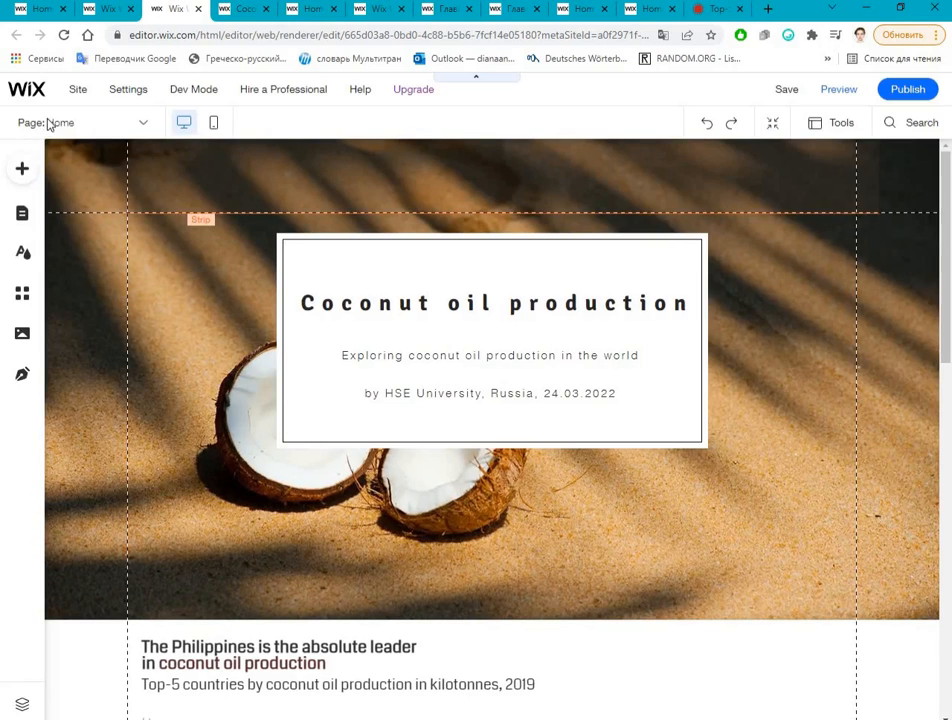
{"action": "left_click", "coordinate": [70, 124]}
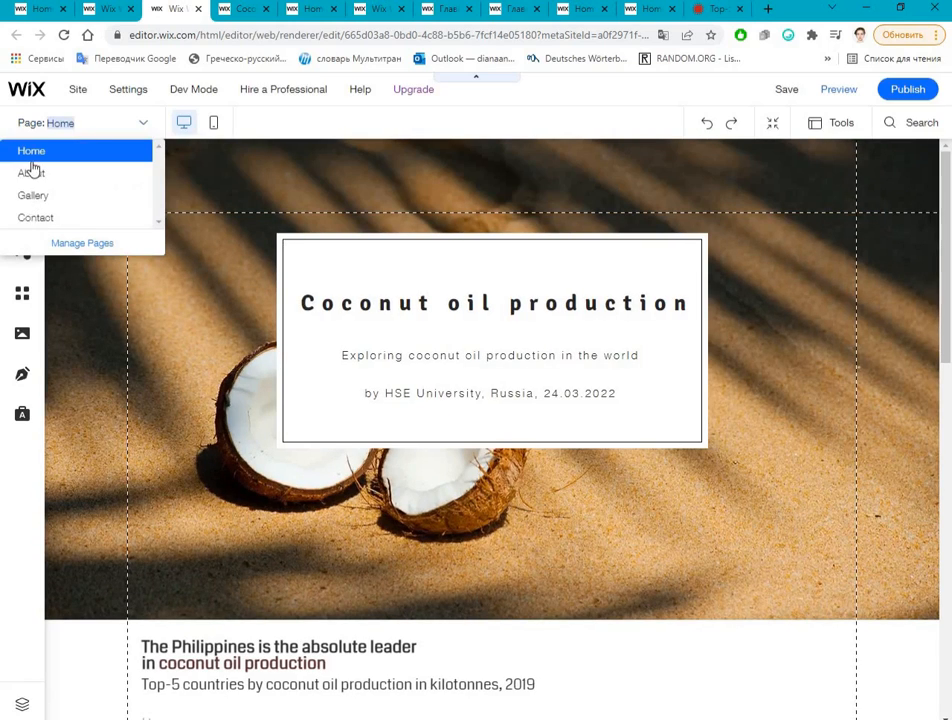
{"action": "left_click", "coordinate": [82, 243]}
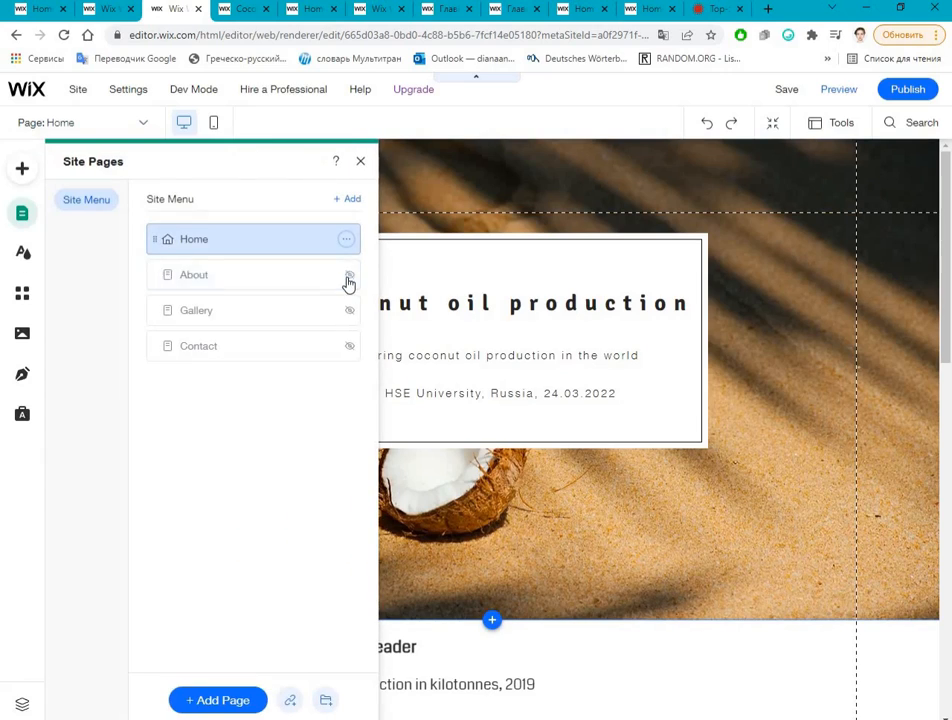
Step: Show the About page in the site menu and hide it again
{"action": "left_click", "coordinate": [347, 276]}
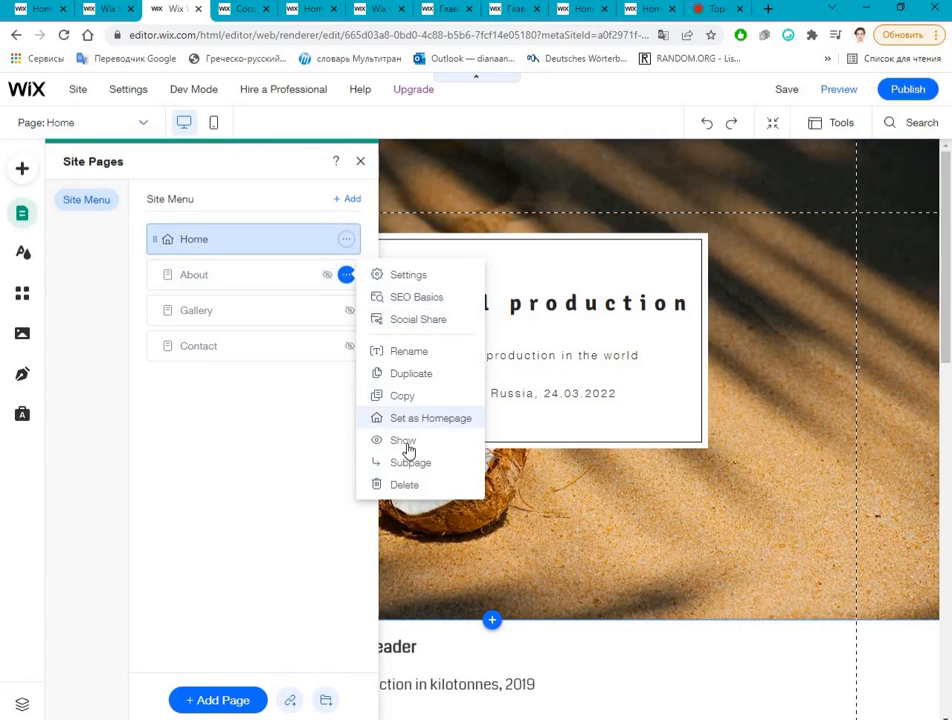
{"action": "left_click", "coordinate": [350, 282]}
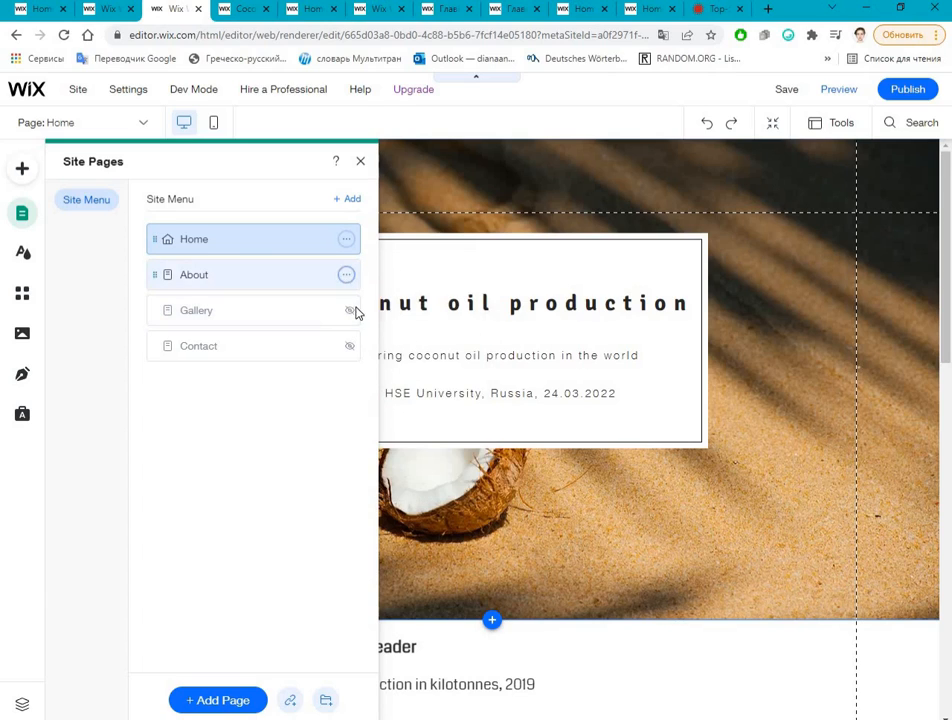
{"action": "left_click", "coordinate": [346, 275]}
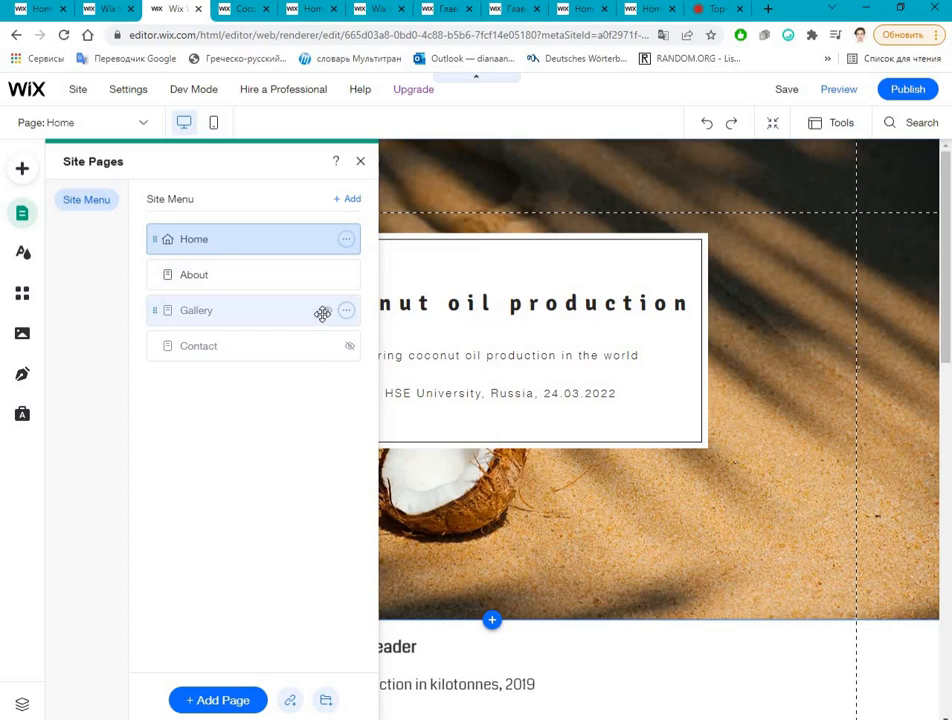
{"action": "left_click", "coordinate": [425, 444]}
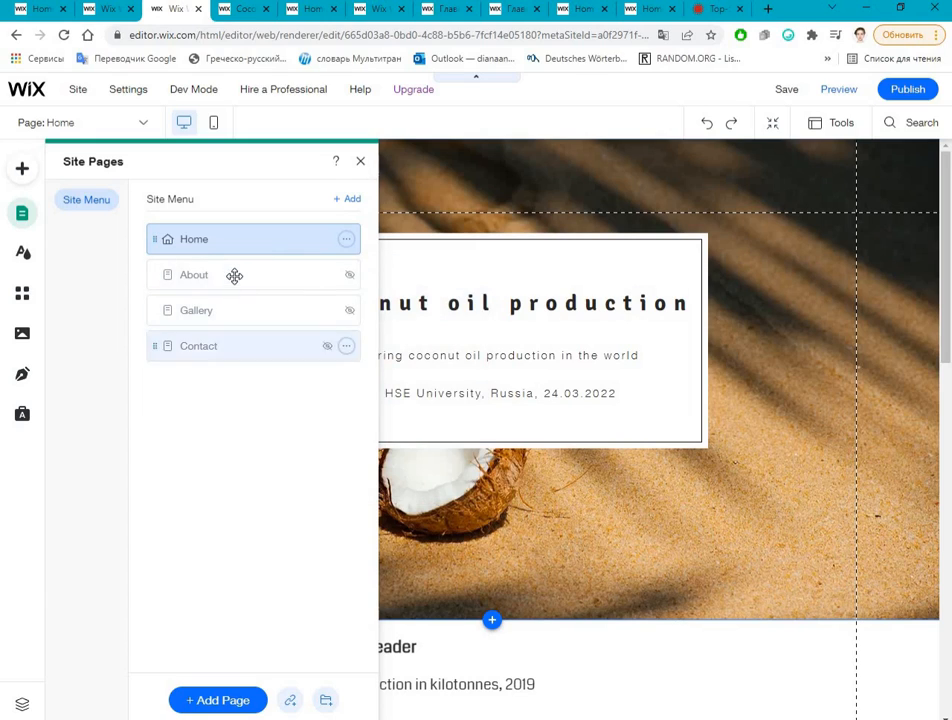
Step: Rename the Home page in the site menu as A
{"action": "left_click", "coordinate": [346, 241]}
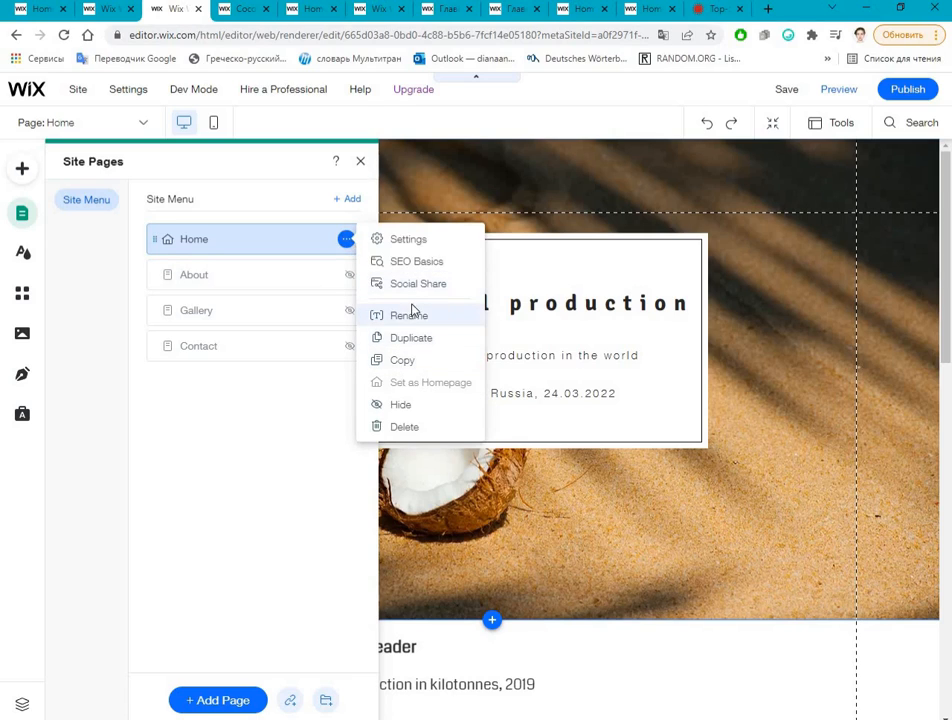
{"action": "left_click", "coordinate": [410, 316]}
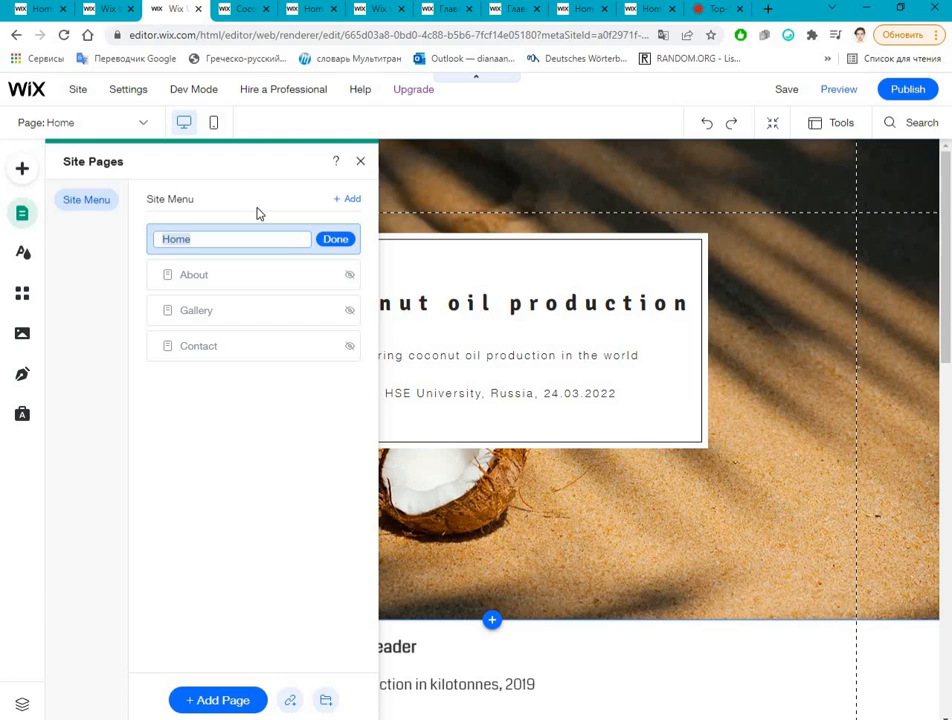
{"action": "type", "text": "A"}
{"action": "left_click", "coordinate": [333, 240]}
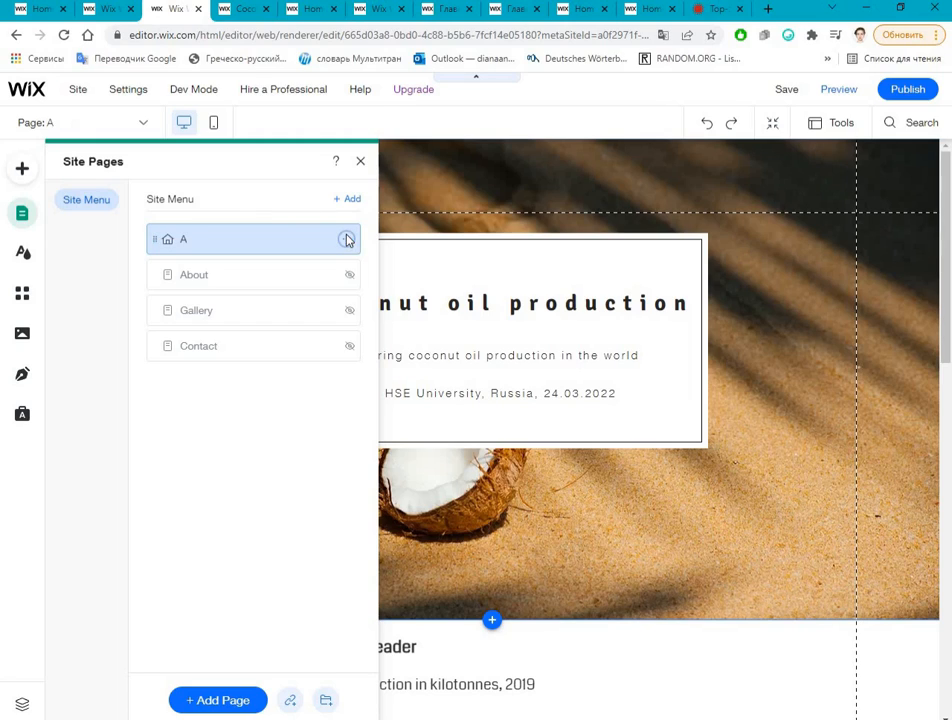
Step: Examine page A's info, advanced settings and SEO basics, and close the page settings
{"action": "left_click", "coordinate": [346, 239]}
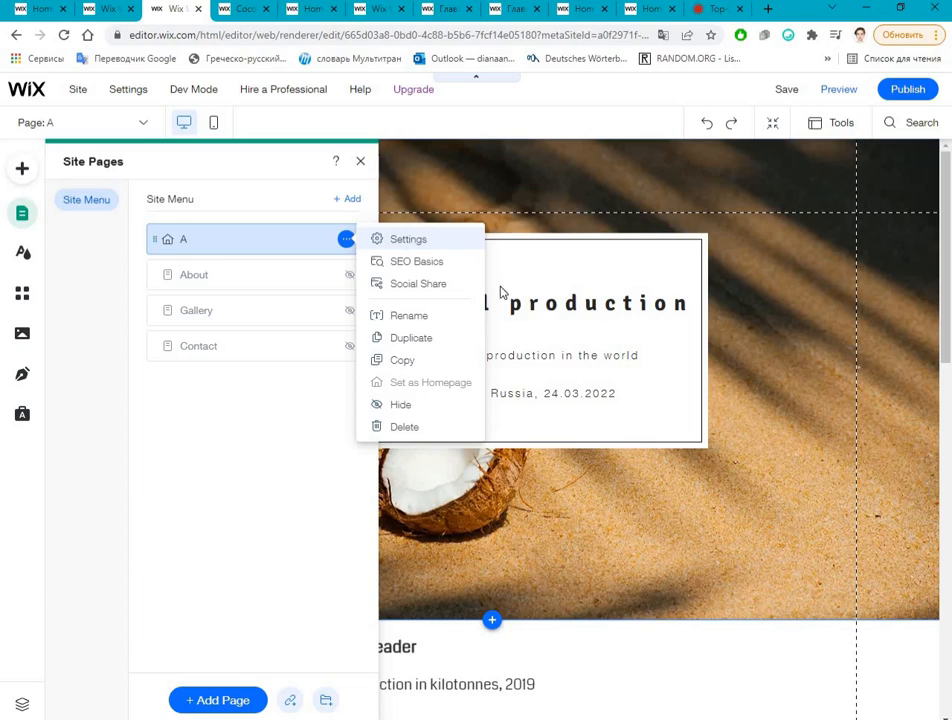
{"action": "left_click", "coordinate": [408, 239]}
{"action": "left_click", "coordinate": [404, 405]}
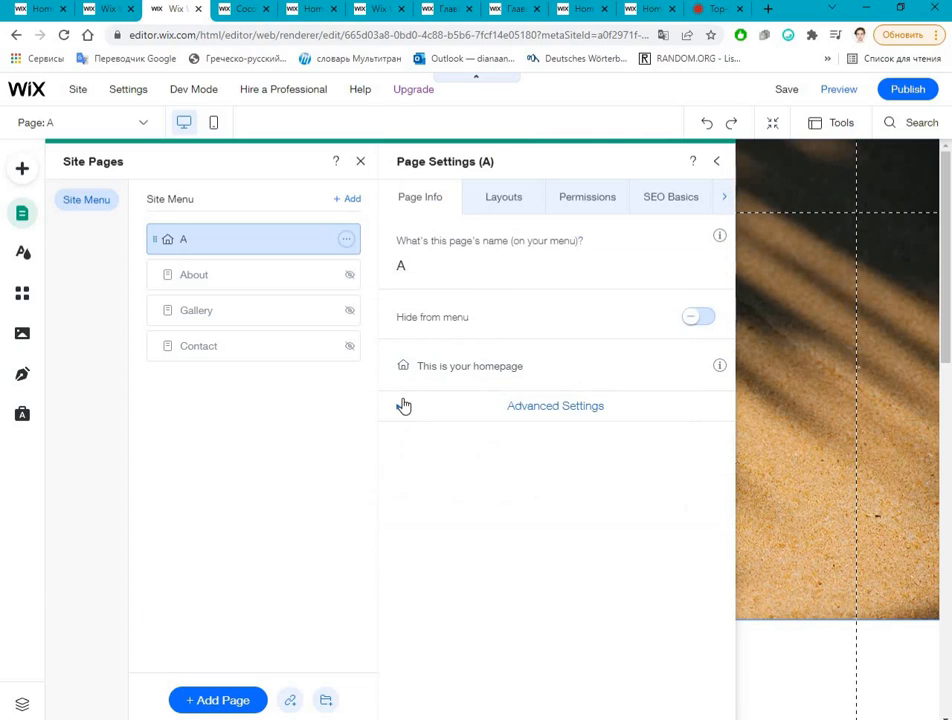
{"action": "left_click", "coordinate": [403, 406]}
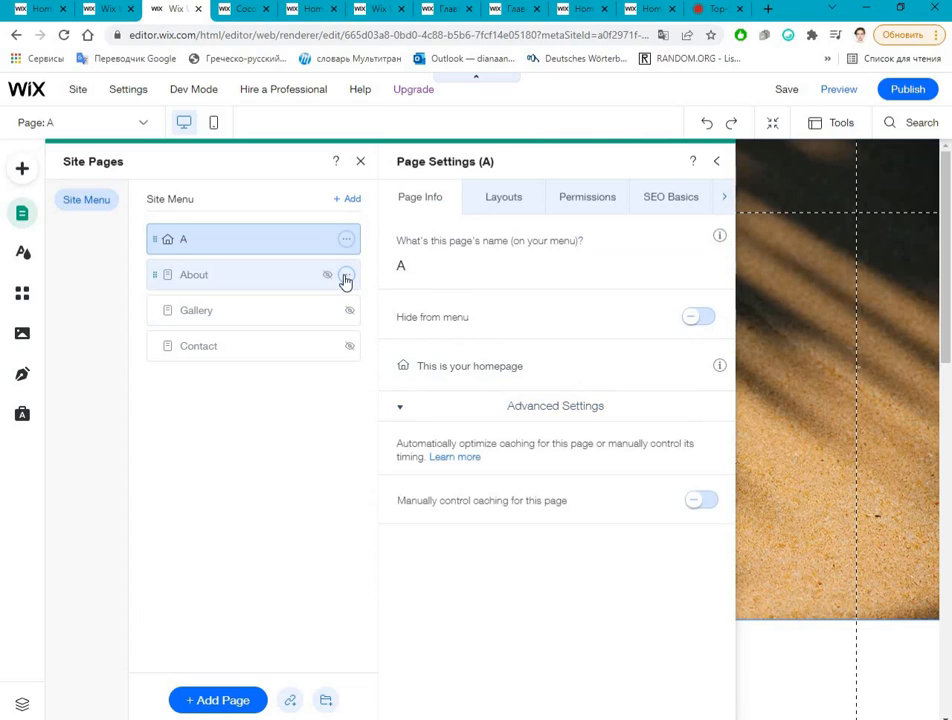
{"action": "left_click", "coordinate": [684, 202]}
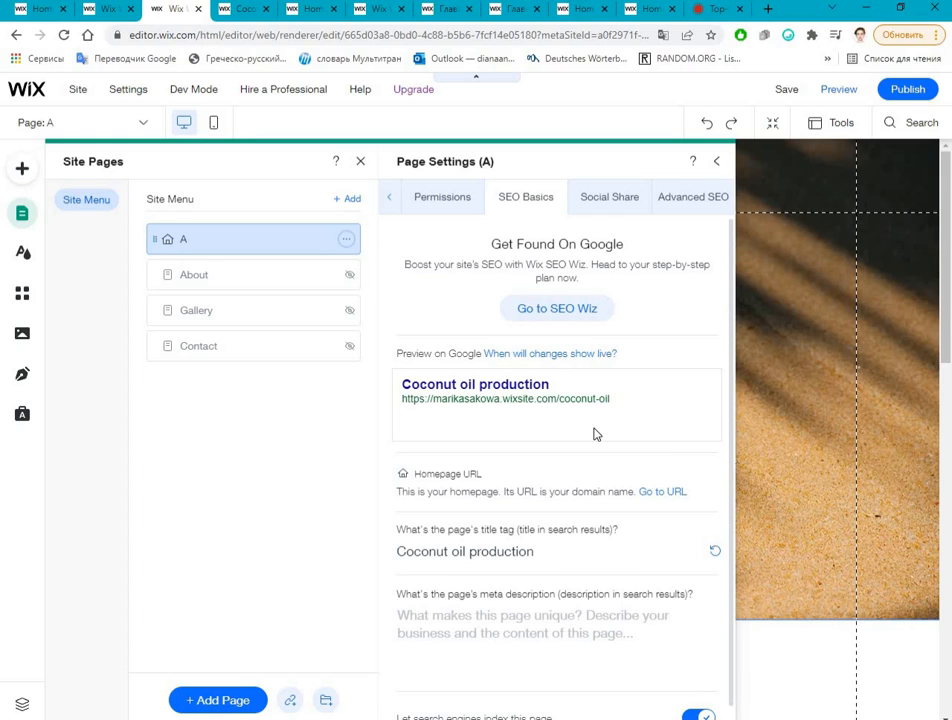
{"action": "left_click", "coordinate": [803, 300]}
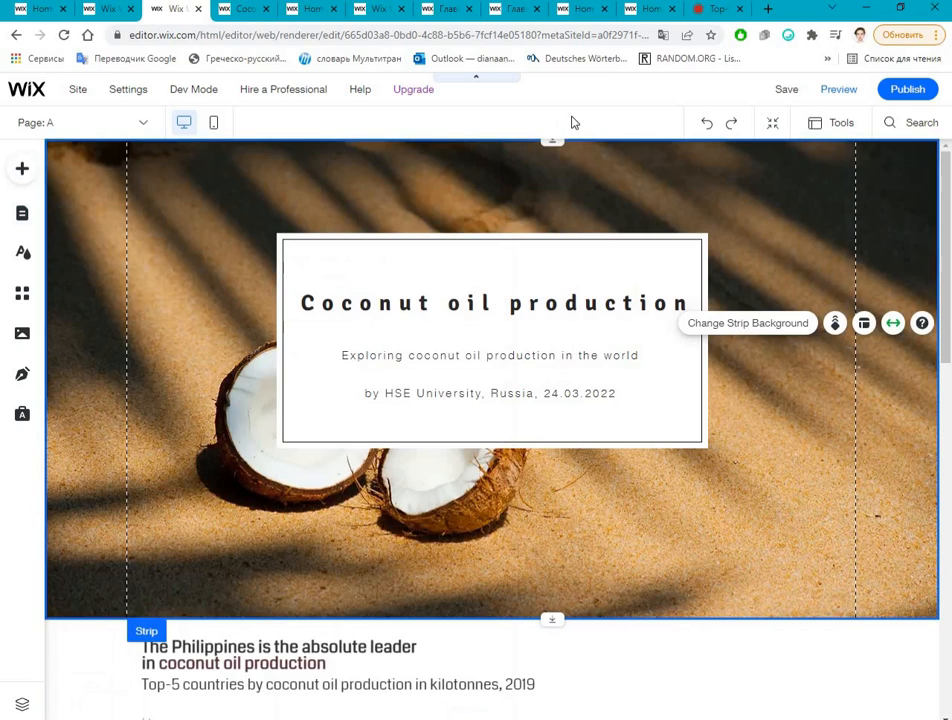